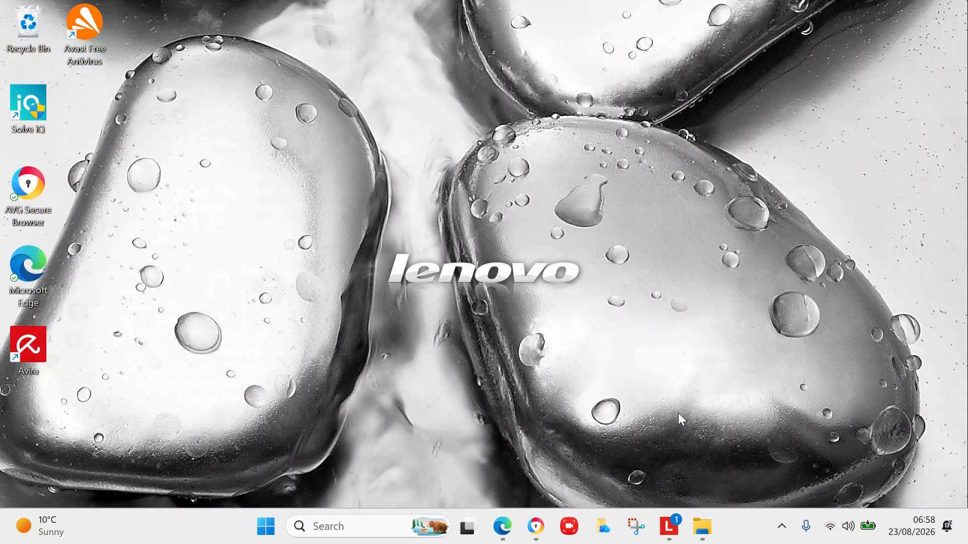
Restore the Excel spreadsheets folder window from the File Explorer taskbar icon.
{"action": "left_click", "coordinate": [698, 525]}
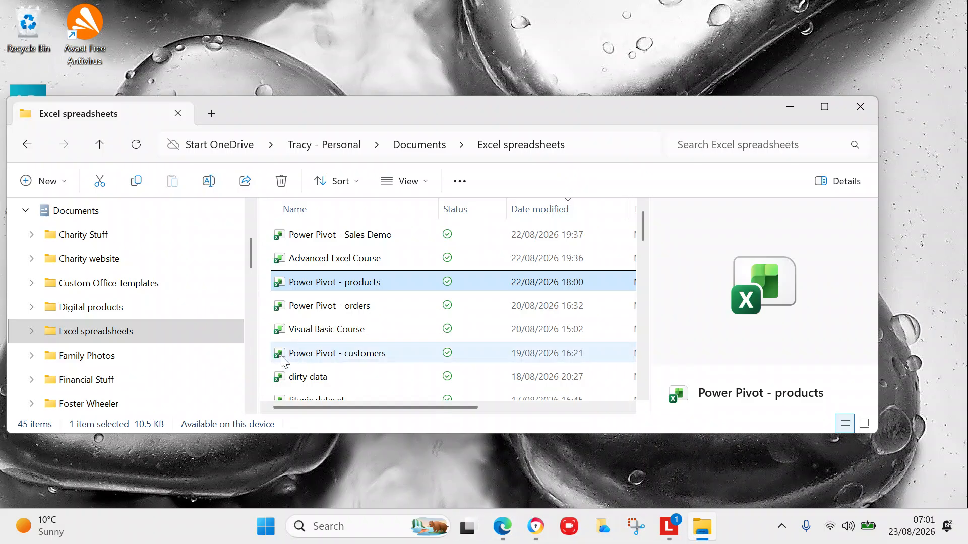
Open the Advanced Excel Course workbook and view the Lesson 3 pivot table sheet.
{"action": "left_click", "coordinate": [322, 259]}
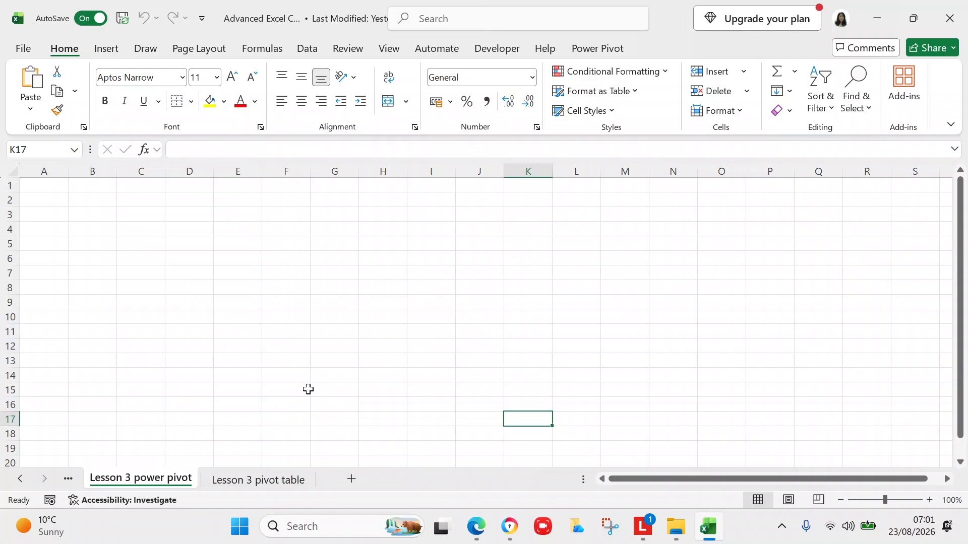
{"action": "left_click", "coordinate": [284, 482]}
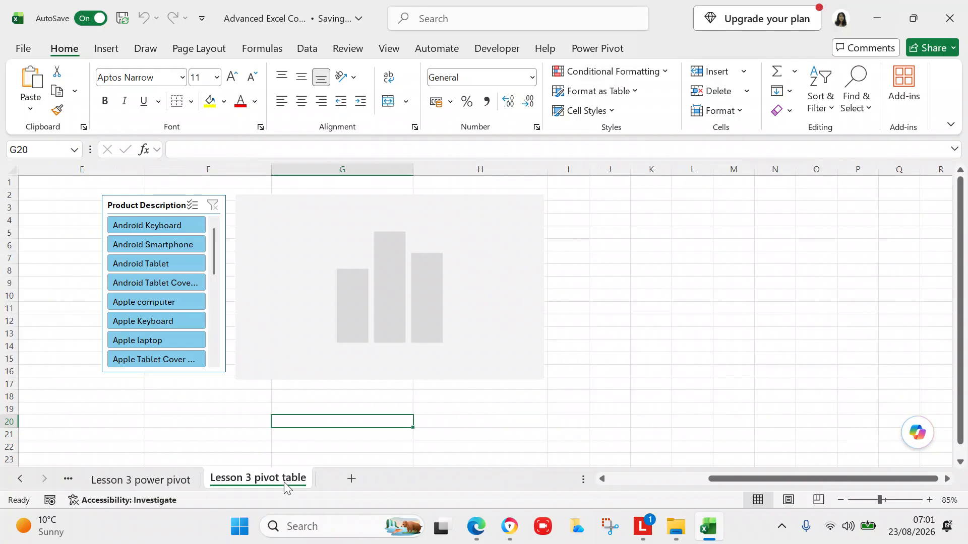
{"action": "left_click", "coordinate": [734, 480]}
{"action": "left_click_drag", "start_coordinate": [734, 480], "coordinate": [634, 491]}
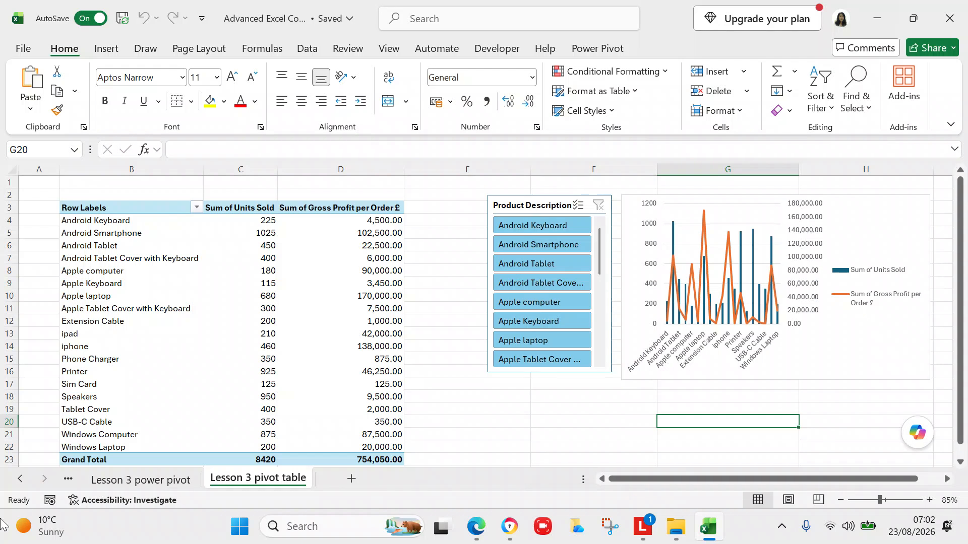
Scroll back through the sheet tabs and switch to the Project timeline sheet.
{"action": "left_click", "coordinate": [20, 479]}
{"action": "left_click", "coordinate": [20, 479]}
{"action": "left_click", "coordinate": [20, 479]}
{"action": "left_click", "coordinate": [20, 478]}
{"action": "left_click", "coordinate": [20, 479]}
{"action": "left_click", "coordinate": [20, 479]}
{"action": "left_click", "coordinate": [20, 479]}
{"action": "left_click", "coordinate": [20, 479]}
{"action": "left_click", "coordinate": [20, 479]}
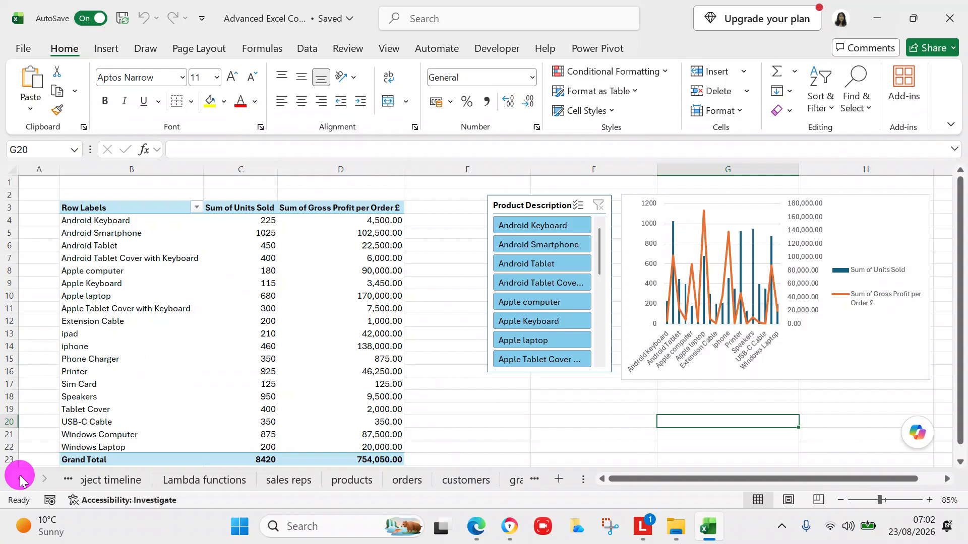
{"action": "left_click", "coordinate": [101, 483]}
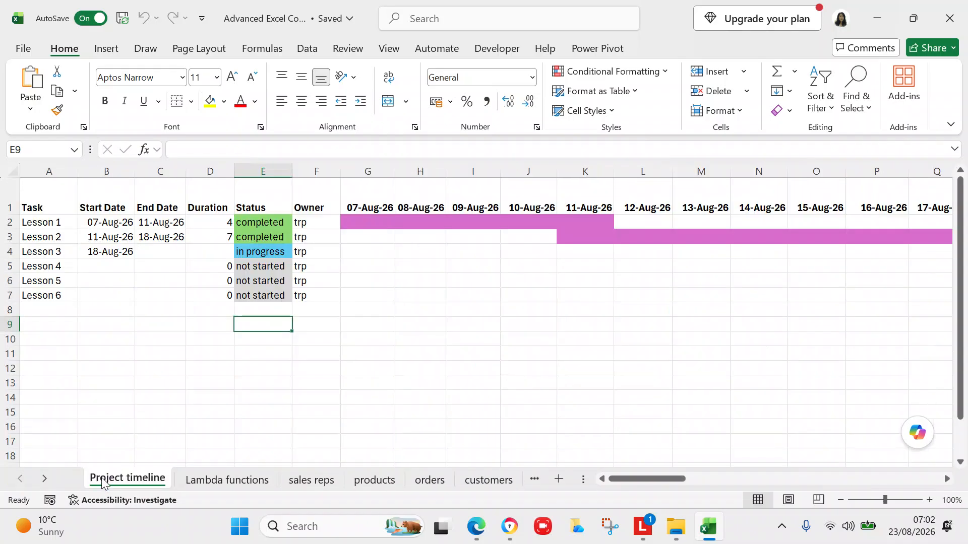
Enter 23 aug 26 as Lesson 3's end date in C4 and set its status to completed.
{"action": "left_click", "coordinate": [148, 254]}
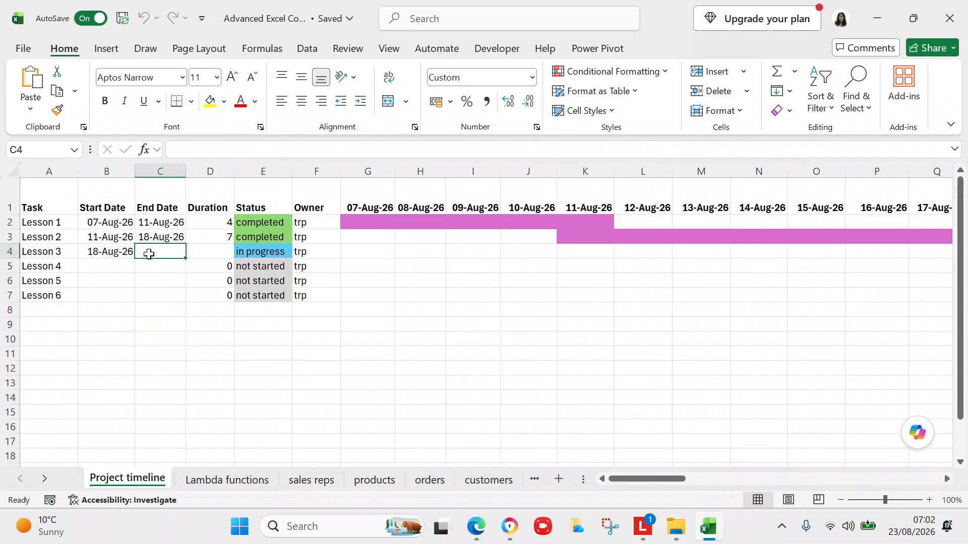
{"action": "type", "text": "23 au"}
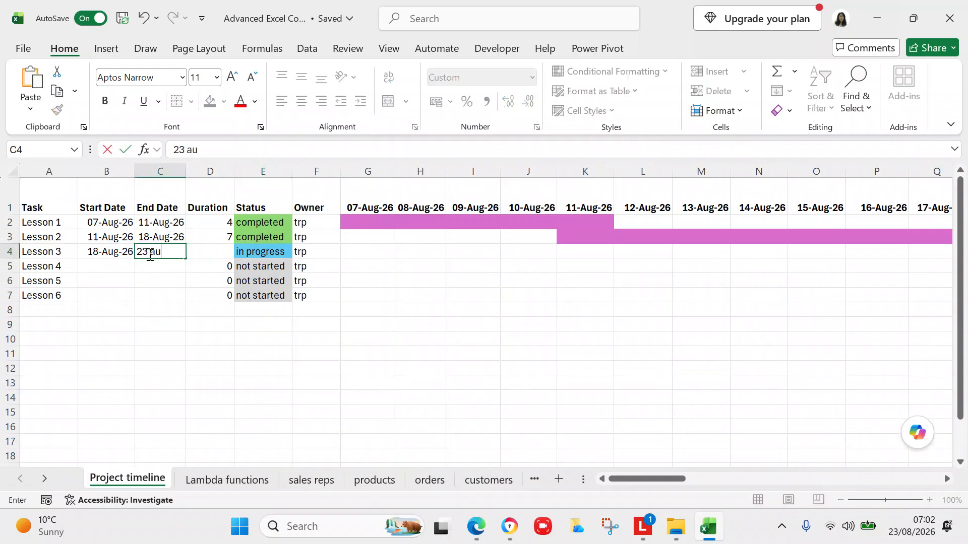
{"action": "type", "text": "g 26"}
{"action": "left_click", "coordinate": [158, 309]}
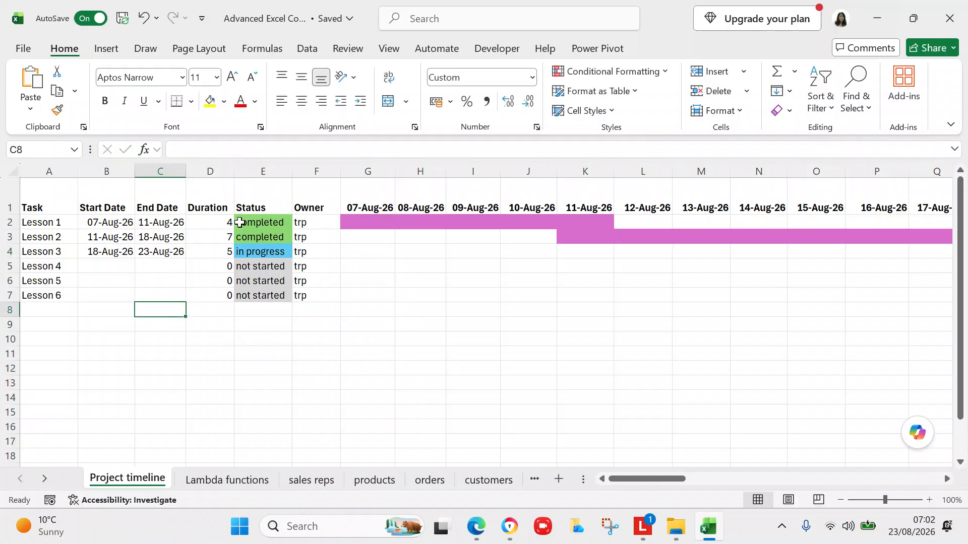
{"action": "left_click", "coordinate": [249, 249]}
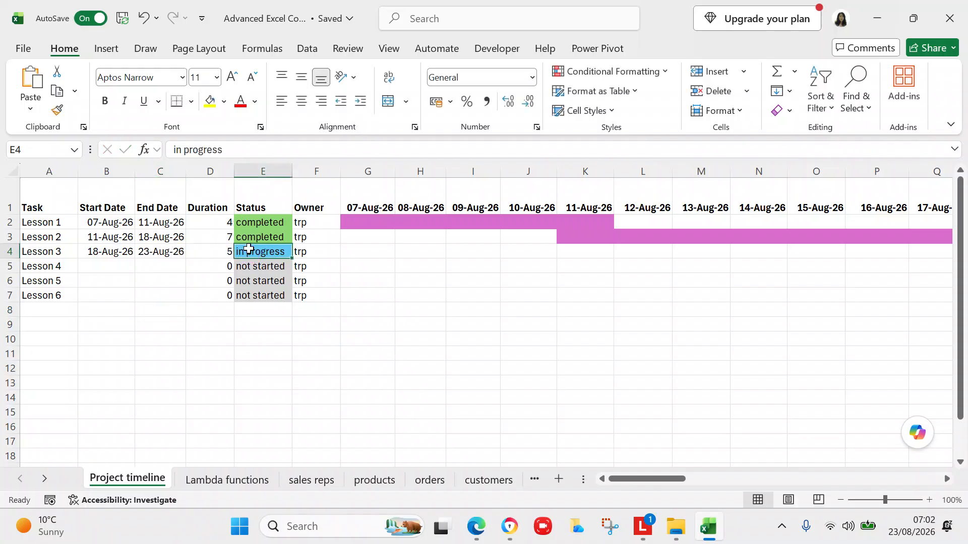
{"action": "type", "text": "c"}
{"action": "key", "text": "Return"}
Move along row 4 to check Lesson 3's timeline bar now spans 18–23 Aug.
{"action": "left_click", "coordinate": [267, 251]}
{"action": "key", "text": "Right"}
{"action": "key", "text": "Right"}
{"action": "key", "text": "Right"}
{"action": "key", "text": "Right"}
{"action": "key", "text": "Right"}
{"action": "key", "text": "Right"}
{"action": "key", "text": "Right"}
{"action": "key", "text": "Right"}
{"action": "key", "text": "Right"}
{"action": "key", "text": "Right"}
{"action": "key", "text": "Right"}
{"action": "key", "text": "Right"}
{"action": "key", "text": "Right"}
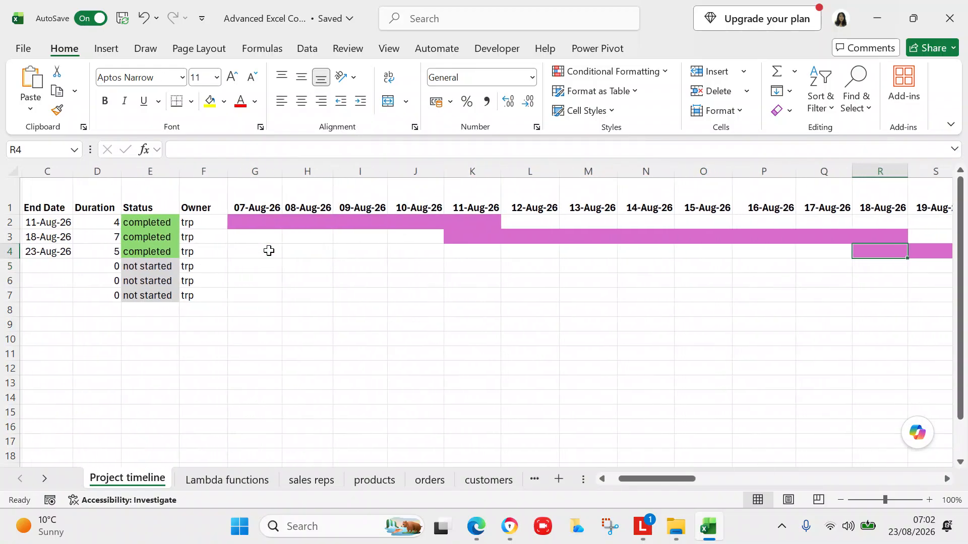
{"action": "key", "text": "Right"}
{"action": "key", "text": "Right"}
{"action": "key", "text": "Right"}
{"action": "key", "text": "Right"}
{"action": "key", "text": "Right"}
{"action": "key", "text": "Right"}
{"action": "key", "text": "Right"}
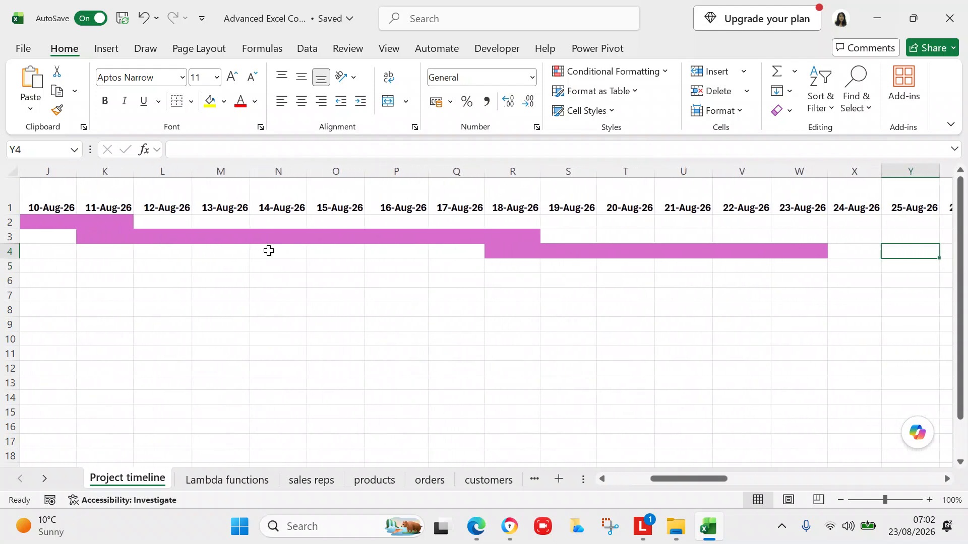
{"action": "key", "text": "Left"}
{"action": "key", "text": "Left"}
{"action": "key", "text": "Left"}
{"action": "key", "text": "Left"}
{"action": "key", "text": "Left"}
{"action": "key", "text": "Left"}
{"action": "key", "text": "Left"}
{"action": "key", "text": "Left"}
{"action": "key", "text": "Left"}
{"action": "key", "text": "Left"}
{"action": "key", "text": "Left"}
{"action": "key", "text": "Left"}
{"action": "key", "text": "Left"}
{"action": "key", "text": "Left"}
{"action": "key", "text": "Left"}
{"action": "key", "text": "Left"}
{"action": "key", "text": "Left"}
{"action": "key", "text": "Left"}
{"action": "key", "text": "Left"}
{"action": "key", "text": "Left"}
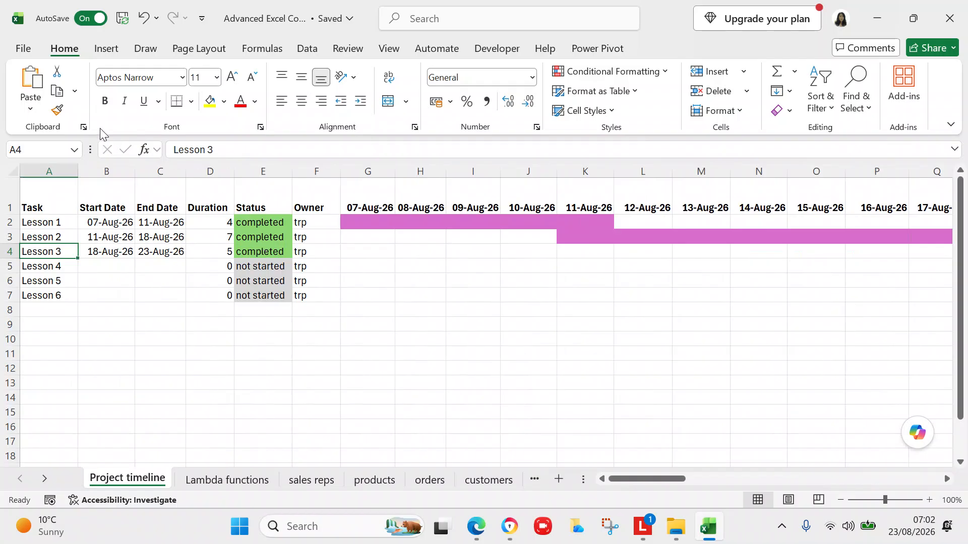
Close Advanced Excel Course and open Power Pivot - Sales Demo from the Recent list.
{"action": "left_click", "coordinate": [29, 51]}
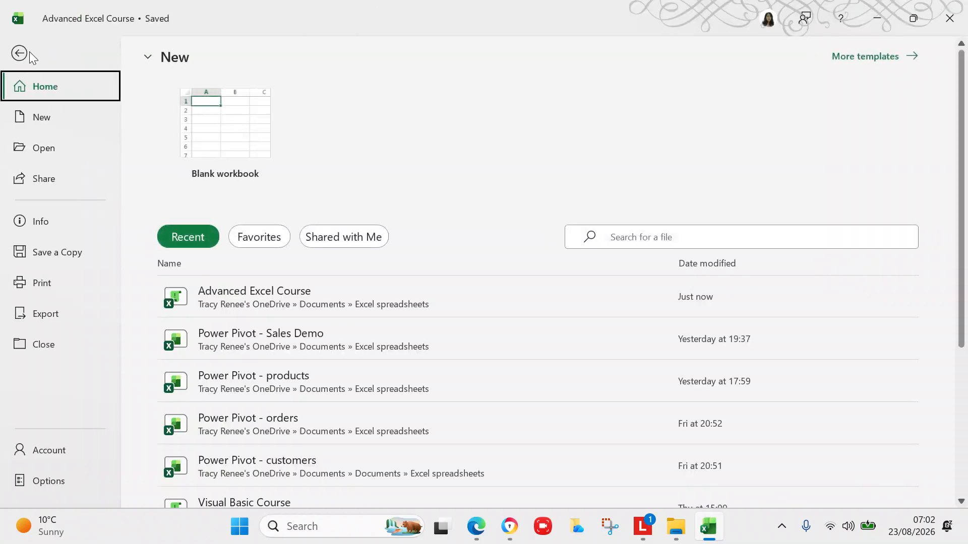
{"action": "left_click", "coordinate": [45, 344]}
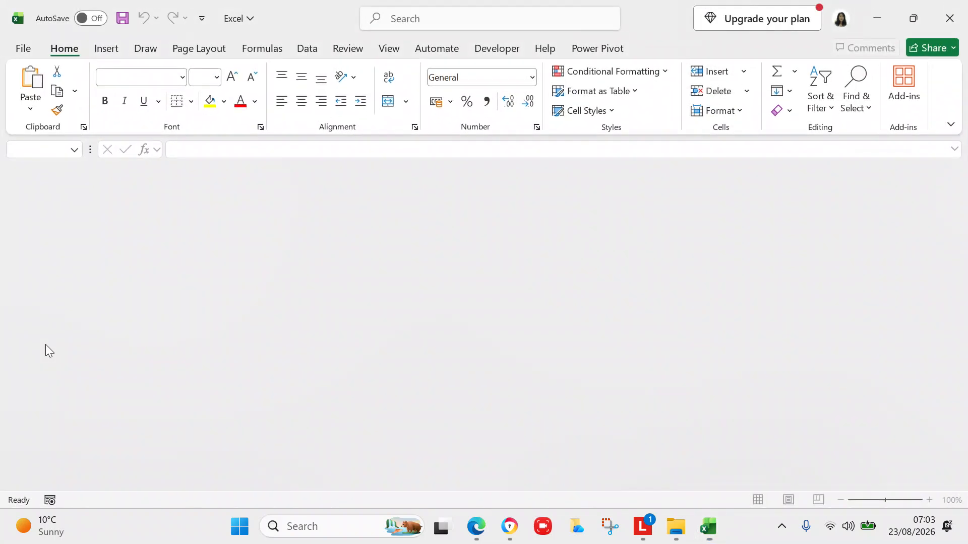
{"action": "left_click", "coordinate": [29, 48]}
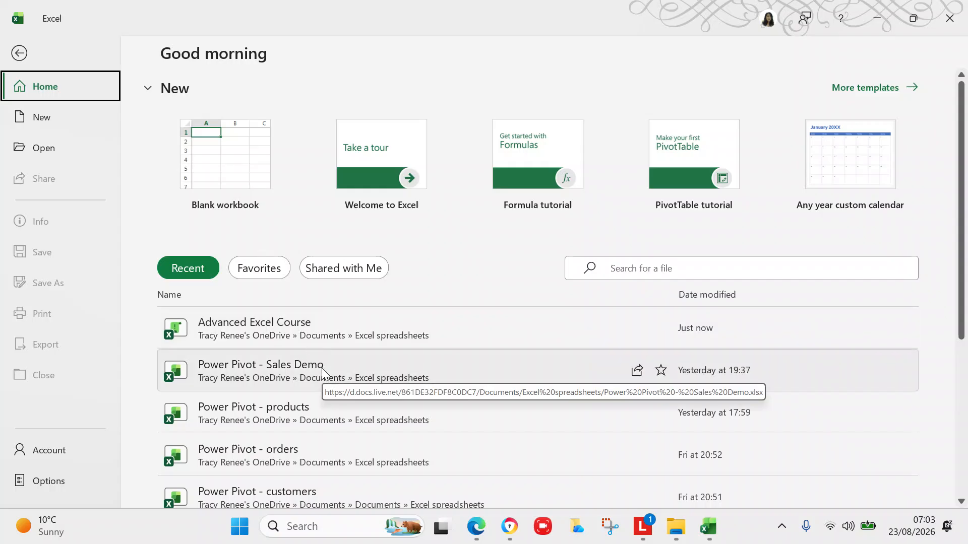
{"action": "left_click", "coordinate": [322, 368]}
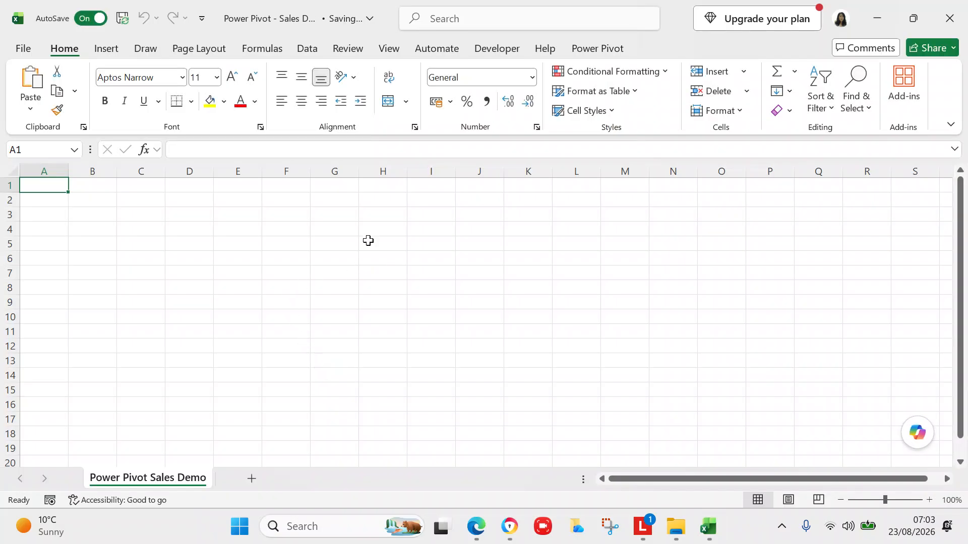
Look over the Data and Power Pivot ribbon commands, ending on the Data tab.
{"action": "left_click", "coordinate": [304, 50]}
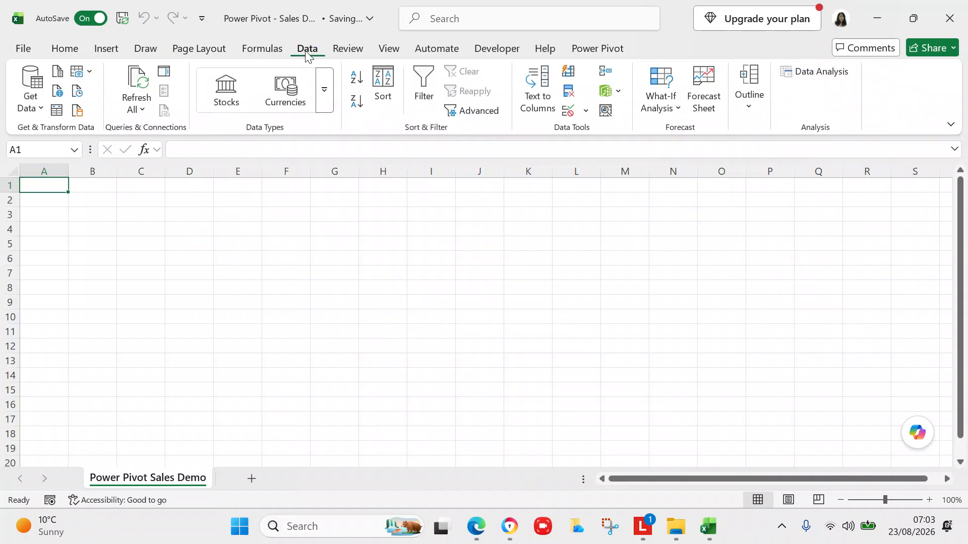
{"action": "left_click", "coordinate": [580, 56]}
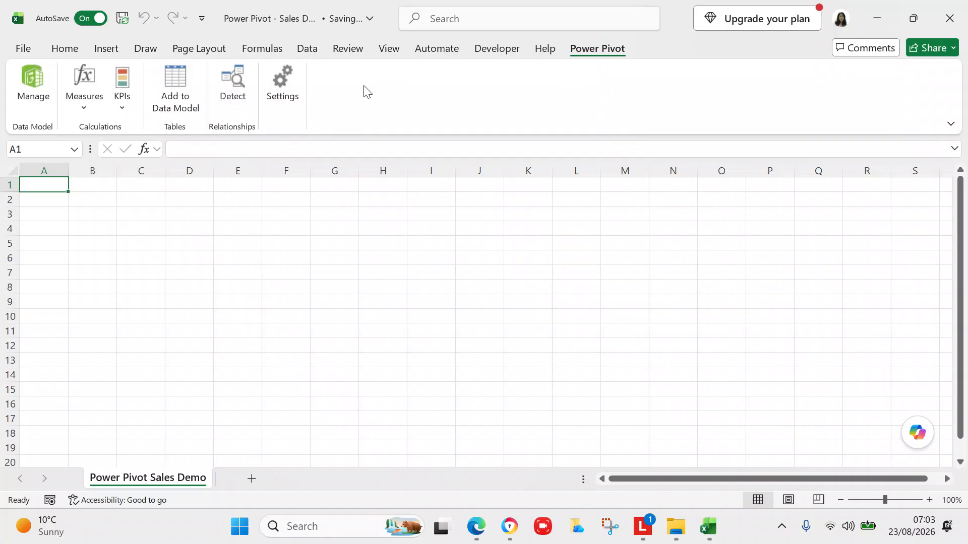
{"action": "left_click", "coordinate": [307, 50]}
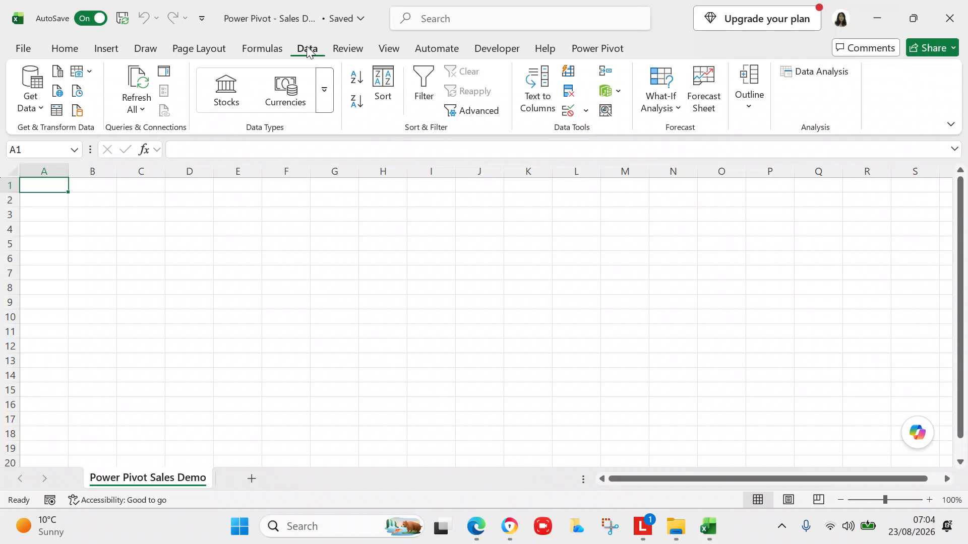
Import the products table from the Power Pivot - products workbook and load its 19 rows.
{"action": "left_click", "coordinate": [37, 105]}
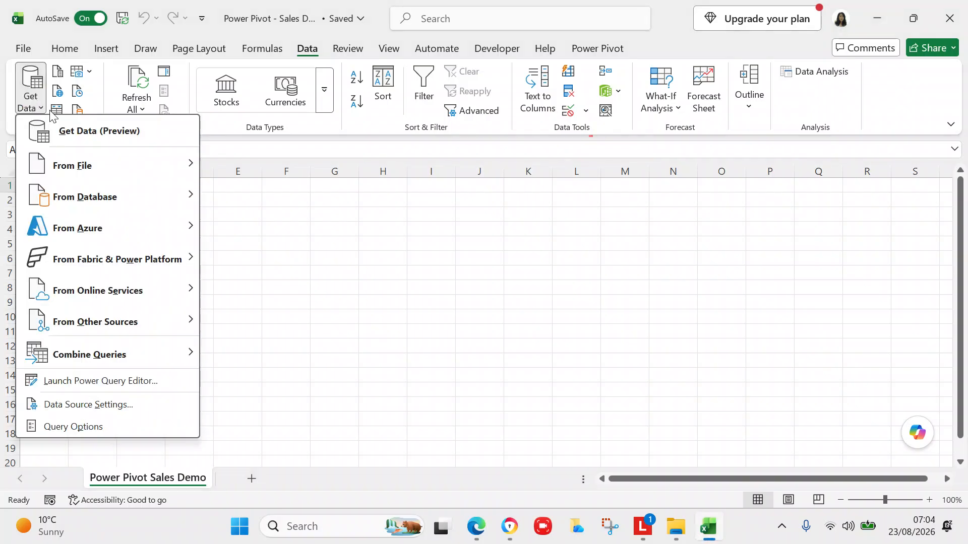
{"action": "mouse_move", "coordinate": [80, 171]}
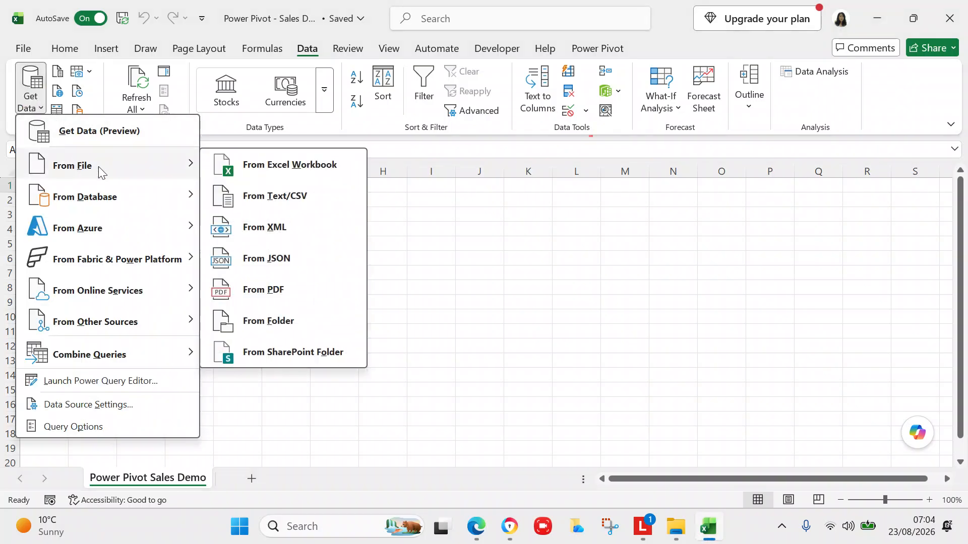
{"action": "left_click", "coordinate": [251, 170]}
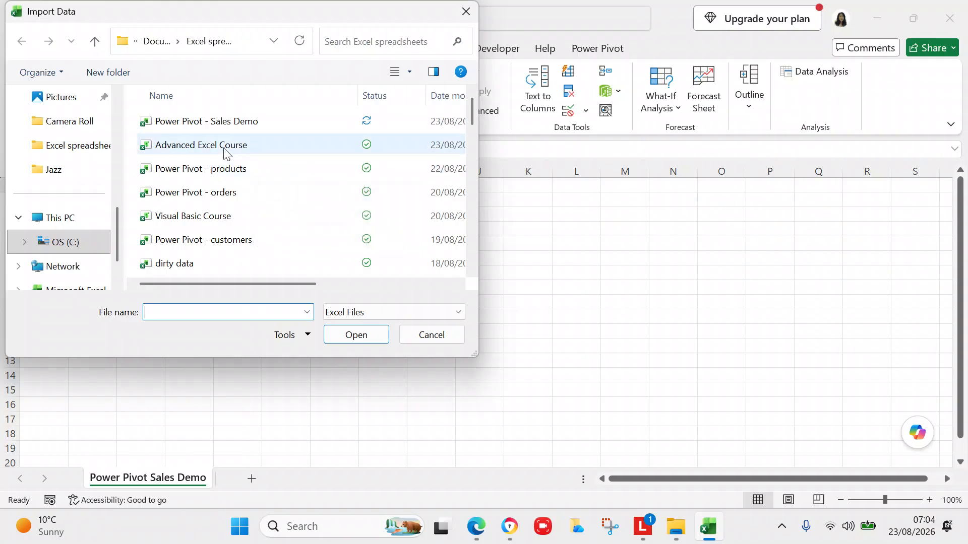
{"action": "left_click", "coordinate": [221, 174]}
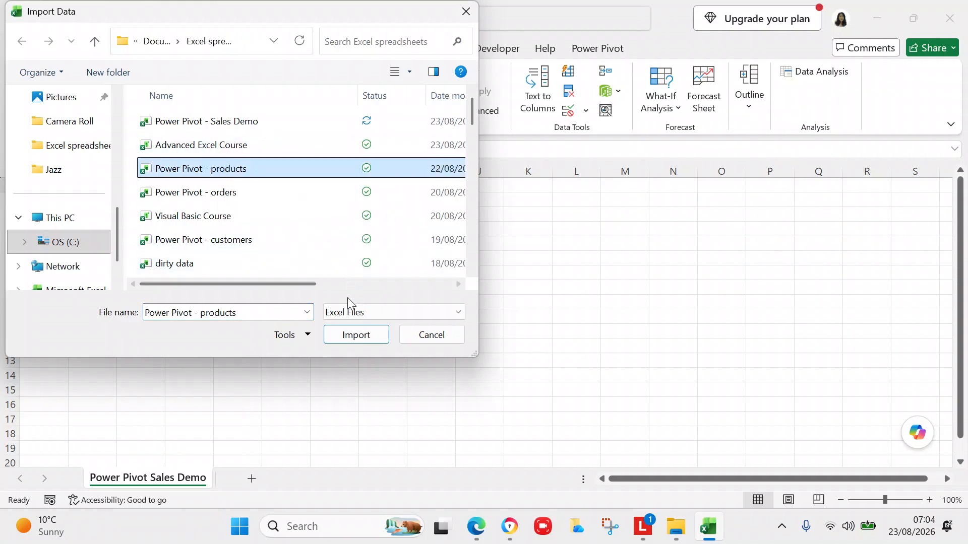
{"action": "left_click", "coordinate": [347, 337]}
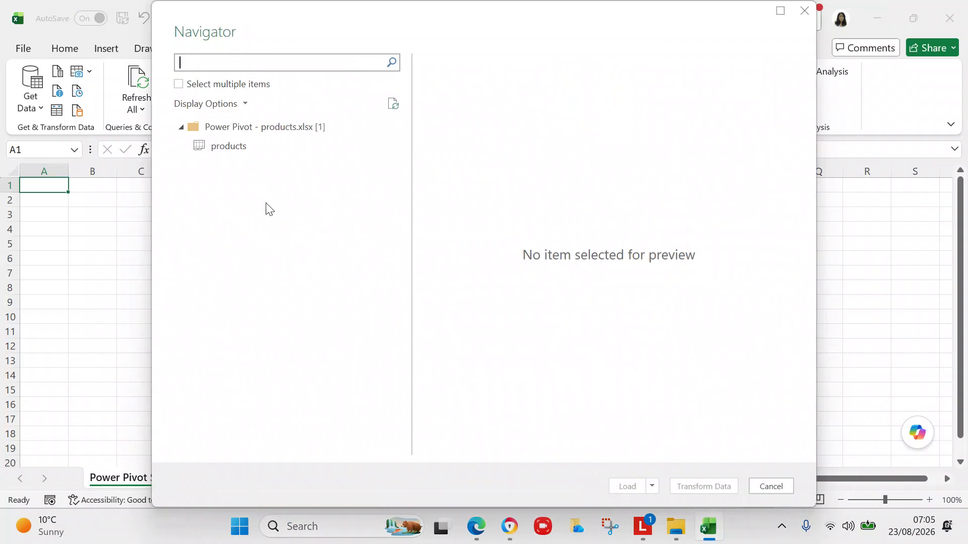
{"action": "left_click", "coordinate": [240, 153]}
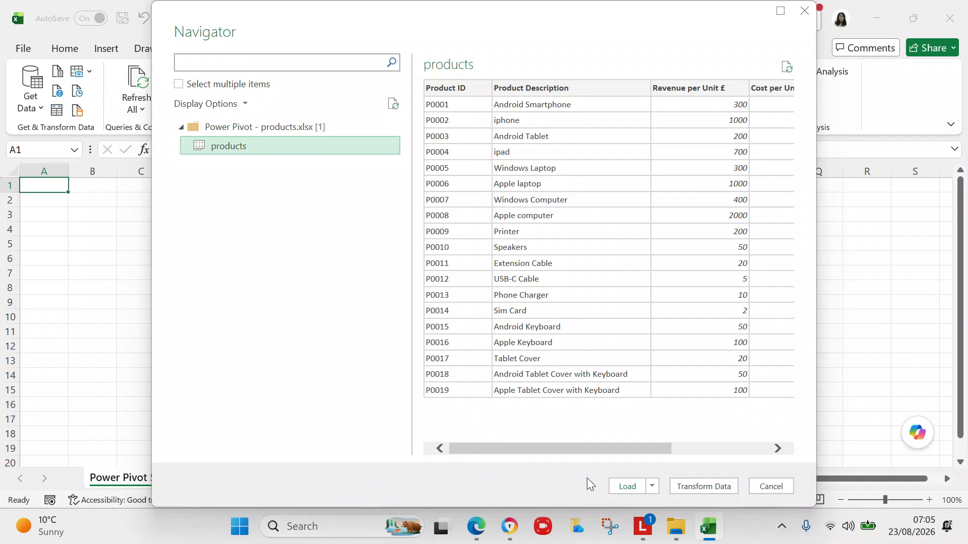
{"action": "left_click", "coordinate": [624, 487]}
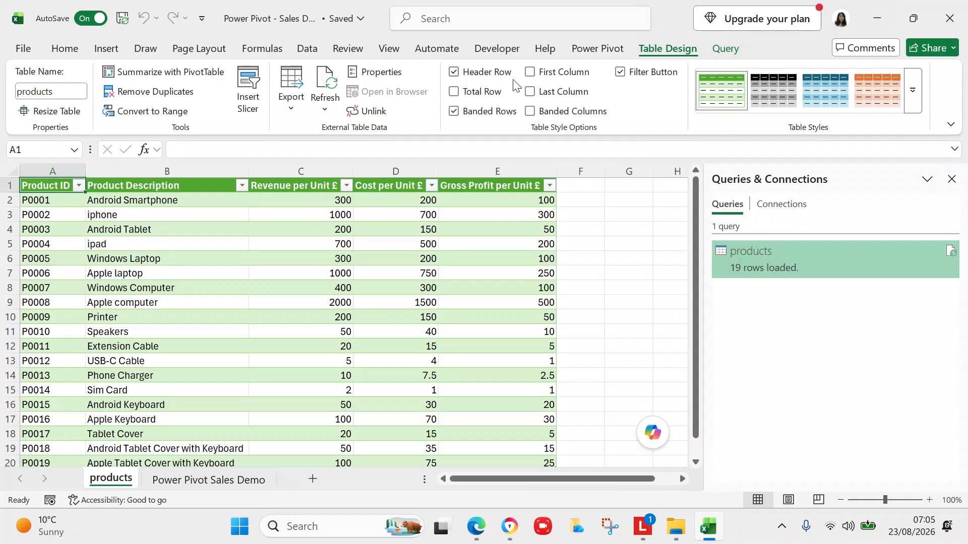
{"action": "left_click", "coordinate": [309, 50]}
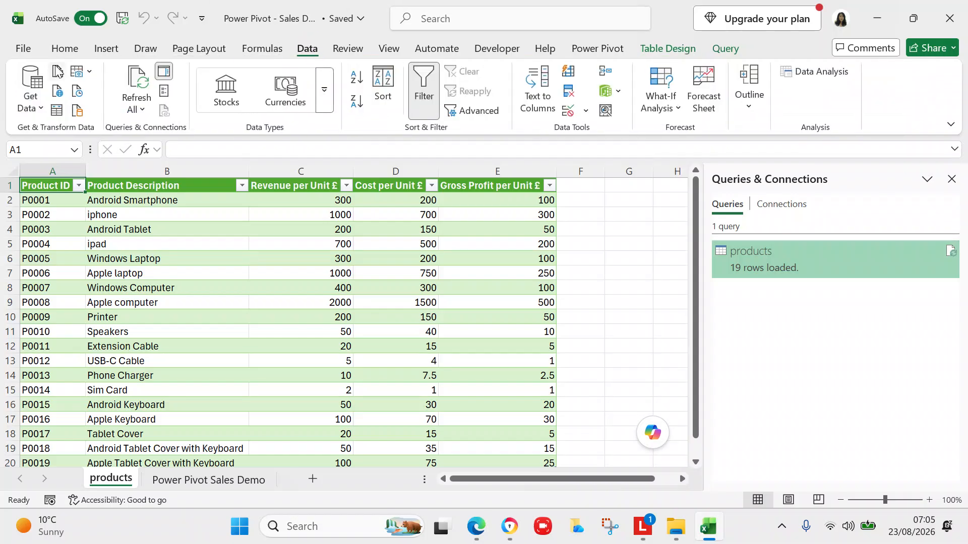
Import and load the customers table (27 rows) from the Power Pivot - customers workbook.
{"action": "left_click", "coordinate": [31, 107]}
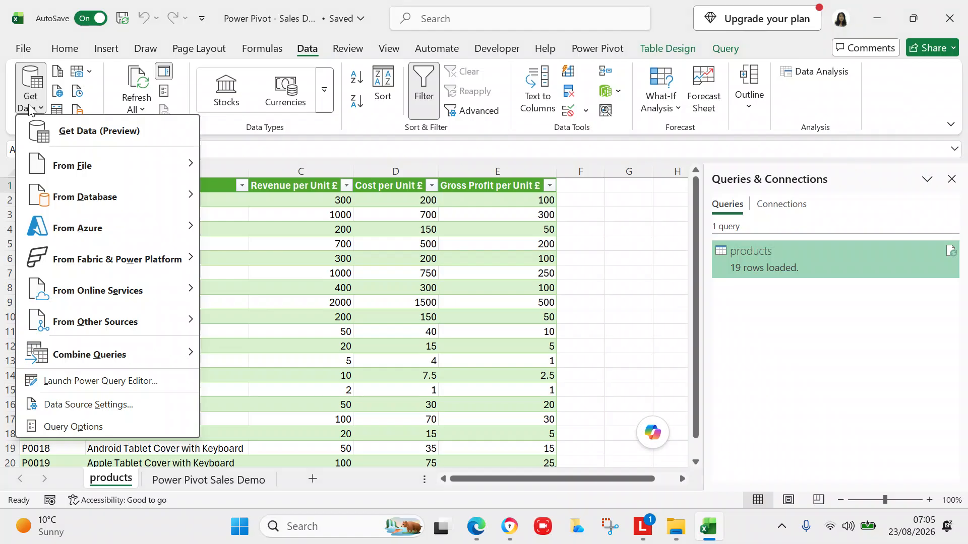
{"action": "mouse_move", "coordinate": [89, 176]}
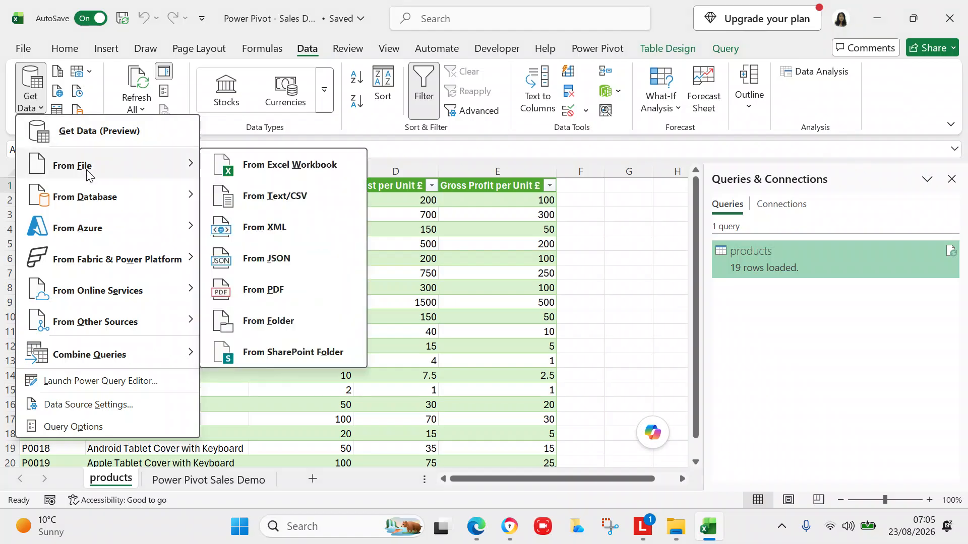
{"action": "left_click", "coordinate": [275, 165]}
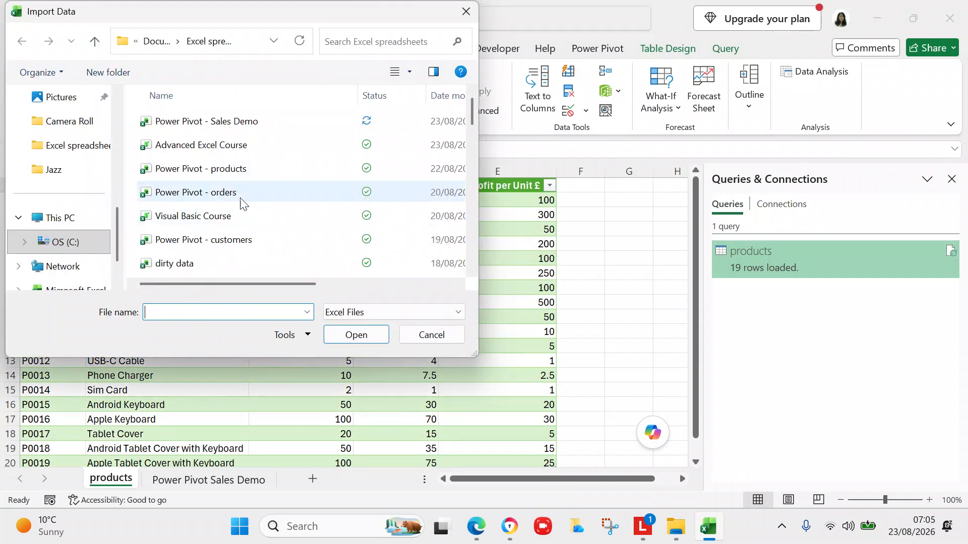
{"action": "left_click", "coordinate": [237, 243]}
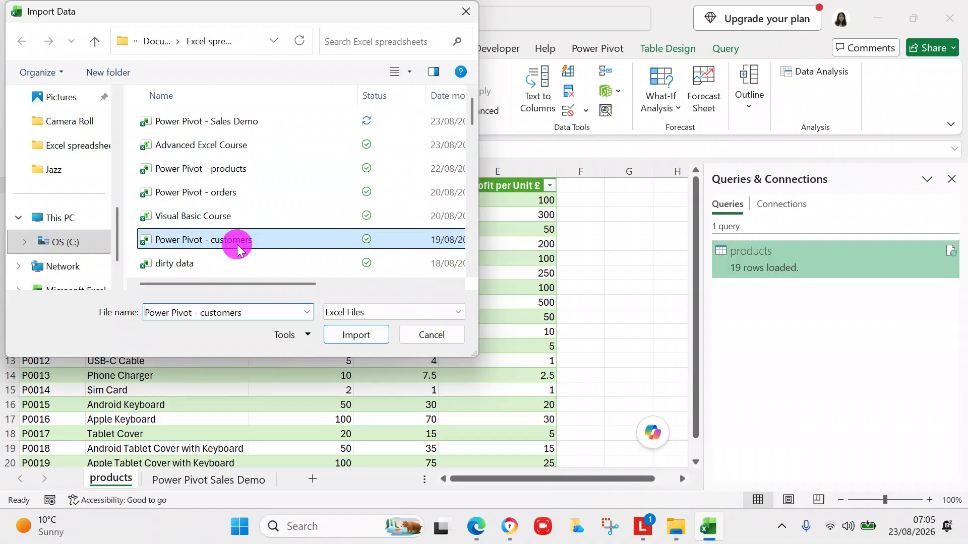
{"action": "left_click", "coordinate": [353, 335]}
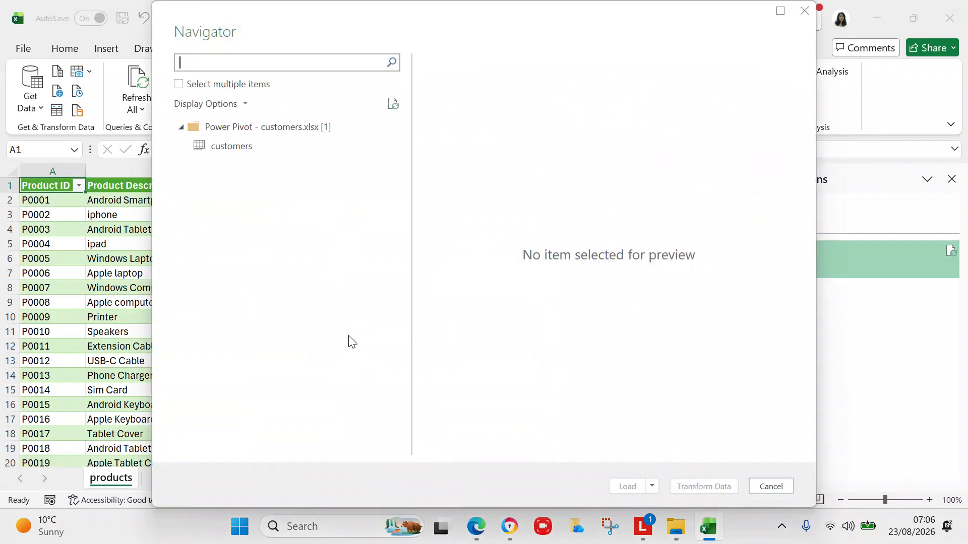
{"action": "left_click", "coordinate": [242, 155]}
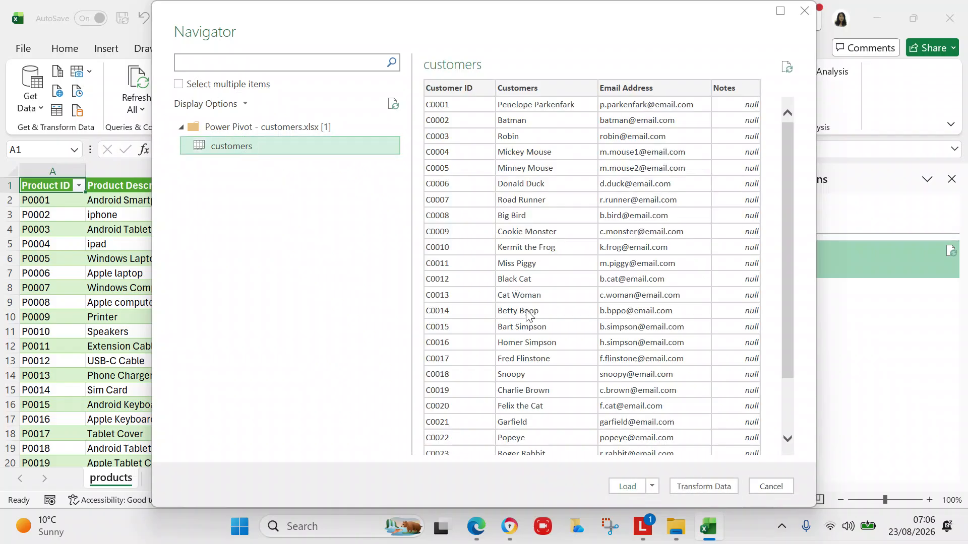
{"action": "left_click", "coordinate": [635, 488]}
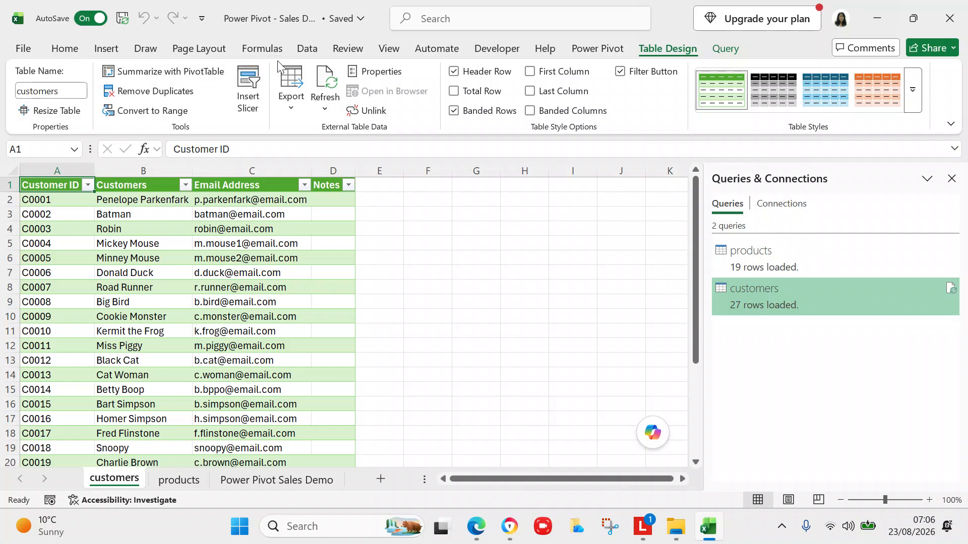
Import and load the orders table (54 rows) from the Power Pivot - orders workbook.
{"action": "left_click", "coordinate": [305, 53]}
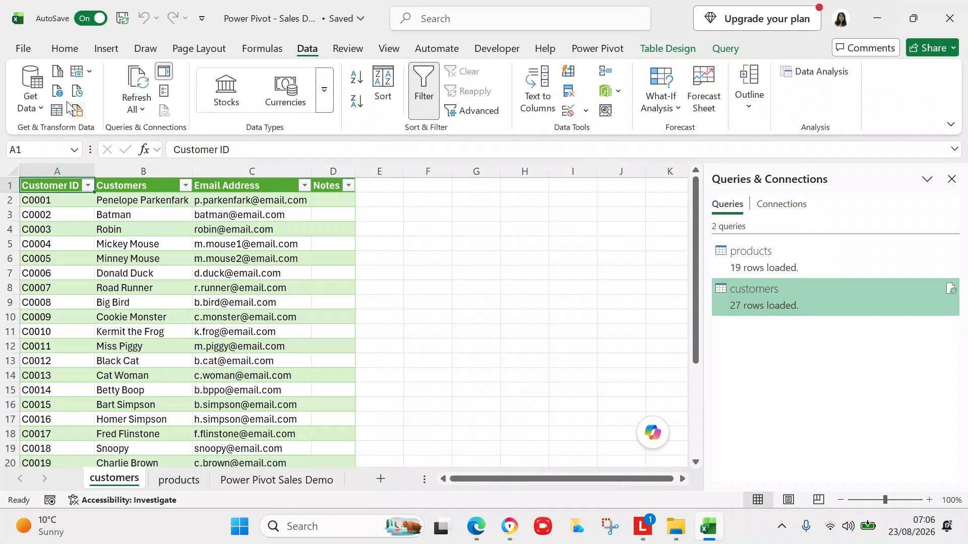
{"action": "left_click", "coordinate": [41, 111]}
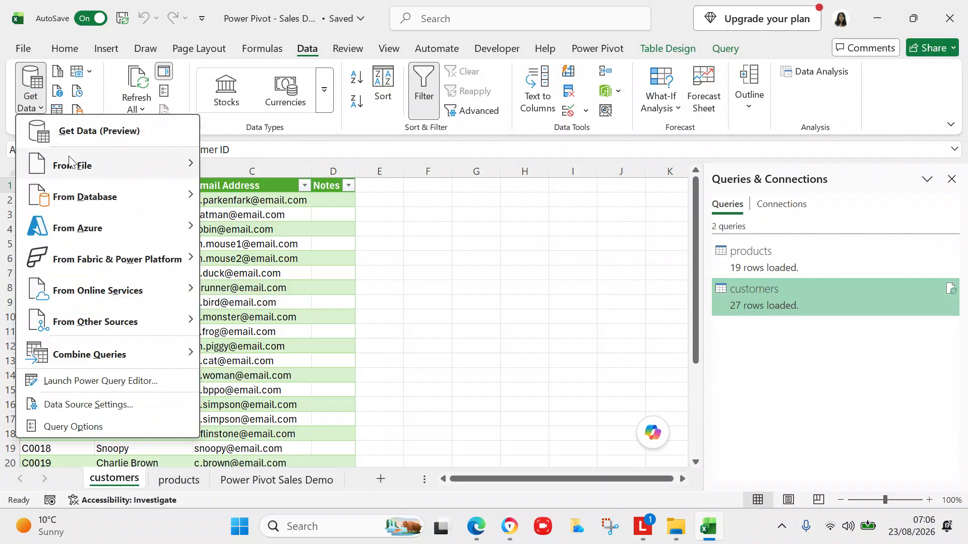
{"action": "mouse_move", "coordinate": [76, 170]}
{"action": "left_click", "coordinate": [259, 166]}
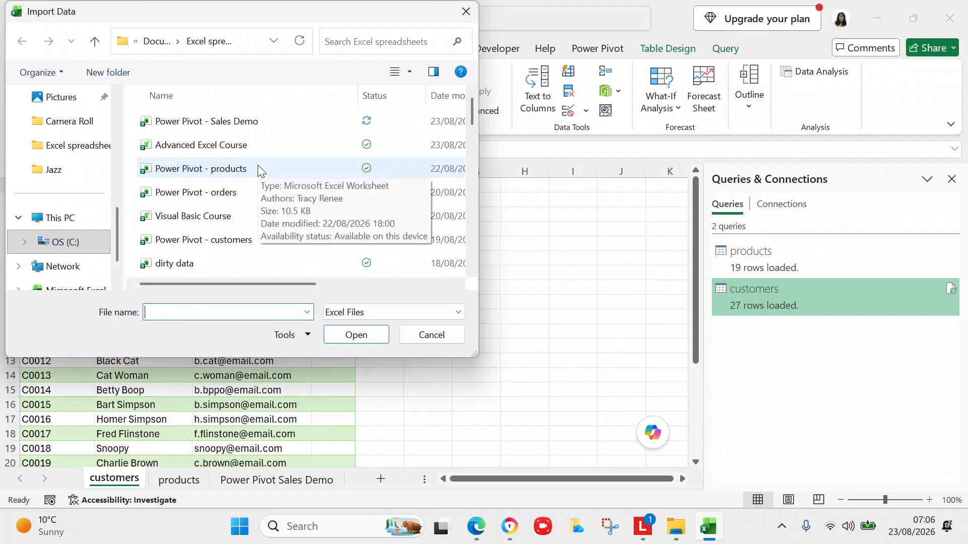
{"action": "left_click", "coordinate": [232, 200]}
{"action": "left_click", "coordinate": [378, 336]}
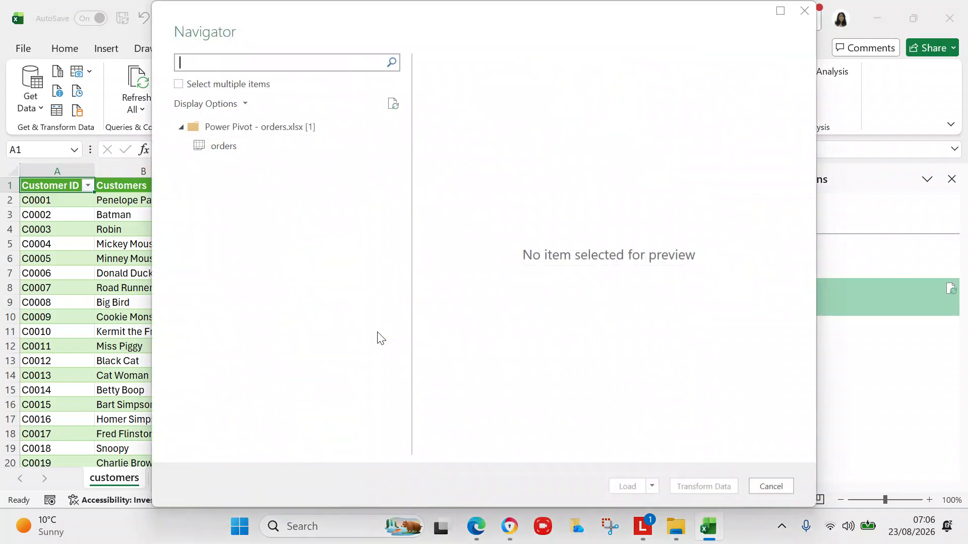
{"action": "left_click", "coordinate": [223, 146]}
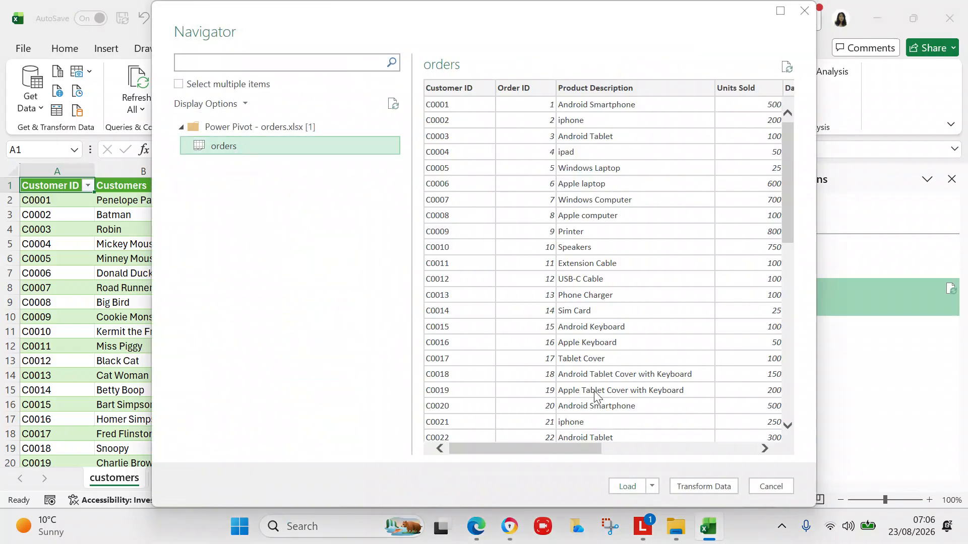
{"action": "left_click", "coordinate": [626, 485]}
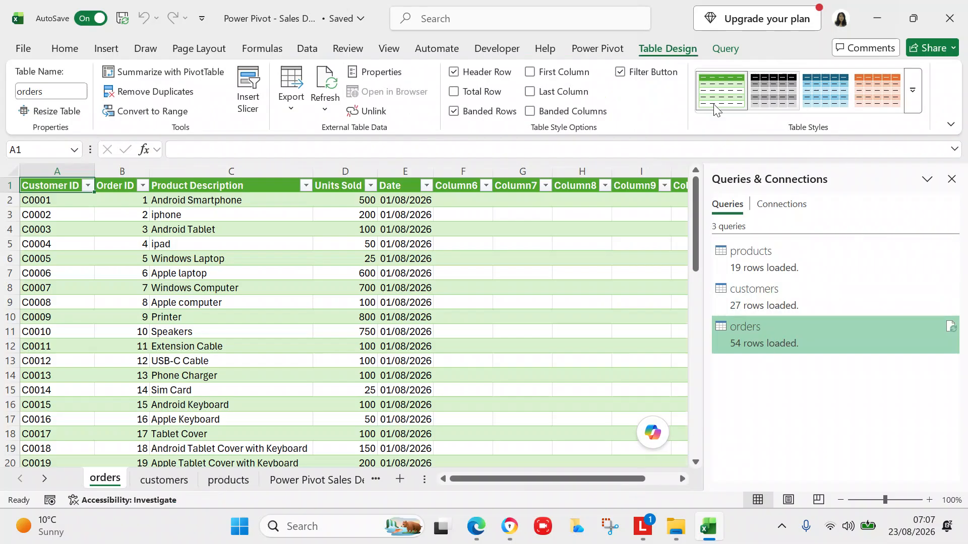
Open Manage on the Power Pivot tab to show the empty data model window.
{"action": "left_click", "coordinate": [597, 49]}
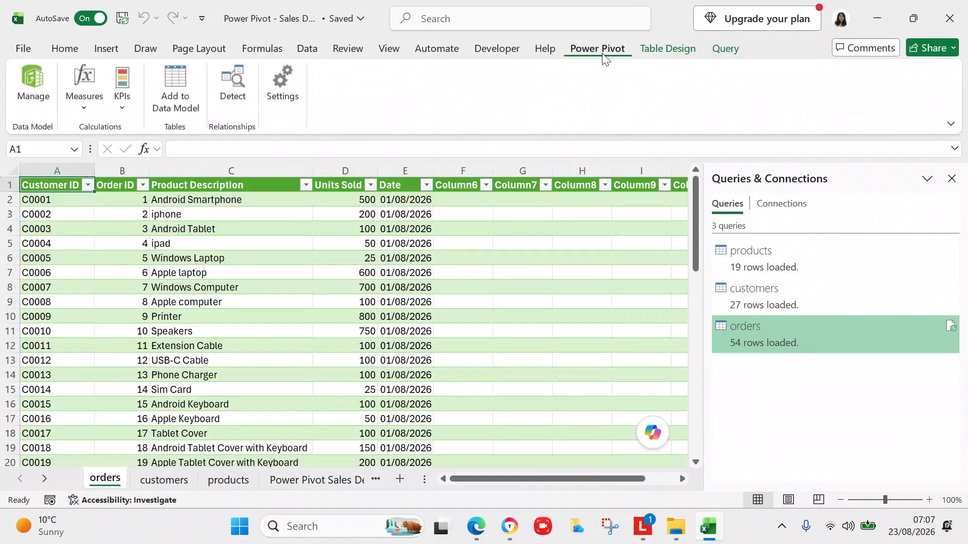
{"action": "left_click", "coordinate": [35, 103]}
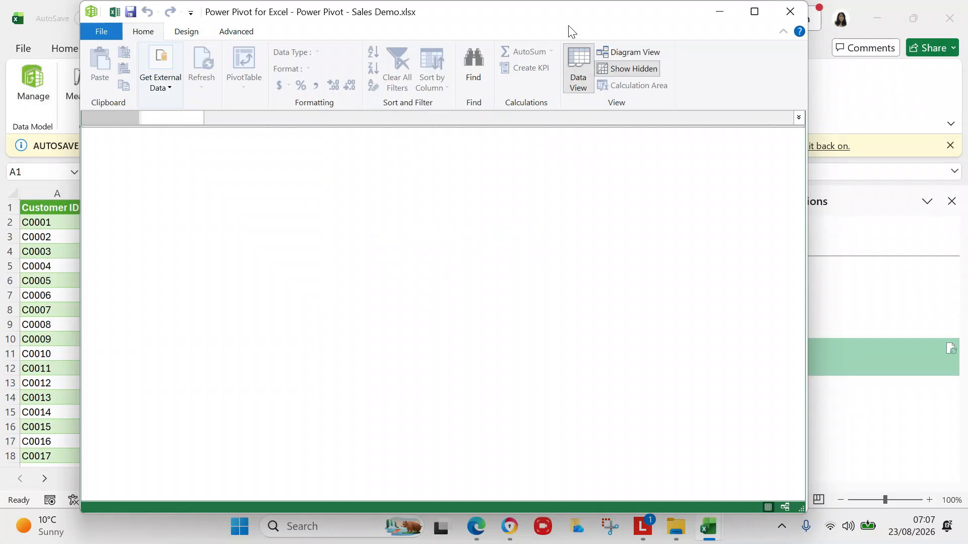
Resize and reposition the Power Pivot for Excel window on screen.
{"action": "left_click", "coordinate": [731, 24]}
{"action": "left_click", "coordinate": [725, 27]}
{"action": "left_click", "coordinate": [719, 48]}
{"action": "left_click", "coordinate": [276, 29]}
{"action": "left_click", "coordinate": [272, 48]}
{"action": "left_click", "coordinate": [660, 20]}
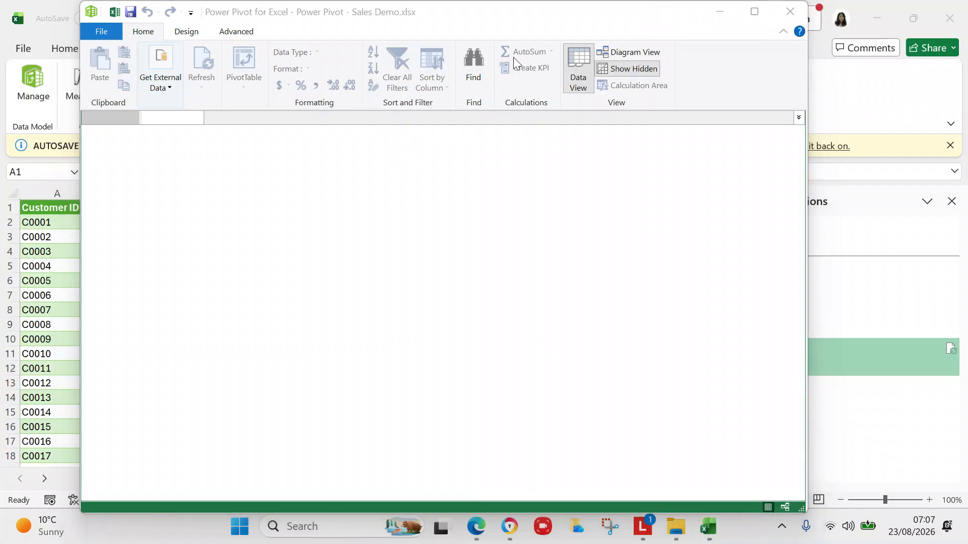
{"action": "left_click_drag", "start_coordinate": [465, 20], "coordinate": [464, 79]}
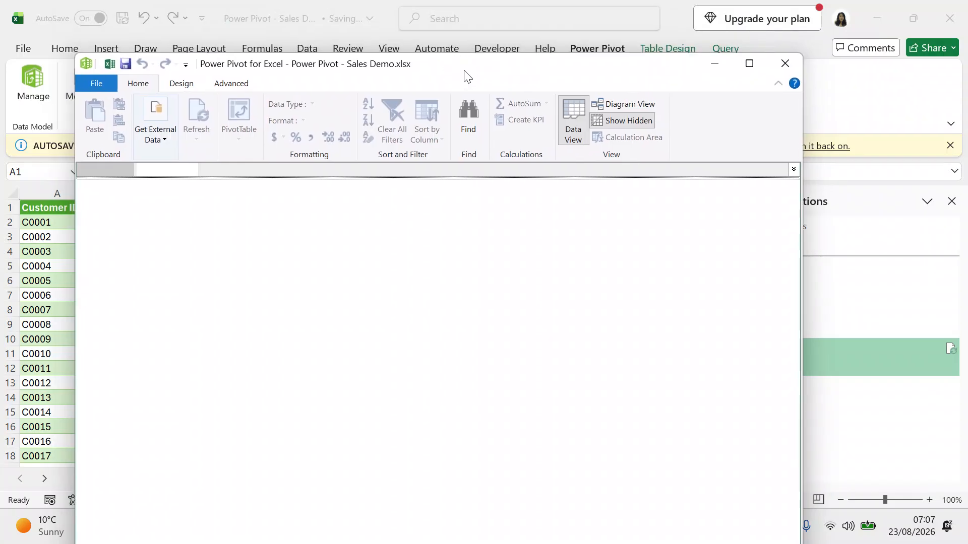
{"action": "left_click_drag", "start_coordinate": [438, 69], "coordinate": [379, 33]}
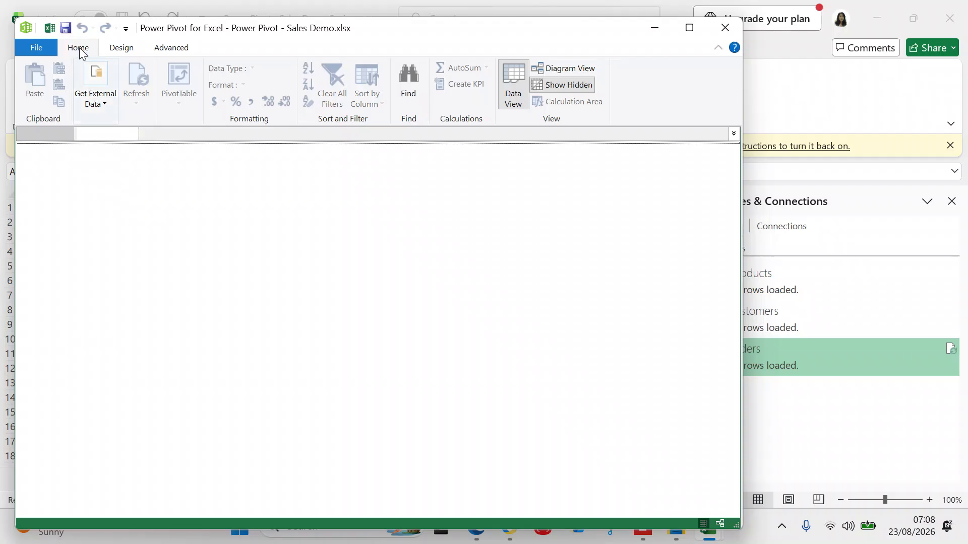
Switch the empty data model to Diagram View, then return to Excel's orders sheet.
{"action": "left_click", "coordinate": [37, 42]}
{"action": "left_click", "coordinate": [404, 259]}
{"action": "left_click", "coordinate": [555, 48]}
{"action": "left_click", "coordinate": [557, 64]}
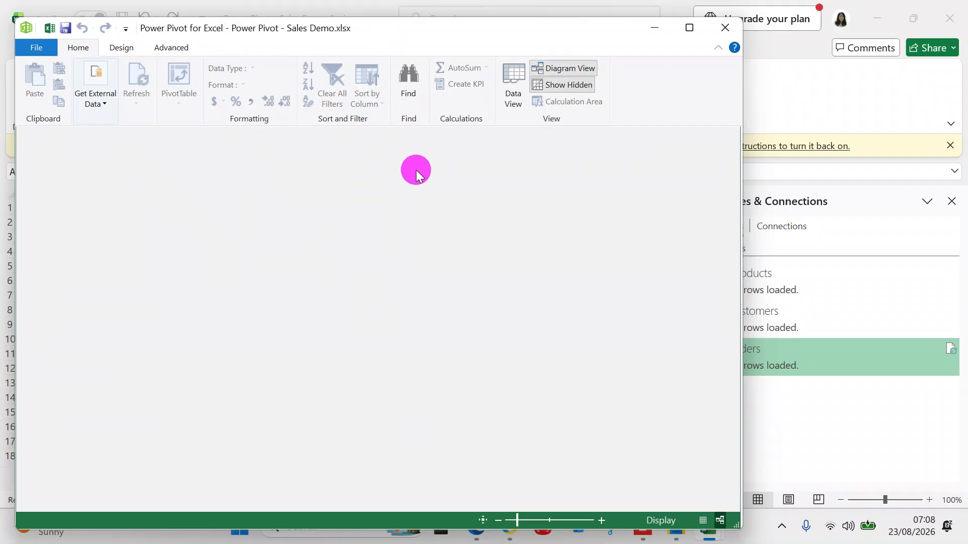
{"action": "left_click_drag", "start_coordinate": [431, 37], "coordinate": [539, 147]}
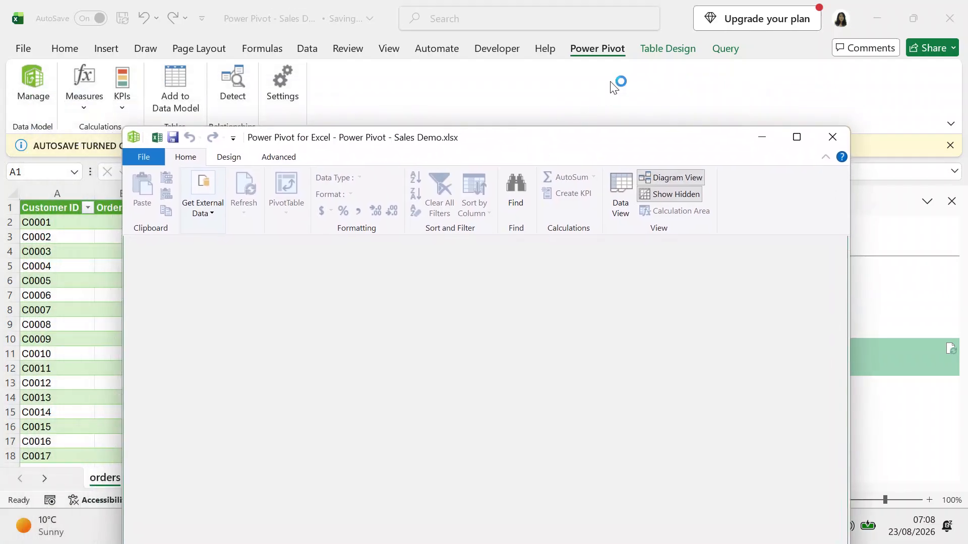
{"action": "left_click", "coordinate": [647, 51]}
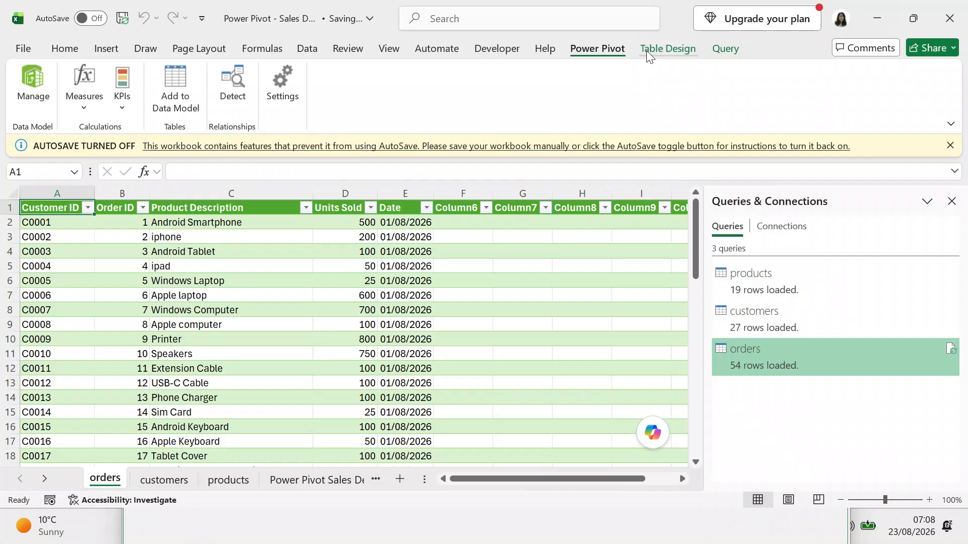
Close the Queries & Connections pane, reopen Power Pivot in Data View, then minimize it.
{"action": "left_click", "coordinate": [953, 203]}
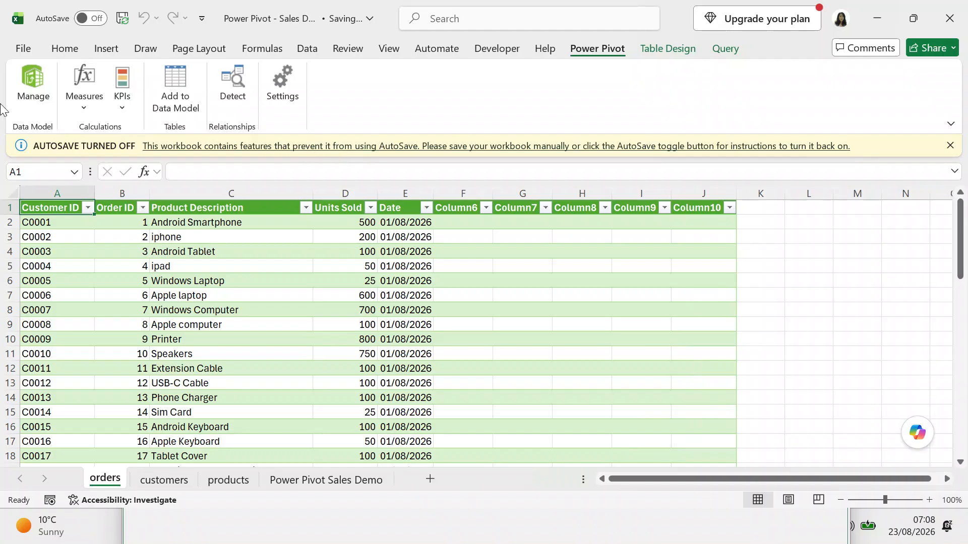
{"action": "left_click", "coordinate": [29, 107]}
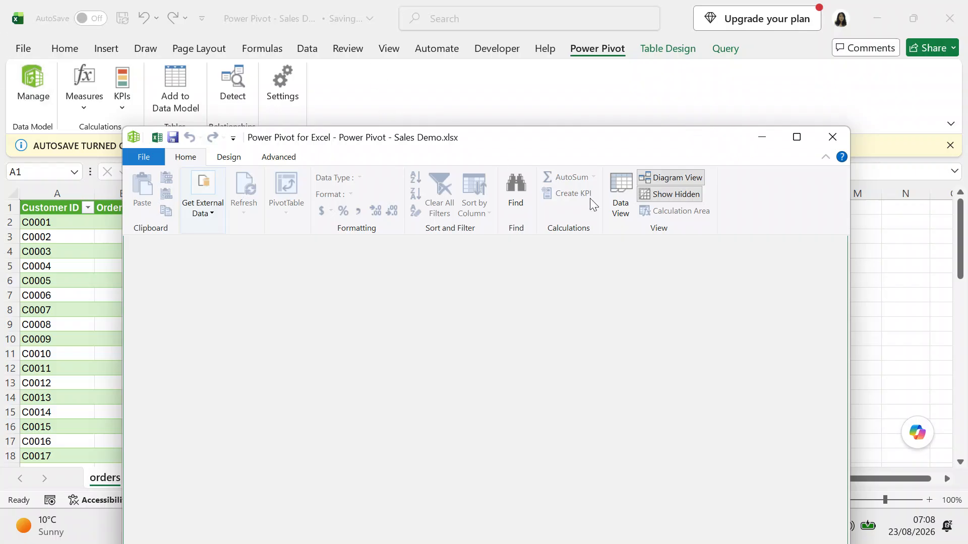
{"action": "left_click", "coordinate": [620, 207]}
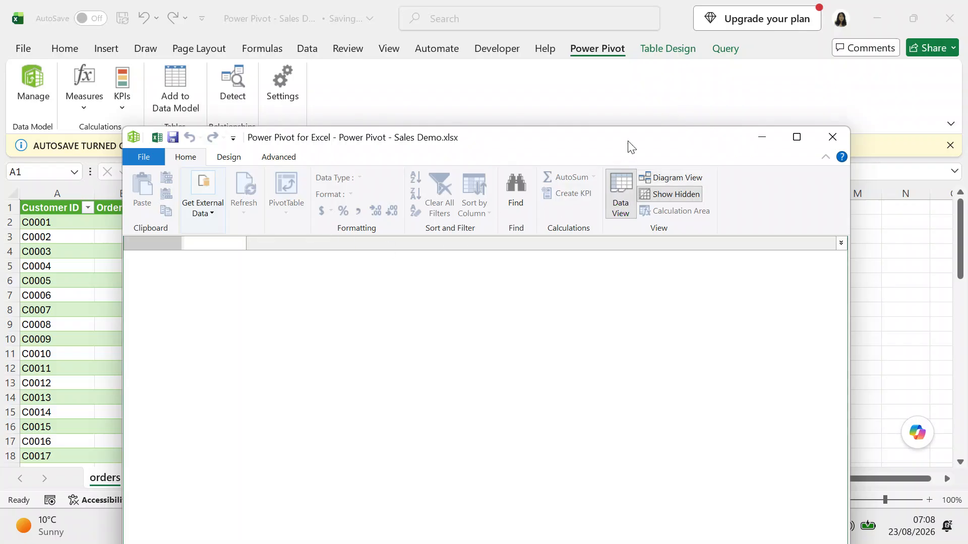
{"action": "left_click_drag", "start_coordinate": [628, 141], "coordinate": [694, 73]}
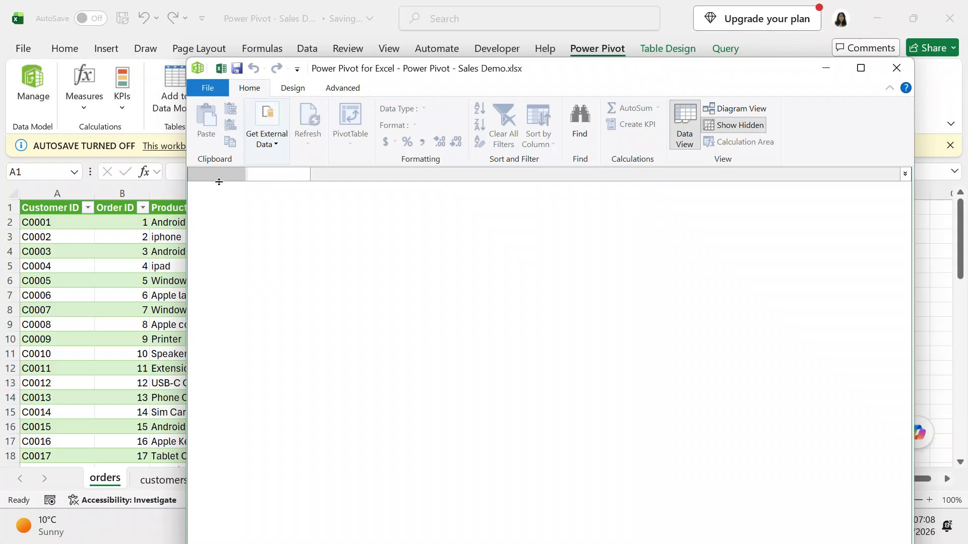
{"action": "left_click", "coordinate": [825, 70]}
Add the orders table with its blank Column6–Column10 to the data model, then return to the workbook.
{"action": "left_click", "coordinate": [169, 104]}
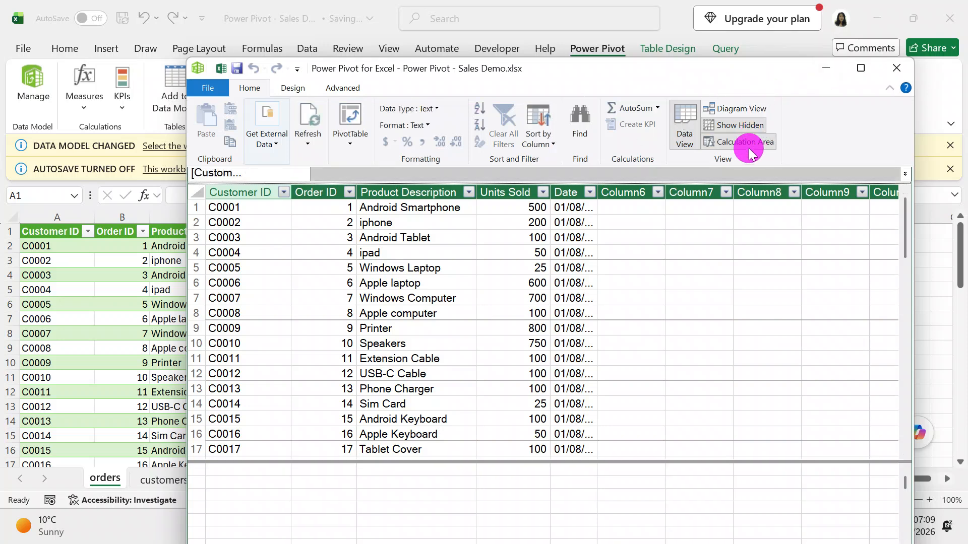
{"action": "left_click_drag", "start_coordinate": [663, 68], "coordinate": [623, 170]}
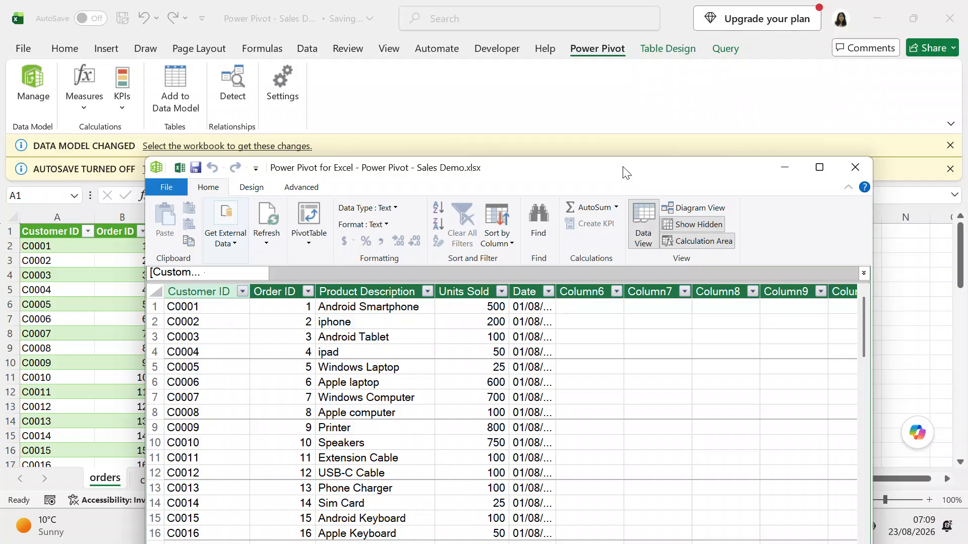
{"action": "left_click_drag", "start_coordinate": [623, 169], "coordinate": [574, 78]}
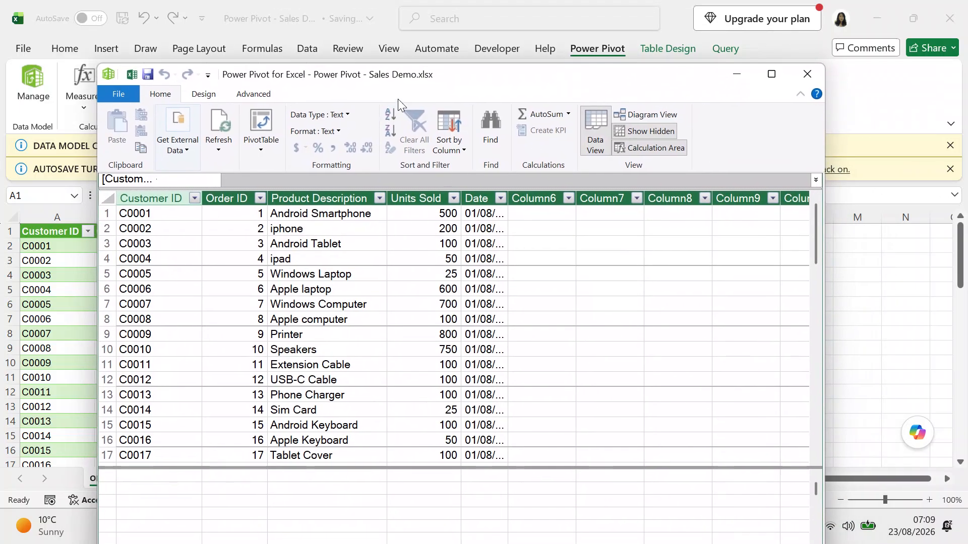
{"action": "left_click_drag", "start_coordinate": [448, 79], "coordinate": [615, 117]}
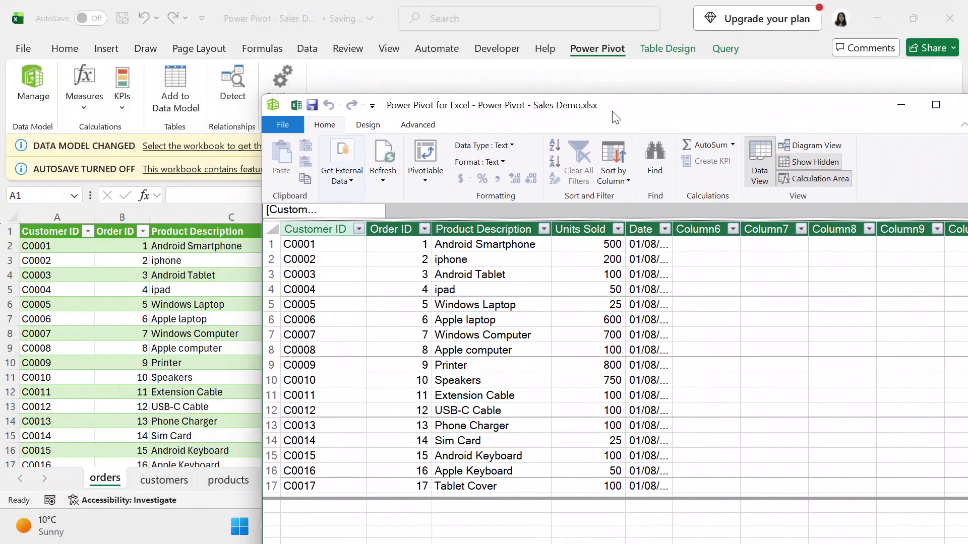
{"action": "left_click", "coordinate": [160, 478]}
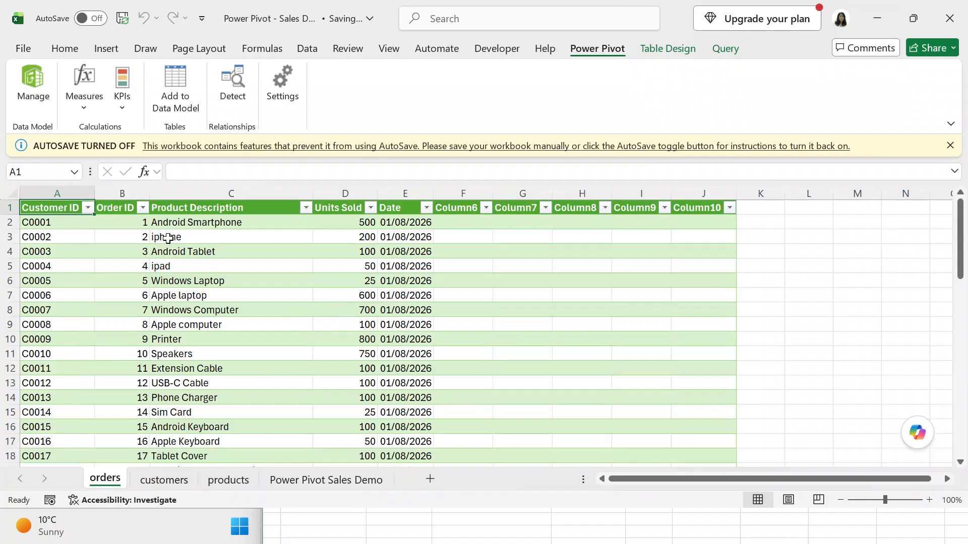
Try adding orders to the data model twice, dismissing the 'already added' error each time.
{"action": "left_click", "coordinate": [162, 85]}
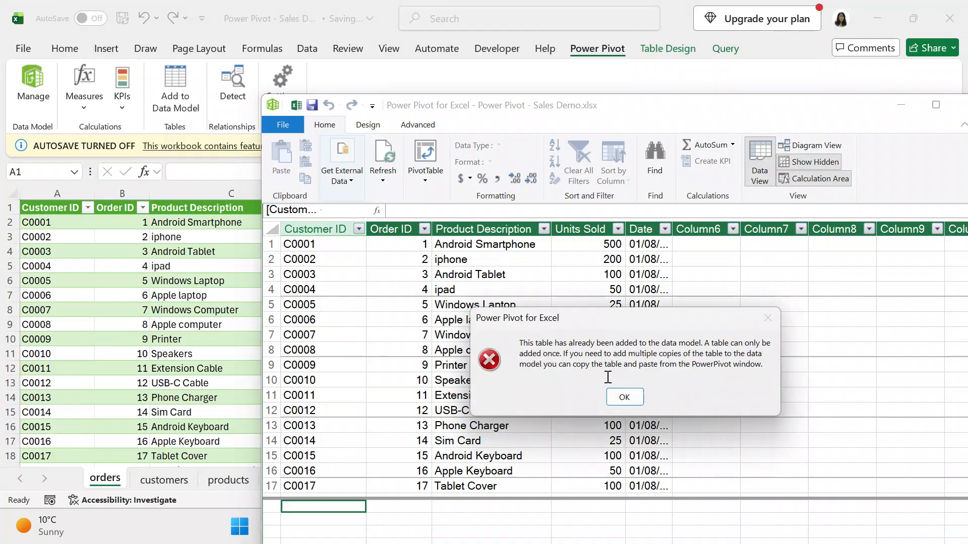
{"action": "left_click", "coordinate": [623, 398]}
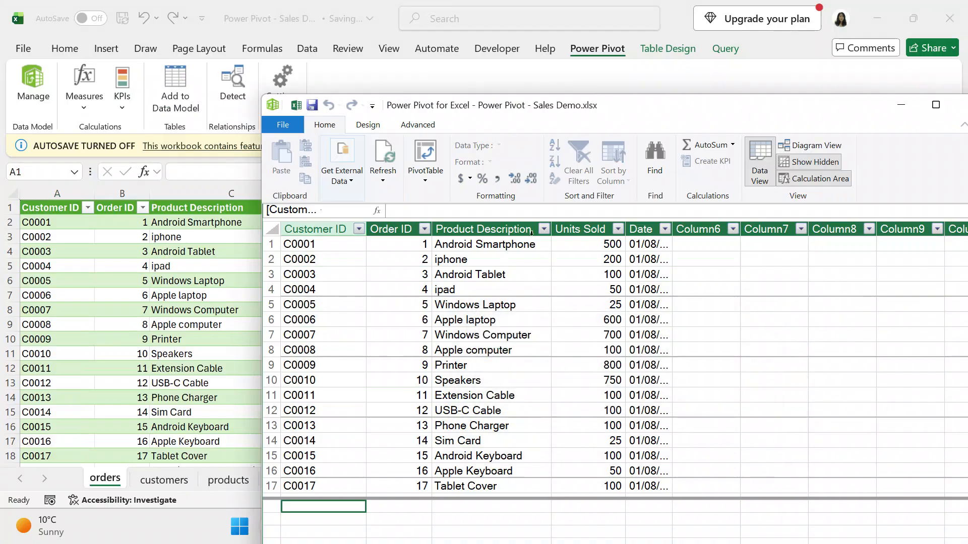
{"action": "mouse_move", "coordinate": [658, 112]}
{"action": "left_mouse_down"}
{"action": "mouse_move", "coordinate": [468, 85]}
{"action": "mouse_move", "coordinate": [669, 123]}
{"action": "left_mouse_up"}
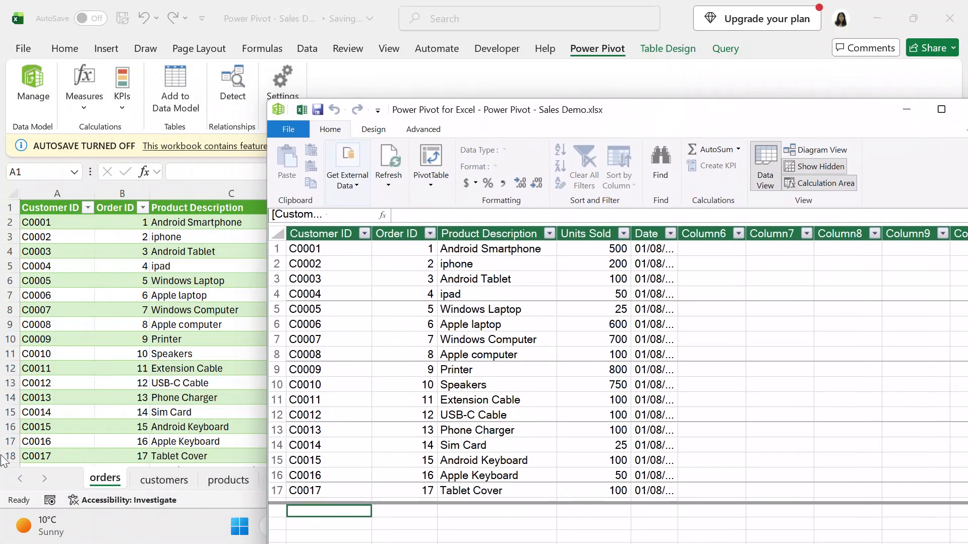
{"action": "left_click", "coordinate": [107, 475]}
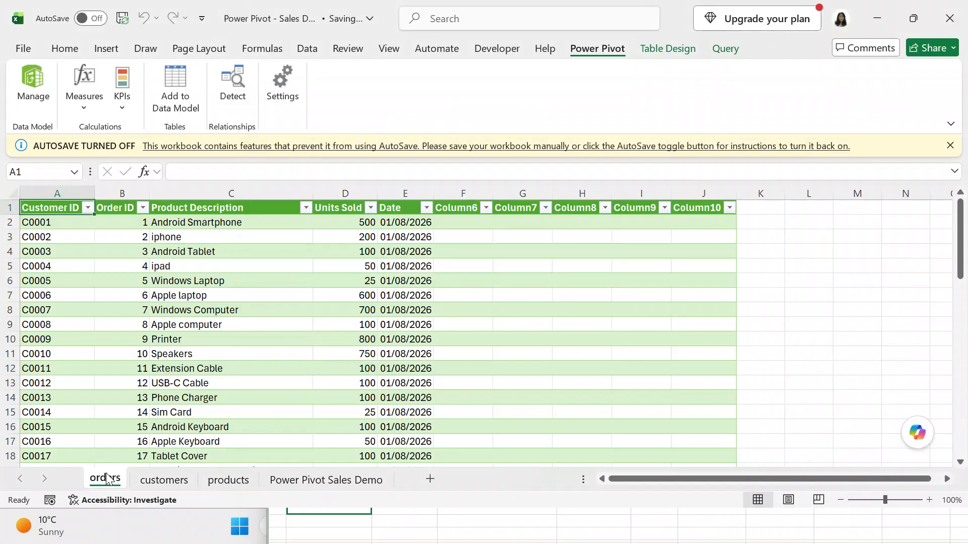
{"action": "left_click", "coordinate": [177, 100]}
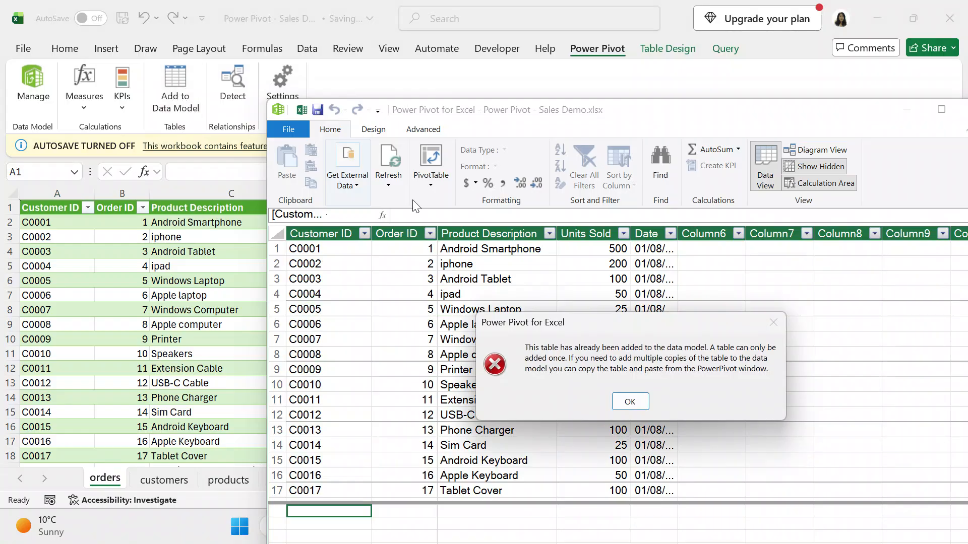
{"action": "left_click", "coordinate": [629, 403]}
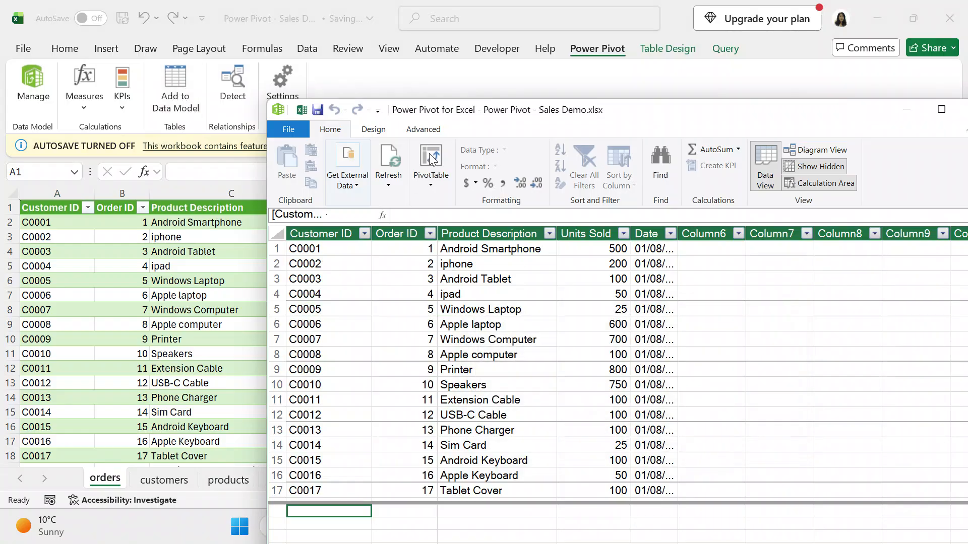
Retry Add to Data Model once more, dismiss the error, and return to the orders sheet.
{"action": "left_click_drag", "start_coordinate": [642, 114], "coordinate": [436, 49]}
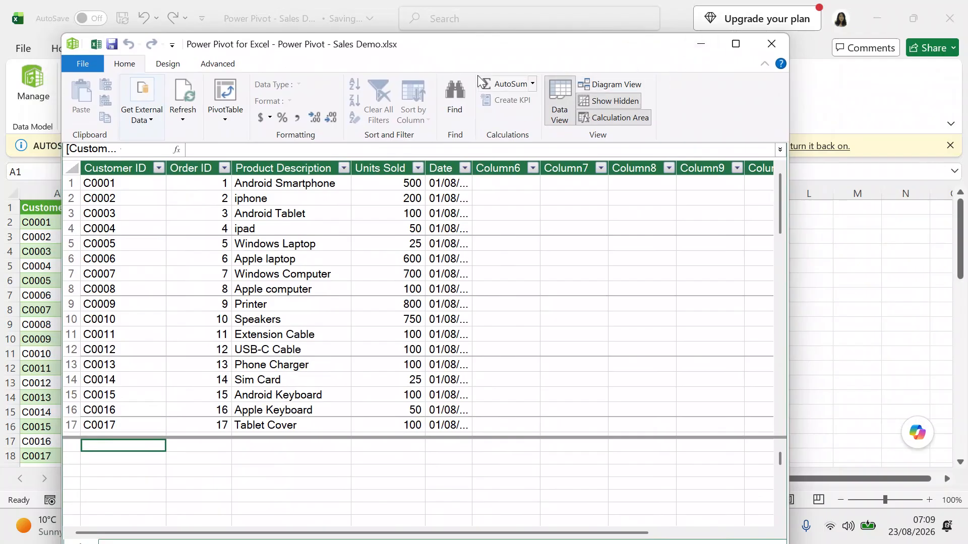
{"action": "left_click", "coordinate": [461, 50]}
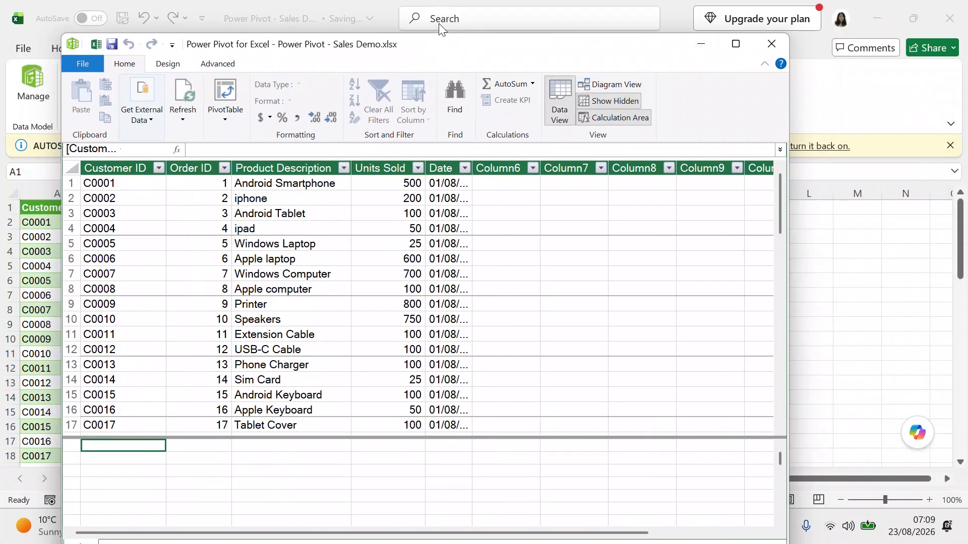
{"action": "left_click_drag", "start_coordinate": [424, 36], "coordinate": [700, 163]}
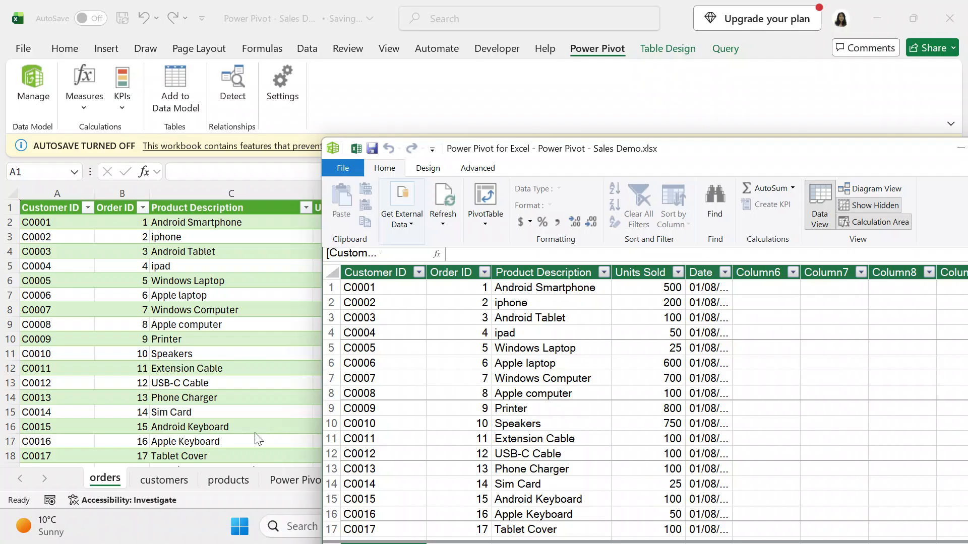
{"action": "left_click", "coordinate": [229, 486]}
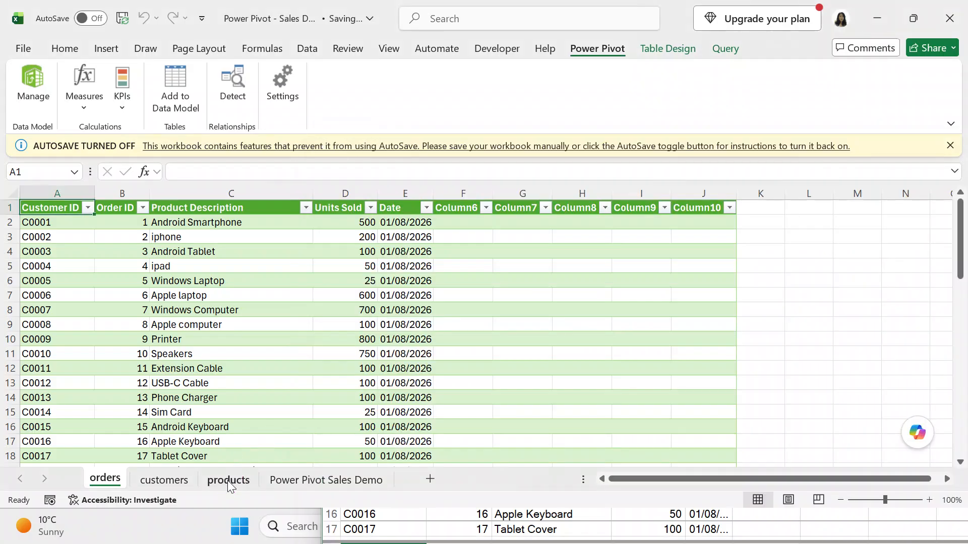
{"action": "left_click", "coordinate": [176, 96]}
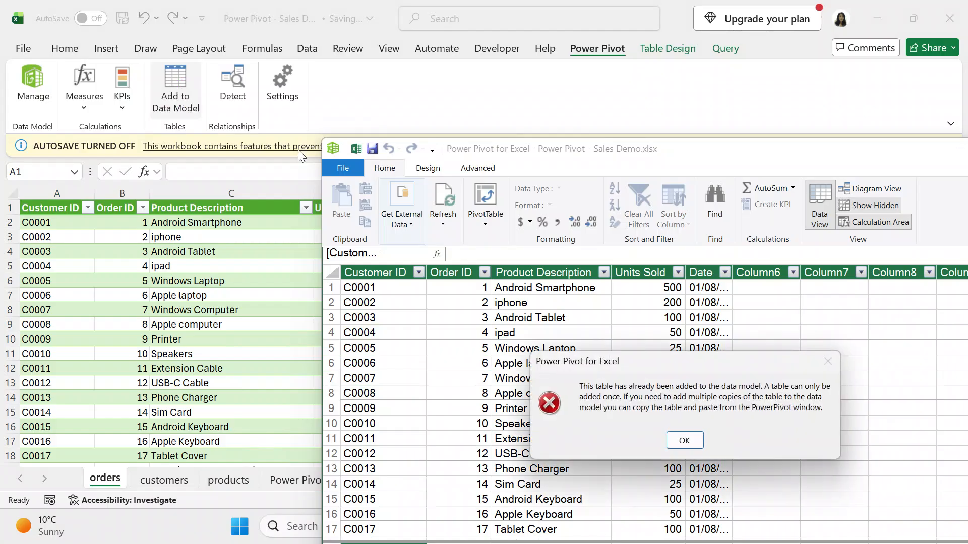
{"action": "left_click", "coordinate": [676, 441]}
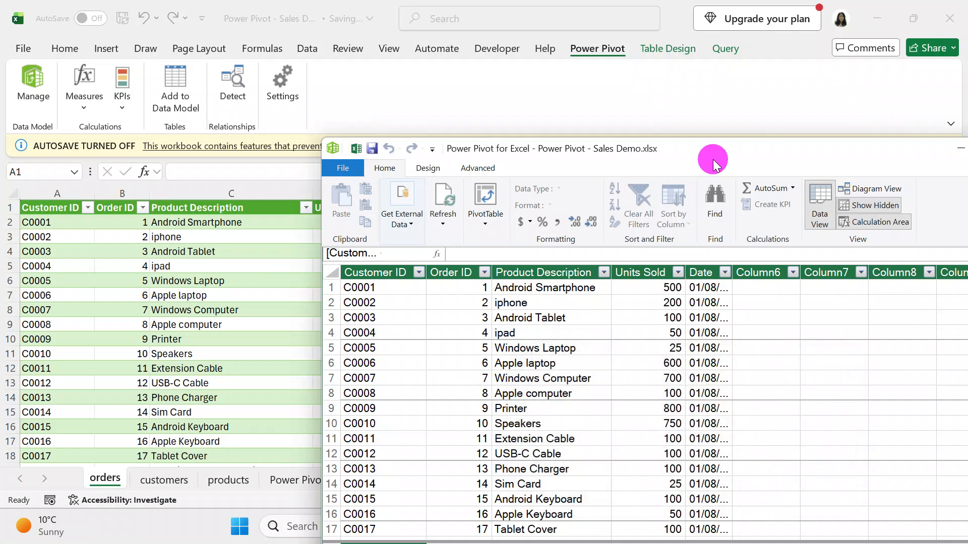
{"action": "left_click_drag", "start_coordinate": [689, 155], "coordinate": [651, 151]}
{"action": "left_click", "coordinate": [23, 82]}
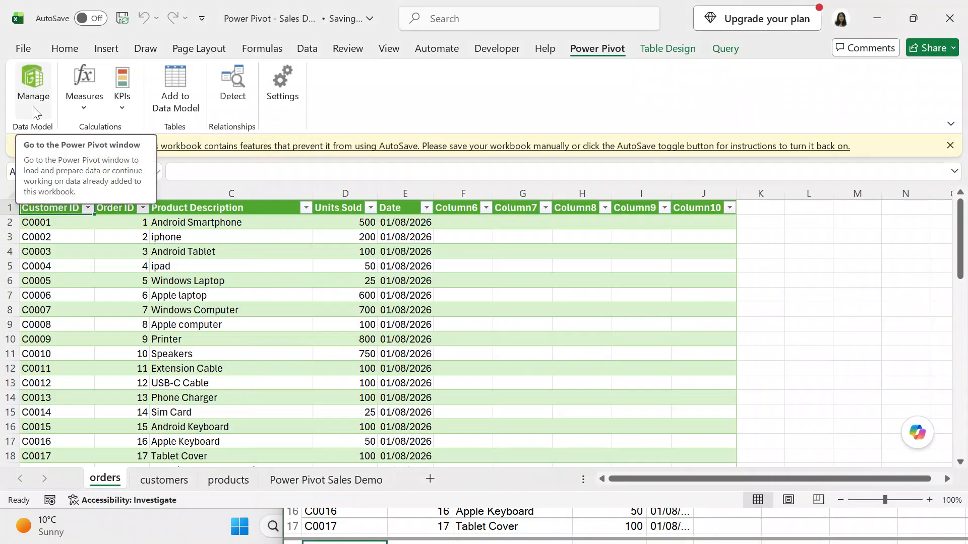
Open Power Pivot on the orders table, save the workbook from its File menu, and view the diagram.
{"action": "left_click", "coordinate": [34, 108]}
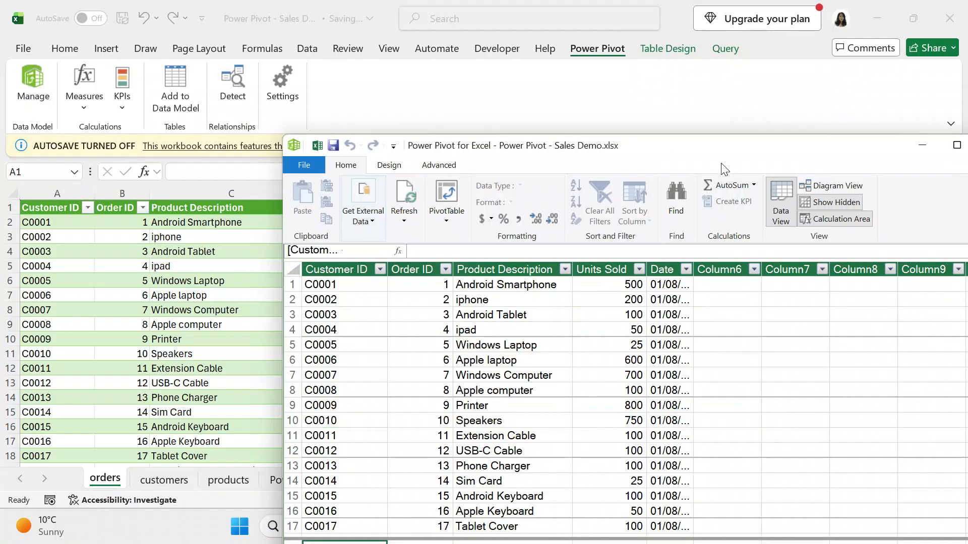
{"action": "left_click_drag", "start_coordinate": [680, 153], "coordinate": [522, 94]}
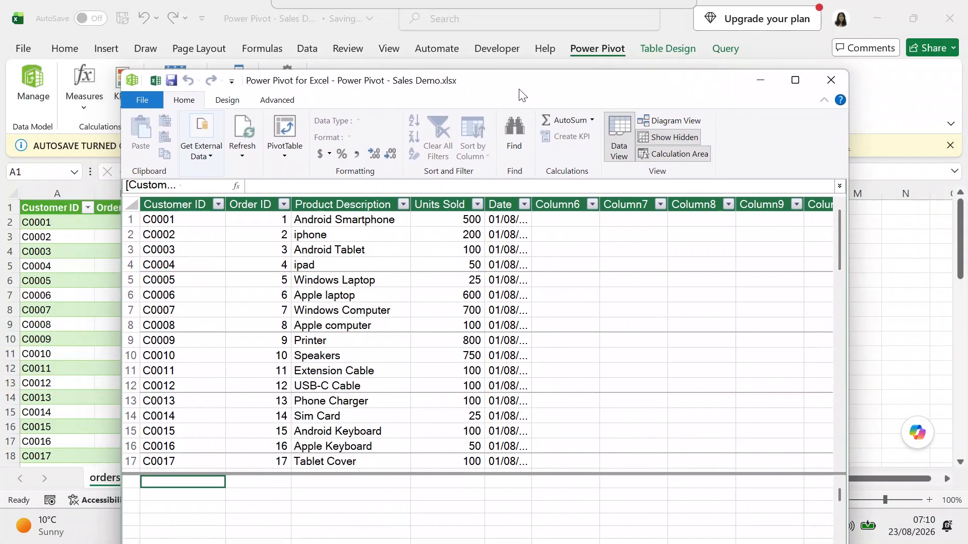
{"action": "left_click", "coordinate": [486, 83]}
{"action": "left_click", "coordinate": [477, 95]}
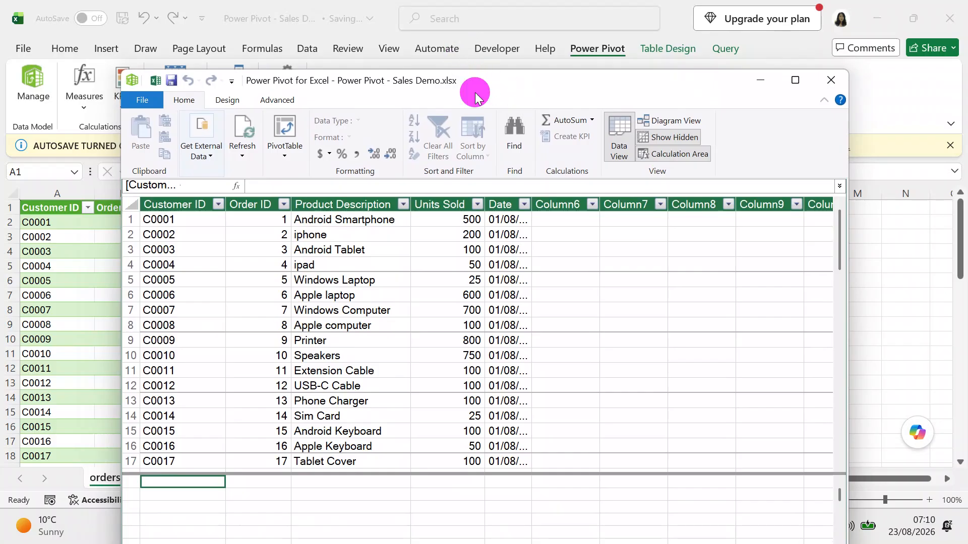
{"action": "left_click_drag", "start_coordinate": [540, 92], "coordinate": [470, 33]}
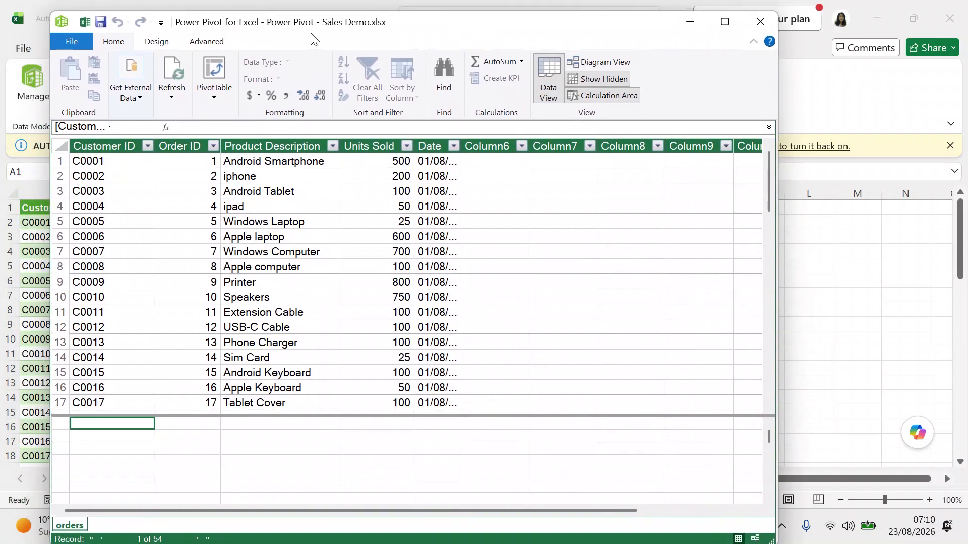
{"action": "left_click", "coordinate": [71, 44]}
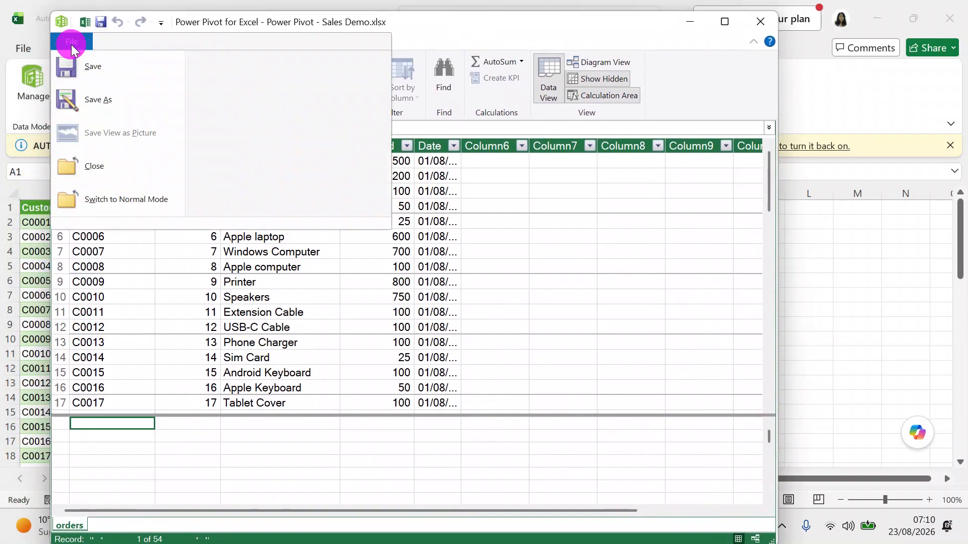
{"action": "left_click", "coordinate": [88, 74]}
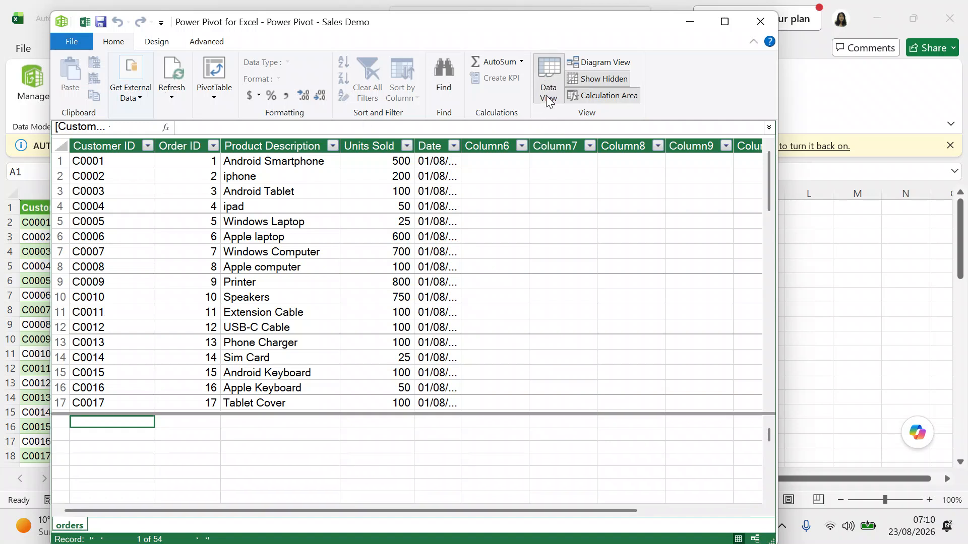
{"action": "left_click", "coordinate": [600, 62]}
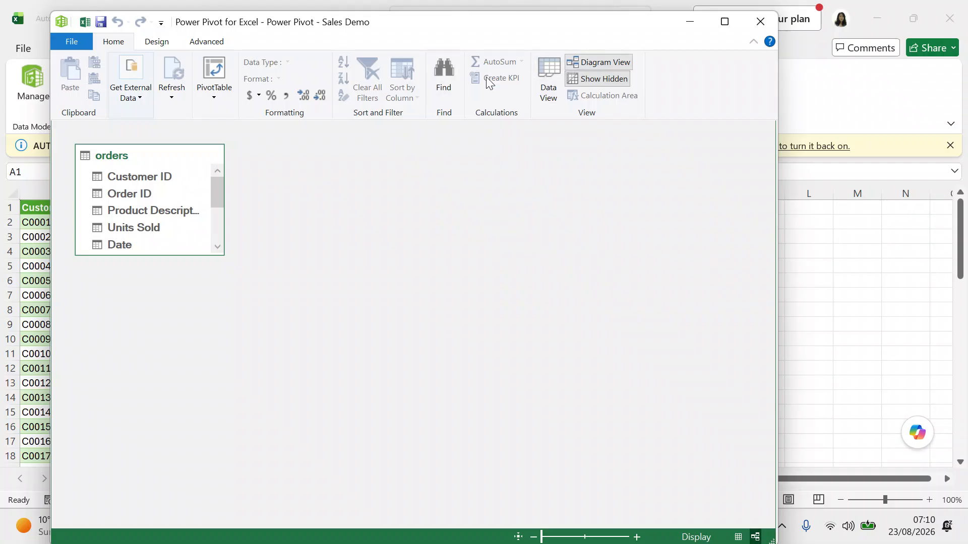
Back in Data View, run Refresh All so orders reloads its 54 rows, then close the refresh report.
{"action": "left_click", "coordinate": [550, 75]}
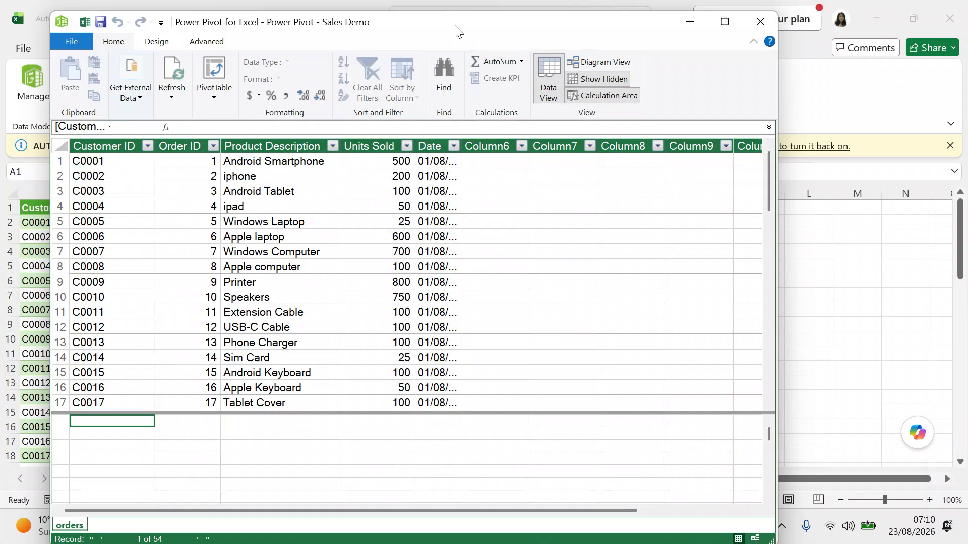
{"action": "left_click", "coordinate": [166, 86]}
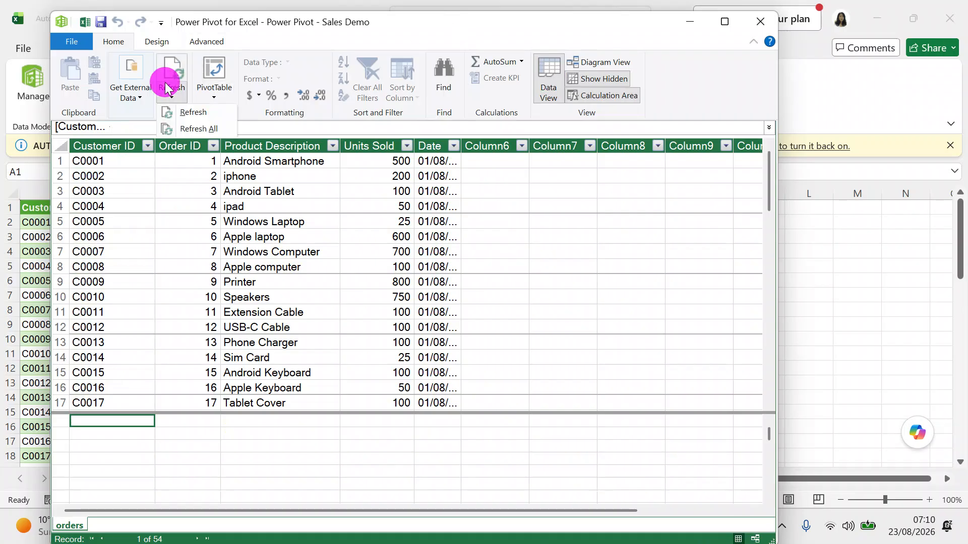
{"action": "left_click", "coordinate": [197, 129]}
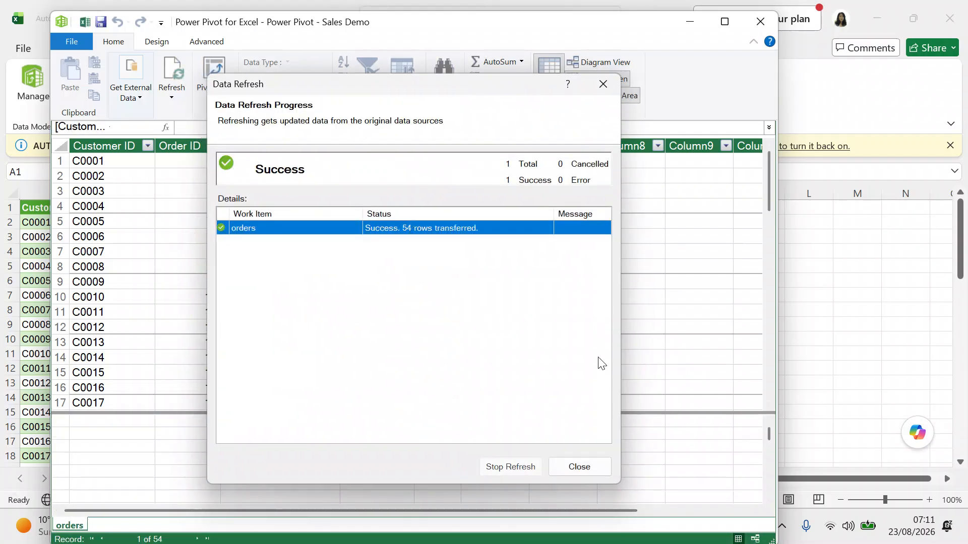
{"action": "left_click", "coordinate": [586, 468]}
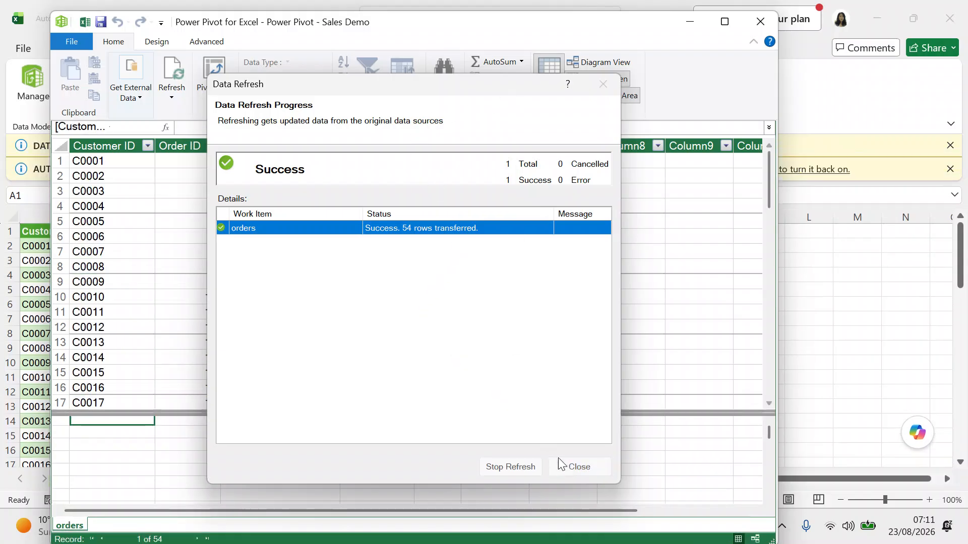
{"action": "left_click", "coordinate": [574, 465]}
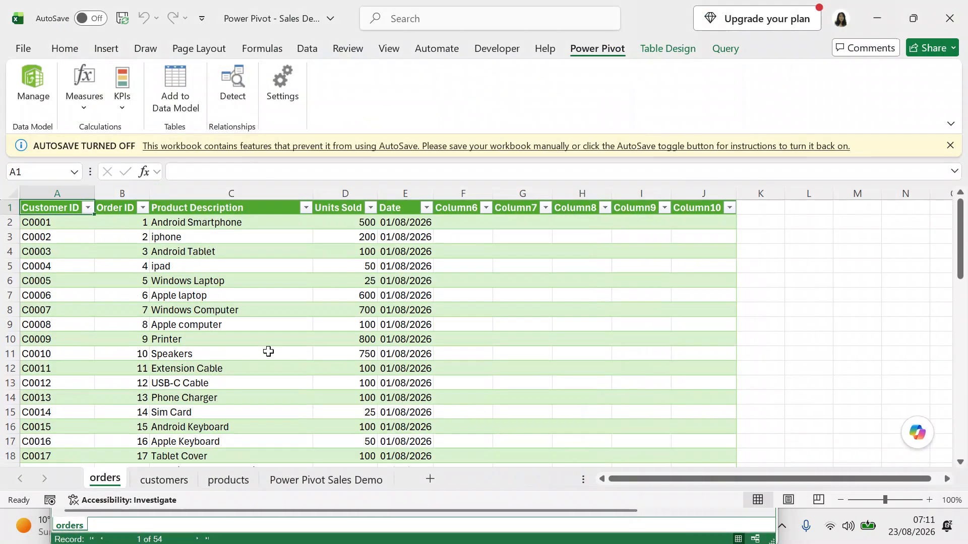
From the customers sheet, add the customers table (27 rows) to the Power Pivot data model.
{"action": "left_click", "coordinate": [163, 479]}
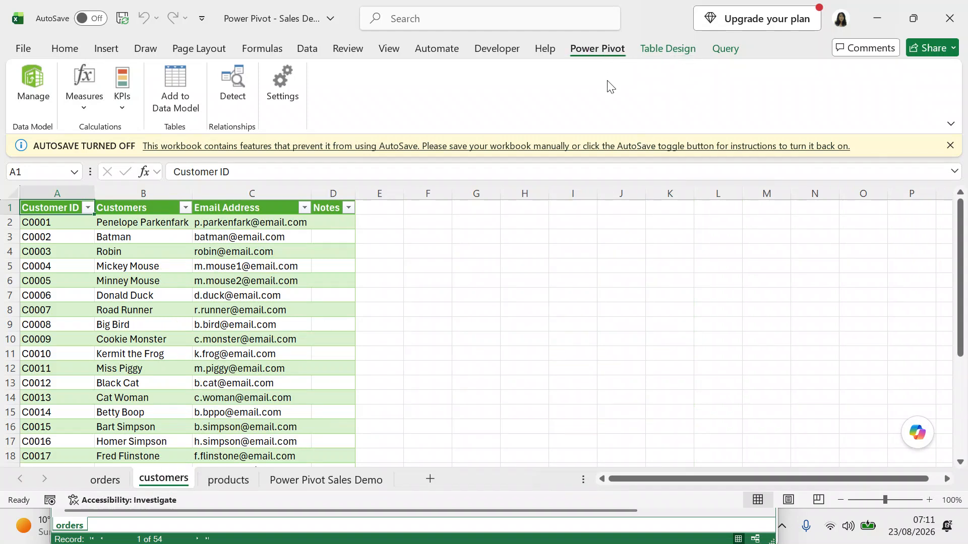
{"action": "left_click", "coordinate": [31, 103]}
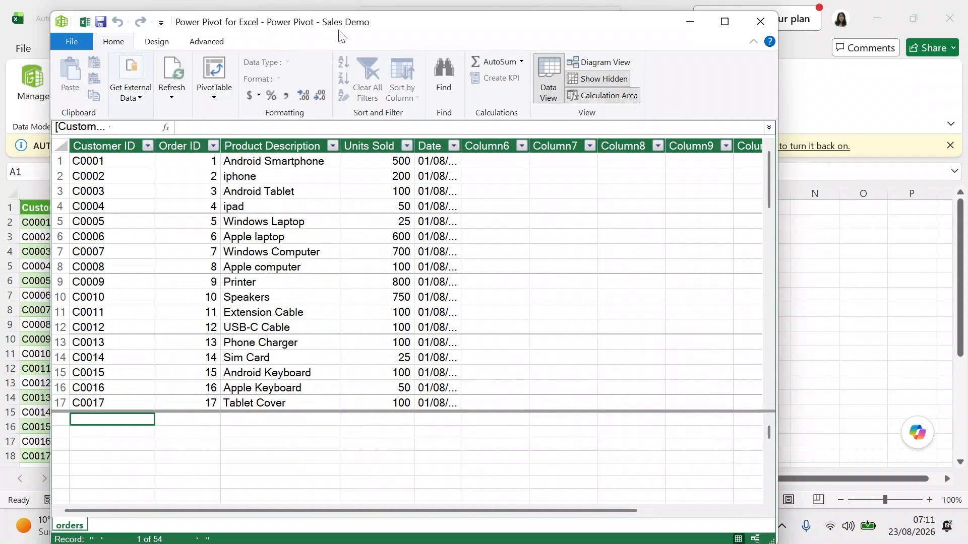
{"action": "left_click", "coordinate": [791, 293]}
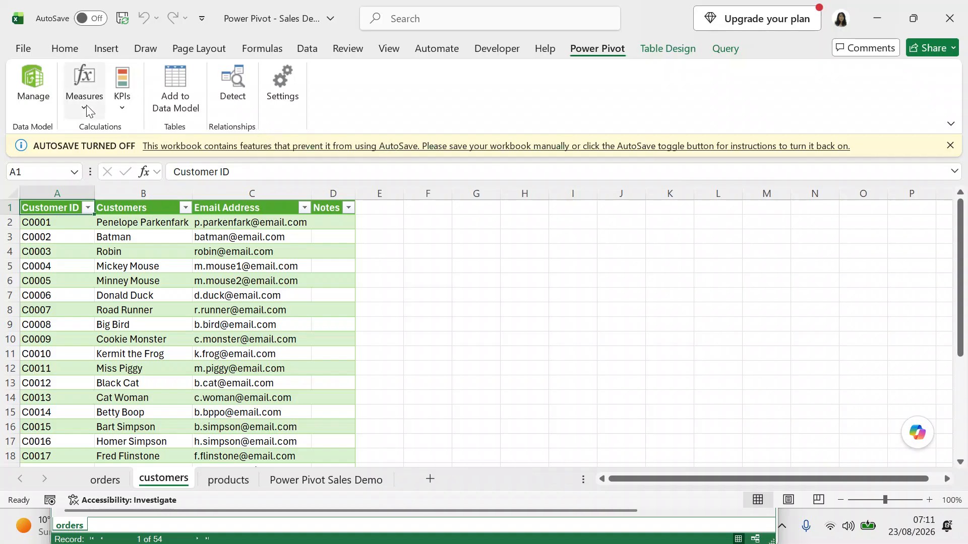
{"action": "left_click", "coordinate": [33, 83]}
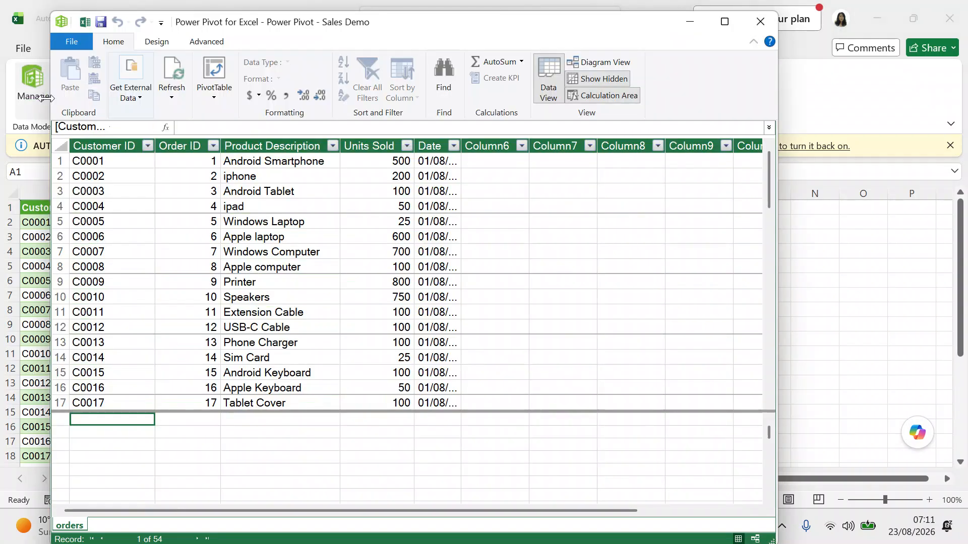
{"action": "left_click", "coordinate": [819, 257]}
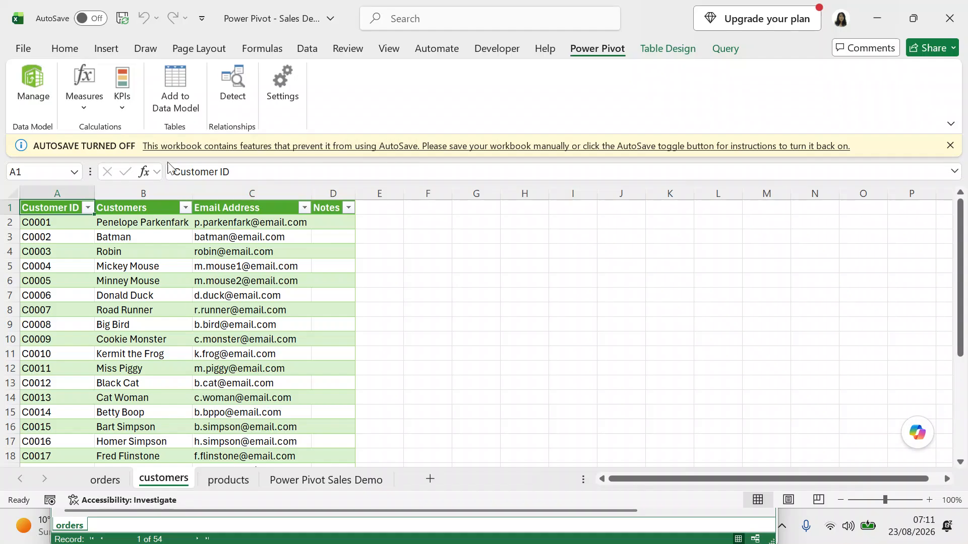
{"action": "left_click", "coordinate": [168, 96]}
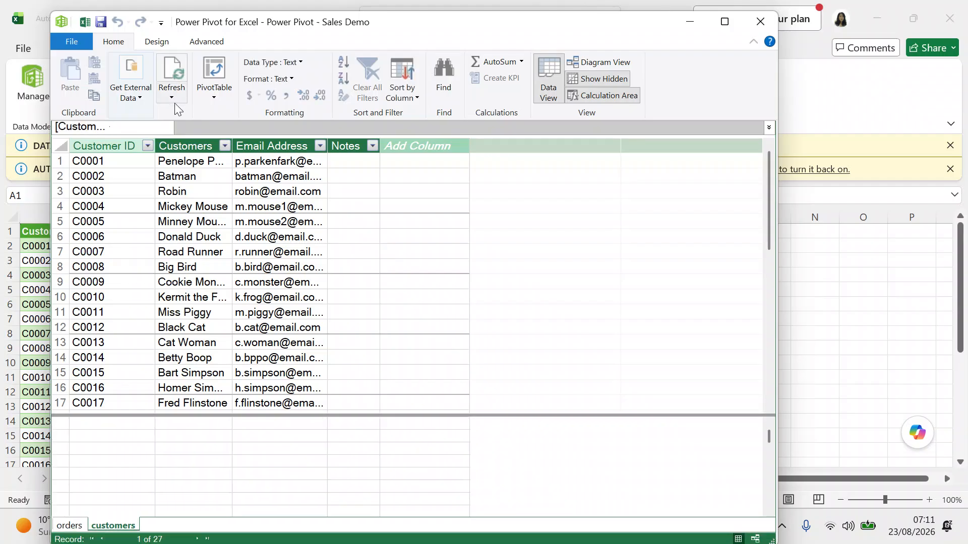
{"action": "left_click", "coordinate": [828, 297]}
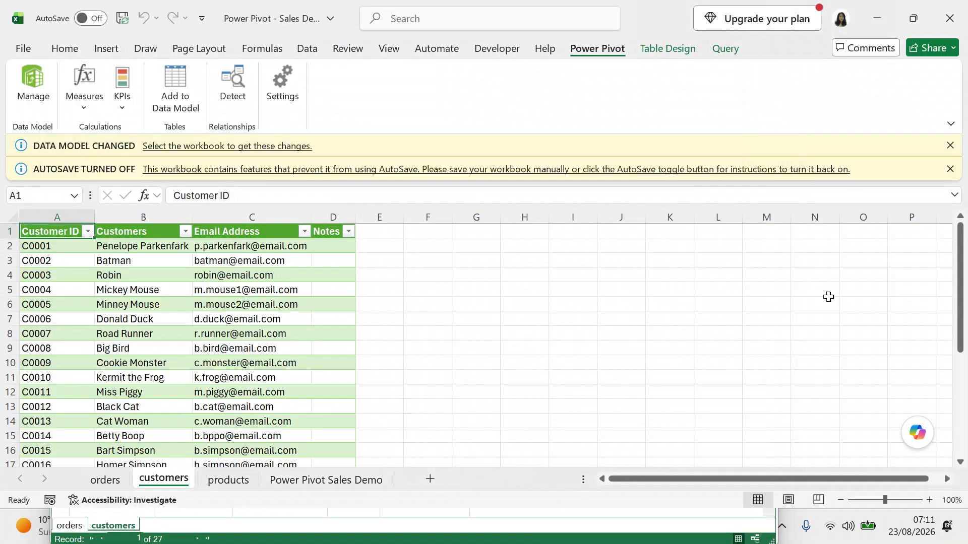
{"action": "left_click", "coordinate": [232, 488]}
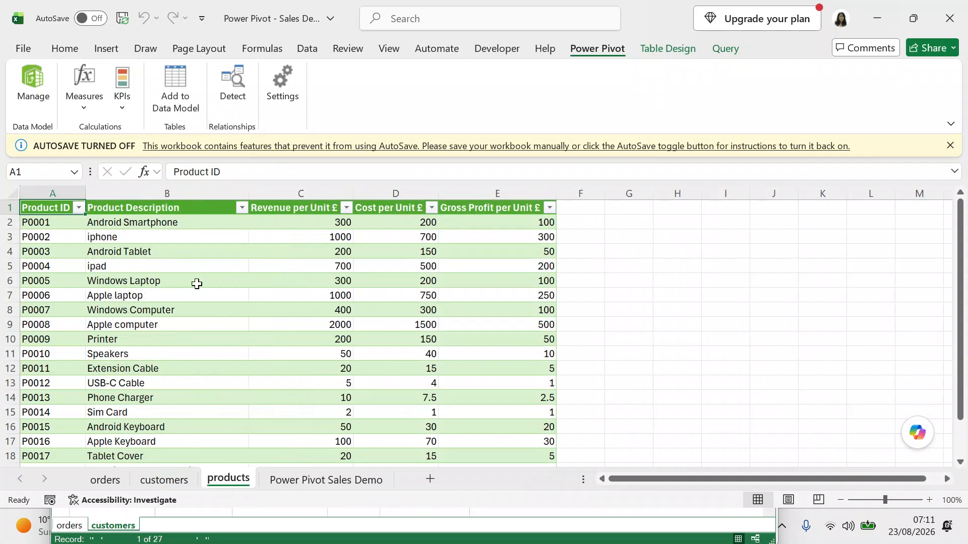
Add the 19-record products table to the data model and save the model via File > Save.
{"action": "left_click", "coordinate": [179, 107]}
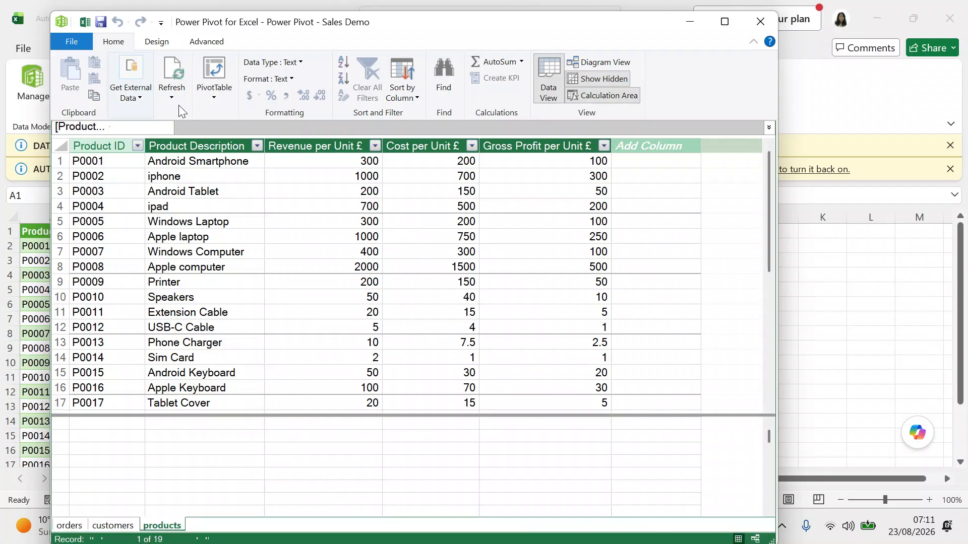
{"action": "left_click", "coordinate": [65, 46]}
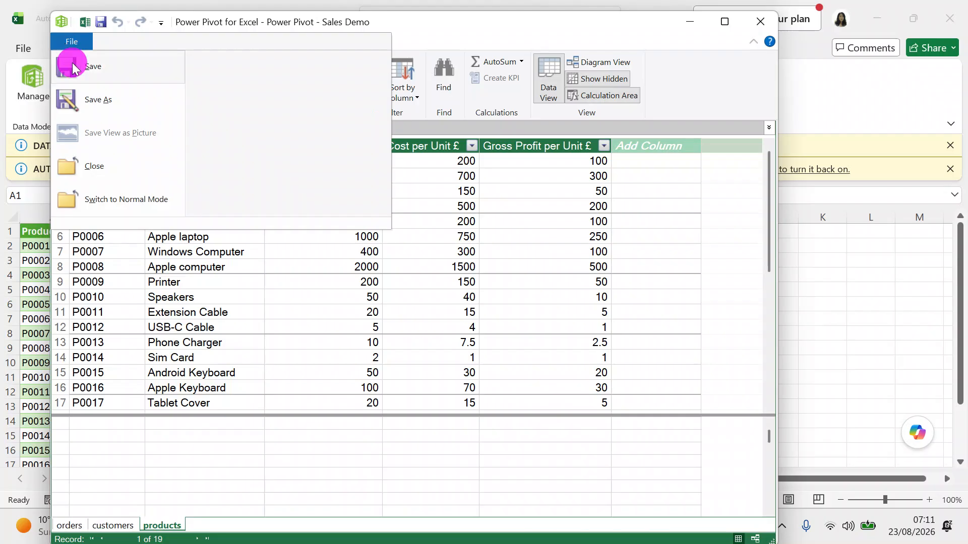
{"action": "left_click", "coordinate": [71, 63]}
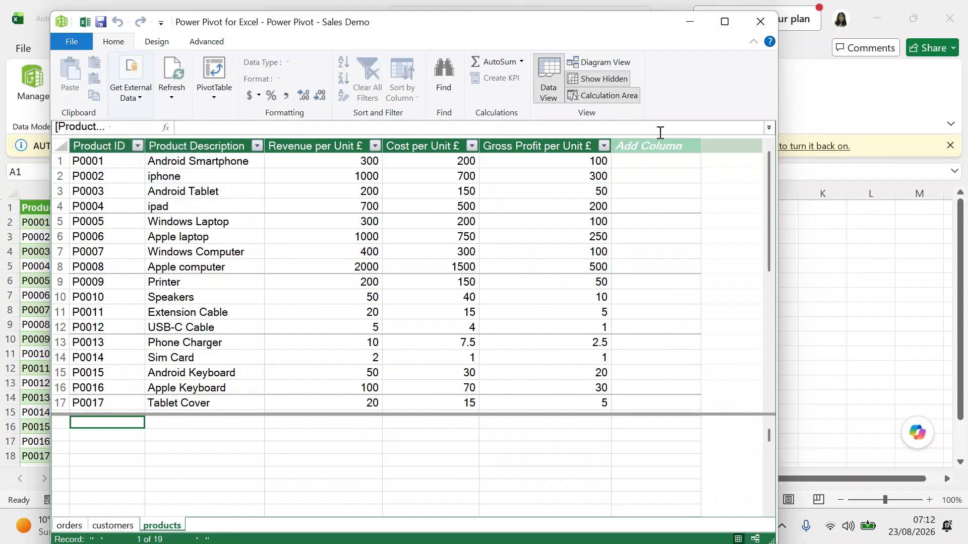
In Diagram View, place orders below customers and products, and widen products to show full column names.
{"action": "left_click", "coordinate": [553, 100]}
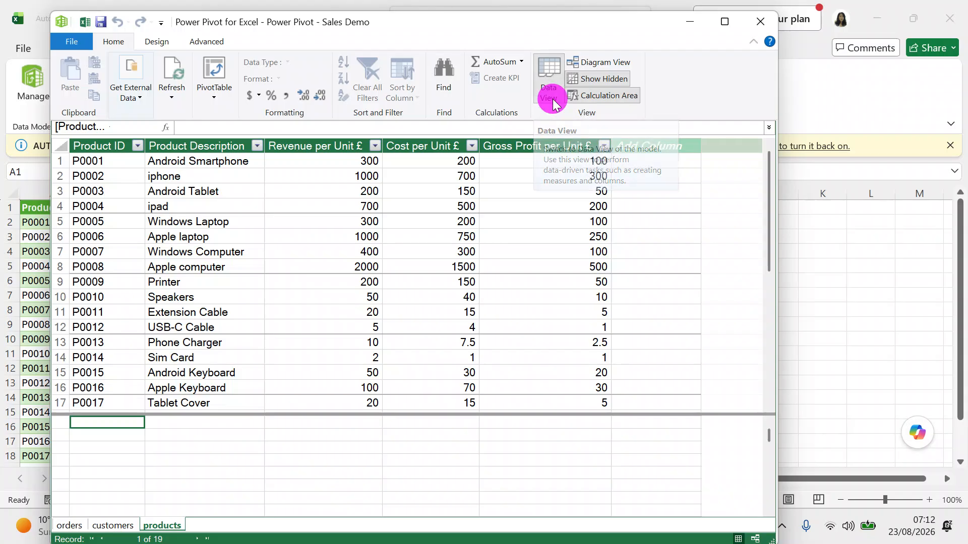
{"action": "left_click", "coordinate": [593, 62]}
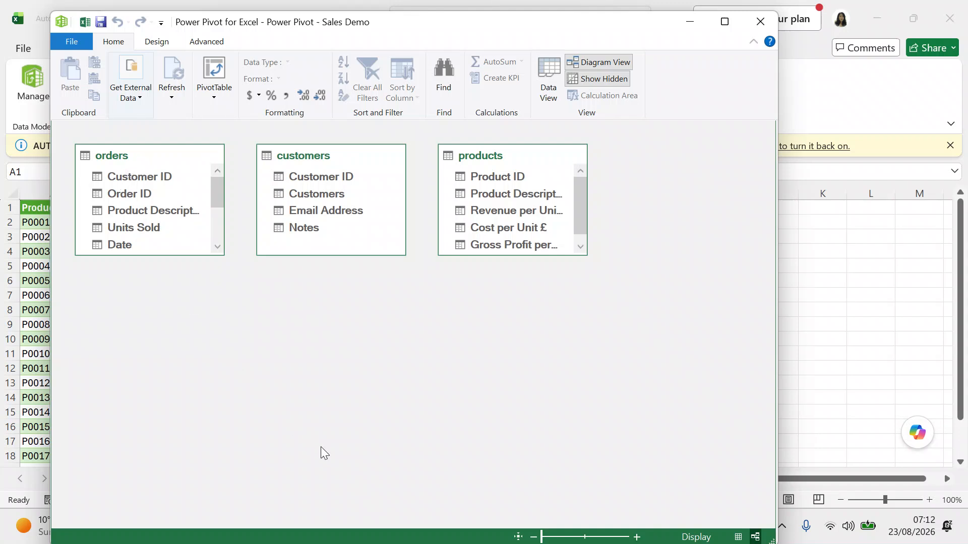
{"action": "left_click_drag", "start_coordinate": [156, 156], "coordinate": [446, 318]}
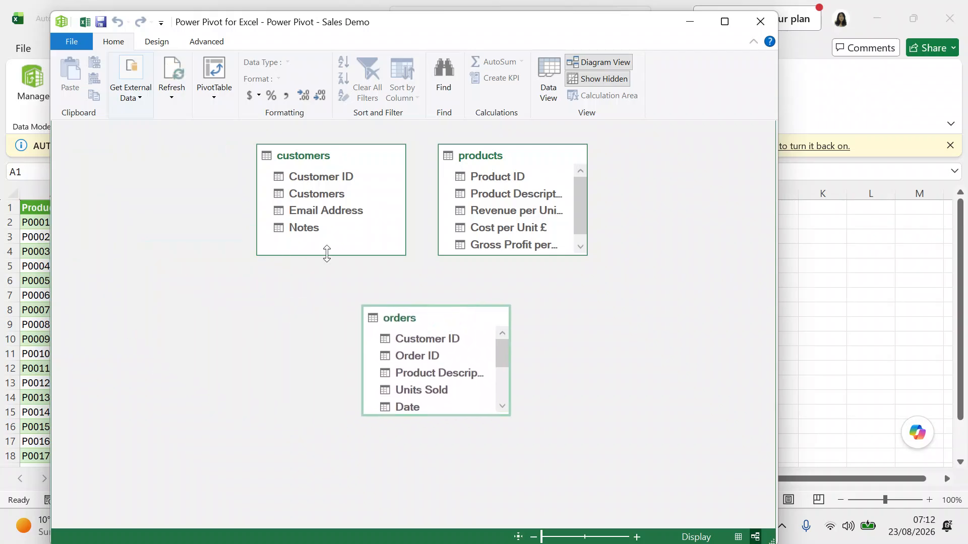
{"action": "left_click_drag", "start_coordinate": [366, 157], "coordinate": [258, 142]}
{"action": "left_click", "coordinate": [447, 325]}
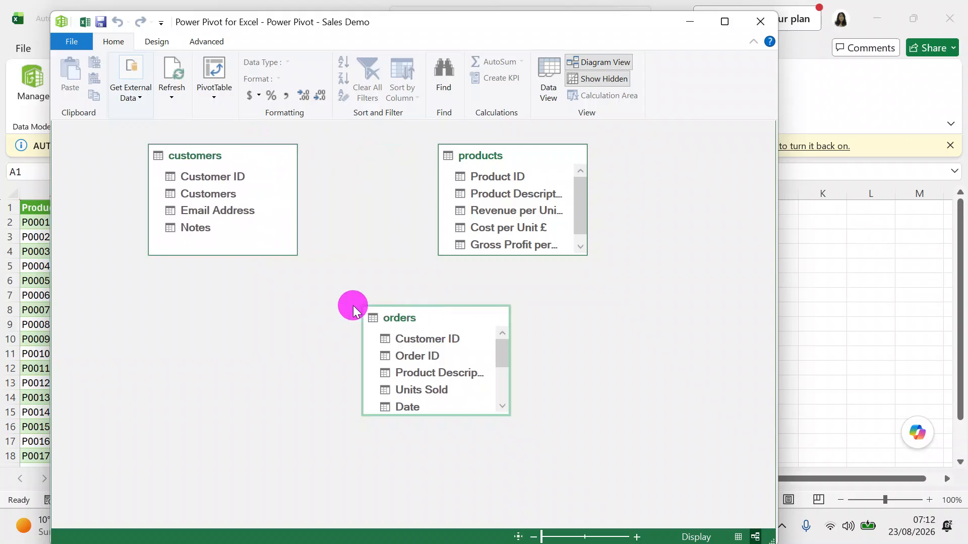
{"action": "left_click_drag", "start_coordinate": [440, 320], "coordinate": [361, 303]}
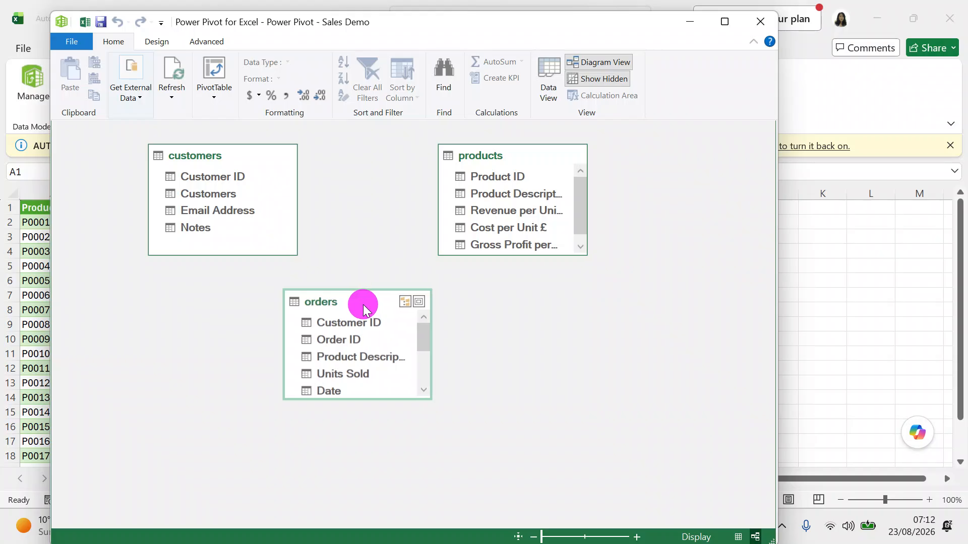
{"action": "left_click_drag", "start_coordinate": [536, 150], "coordinate": [605, 146]}
{"action": "left_click_drag", "start_coordinate": [612, 255], "coordinate": [627, 271]}
{"action": "left_click_drag", "start_coordinate": [655, 226], "coordinate": [675, 225]}
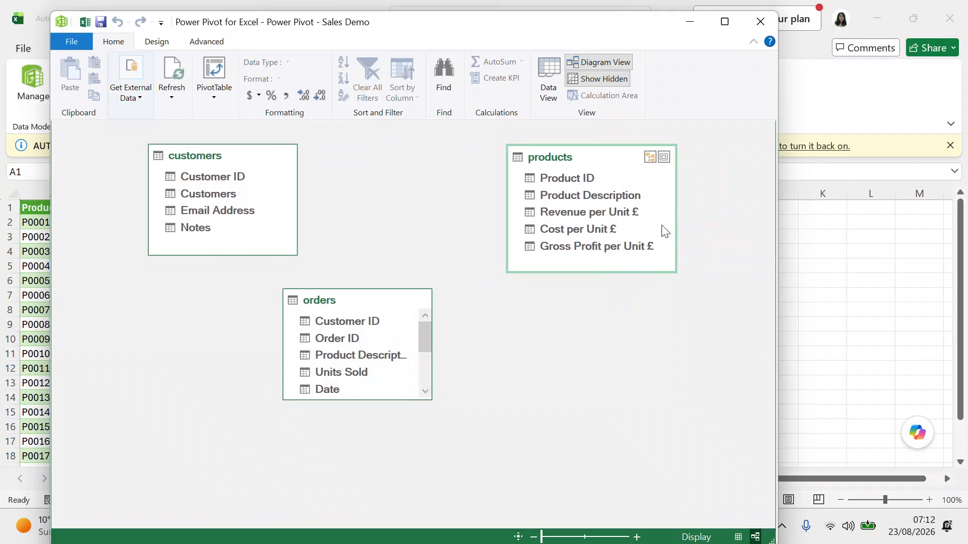
Link customers to orders on Customer ID and orders to products on Product Description.
{"action": "left_click", "coordinate": [260, 177]}
{"action": "left_click", "coordinate": [236, 177]}
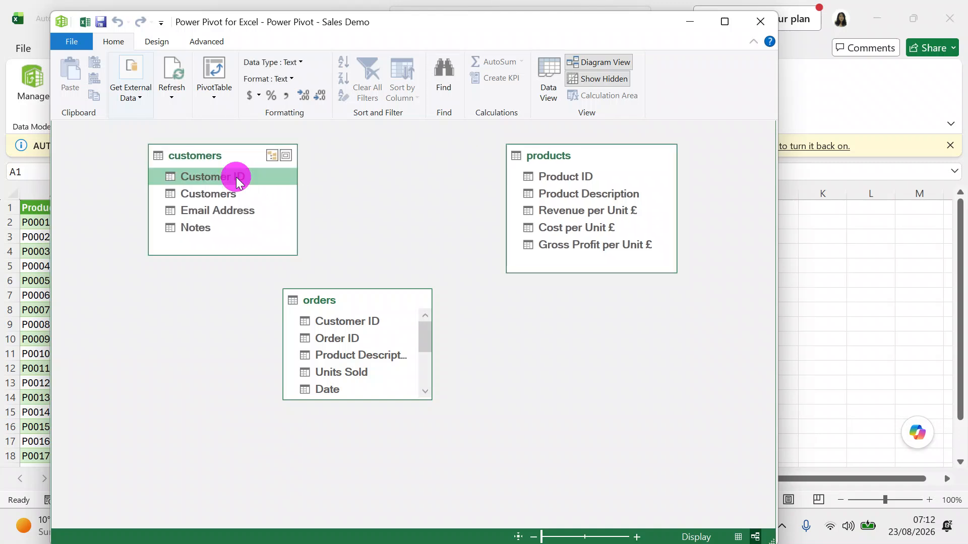
{"action": "left_click_drag", "start_coordinate": [237, 177], "coordinate": [328, 319]}
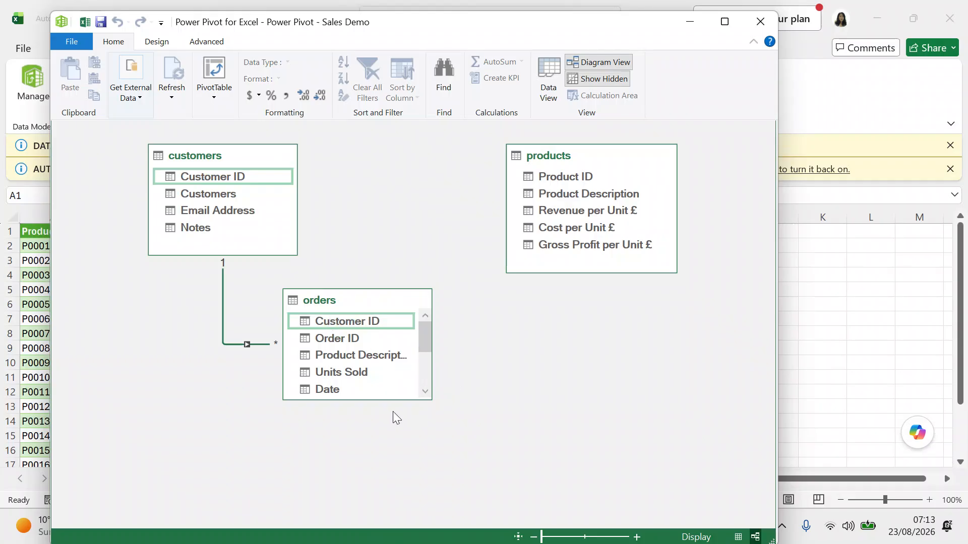
{"action": "left_click_drag", "start_coordinate": [387, 399], "coordinate": [393, 449]}
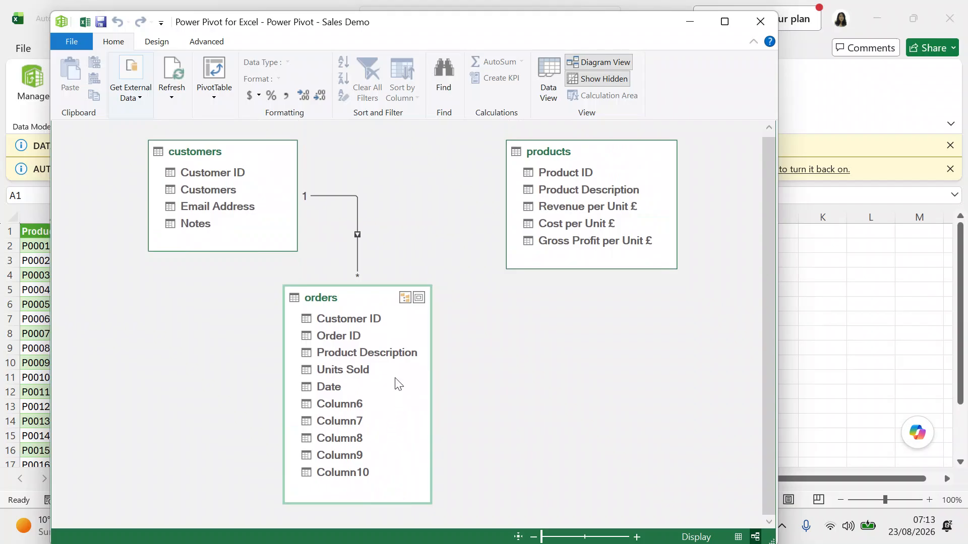
{"action": "left_click", "coordinate": [385, 352]}
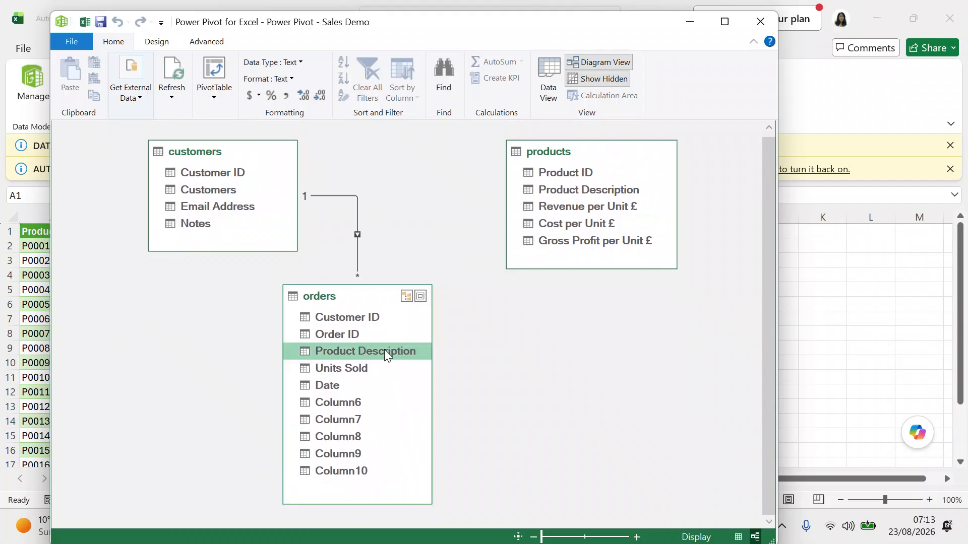
{"action": "left_click_drag", "start_coordinate": [384, 351], "coordinate": [527, 190]}
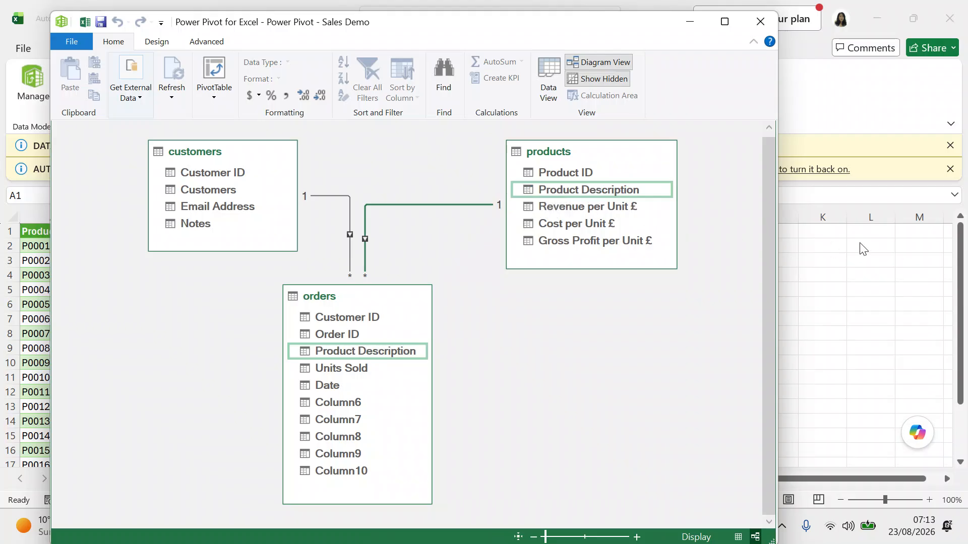
{"action": "left_click", "coordinate": [540, 95]}
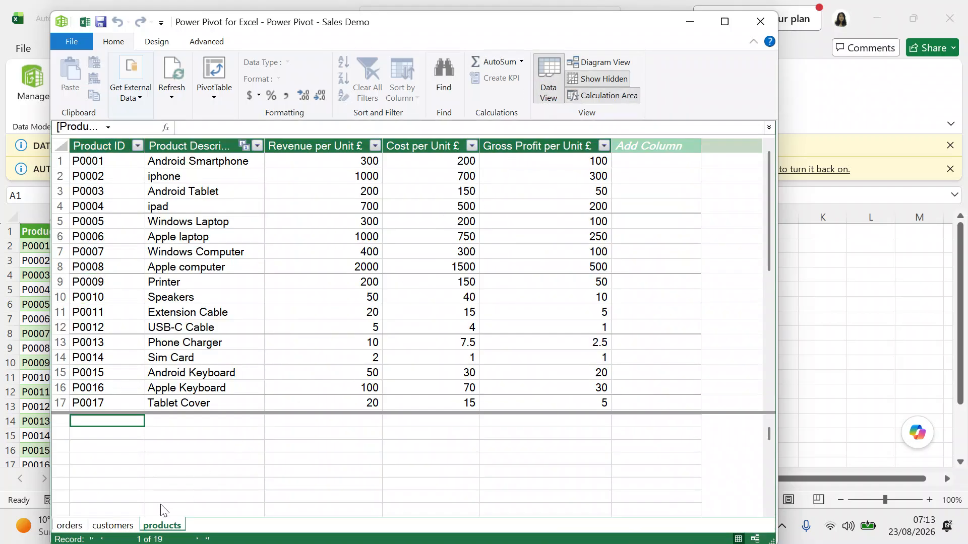
Open the orders grid and inspect the right-click options and Design tab for blank Column6.
{"action": "left_click", "coordinate": [112, 526]}
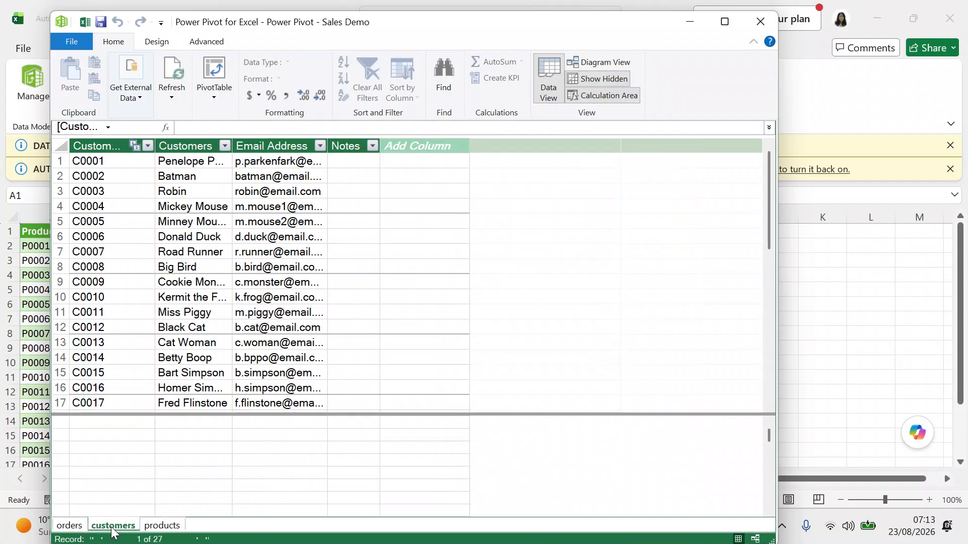
{"action": "left_click", "coordinate": [69, 526]}
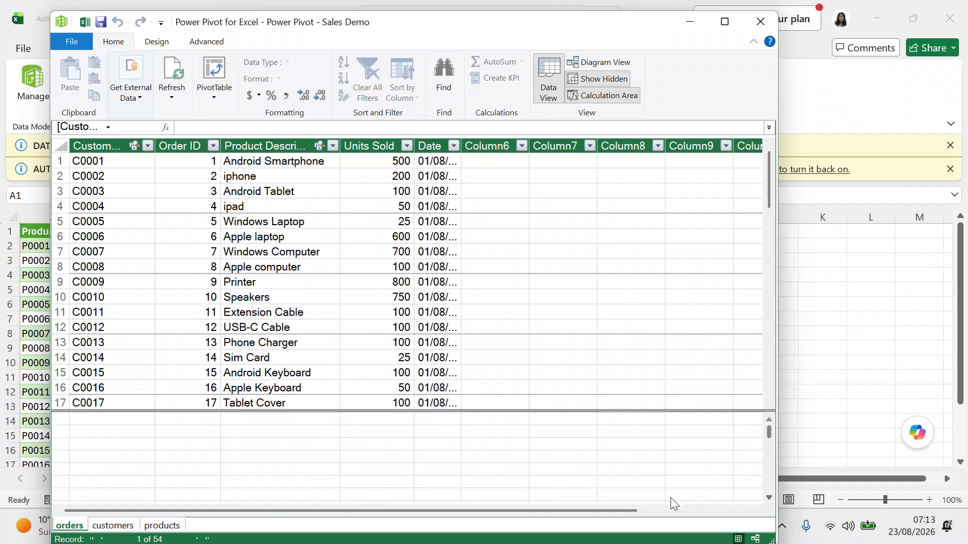
{"action": "left_click", "coordinate": [756, 512]}
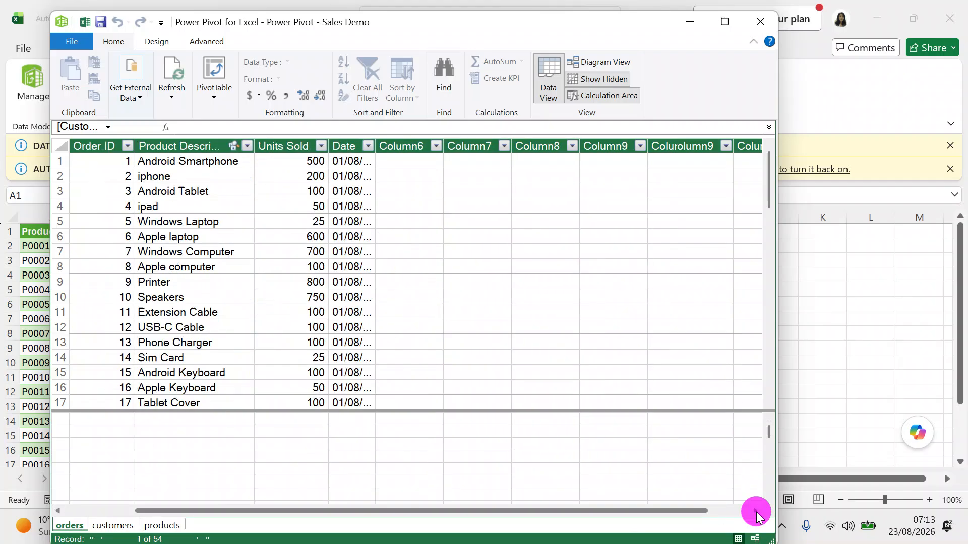
{"action": "left_click", "coordinate": [405, 146]}
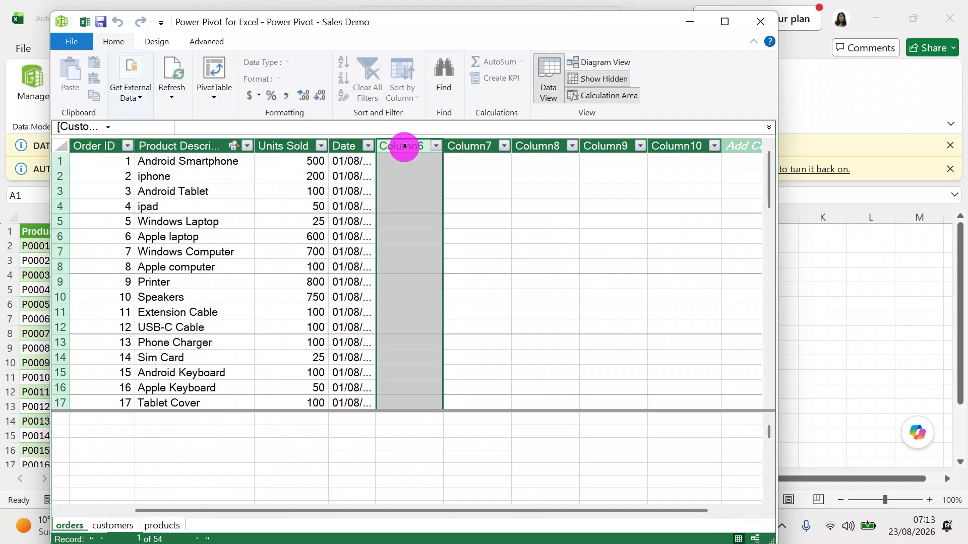
{"action": "right_click", "coordinate": [405, 172]}
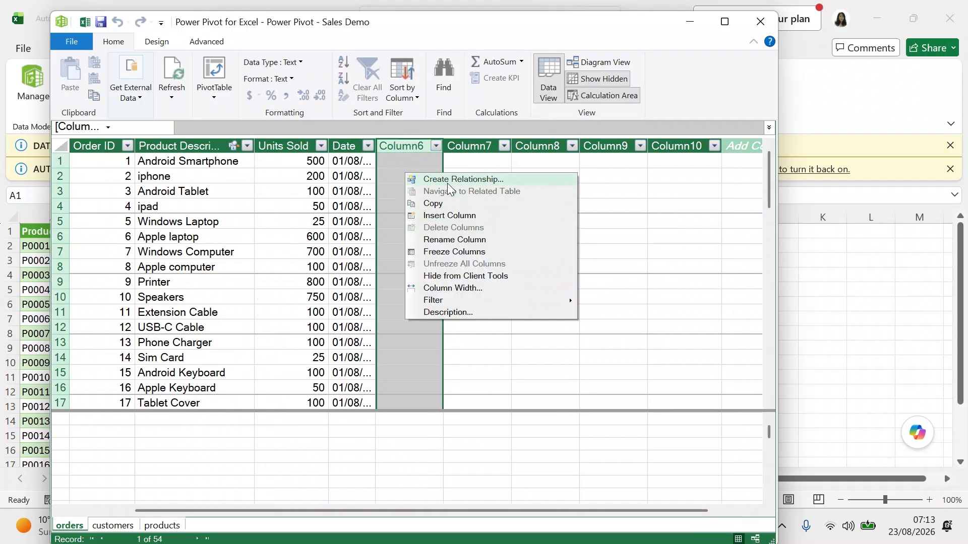
{"action": "left_click", "coordinate": [393, 303]}
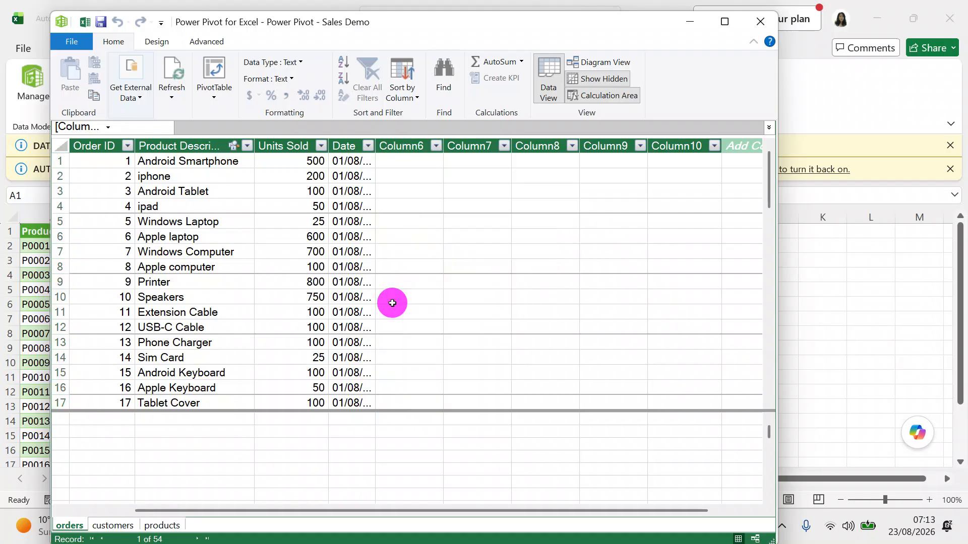
{"action": "left_click", "coordinate": [388, 148]}
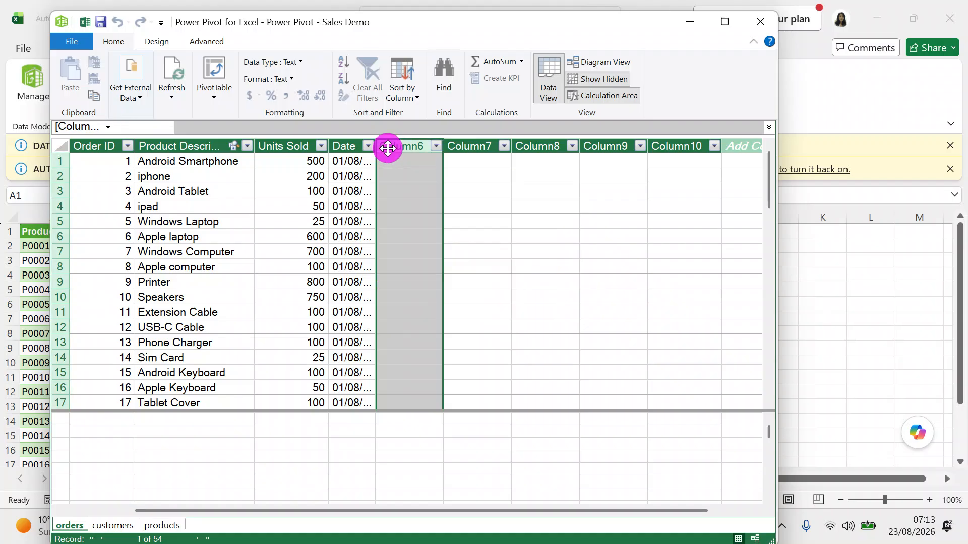
{"action": "left_click", "coordinate": [158, 44]}
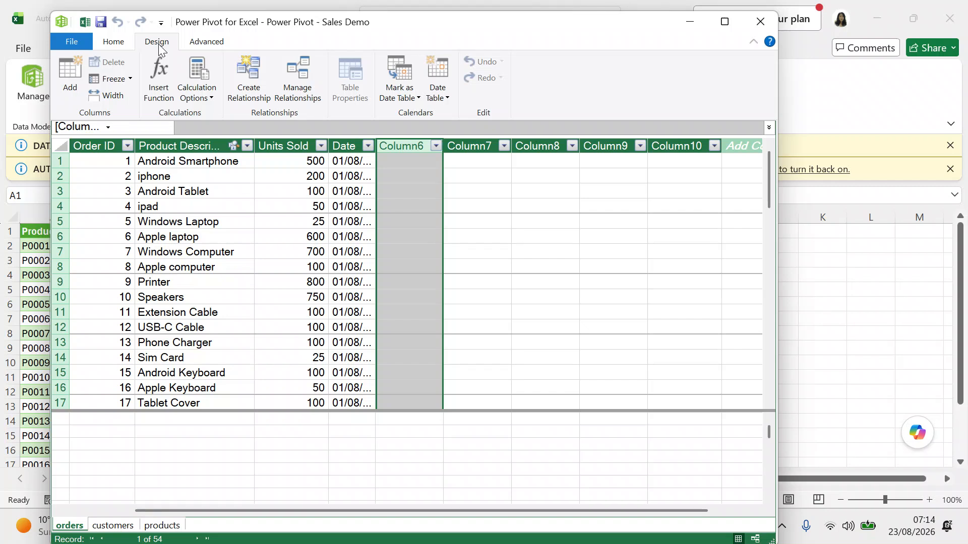
{"action": "left_click", "coordinate": [124, 46]}
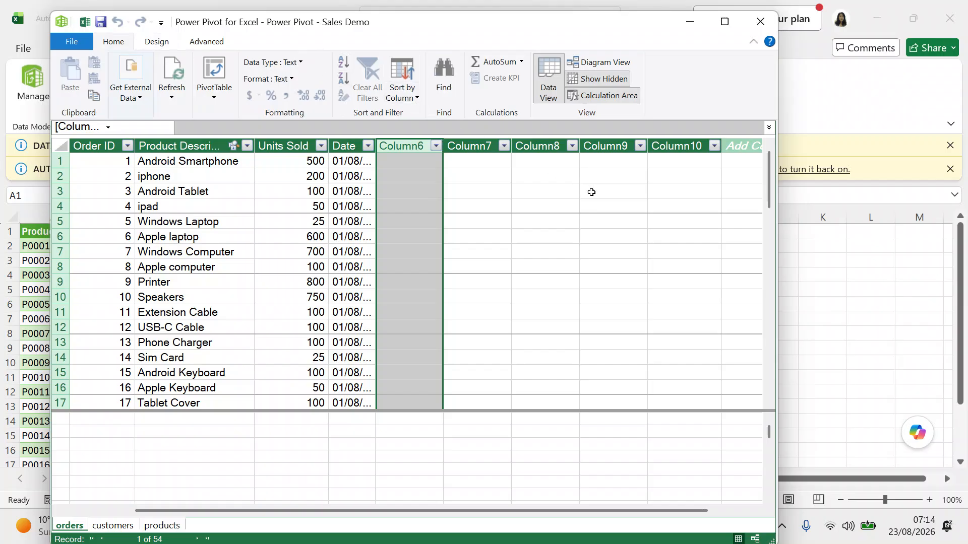
Check Column10's right-click options and Design tab, then return to Diagram View.
{"action": "left_click", "coordinate": [672, 145]}
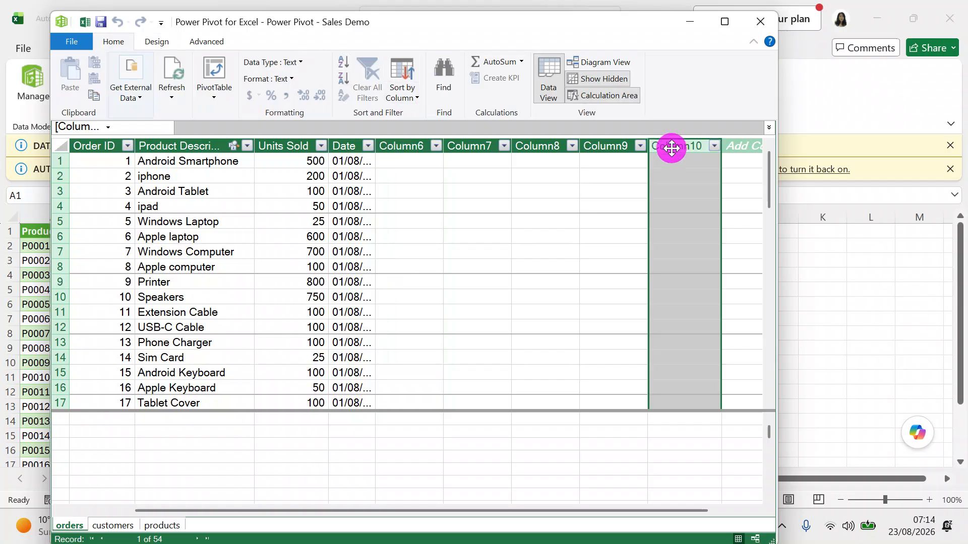
{"action": "right_click", "coordinate": [680, 191]}
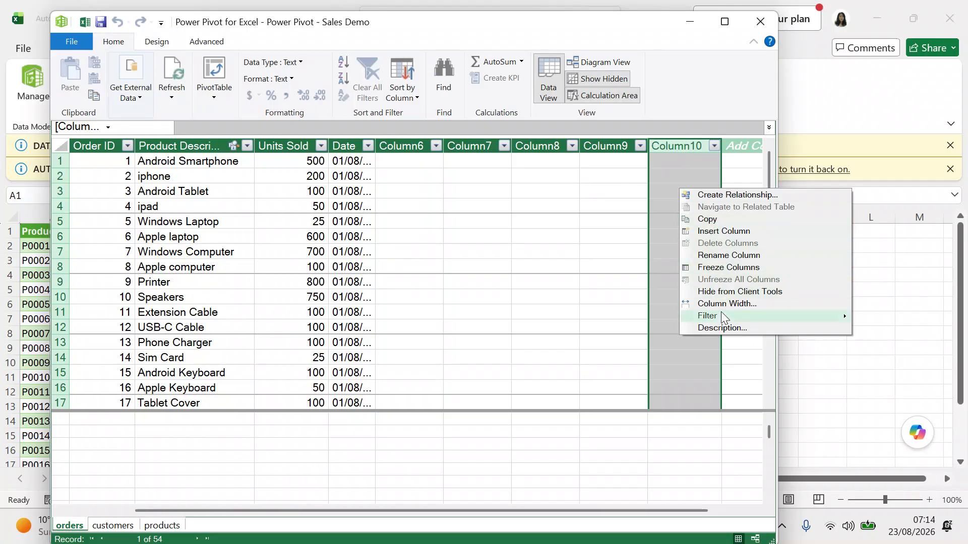
{"action": "right_click", "coordinate": [661, 161]}
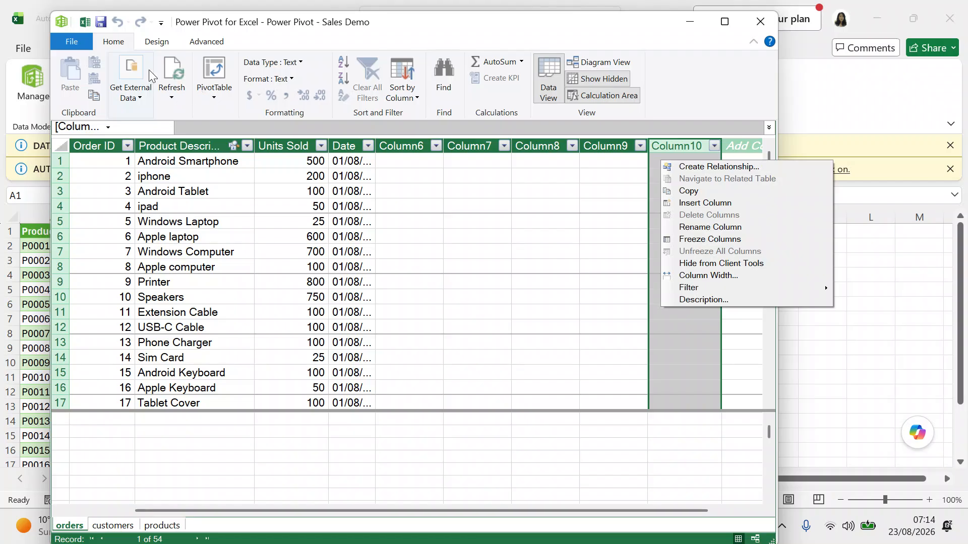
{"action": "left_click", "coordinate": [155, 42]}
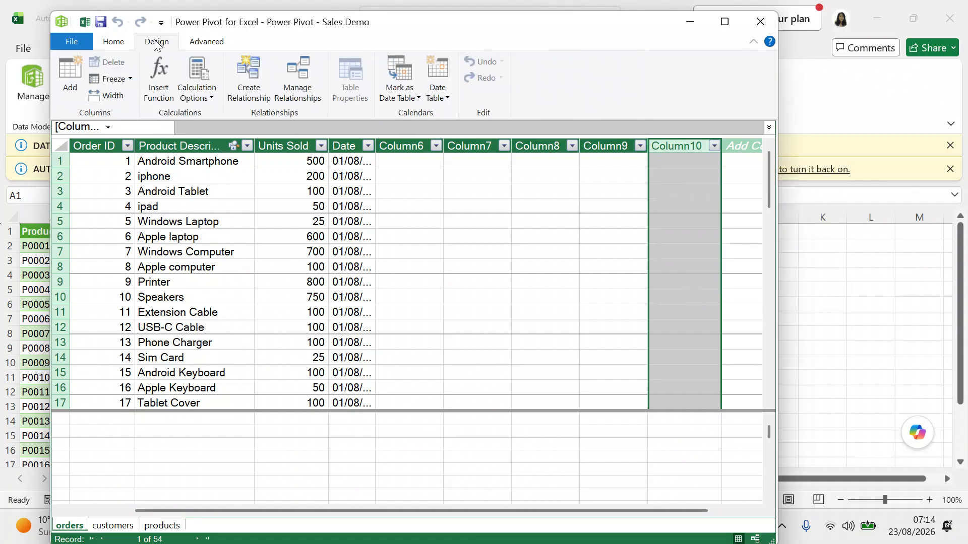
{"action": "left_click", "coordinate": [116, 43]}
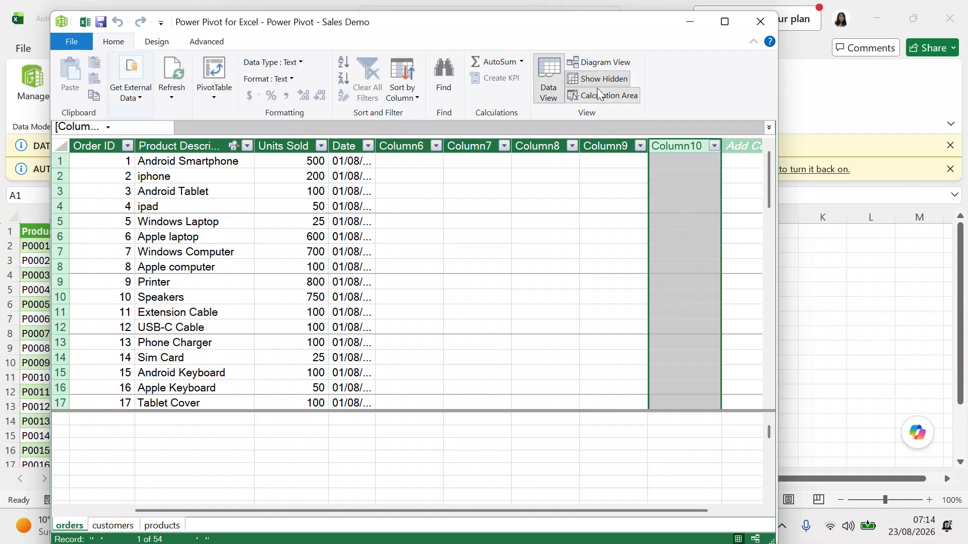
{"action": "left_click", "coordinate": [599, 63]}
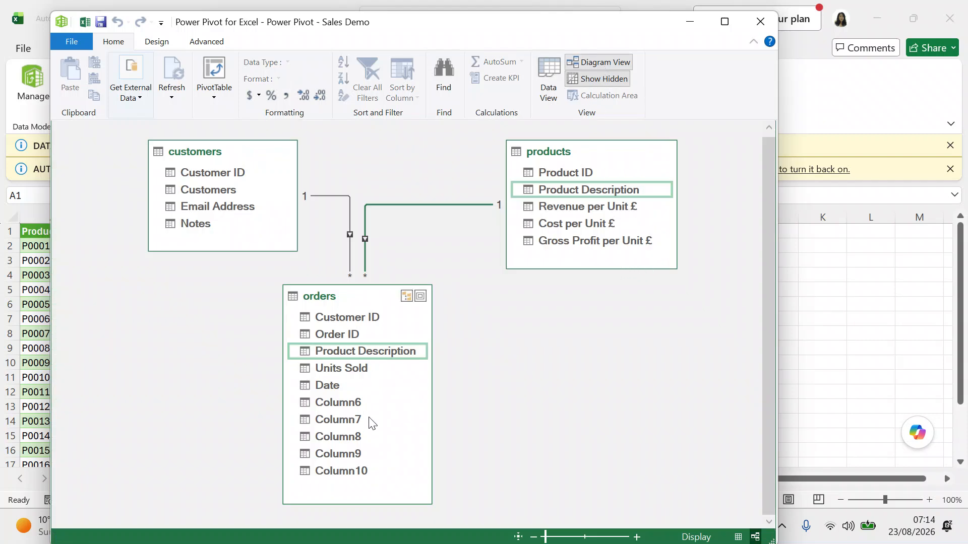
{"action": "left_click", "coordinate": [350, 405]}
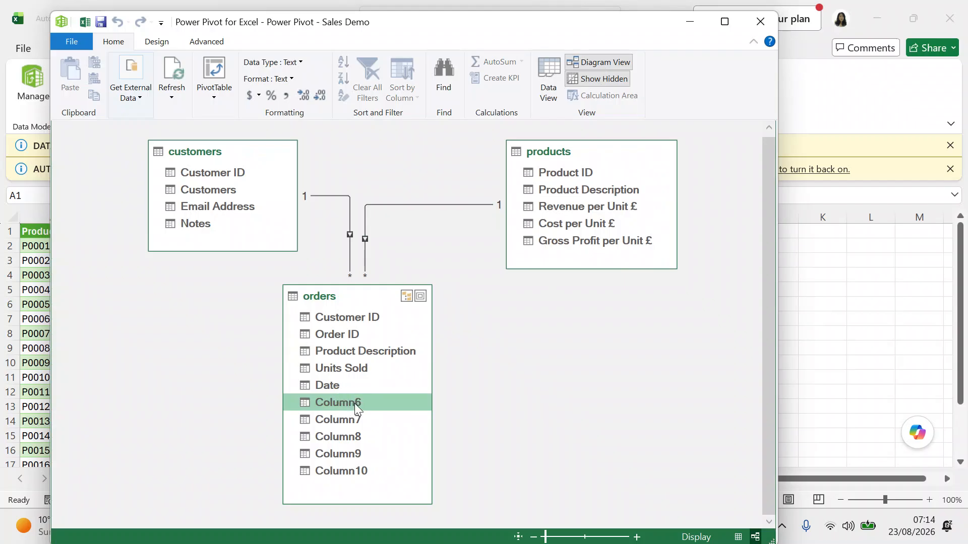
{"action": "right_click", "coordinate": [354, 403]}
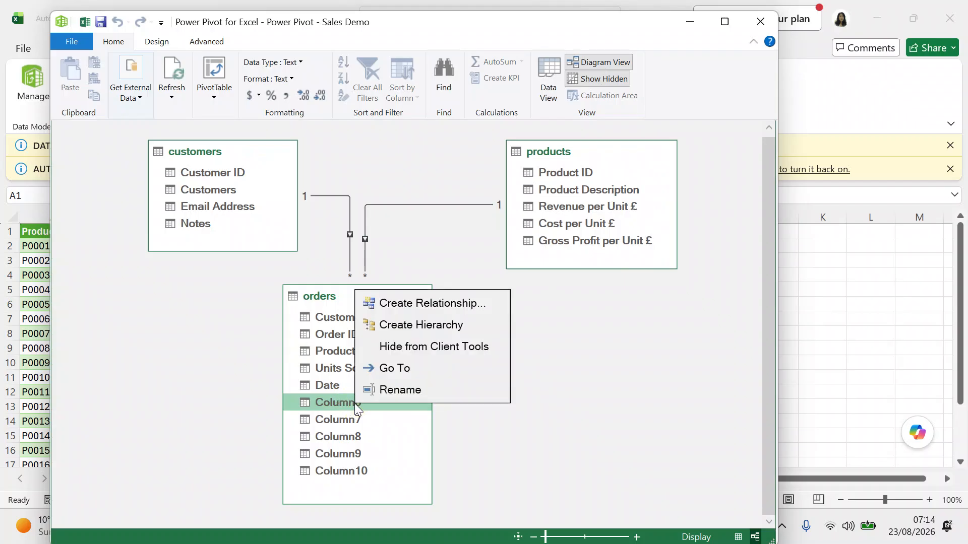
{"action": "left_click", "coordinate": [343, 425]}
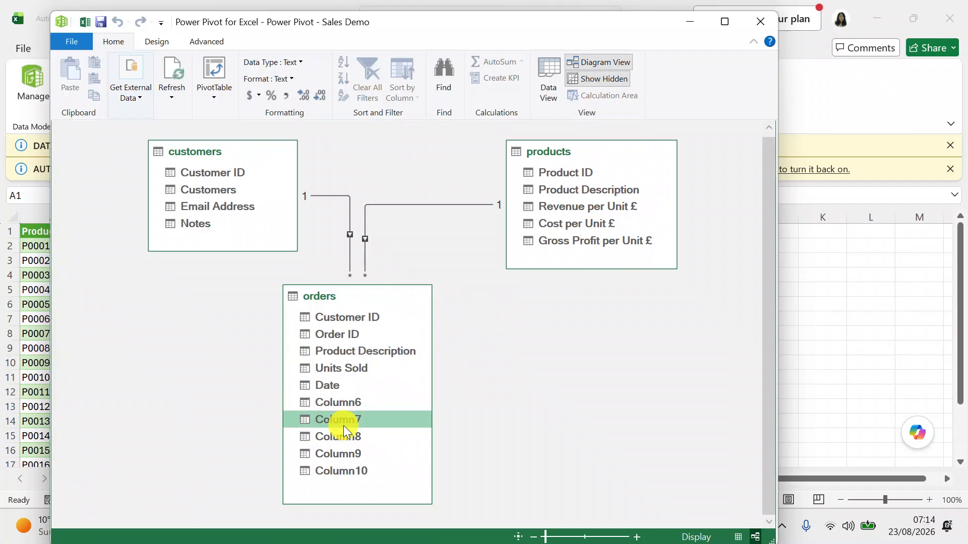
{"action": "right_click", "coordinate": [343, 426]}
{"action": "right_click", "coordinate": [340, 442]}
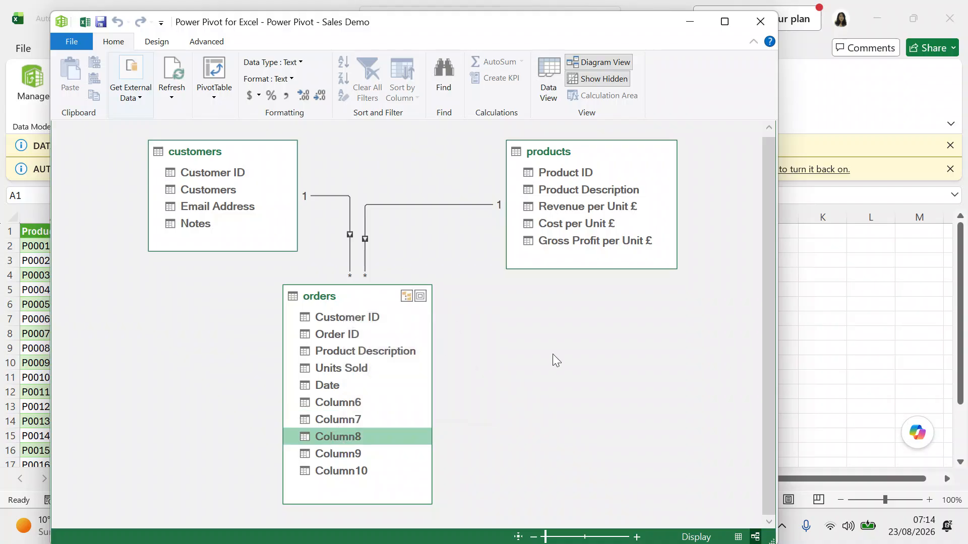
{"action": "left_click", "coordinate": [569, 357]}
Return to the orders grid and check Column6's menu, where Delete Columns is greyed out.
{"action": "left_click", "coordinate": [545, 87]}
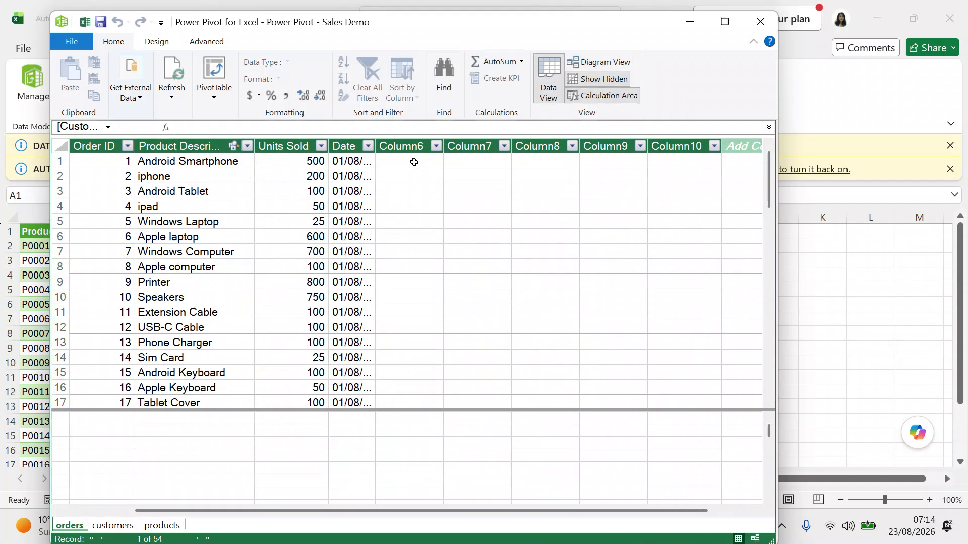
{"action": "left_click", "coordinate": [411, 146]}
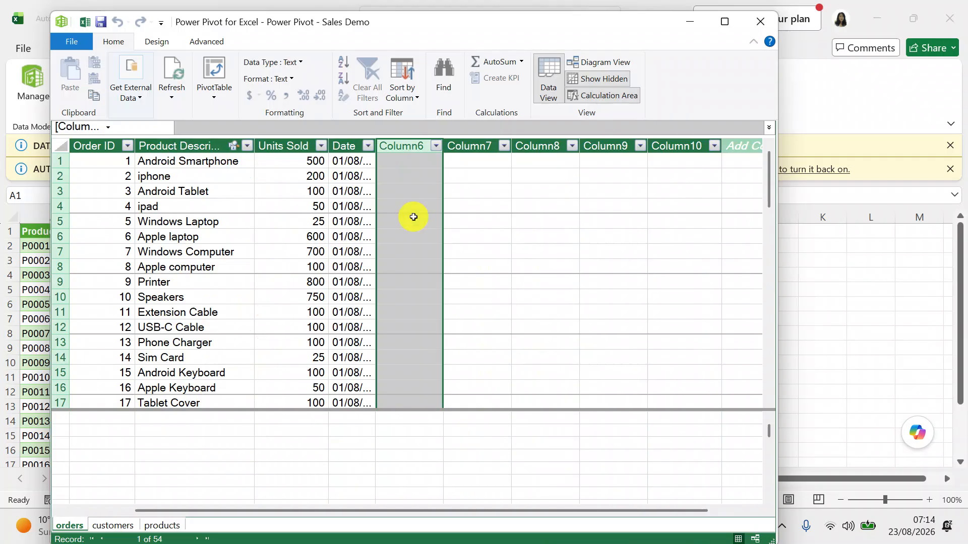
{"action": "right_click", "coordinate": [414, 217]}
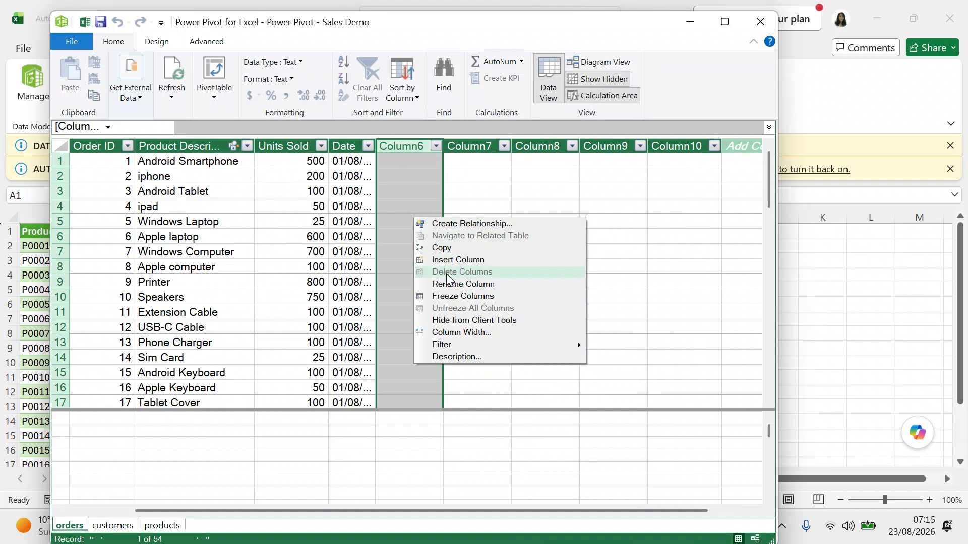
{"action": "left_click", "coordinate": [480, 449]}
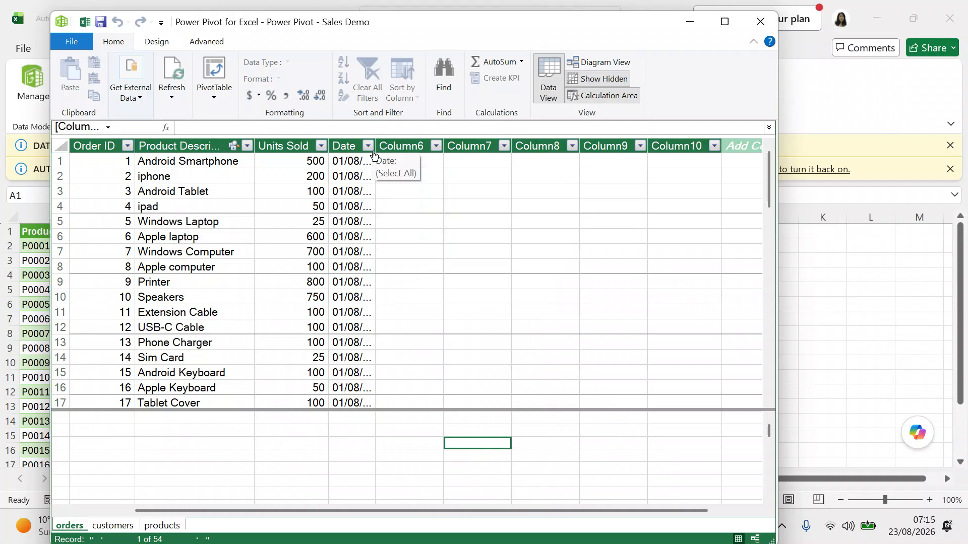
Widen the Date and Product Description columns, undo an accidental resize, and select Date.
{"action": "left_click_drag", "start_coordinate": [375, 147], "coordinate": [479, 142]}
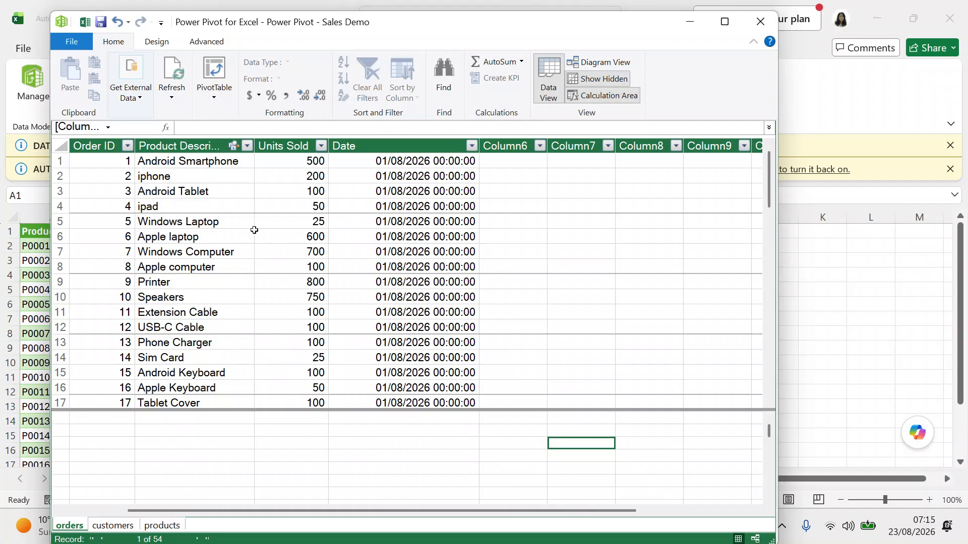
{"action": "left_click_drag", "start_coordinate": [252, 149], "coordinate": [276, 145]}
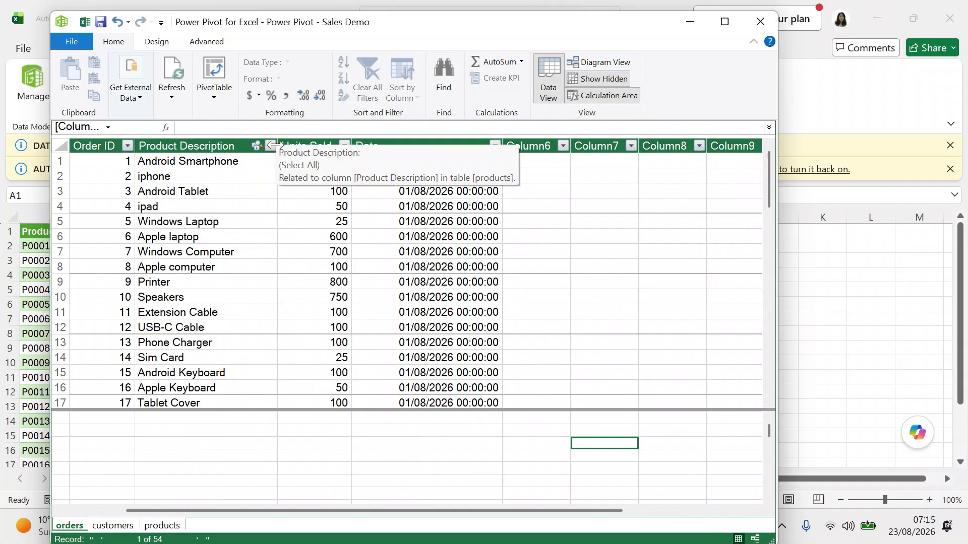
{"action": "left_click", "coordinate": [274, 147]}
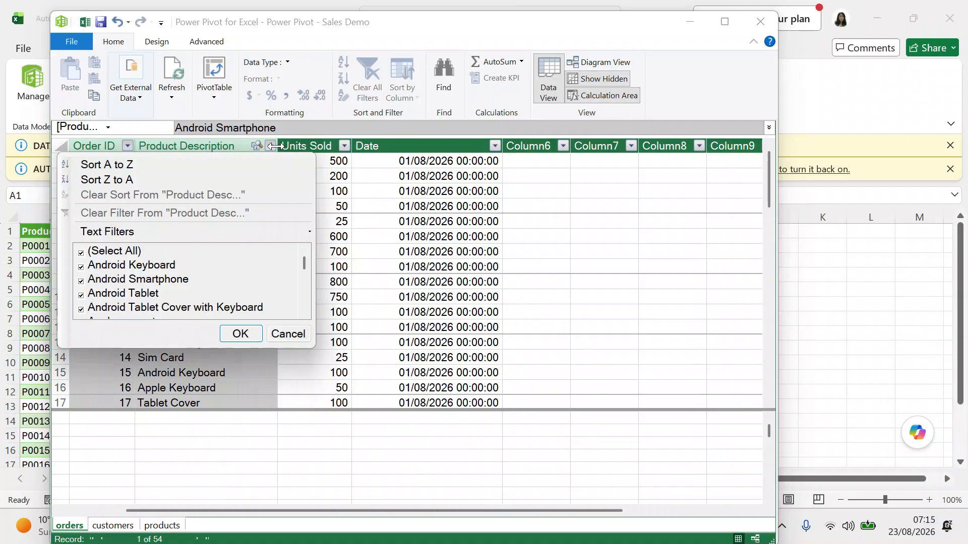
{"action": "left_click", "coordinate": [356, 209]}
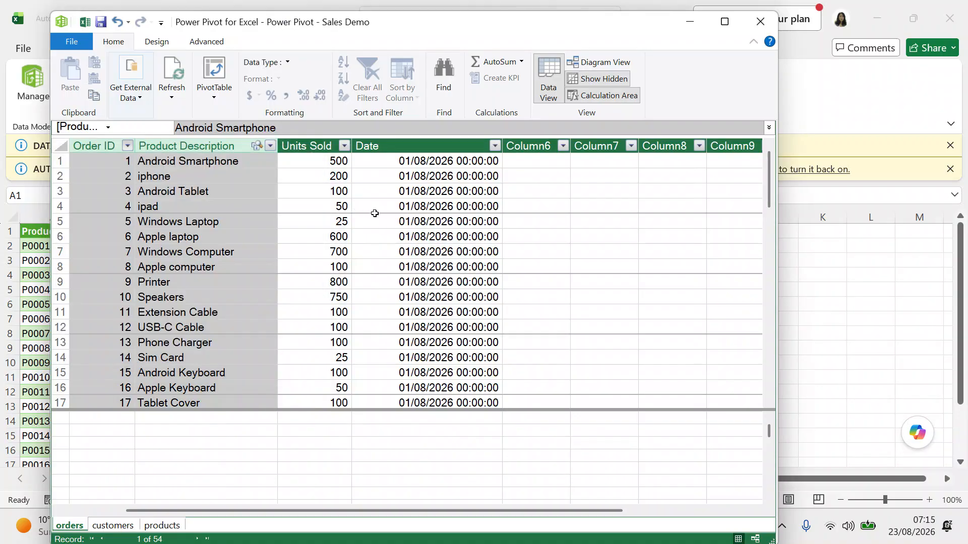
{"action": "left_click_drag", "start_coordinate": [278, 146], "coordinate": [258, 145]}
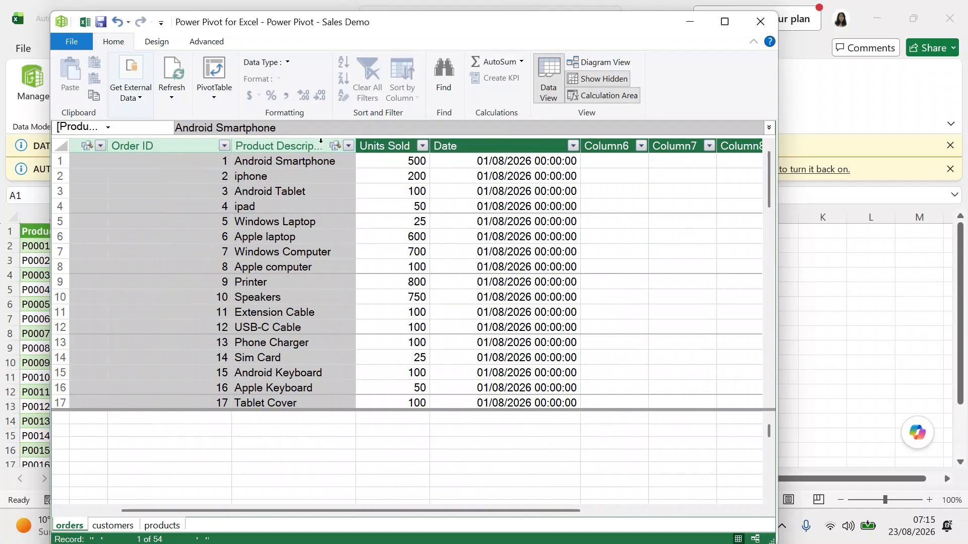
{"action": "left_click", "coordinate": [165, 204]}
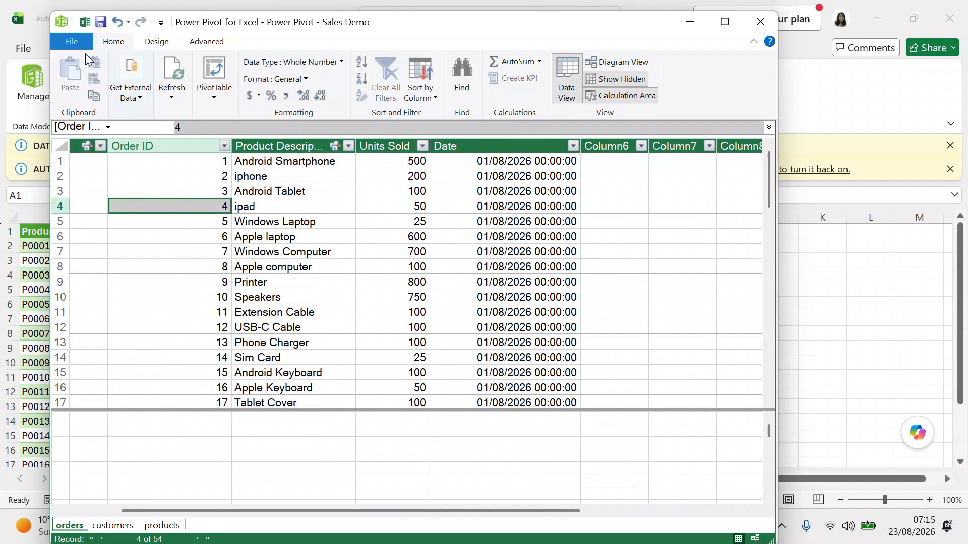
{"action": "left_click", "coordinate": [118, 26]}
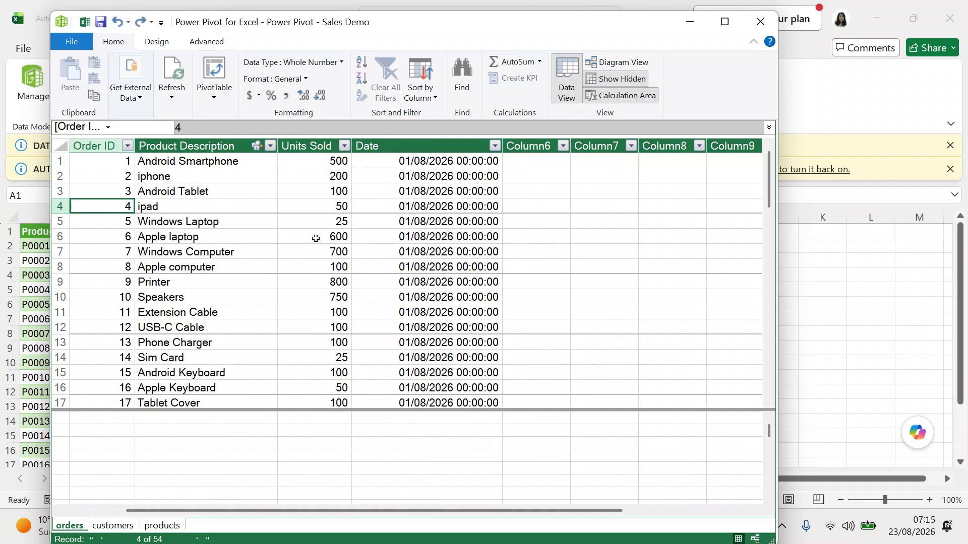
{"action": "left_click", "coordinate": [423, 149]}
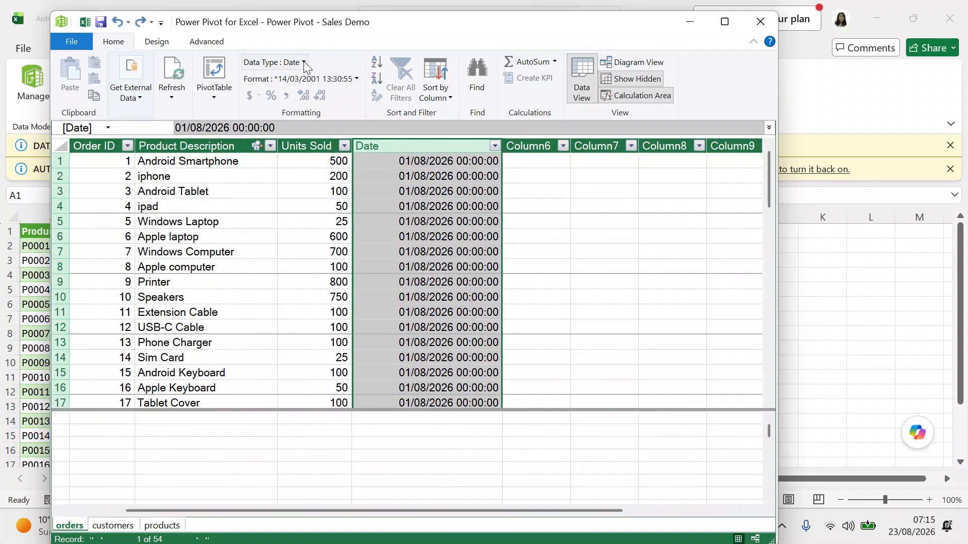
Format the Date column as *14/03/2001 short dates and narrow it to fit.
{"action": "left_click", "coordinate": [357, 79]}
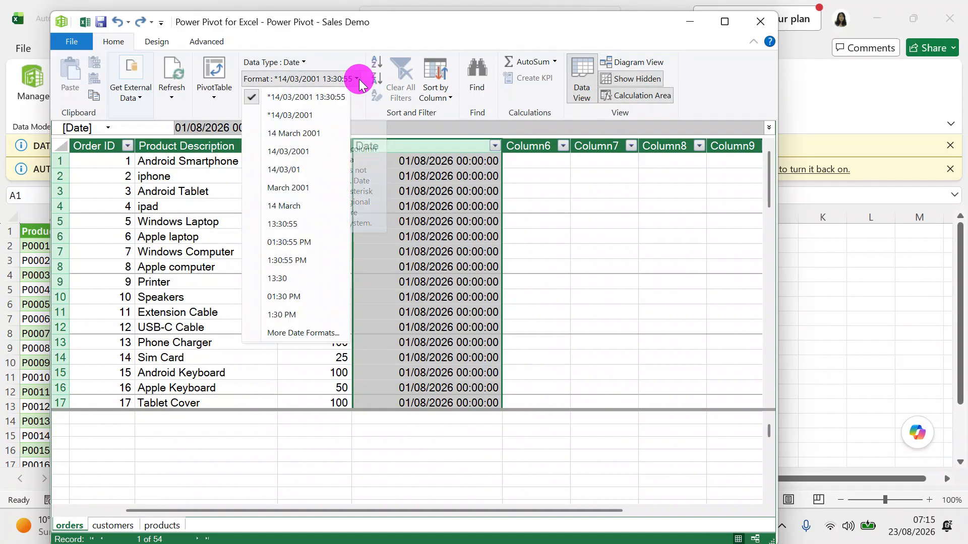
{"action": "left_click", "coordinate": [317, 116]}
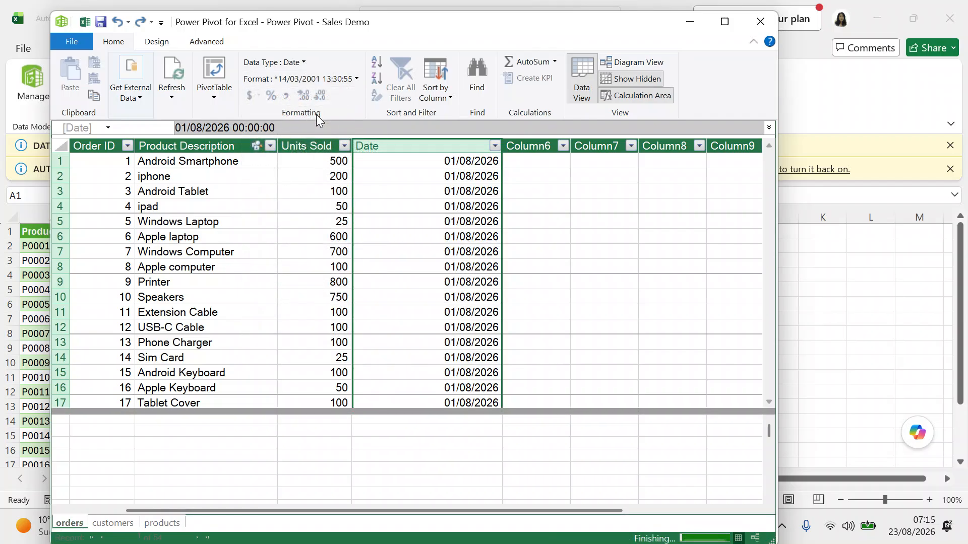
{"action": "left_click_drag", "start_coordinate": [501, 141], "coordinate": [429, 145]}
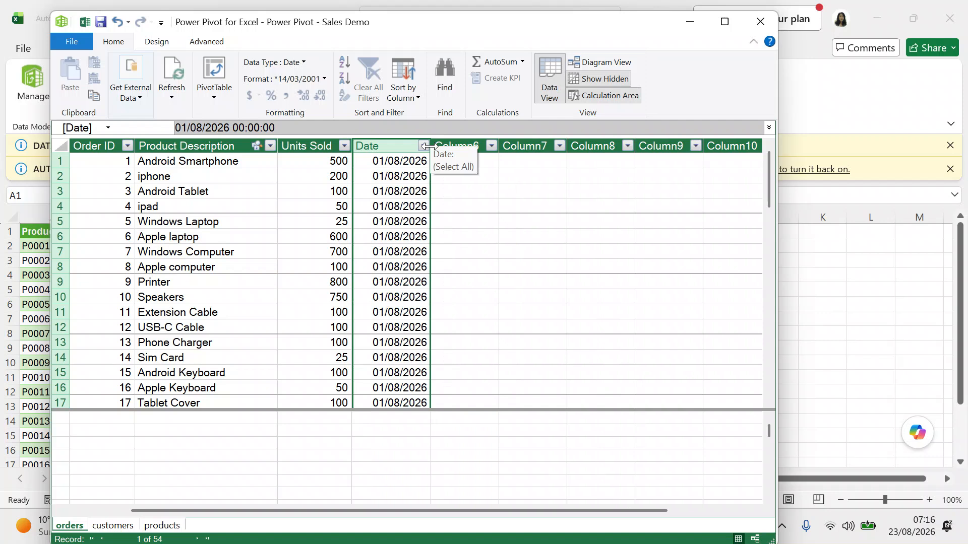
{"action": "left_click", "coordinate": [97, 264]}
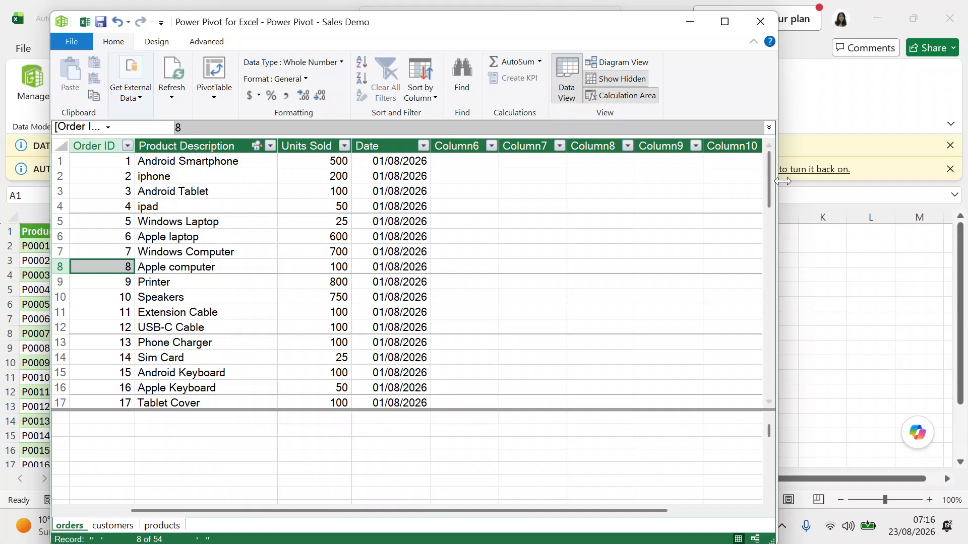
{"action": "left_click_drag", "start_coordinate": [767, 193], "coordinate": [775, 168]}
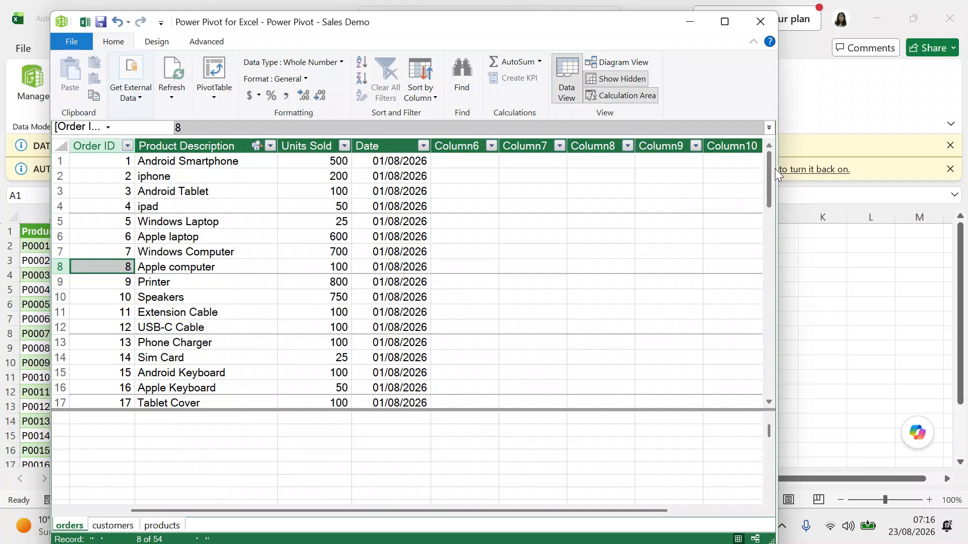
{"action": "left_click", "coordinate": [205, 147]}
{"action": "left_click", "coordinate": [297, 144]}
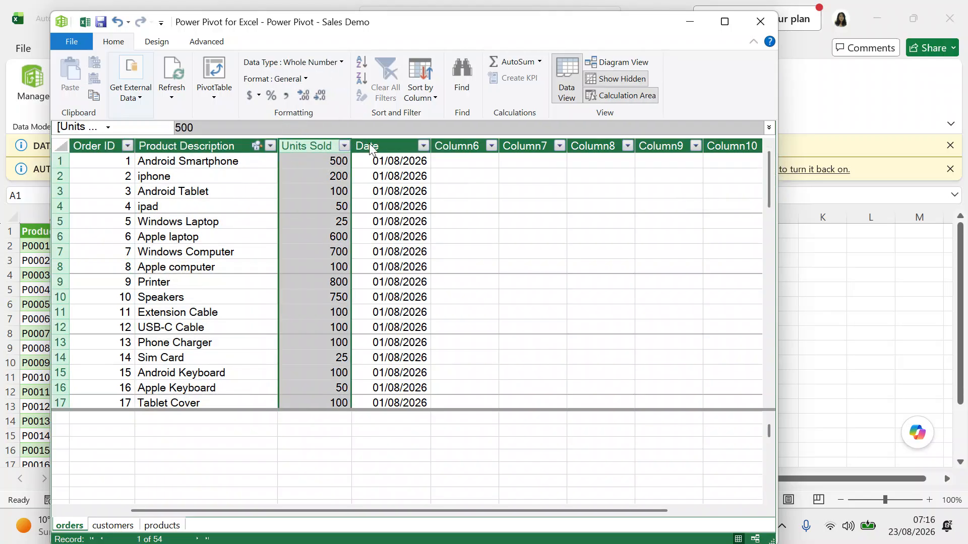
{"action": "left_click", "coordinate": [369, 145]}
{"action": "left_click", "coordinate": [455, 147]}
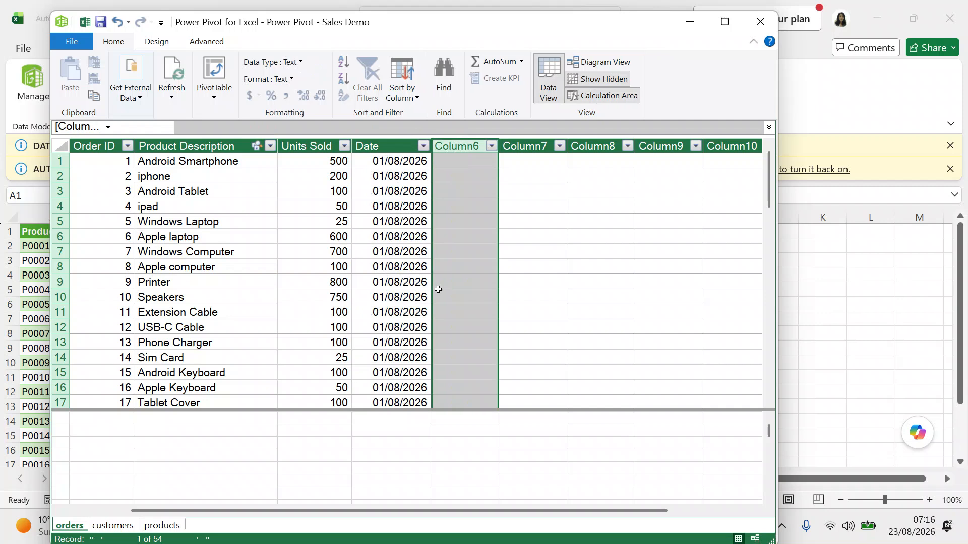
Rename the blank Column6 header to 'Revenue £' and acknowledge the rename warning.
{"action": "left_click", "coordinate": [452, 148]}
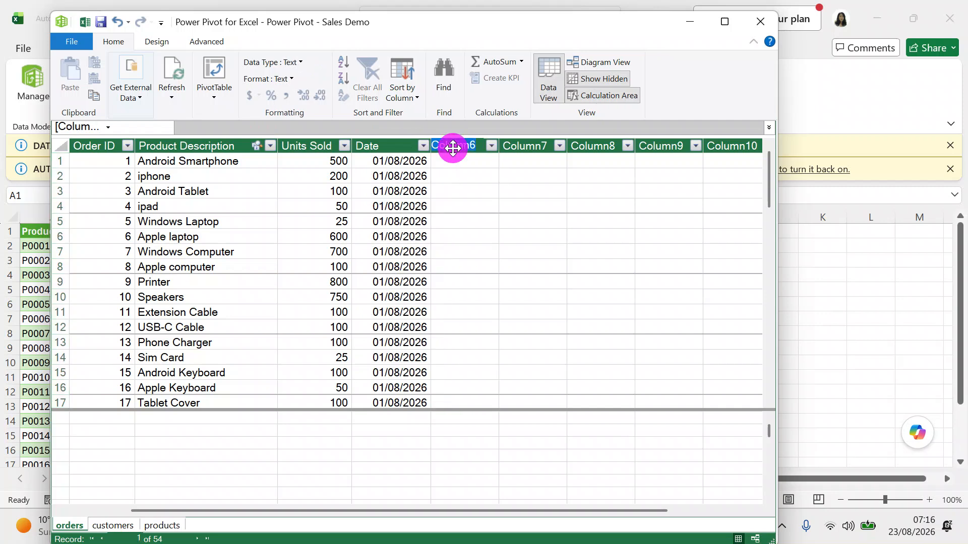
{"action": "double_click", "coordinate": [453, 149]}
{"action": "type", "text": "Revenue"}
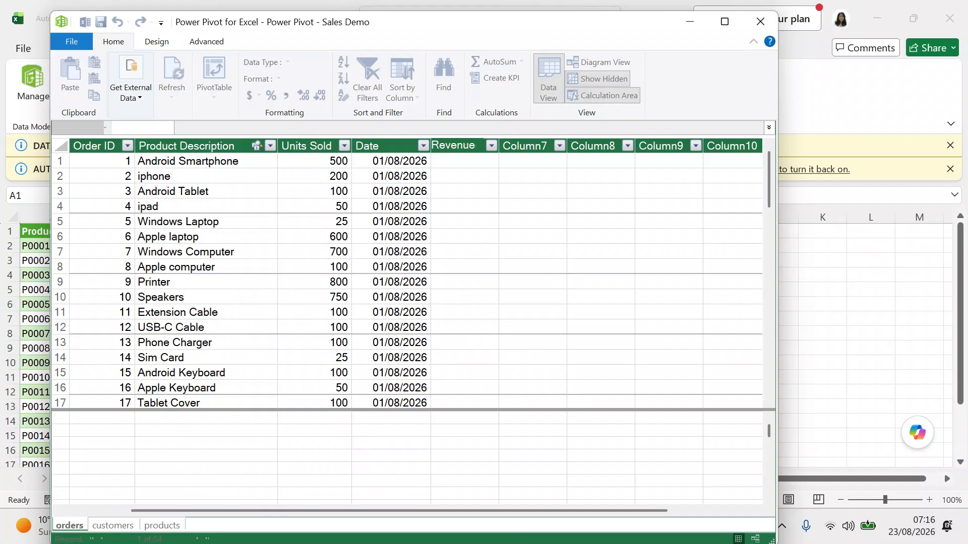
{"action": "type", "text": "£"}
{"action": "left_click", "coordinate": [476, 238]}
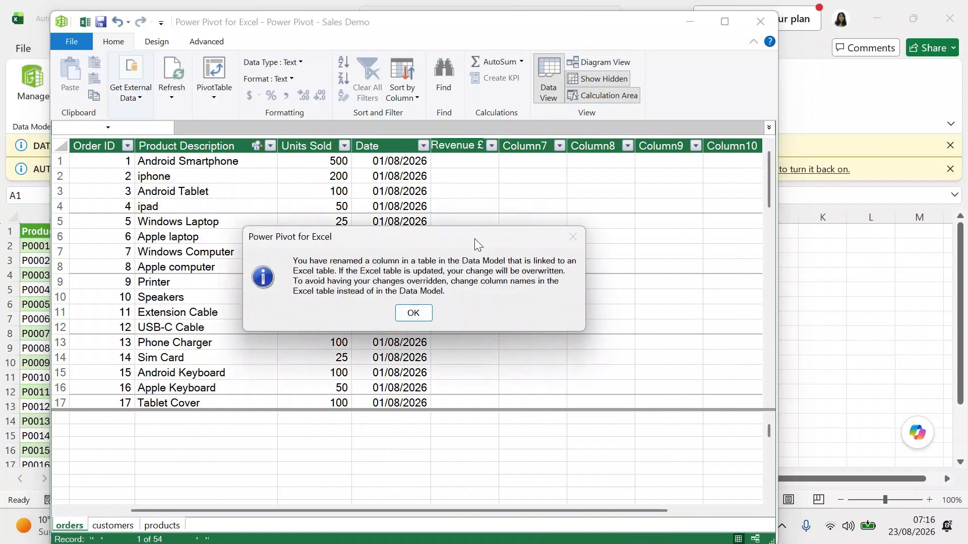
{"action": "left_click", "coordinate": [415, 313]}
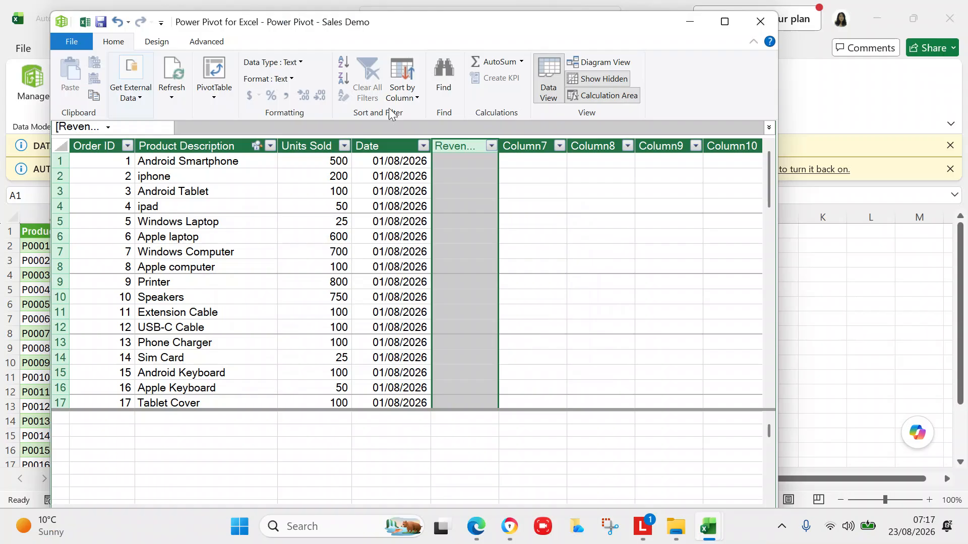
Widen Revenue £ and check its filter list to confirm it holds only blanks.
{"action": "left_click_drag", "start_coordinate": [499, 149], "coordinate": [519, 151]}
{"action": "left_click", "coordinate": [488, 162]}
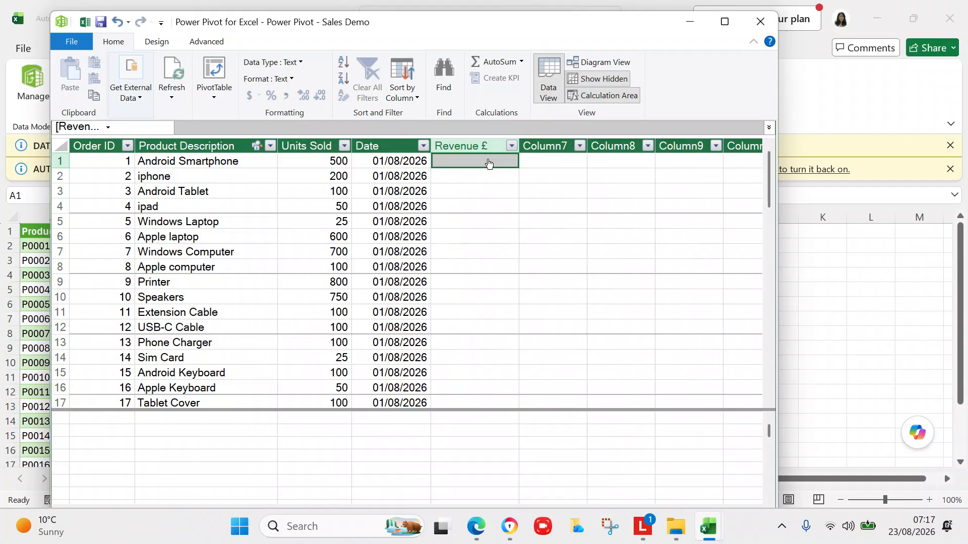
{"action": "left_click", "coordinate": [294, 130]}
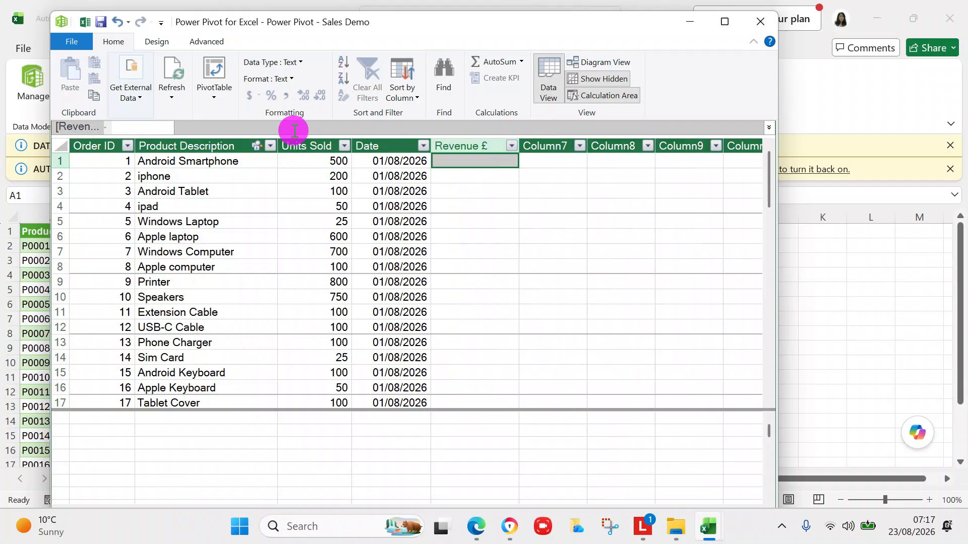
{"action": "left_click", "coordinate": [467, 210]}
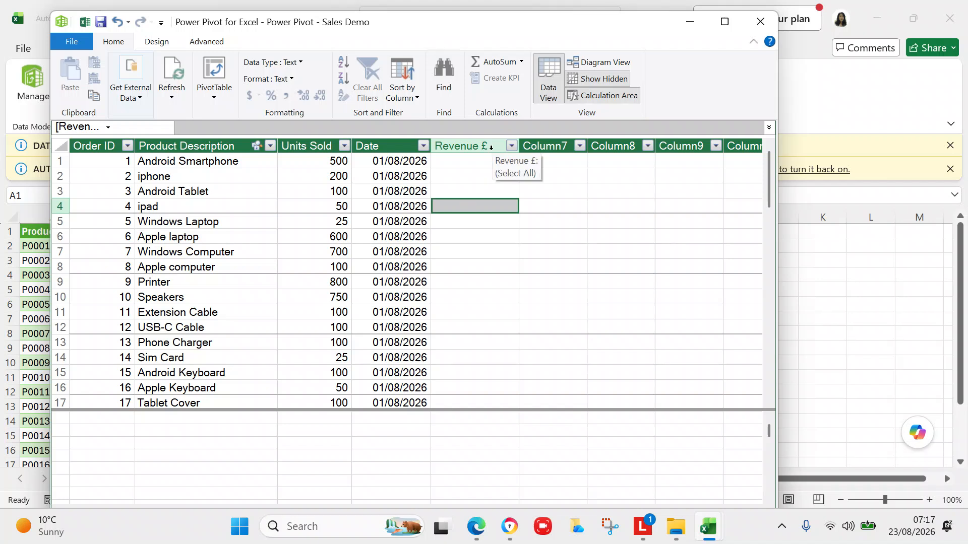
{"action": "left_click", "coordinate": [511, 146]}
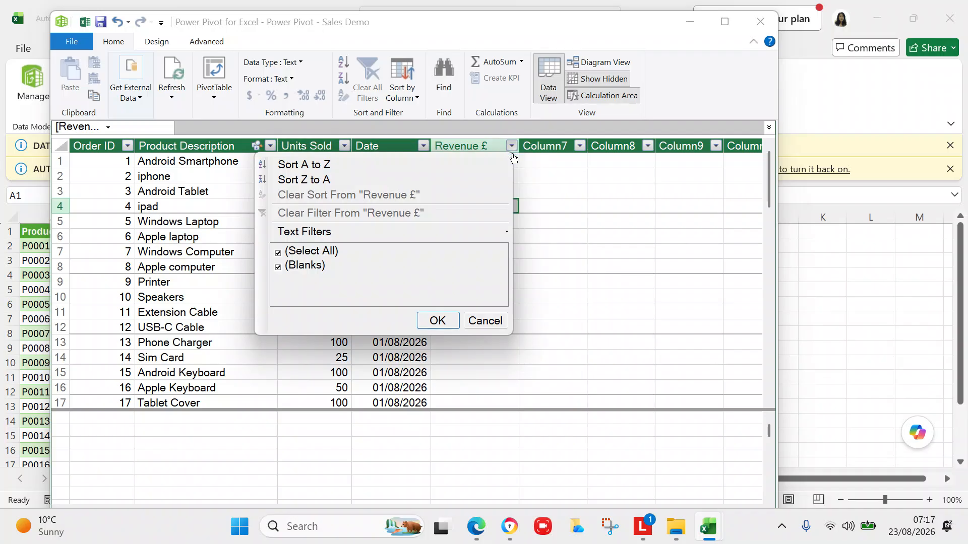
{"action": "left_click", "coordinate": [494, 320]}
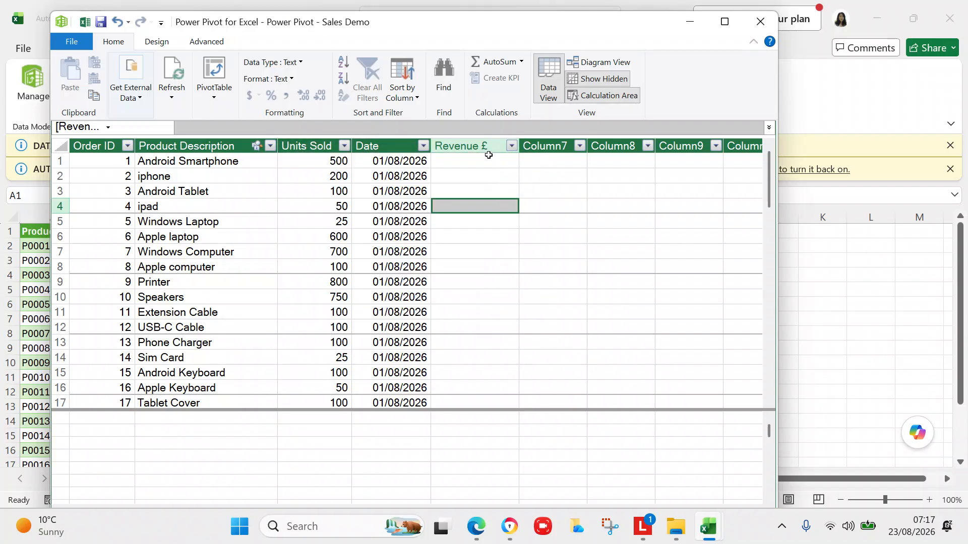
Re-edit the Revenue £ header without changes and expand the formula bar.
{"action": "left_click", "coordinate": [487, 146]}
{"action": "double_click", "coordinate": [487, 146]}
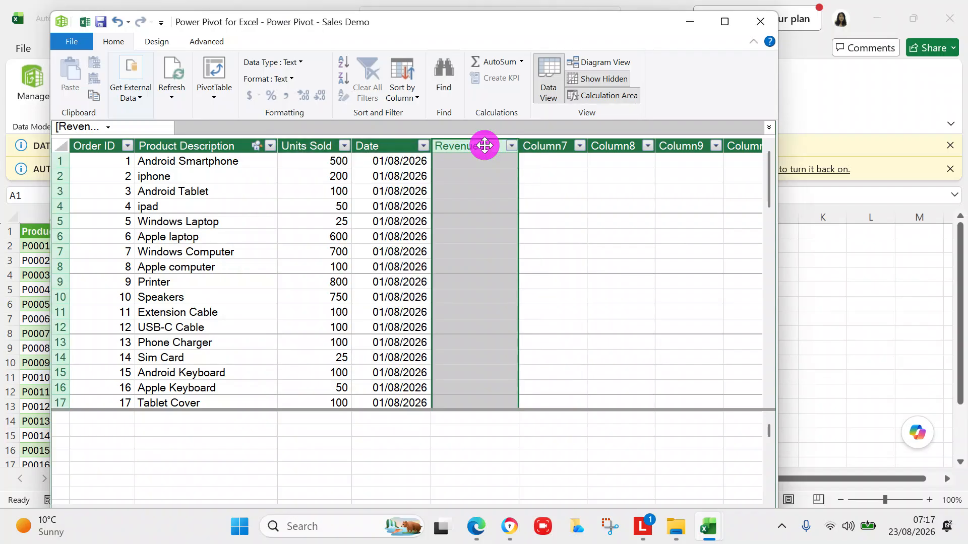
{"action": "left_click", "coordinate": [488, 163]}
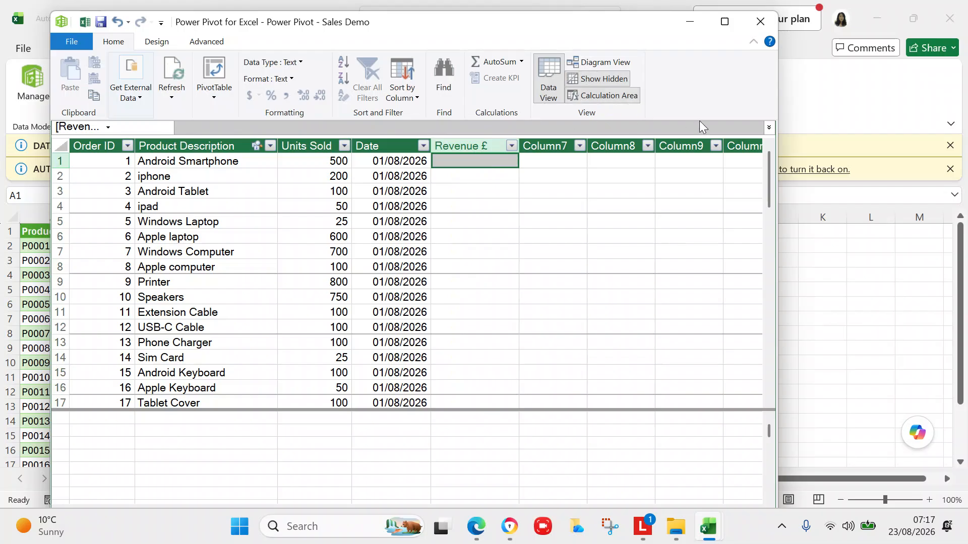
{"action": "left_click", "coordinate": [770, 127]}
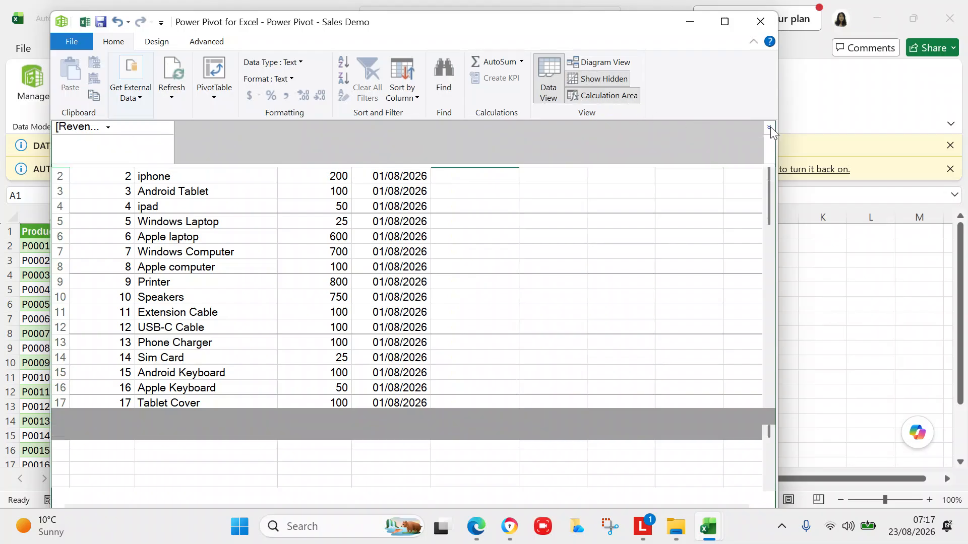
Collapse the formula bar back and select the first Revenue £ cell.
{"action": "left_click", "coordinate": [389, 137]}
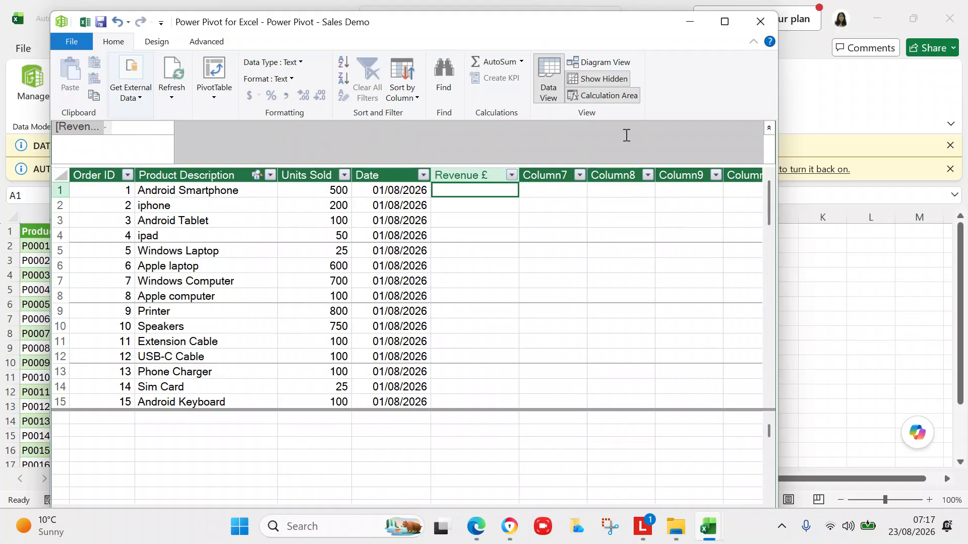
{"action": "left_click", "coordinate": [770, 133]}
{"action": "left_click", "coordinate": [482, 162]}
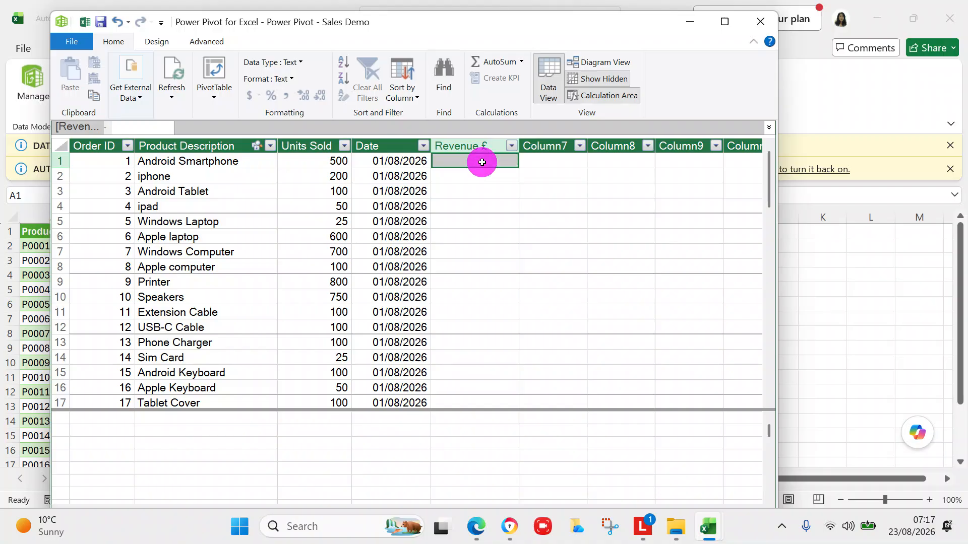
{"action": "left_click", "coordinate": [209, 128]}
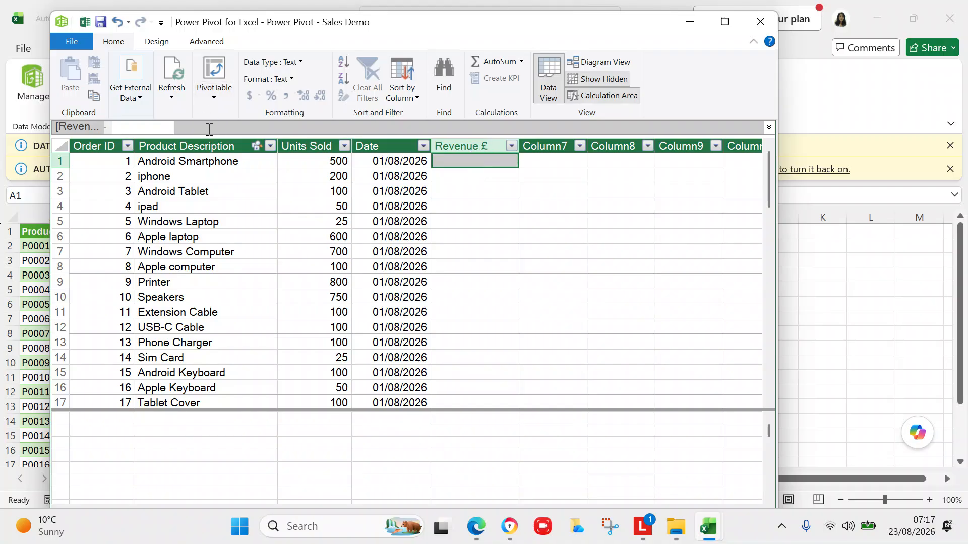
Undo three times to restore the Column6 name, dismiss the warning, and save.
{"action": "left_click", "coordinate": [117, 22]}
{"action": "left_click", "coordinate": [117, 22]}
{"action": "left_click", "coordinate": [117, 23]}
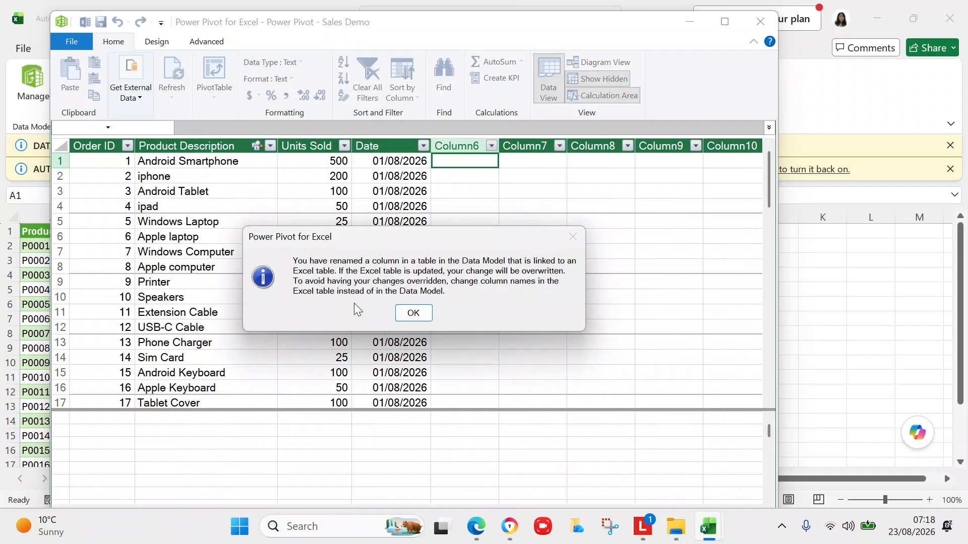
{"action": "left_click", "coordinate": [414, 313]}
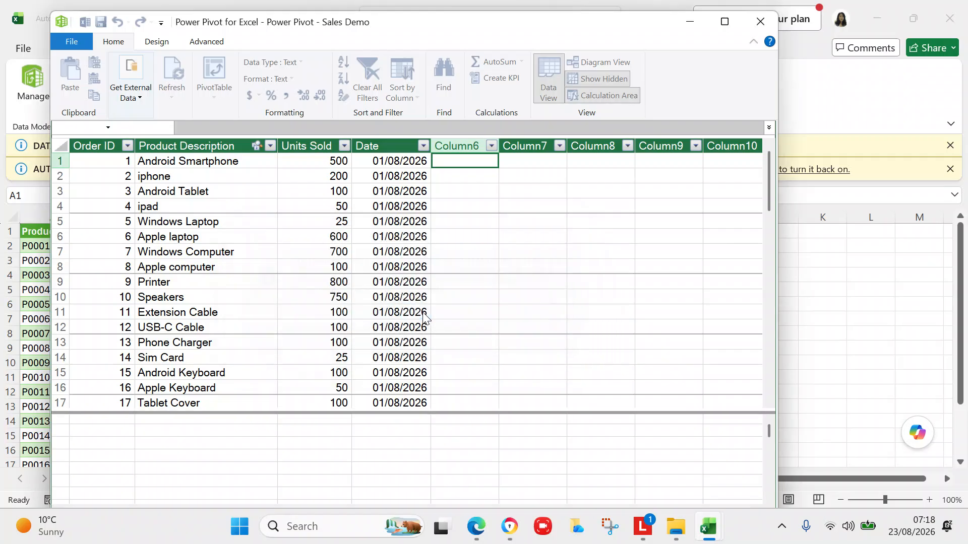
{"action": "left_click", "coordinate": [76, 41]}
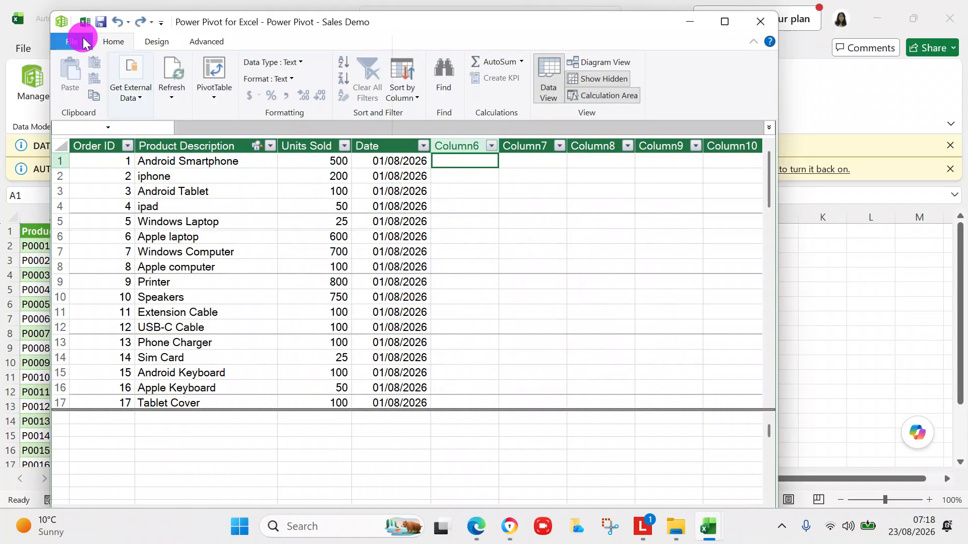
{"action": "left_click", "coordinate": [87, 73]}
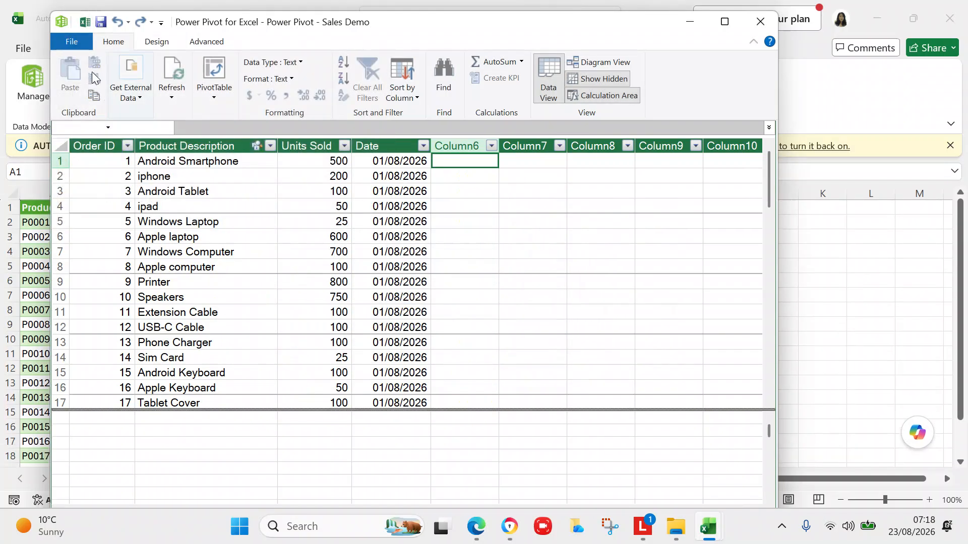
Open the Power Pivot - orders workbook from File Explorer's Excel spreadsheets folder.
{"action": "left_click", "coordinate": [675, 528]}
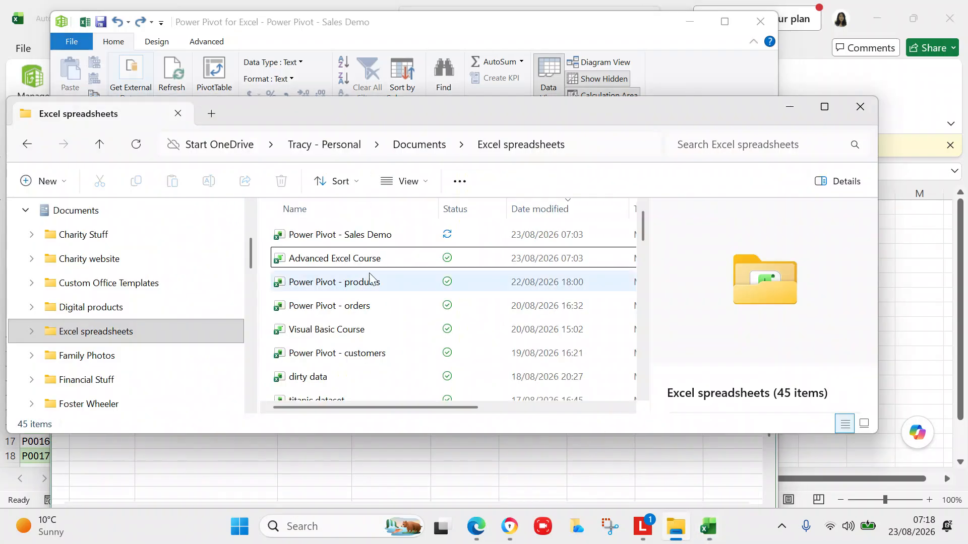
{"action": "left_click", "coordinate": [454, 470]}
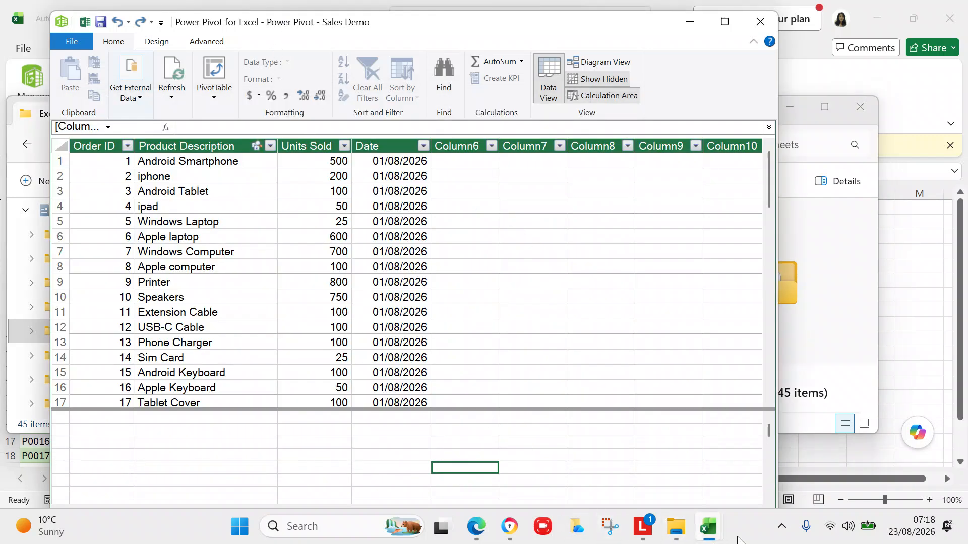
{"action": "mouse_move", "coordinate": [709, 535]}
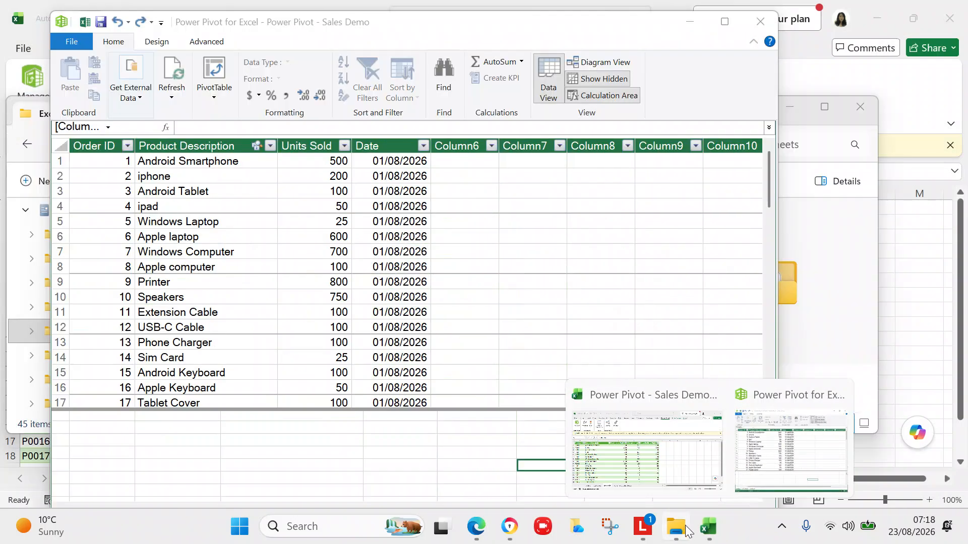
{"action": "left_click", "coordinate": [686, 530]}
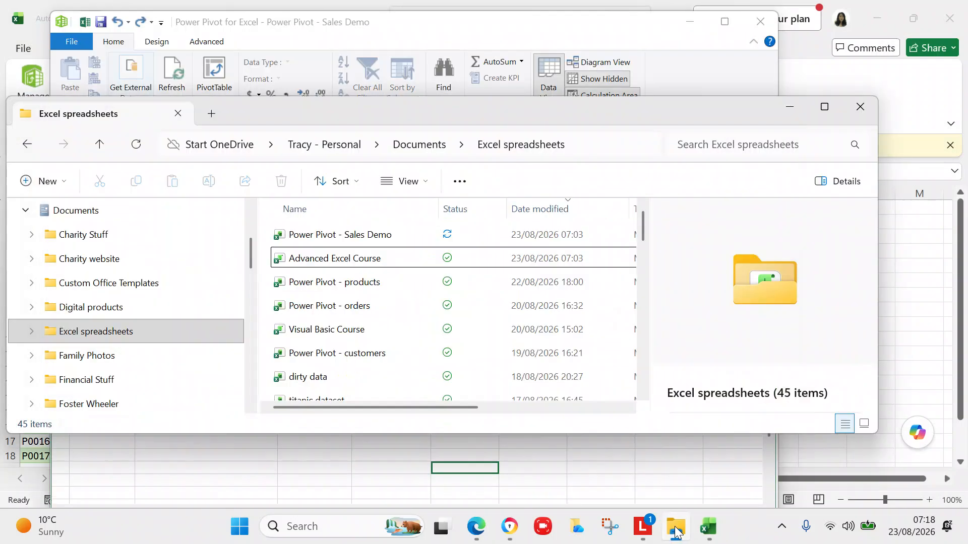
{"action": "left_click", "coordinate": [368, 306]}
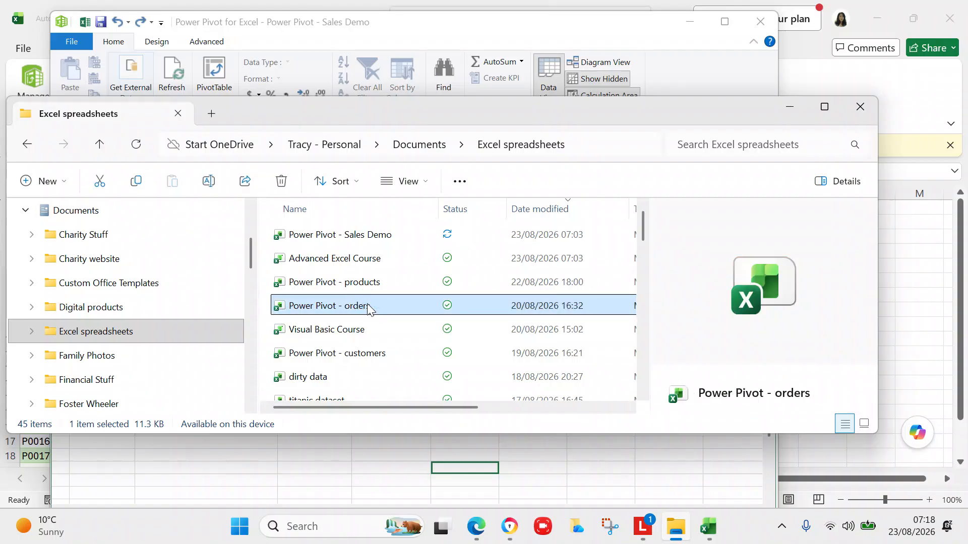
{"action": "double_click", "coordinate": [368, 307]}
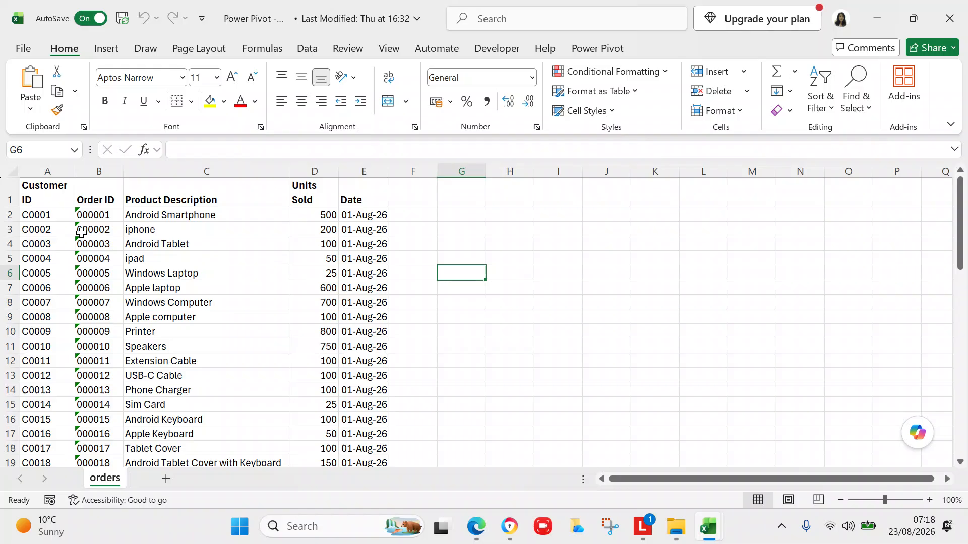
{"action": "mouse_move", "coordinate": [708, 527]}
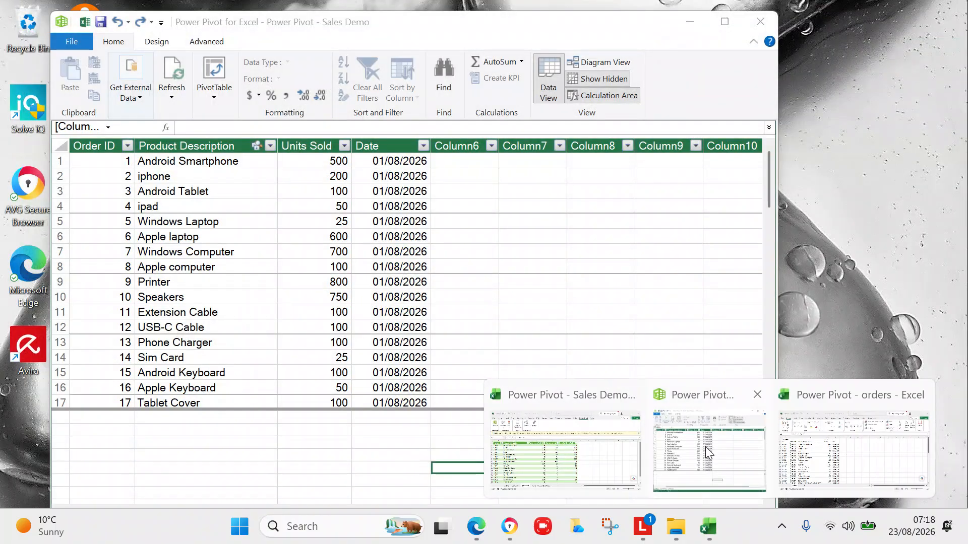
{"action": "left_click", "coordinate": [706, 447]}
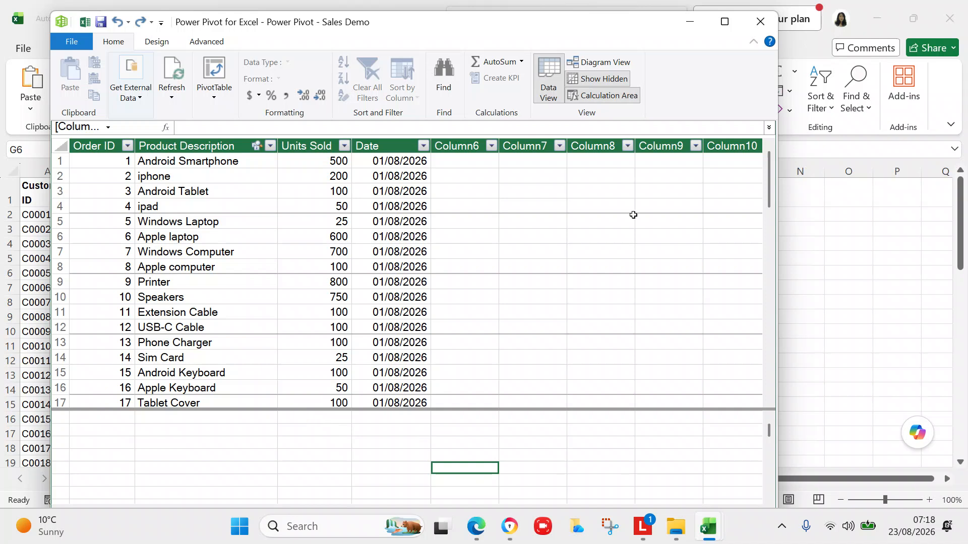
{"action": "left_click_drag", "start_coordinate": [769, 195], "coordinate": [772, 164]}
{"action": "left_click_drag", "start_coordinate": [458, 30], "coordinate": [464, 1]}
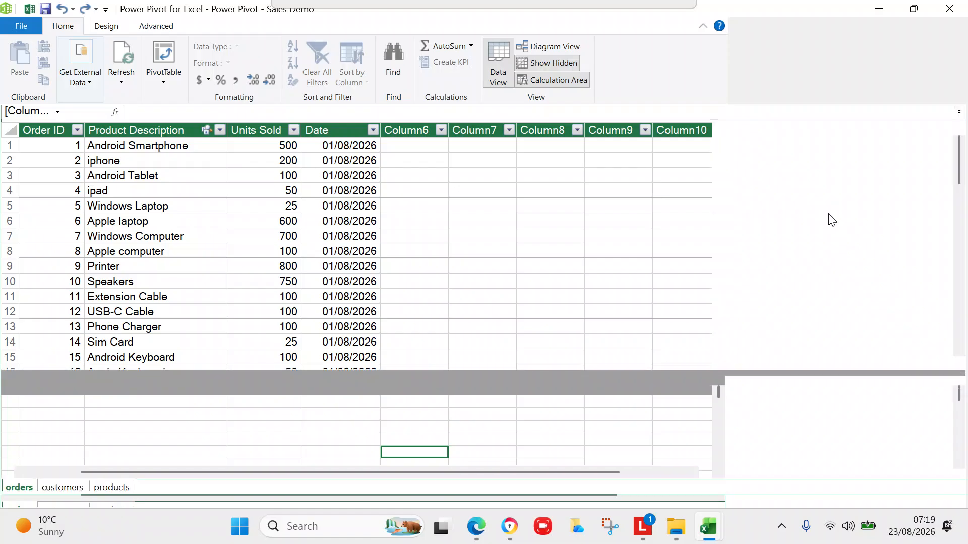
{"action": "left_click", "coordinate": [912, 8]}
{"action": "left_click", "coordinate": [870, 250]}
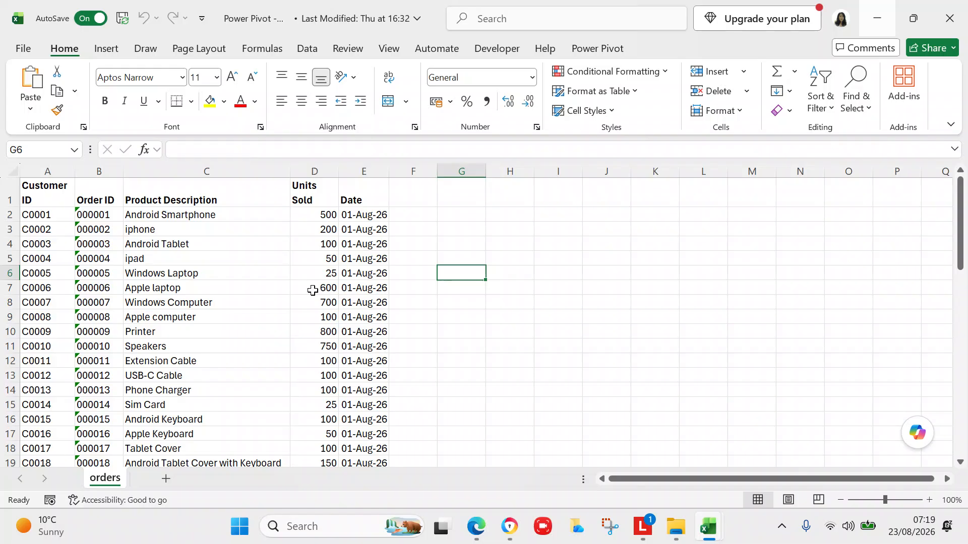
{"action": "left_click", "coordinate": [406, 172]}
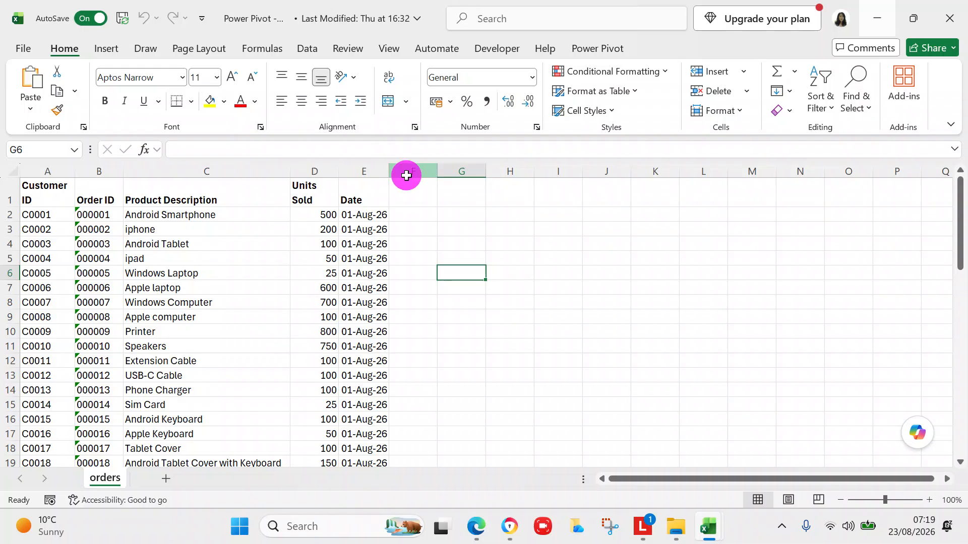
{"action": "left_click_drag", "start_coordinate": [406, 172], "coordinate": [822, 171]}
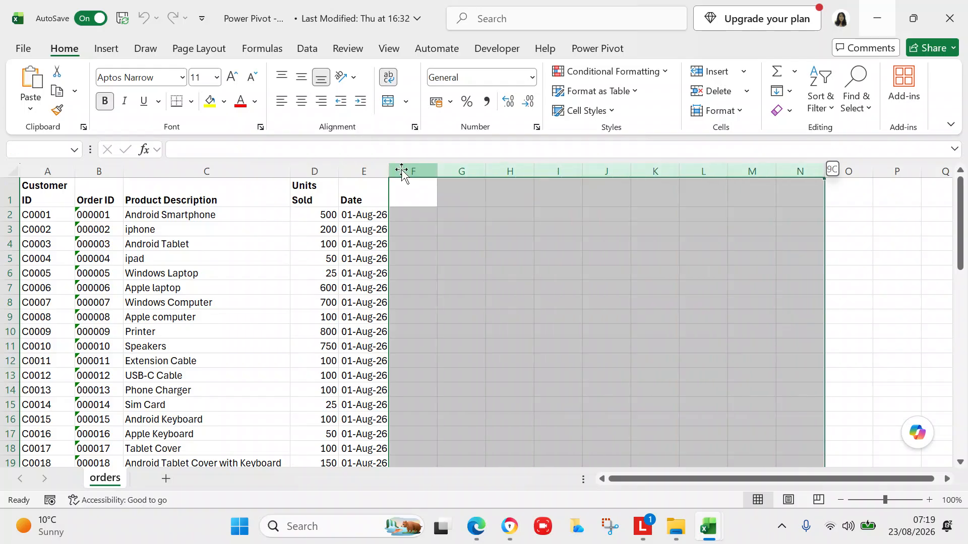
{"action": "right_click", "coordinate": [500, 323]}
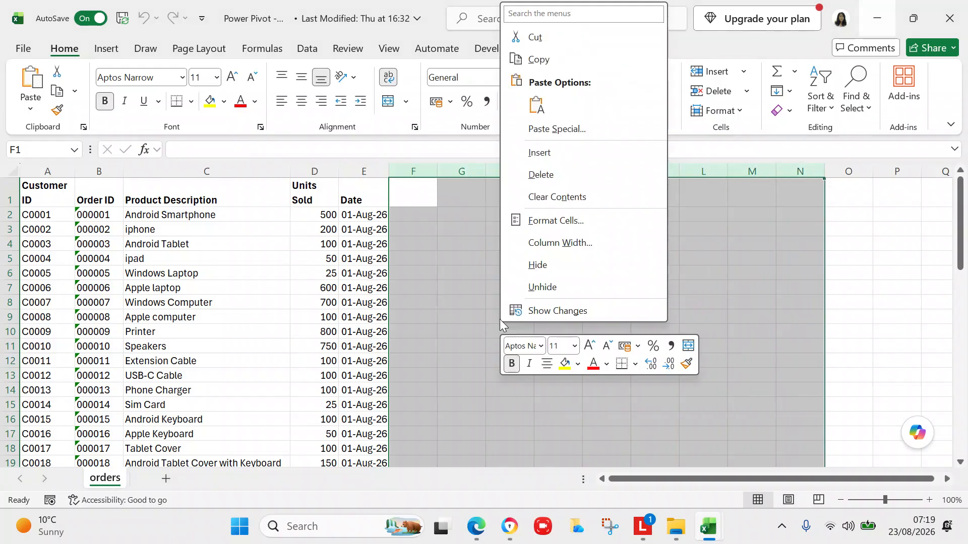
{"action": "left_click", "coordinate": [528, 174]}
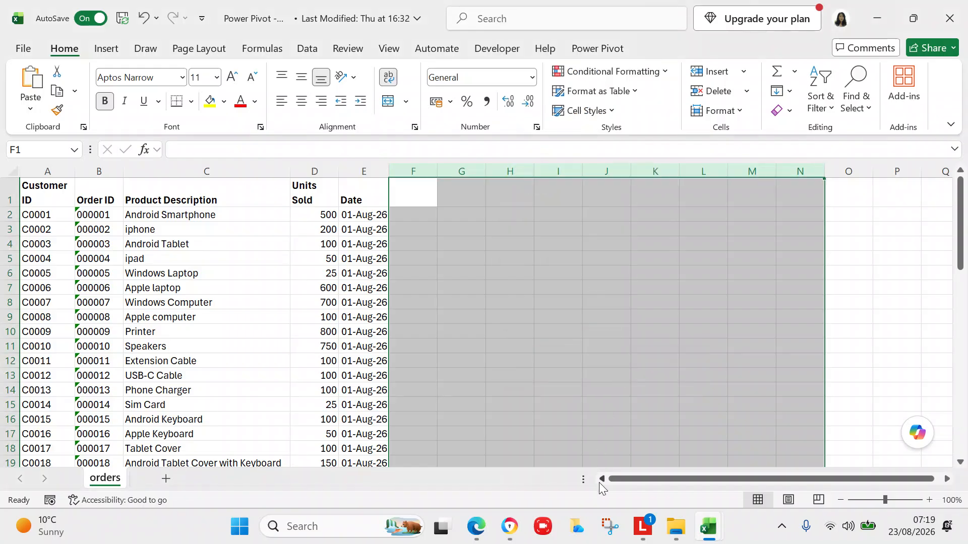
{"action": "left_click_drag", "start_coordinate": [963, 207], "coordinate": [963, 439]}
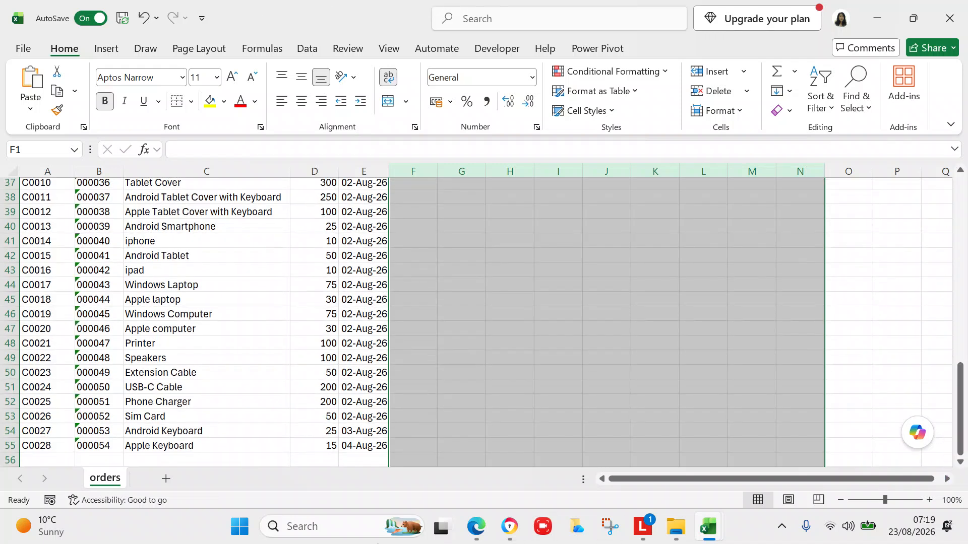
{"action": "left_click", "coordinate": [570, 372]}
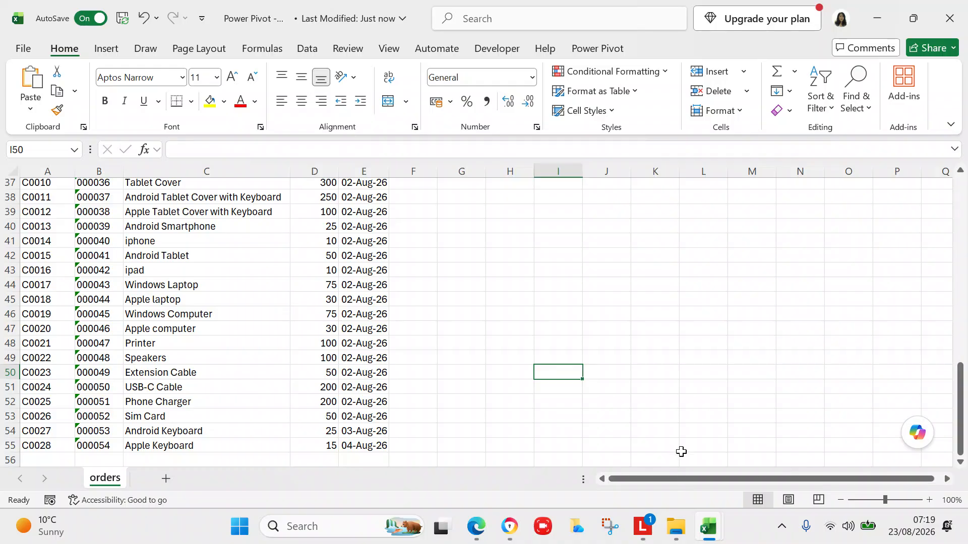
{"action": "left_click_drag", "start_coordinate": [963, 370], "coordinate": [963, 391]}
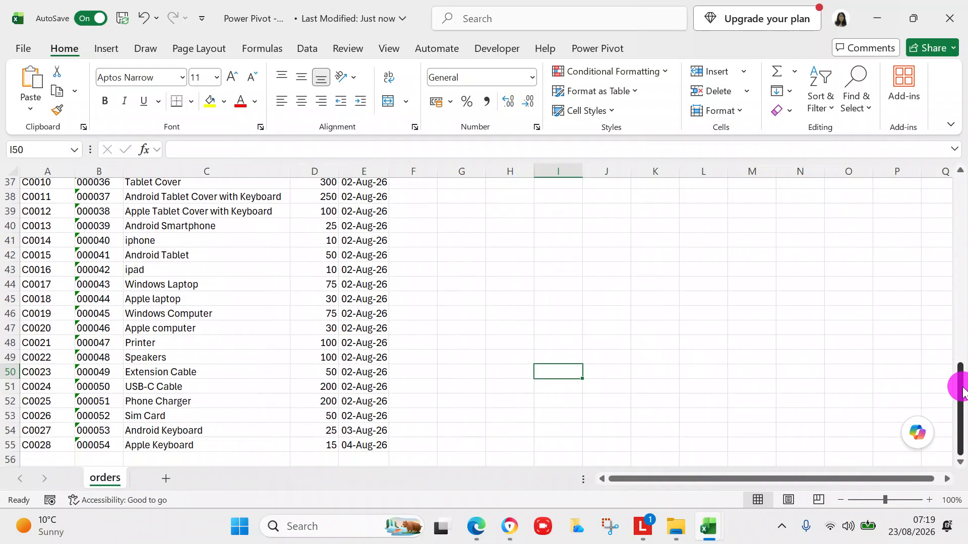
{"action": "left_click_drag", "start_coordinate": [963, 390], "coordinate": [963, 154]}
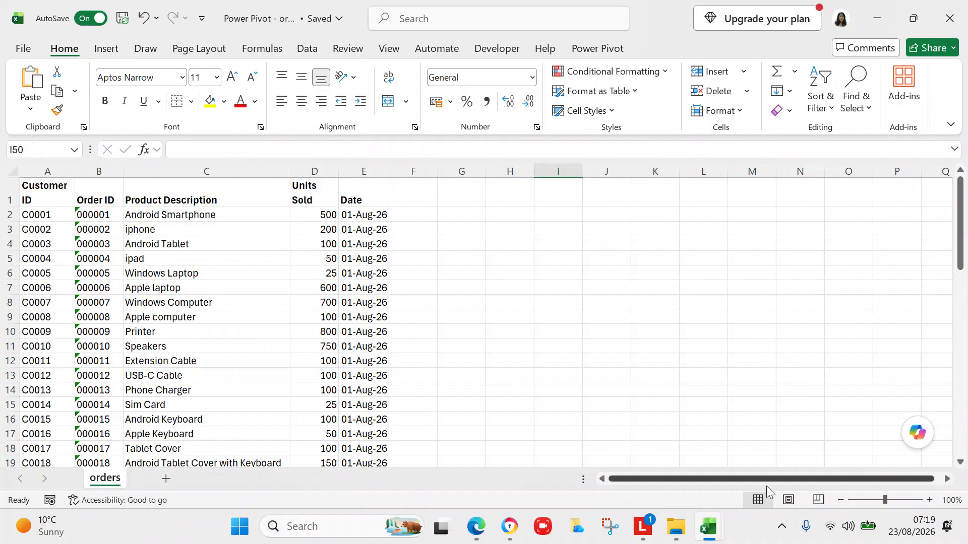
In the Excel spreadsheets folder, pick the Power Pivot - customers workbook.
{"action": "left_click", "coordinate": [687, 531]}
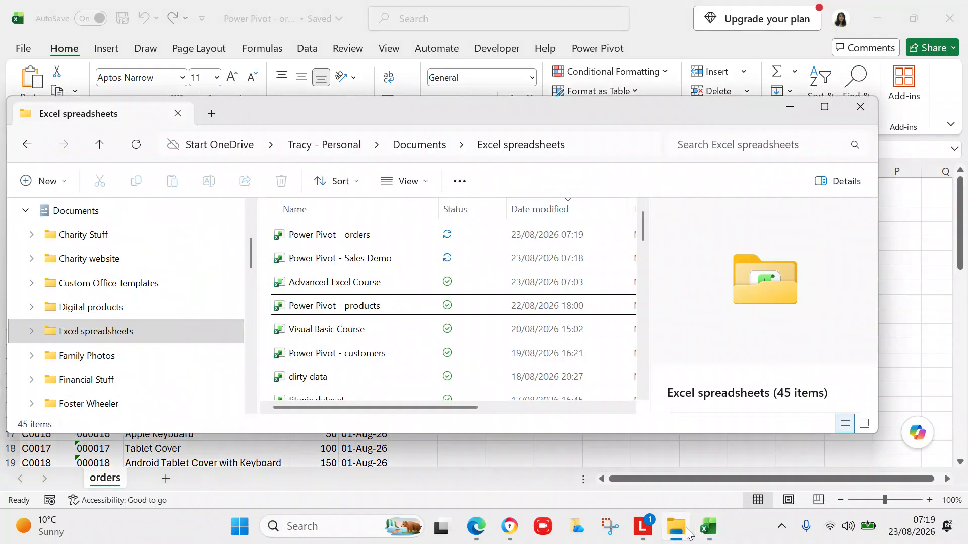
{"action": "left_click", "coordinate": [374, 316]}
{"action": "left_click", "coordinate": [360, 355]}
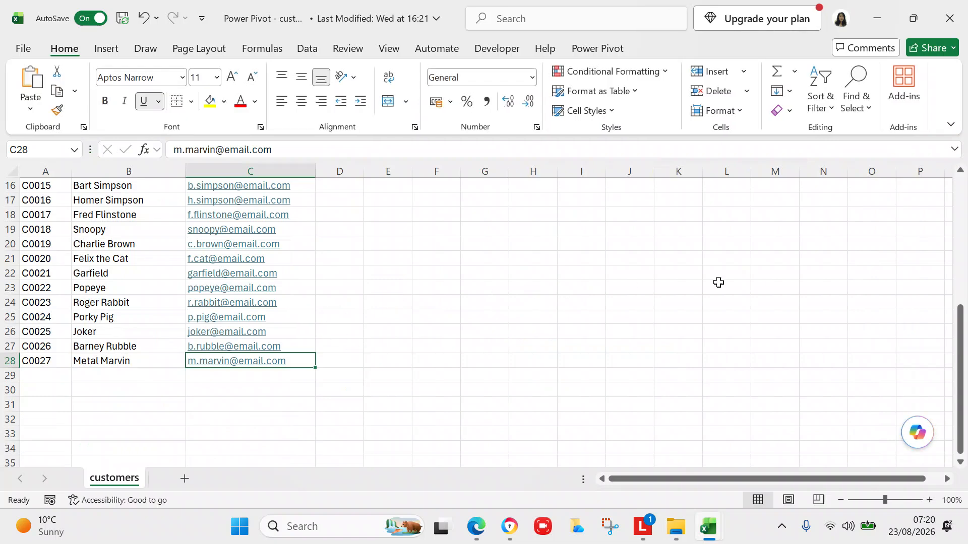
Switch to the Power Pivot - orders workbook, close it, and select cell A29 of customers.
{"action": "left_click_drag", "start_coordinate": [957, 335], "coordinate": [966, 388]}
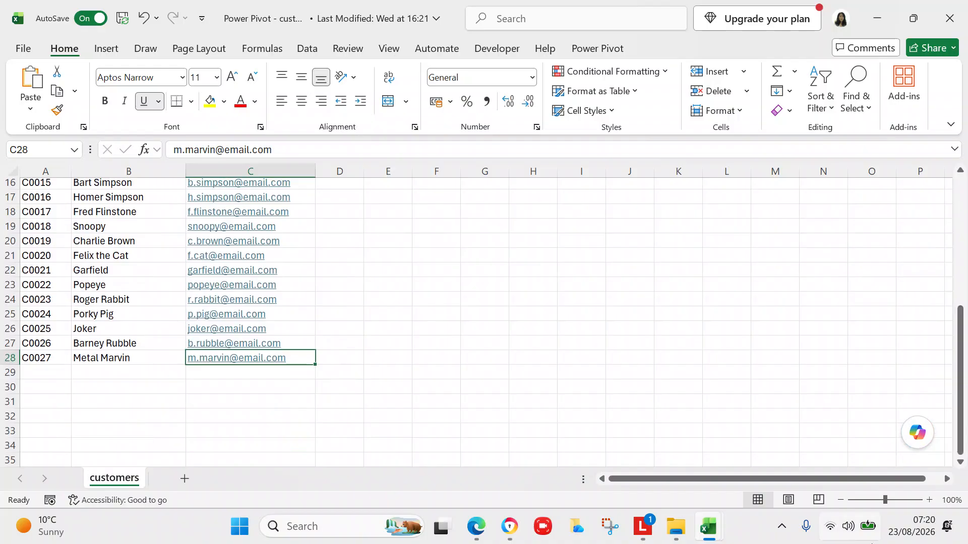
{"action": "left_click", "coordinate": [709, 527]}
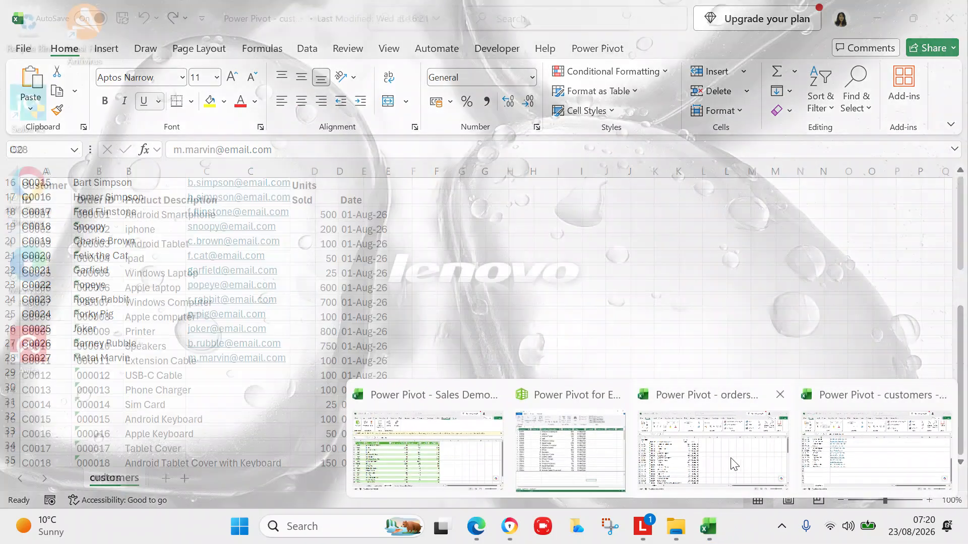
{"action": "left_click", "coordinate": [728, 460]}
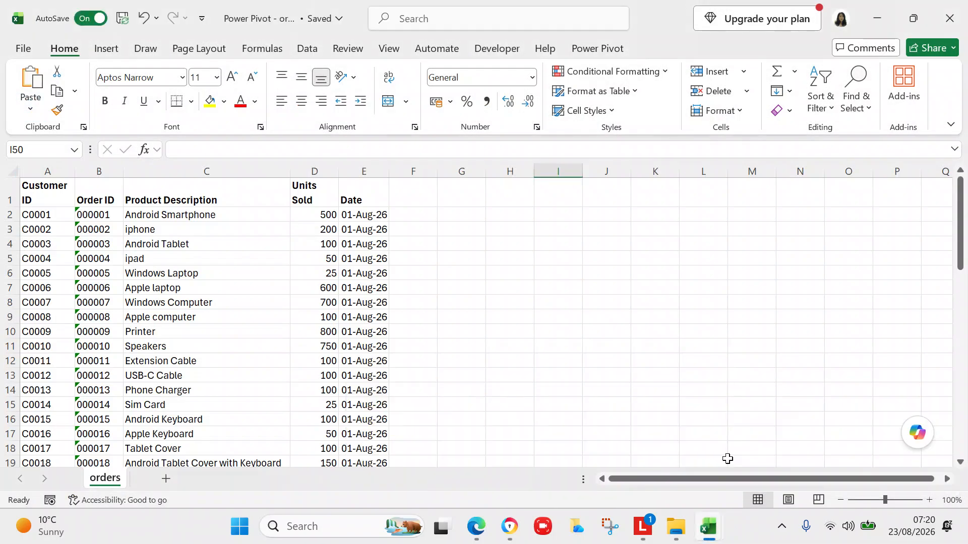
{"action": "left_click_drag", "start_coordinate": [960, 257], "coordinate": [964, 494]}
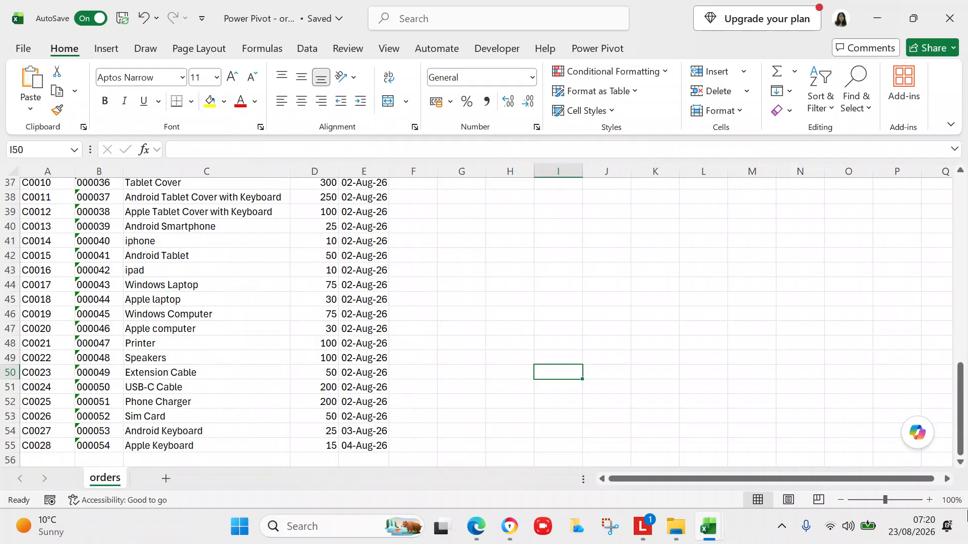
{"action": "left_click", "coordinate": [23, 48]}
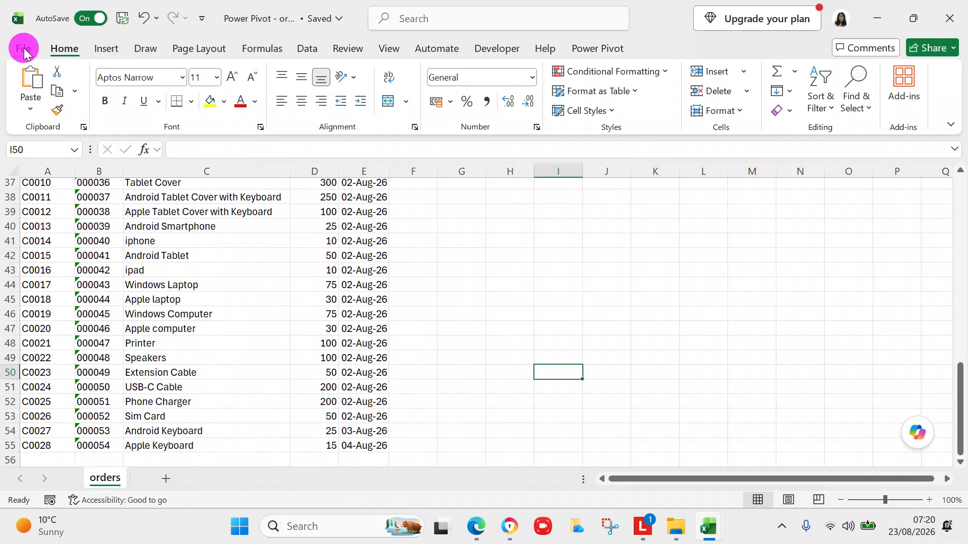
{"action": "left_click", "coordinate": [37, 345]}
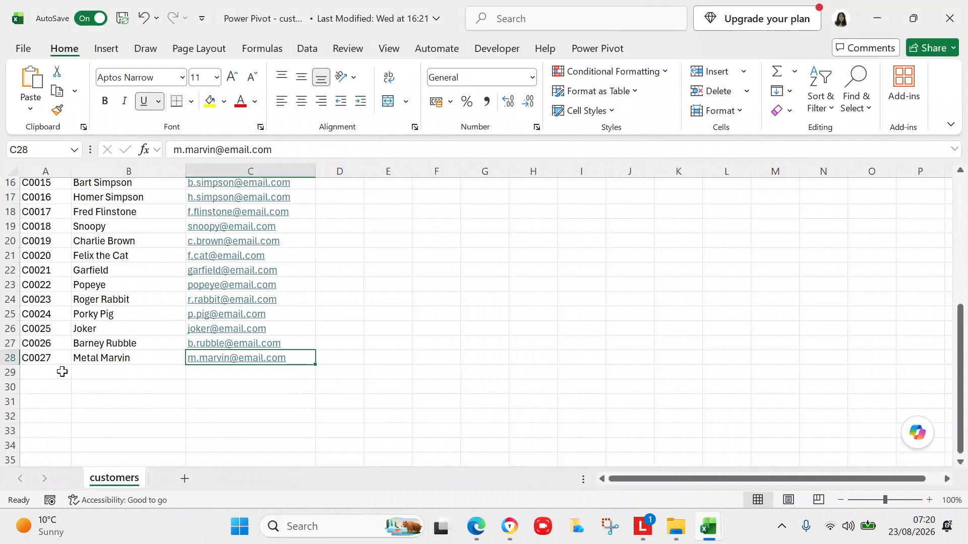
{"action": "left_click", "coordinate": [62, 372]}
Enter the new customer's ID, full name and e-mail address in A29:C29.
{"action": "type", "text": "C00"}
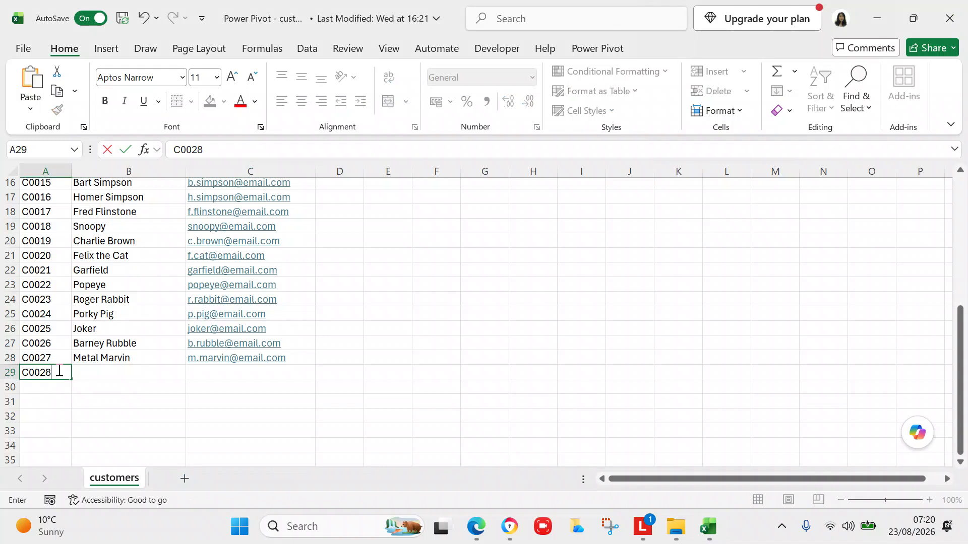
{"action": "type", "text": "28"}
{"action": "left_click", "coordinate": [124, 375]}
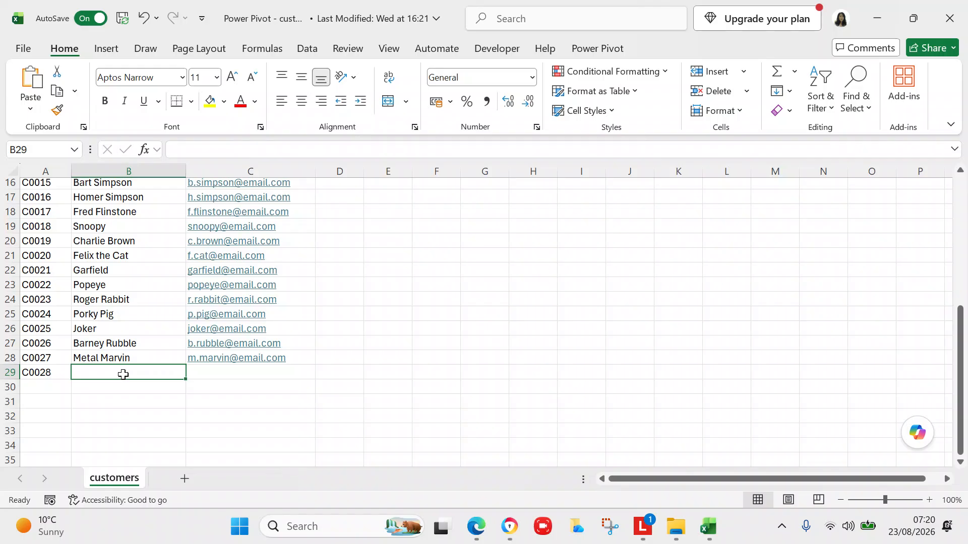
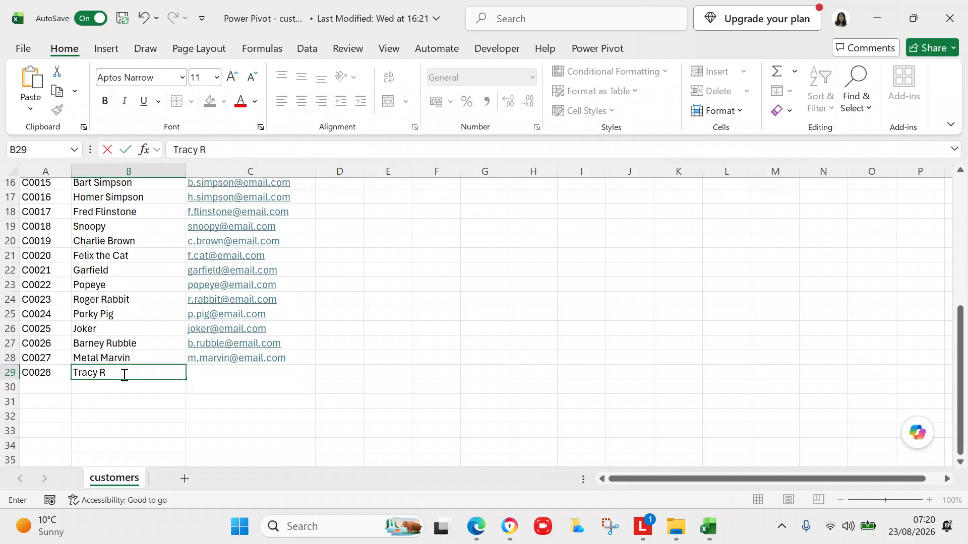
{"action": "left_click", "coordinate": [202, 374]}
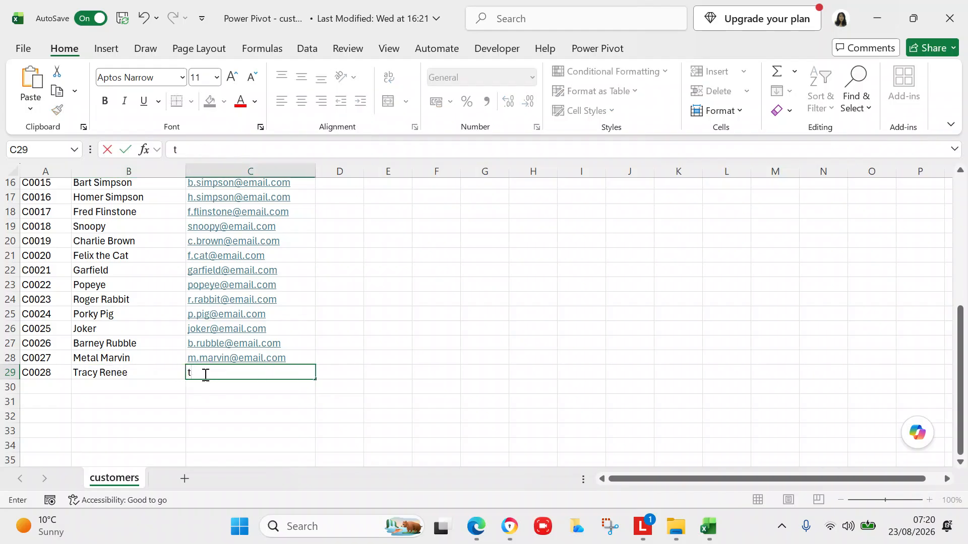
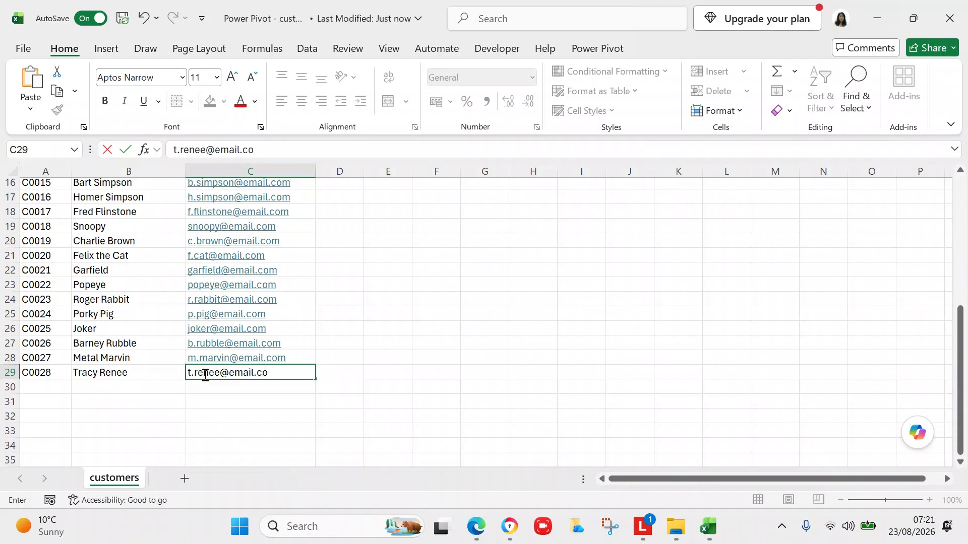
{"action": "left_click", "coordinate": [328, 348]}
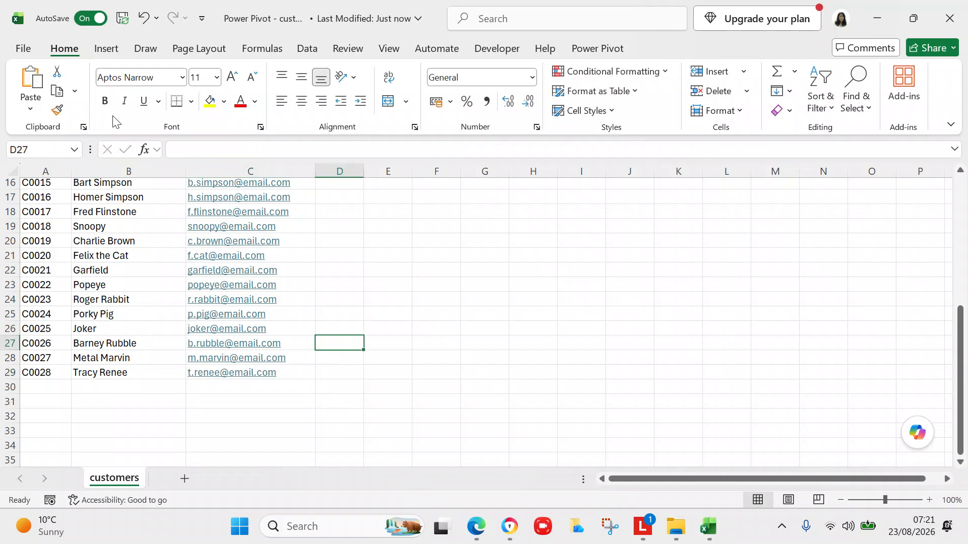
Close the Power Pivot - customers workbook from the File menu.
{"action": "left_click", "coordinate": [23, 49]}
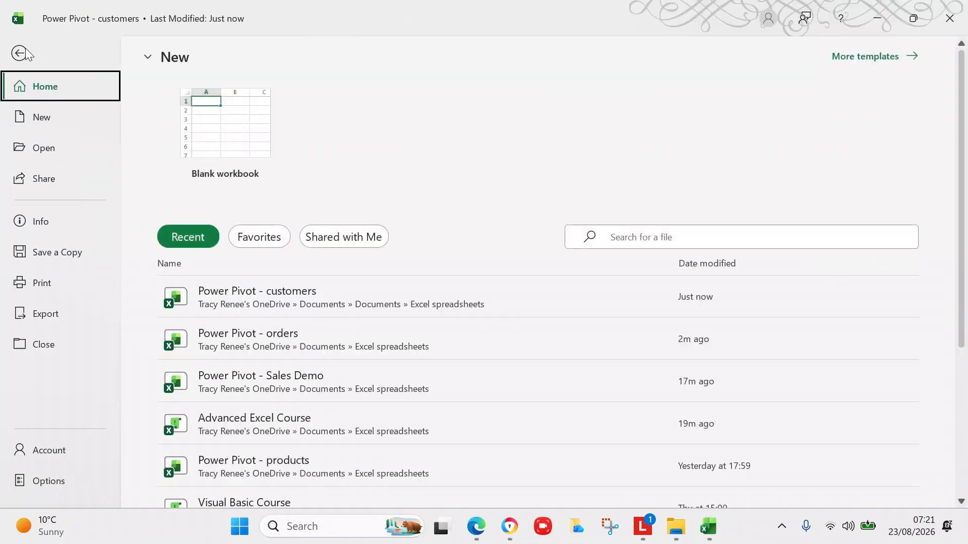
{"action": "left_click", "coordinate": [44, 343]}
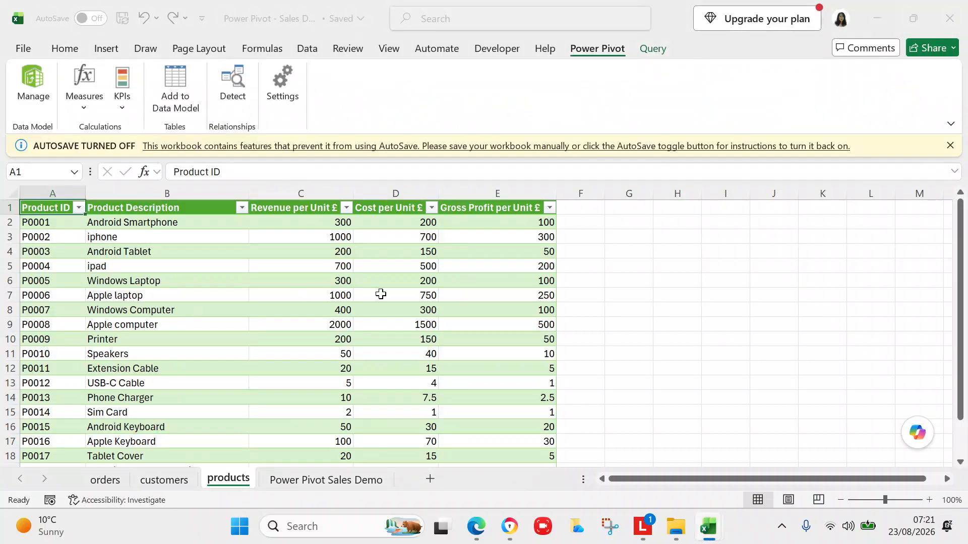
Refresh All Power Pivot tables, reloading 54 orders, 27 customers and 19 products rows.
{"action": "mouse_move", "coordinate": [709, 526]}
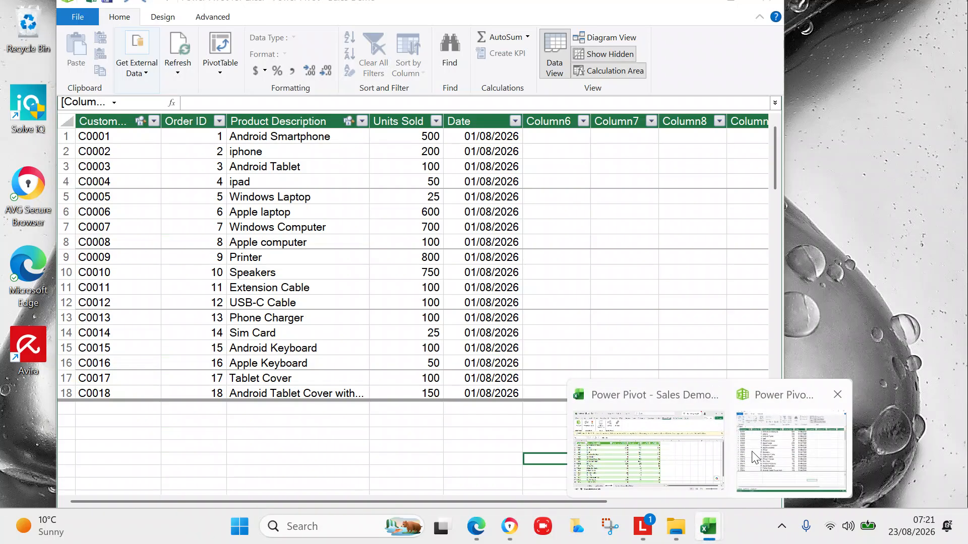
{"action": "left_click", "coordinate": [752, 452]}
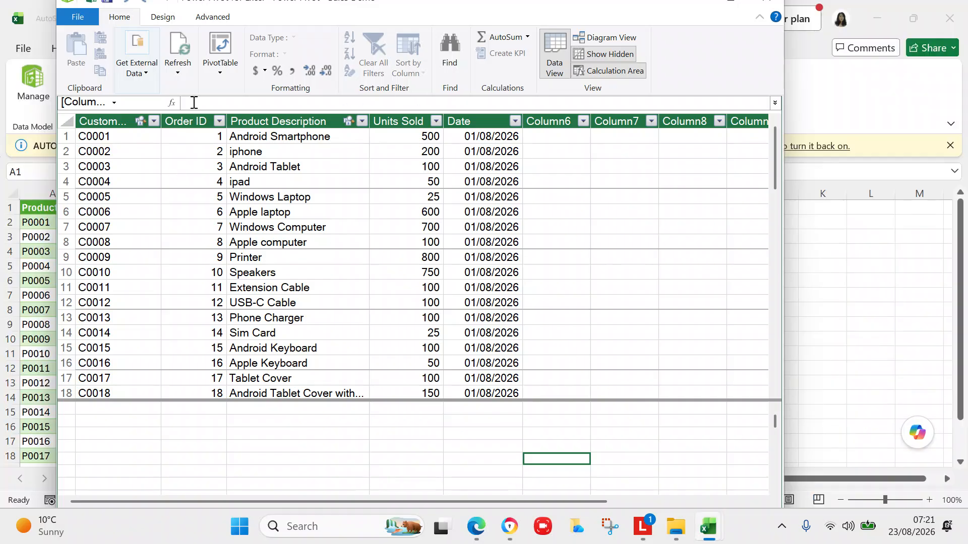
{"action": "left_click", "coordinate": [177, 74]}
{"action": "left_click", "coordinate": [189, 103]}
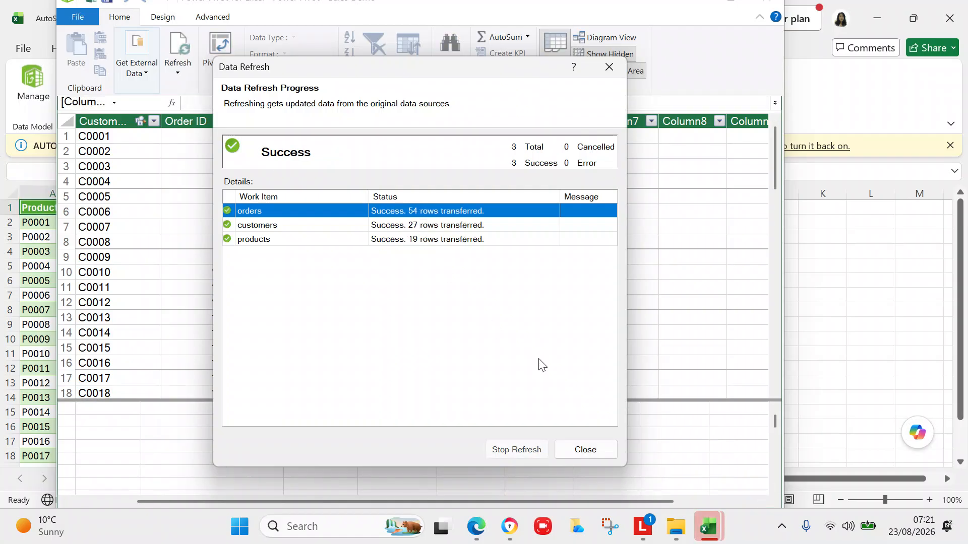
{"action": "left_click", "coordinate": [586, 451]}
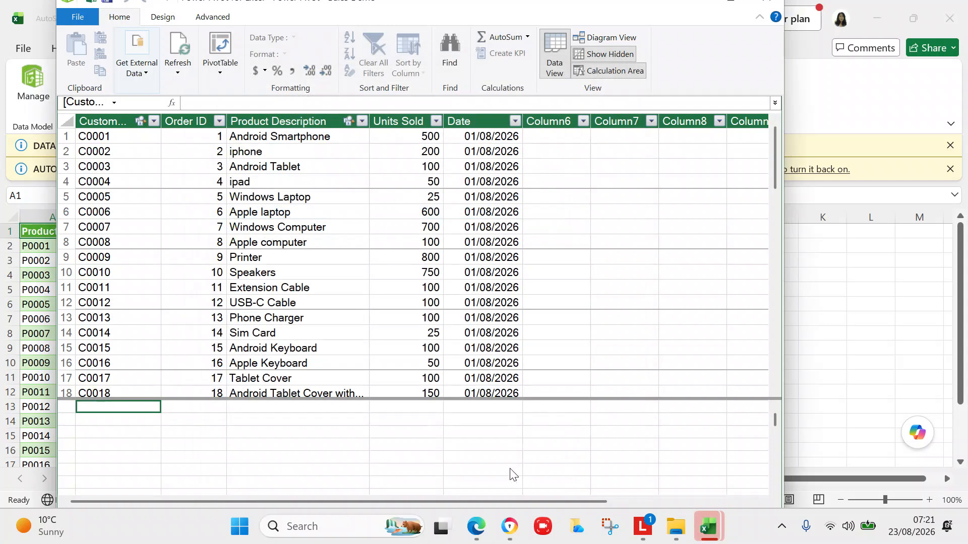
Unsnap the Power Pivot window and maximize it over the 54-record orders table.
{"action": "left_click_drag", "start_coordinate": [504, 500], "coordinate": [420, 490]}
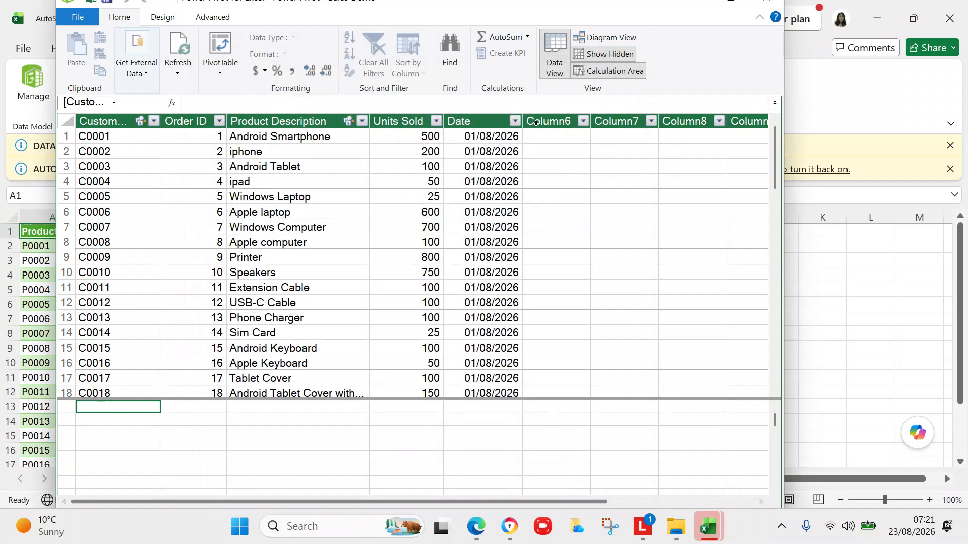
{"action": "left_click", "coordinate": [511, 20]}
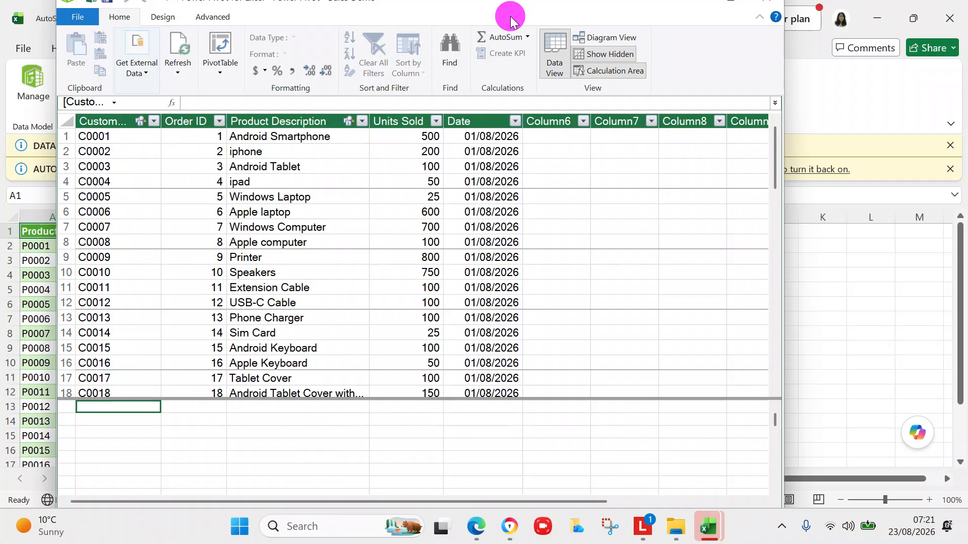
{"action": "left_click", "coordinate": [680, 9]}
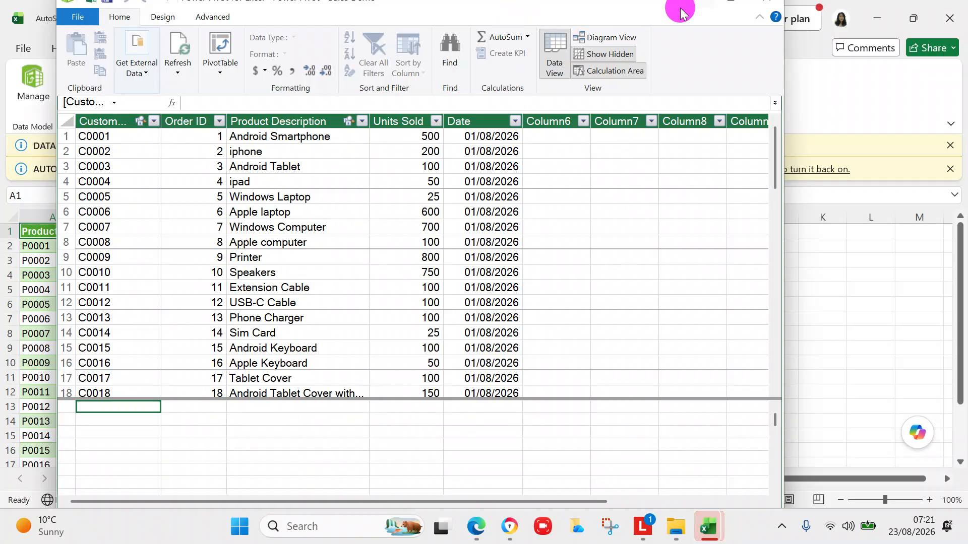
{"action": "left_click", "coordinate": [711, 17]}
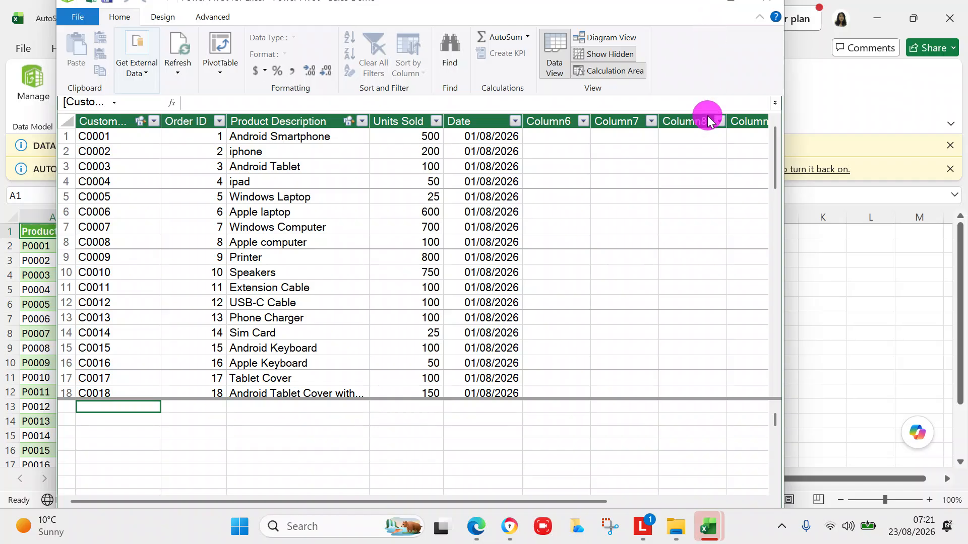
{"action": "left_click", "coordinate": [367, 457]}
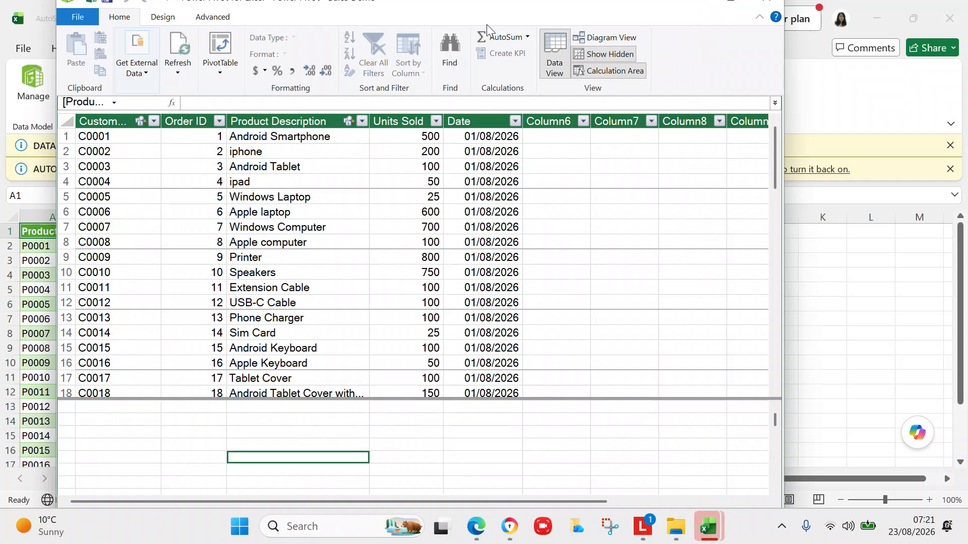
{"action": "left_click_drag", "start_coordinate": [485, 24], "coordinate": [549, 118]}
{"action": "left_click", "coordinate": [793, 101]}
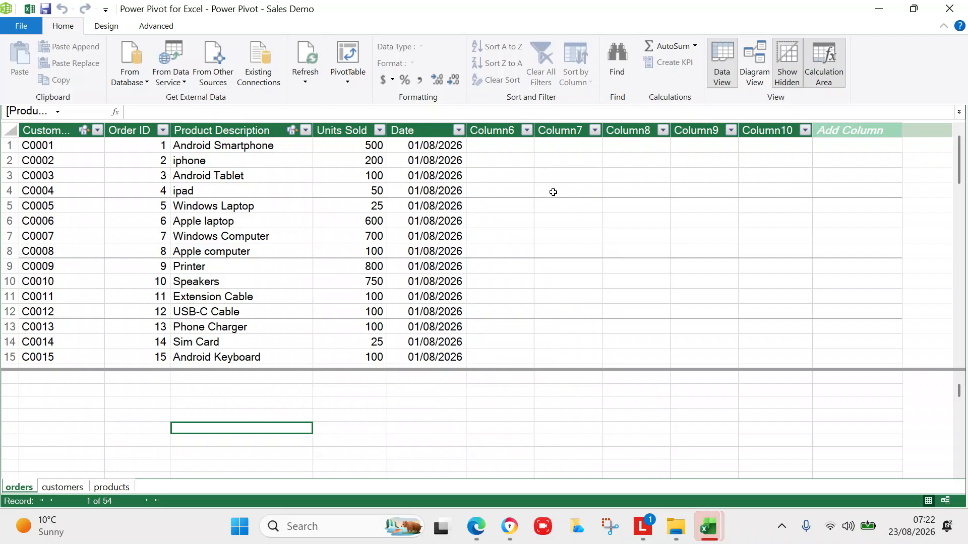
Show the 27-record customers table and run Refresh All on the data model.
{"action": "left_click", "coordinate": [61, 487]}
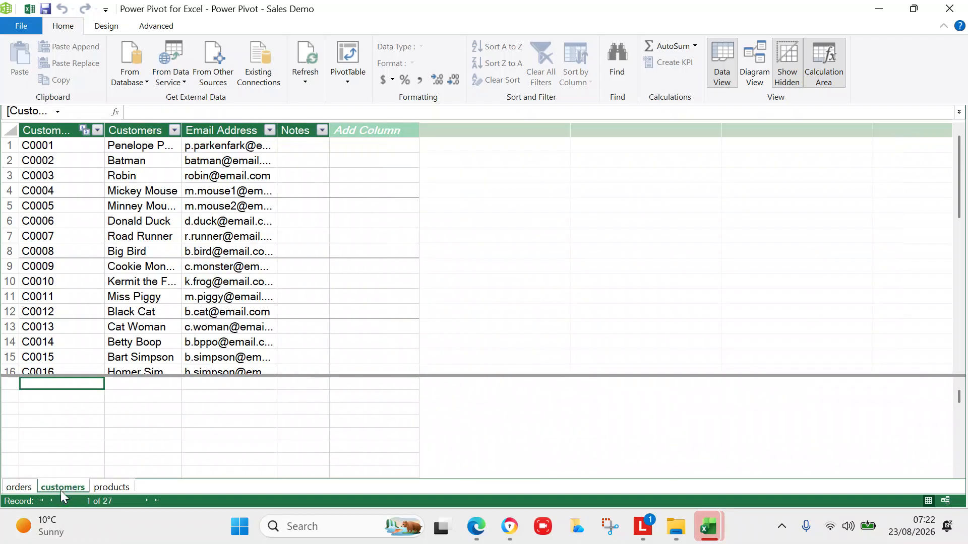
{"action": "left_click_drag", "start_coordinate": [959, 206], "coordinate": [956, 298]}
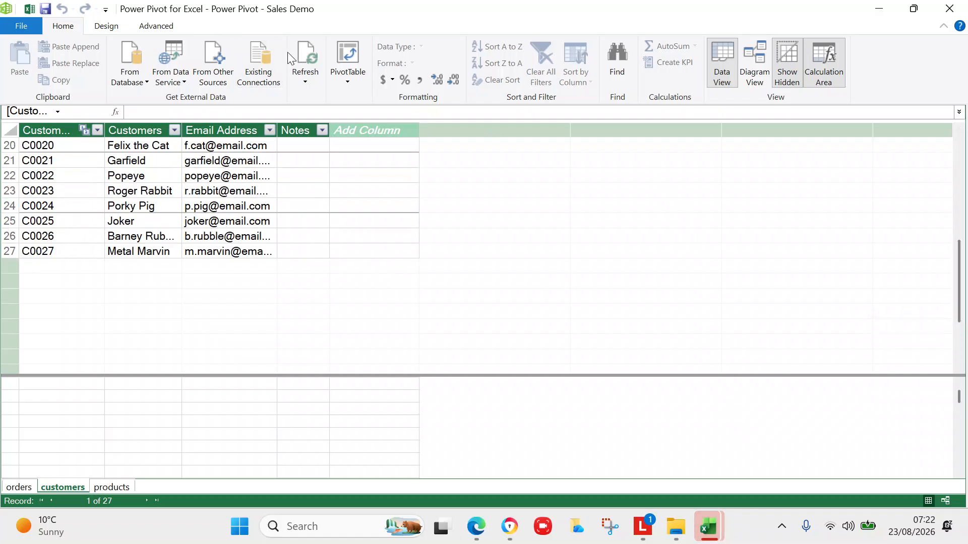
{"action": "left_click", "coordinate": [304, 73]}
{"action": "left_click", "coordinate": [327, 112]}
{"action": "left_click", "coordinate": [581, 240]}
{"action": "mouse_move", "coordinate": [712, 519]}
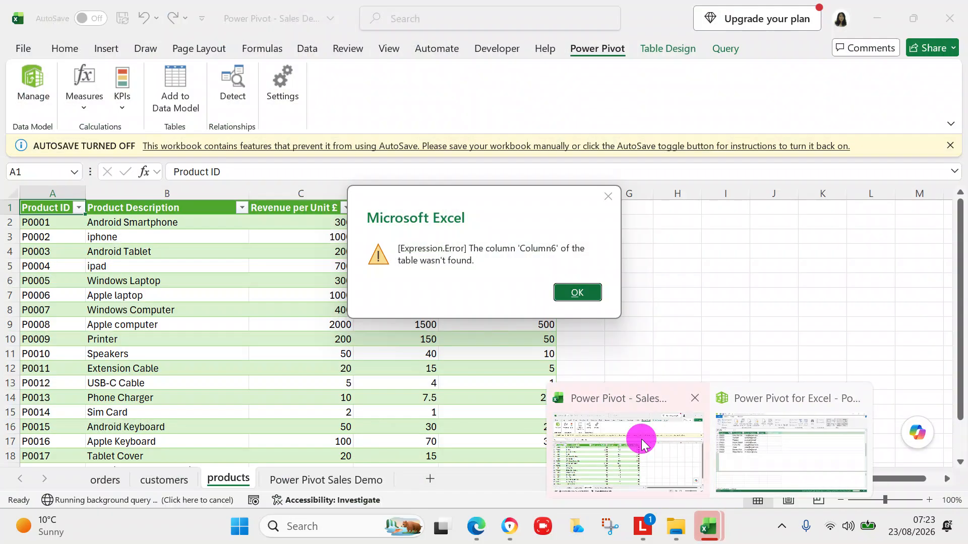
Dismiss the Expression.Error dialogs reporting that Column6 wasn't found.
{"action": "left_click", "coordinate": [644, 444]}
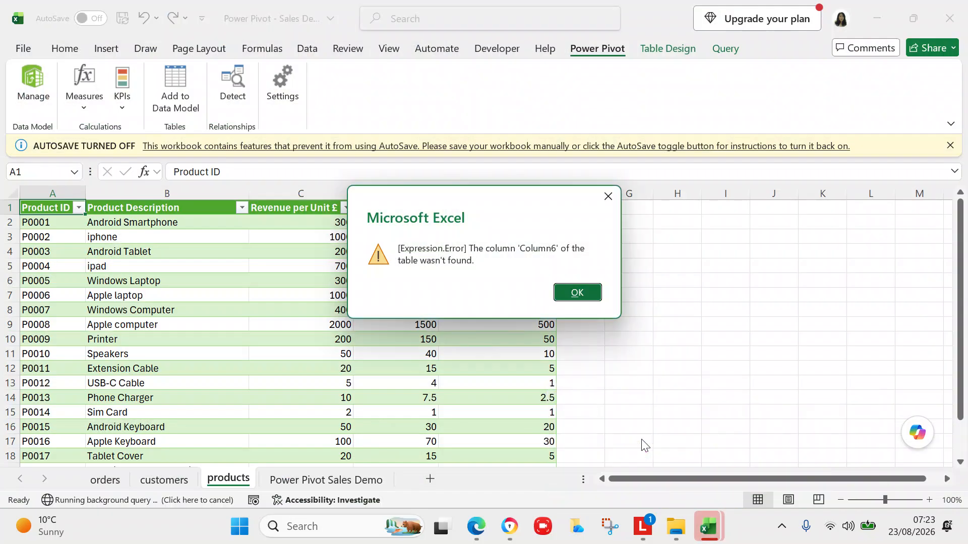
{"action": "left_click", "coordinate": [590, 296]}
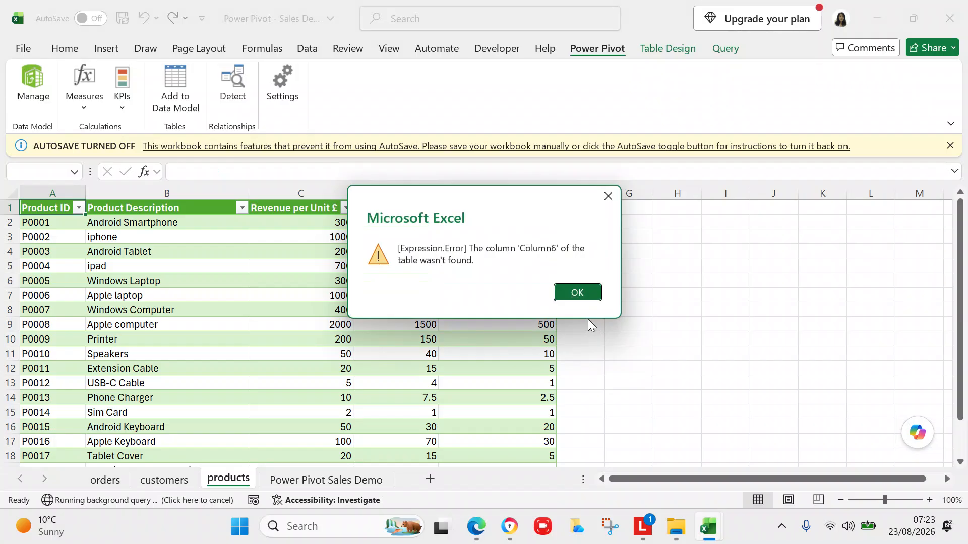
{"action": "left_click", "coordinate": [578, 295]}
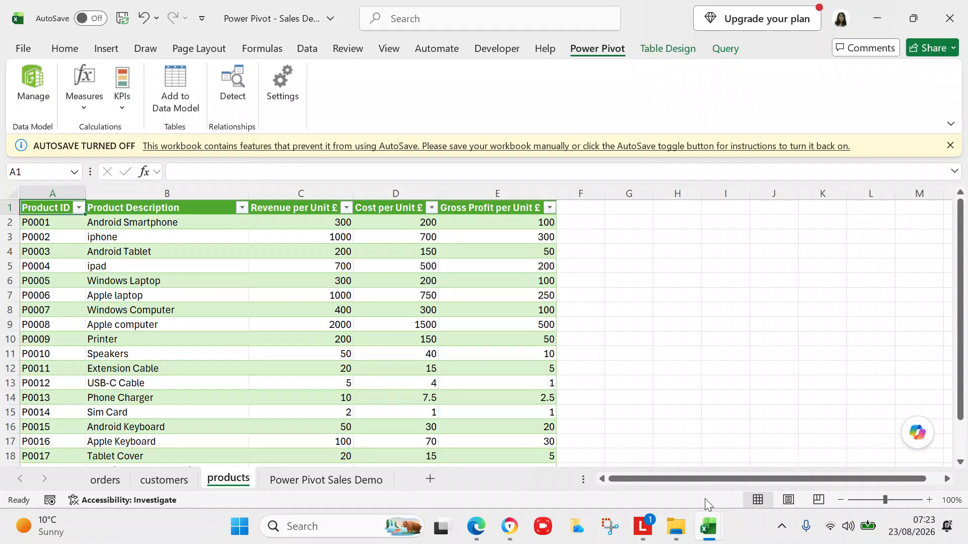
{"action": "left_click", "coordinate": [709, 525]}
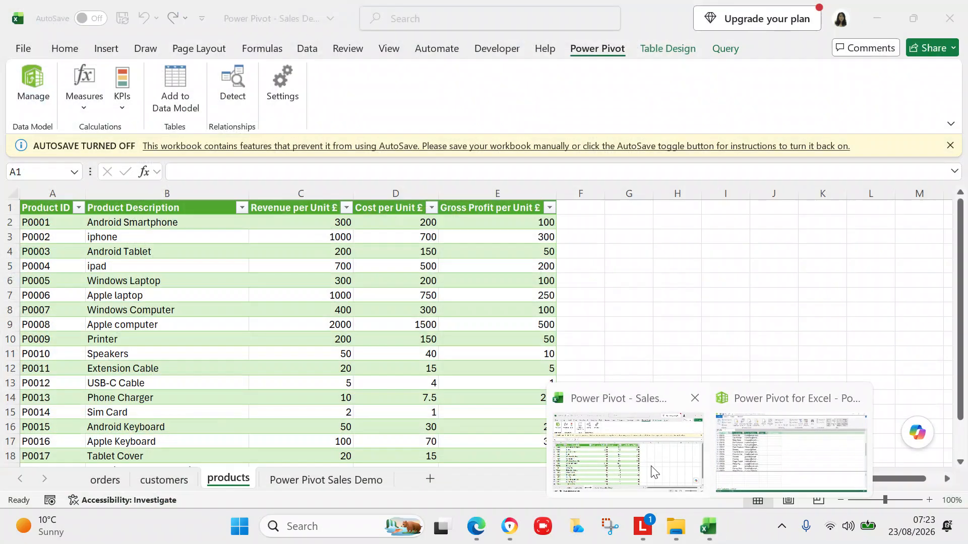
Close the refresh summary, check the customers table's 28 records, then show the 19-record products table.
{"action": "mouse_move", "coordinate": [773, 454]}
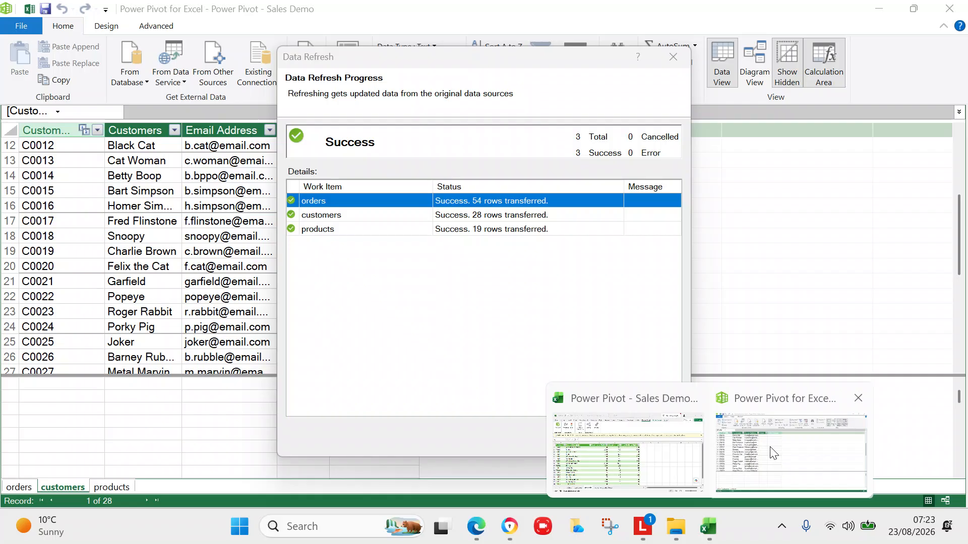
{"action": "left_click", "coordinate": [771, 453]}
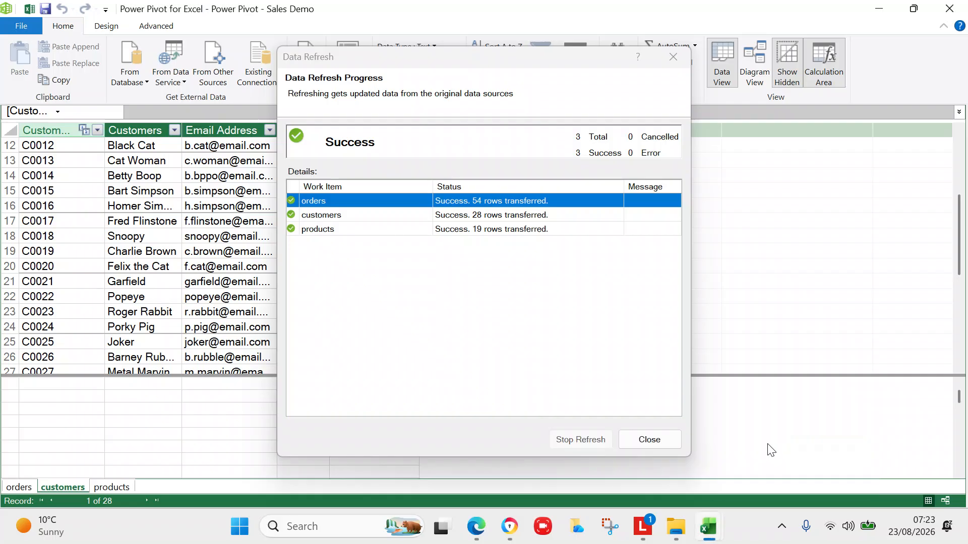
{"action": "left_click", "coordinate": [648, 441]}
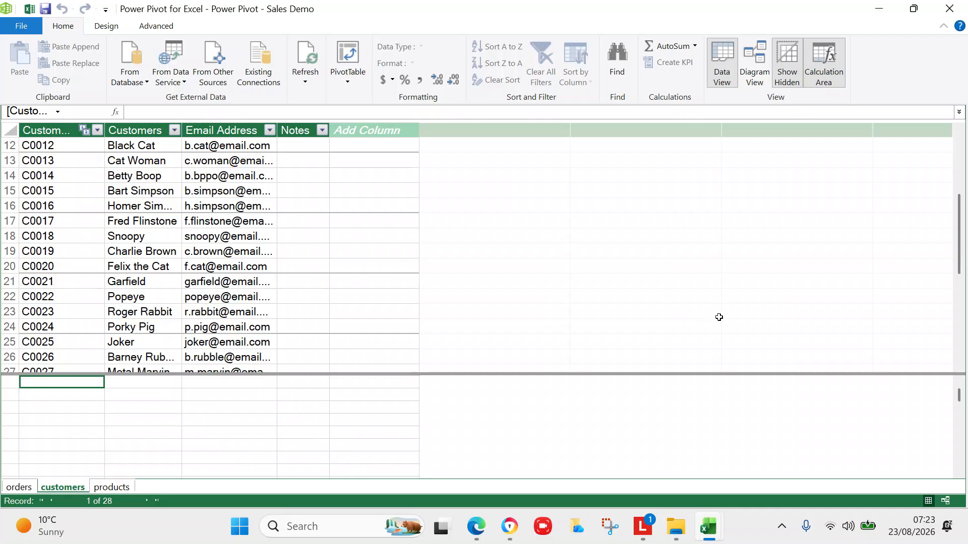
{"action": "mouse_move", "coordinate": [959, 256]}
{"action": "left_mouse_down"}
{"action": "mouse_move", "coordinate": [959, 322]}
{"action": "mouse_move", "coordinate": [961, 310]}
{"action": "left_mouse_up"}
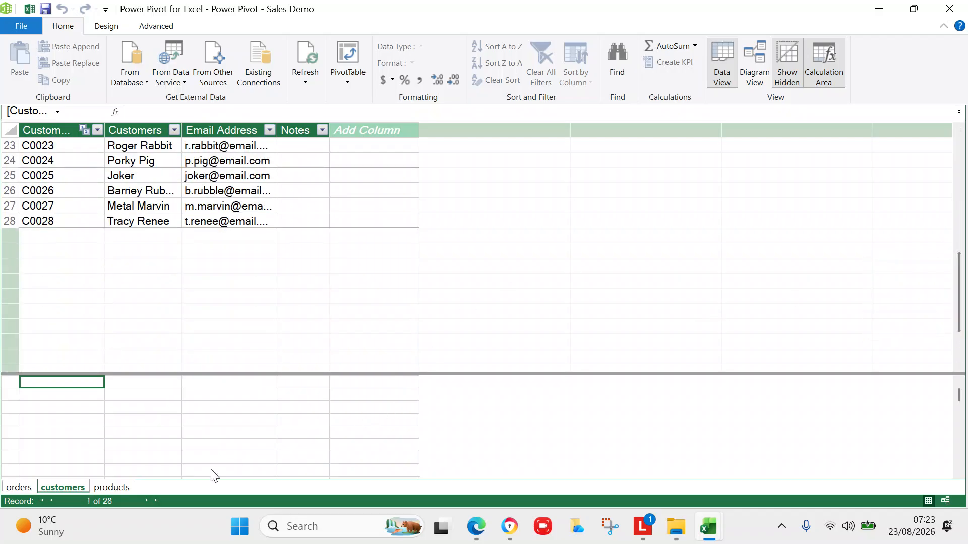
{"action": "left_click", "coordinate": [116, 485]}
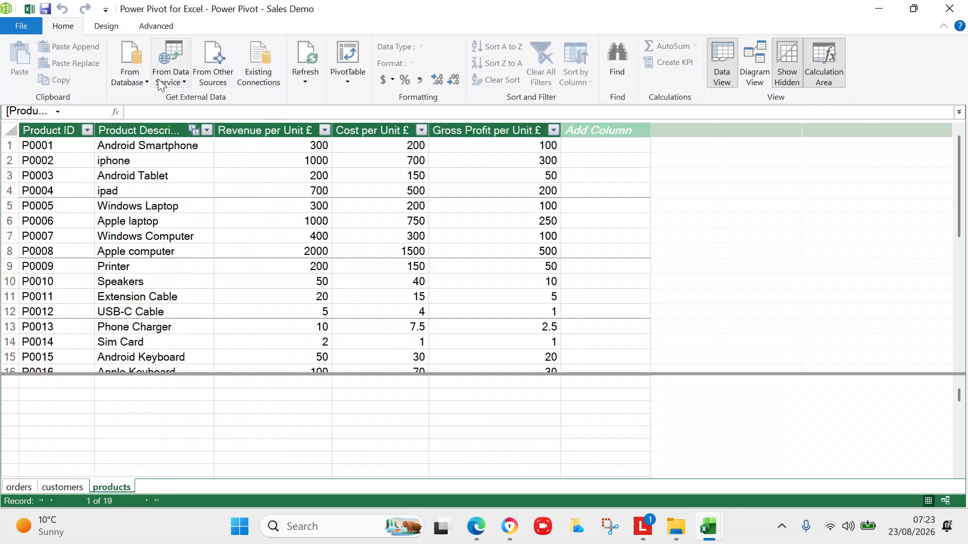
Run Refresh All again, close the summary and dismiss the Column6-not-found error.
{"action": "left_click", "coordinate": [308, 82]}
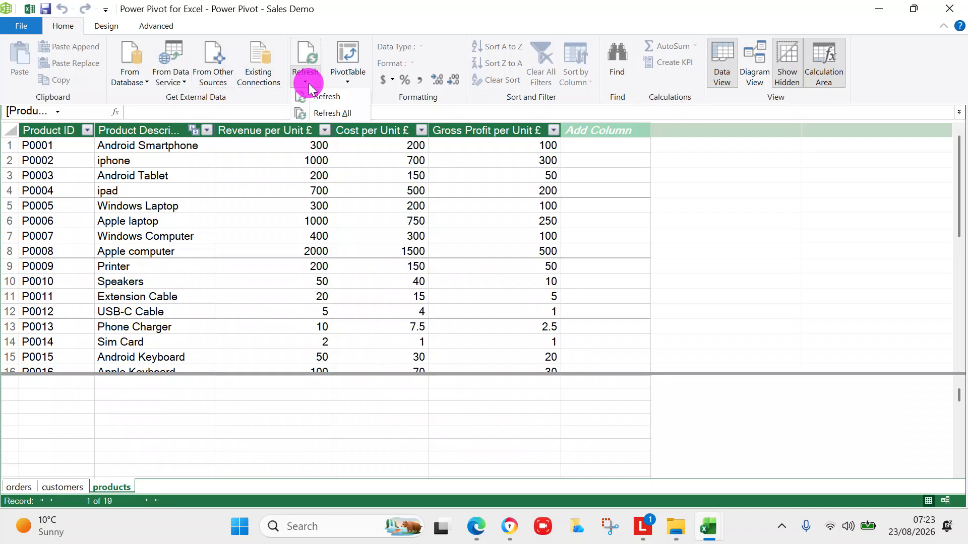
{"action": "left_click", "coordinate": [316, 110]}
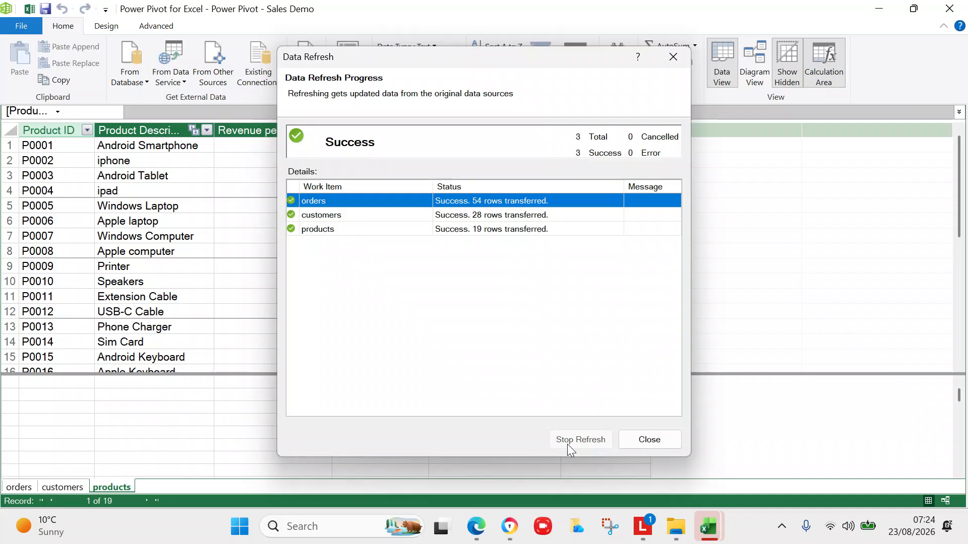
{"action": "left_click", "coordinate": [641, 441]}
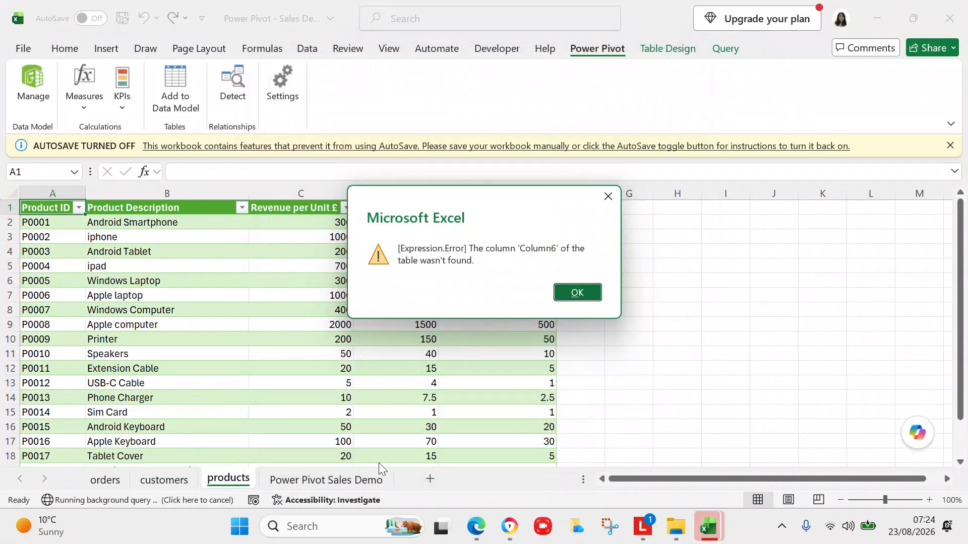
{"action": "left_click", "coordinate": [574, 291]}
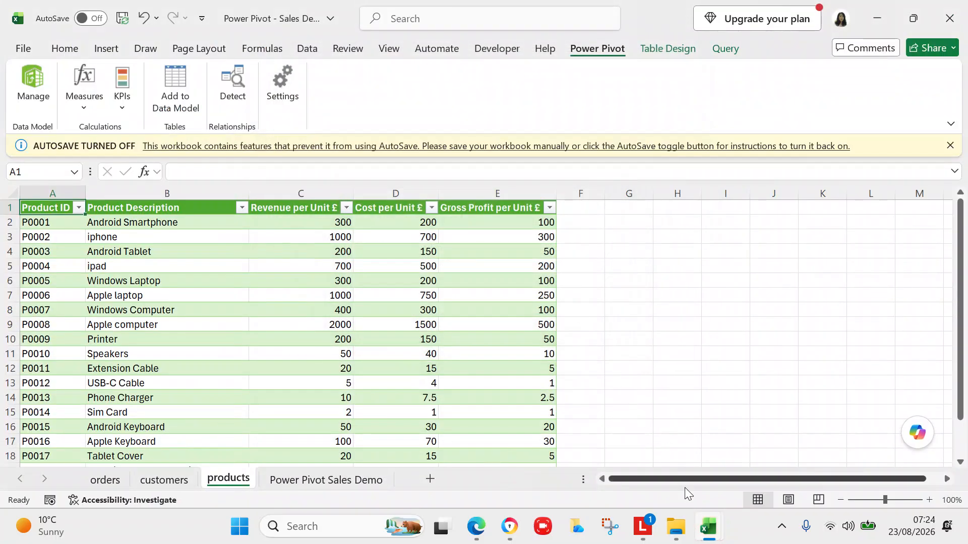
Return to the Power Pivot window on the 19-record products table.
{"action": "left_click", "coordinate": [708, 526]}
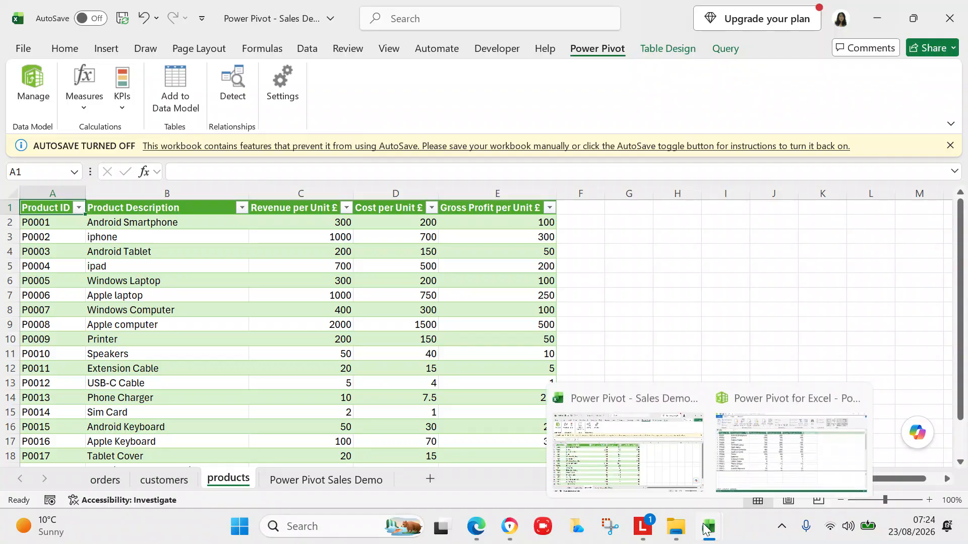
{"action": "left_click", "coordinate": [669, 465]}
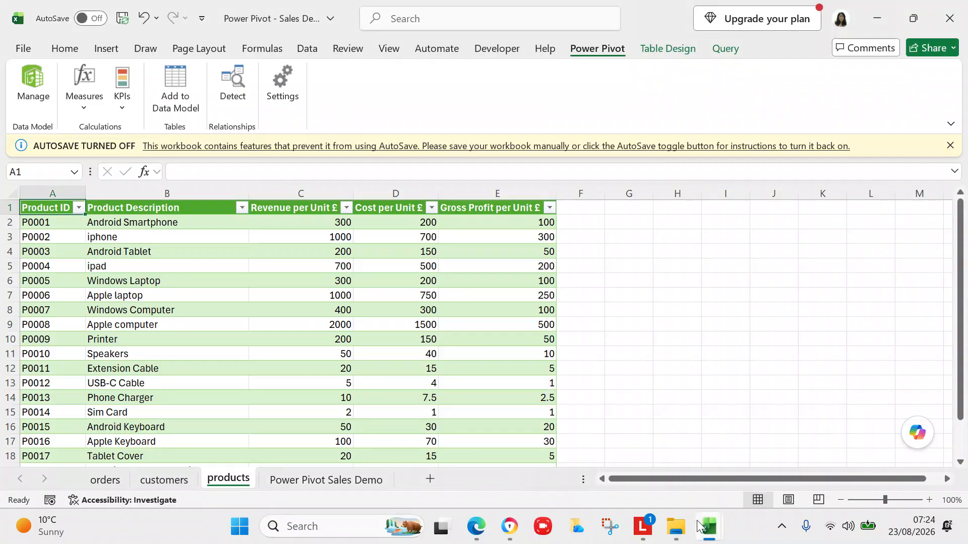
{"action": "mouse_move", "coordinate": [708, 528]}
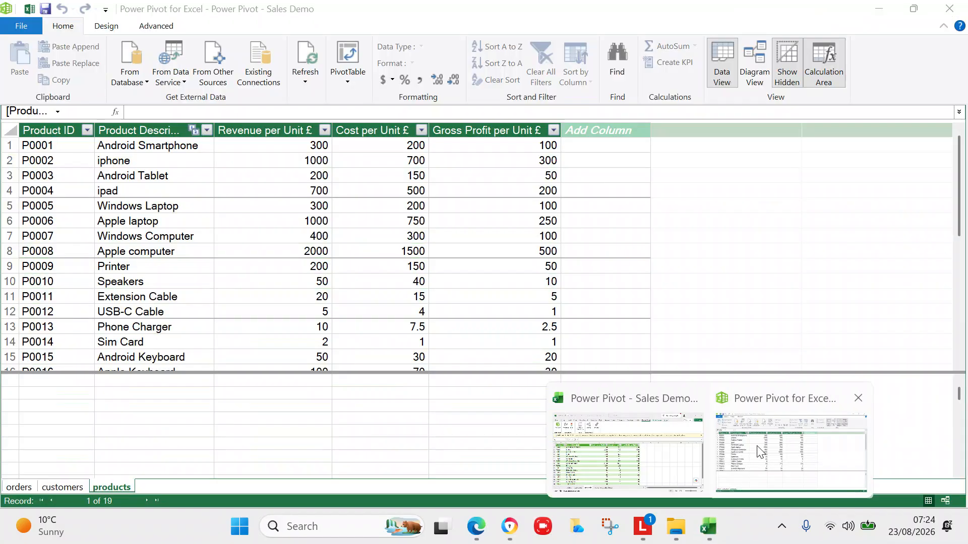
{"action": "left_click", "coordinate": [758, 451]}
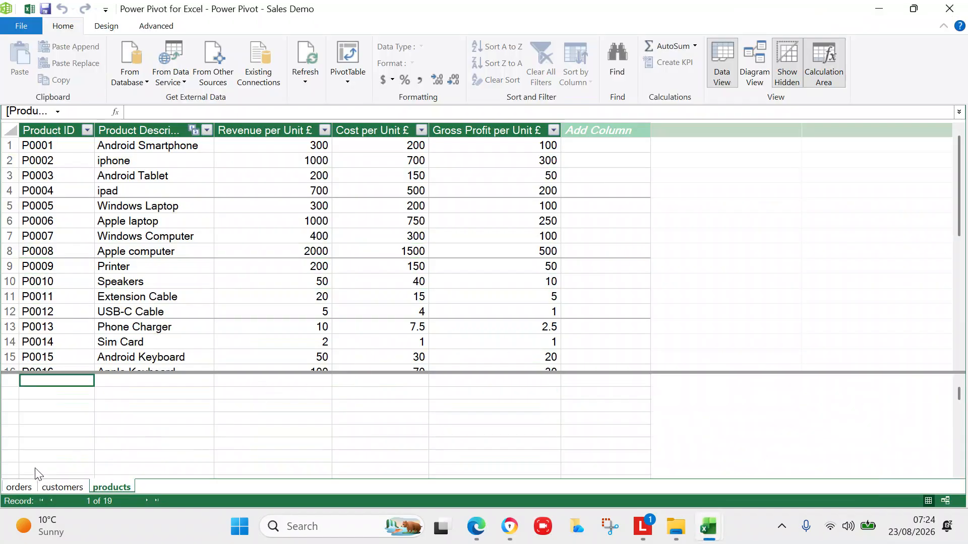
Scroll through the orders and customers tables, ending on the orders grid.
{"action": "left_click", "coordinate": [17, 487]}
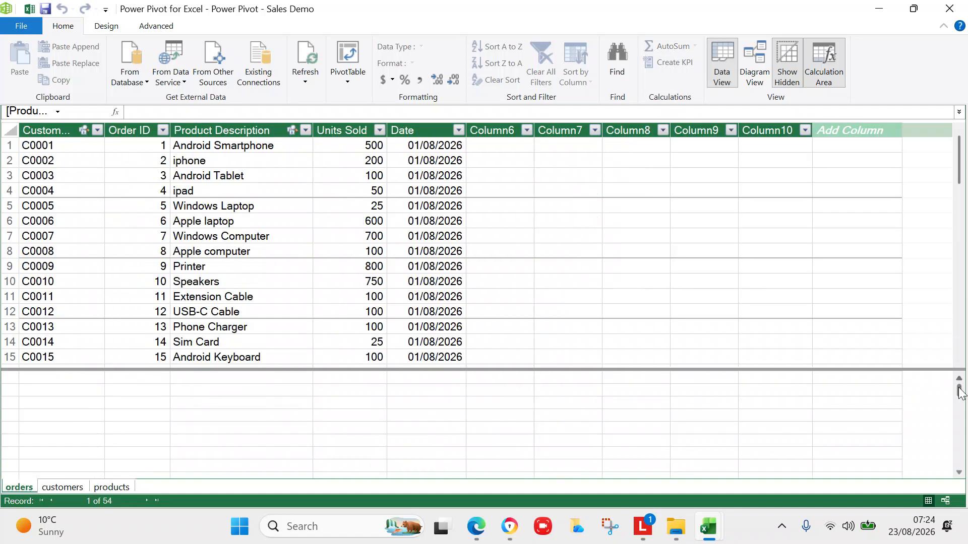
{"action": "left_click_drag", "start_coordinate": [961, 169], "coordinate": [963, 325]}
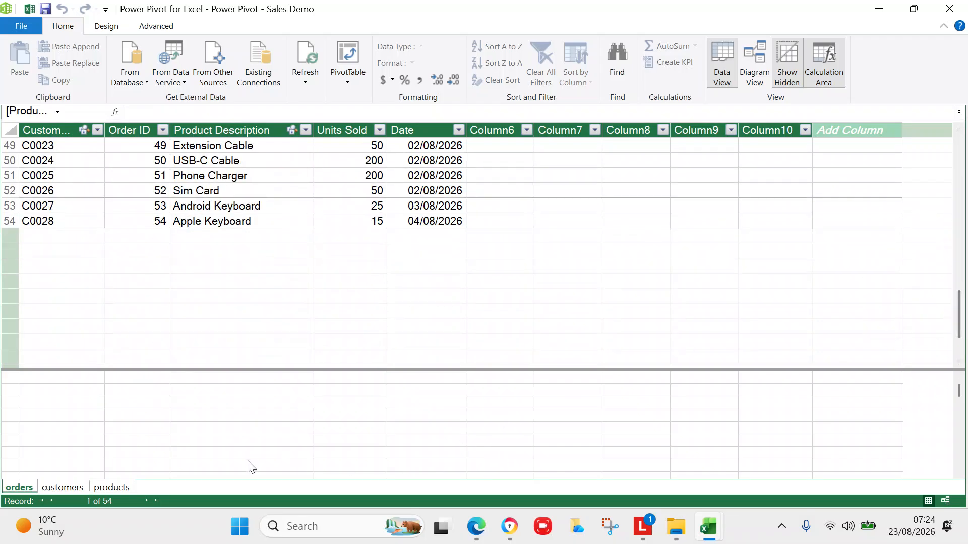
{"action": "left_click", "coordinate": [63, 488]}
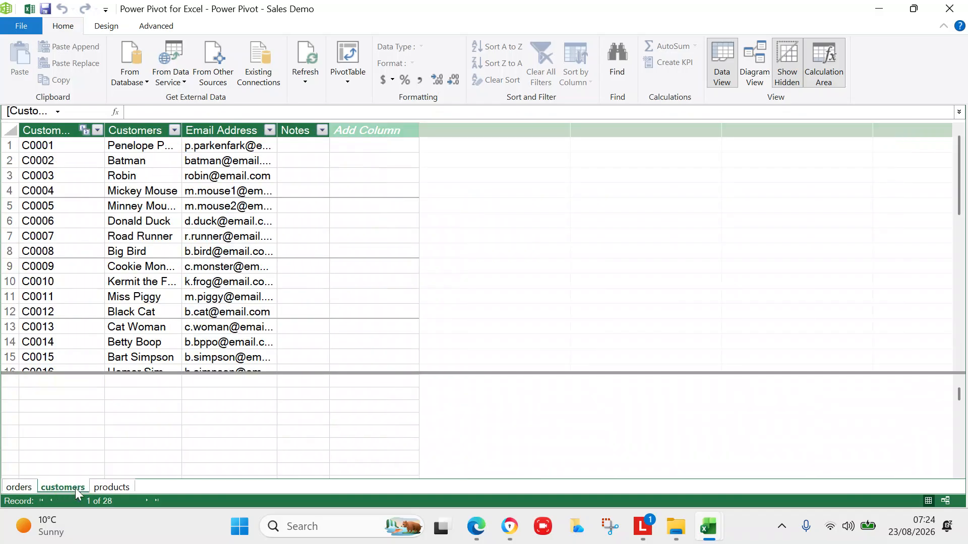
{"action": "left_click_drag", "start_coordinate": [961, 198], "coordinate": [957, 301]}
{"action": "left_click", "coordinate": [18, 488]}
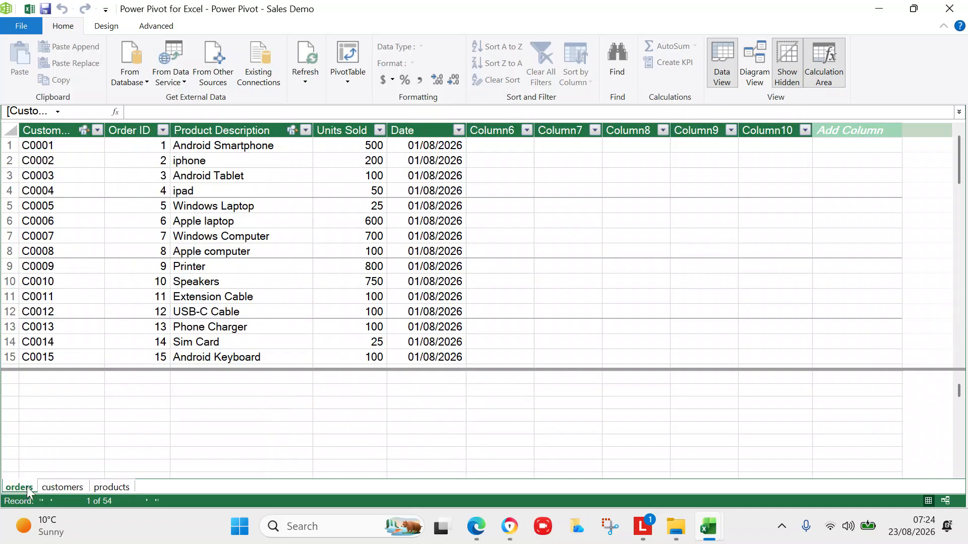
{"action": "mouse_move", "coordinate": [957, 176]}
{"action": "left_mouse_down"}
{"action": "mouse_move", "coordinate": [960, 330]}
{"action": "mouse_move", "coordinate": [964, 177]}
{"action": "left_mouse_up"}
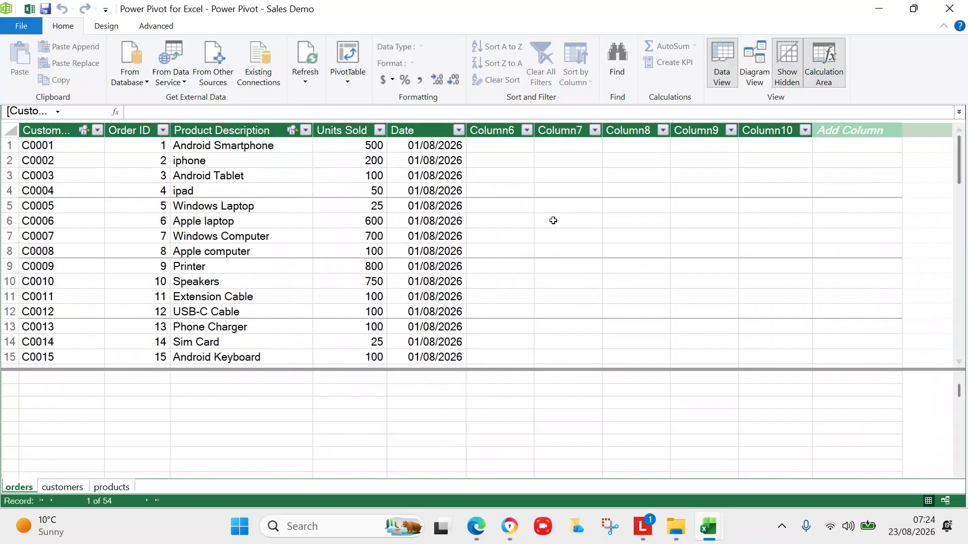
Select the blank Column6 in orders and check its right-click actions.
{"action": "left_click", "coordinate": [506, 132]}
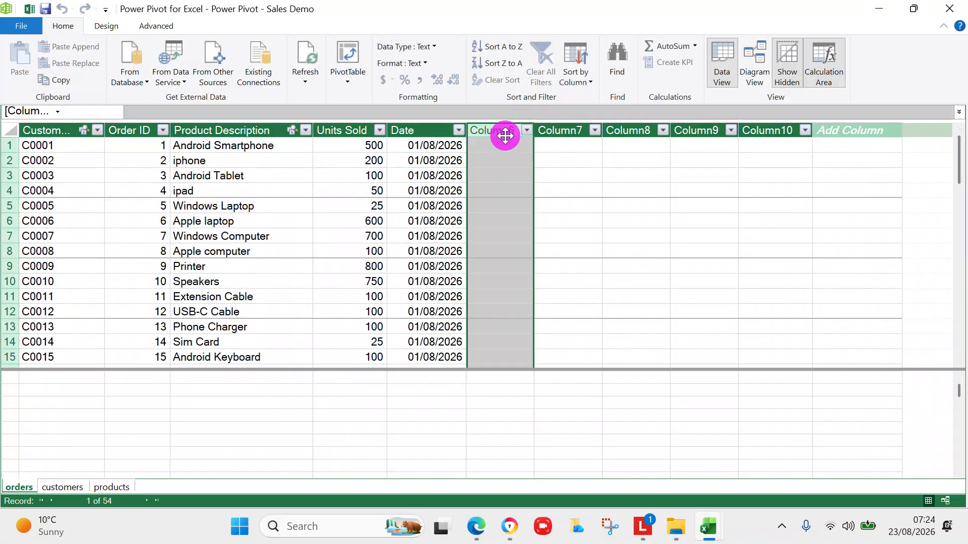
{"action": "right_click", "coordinate": [509, 193]}
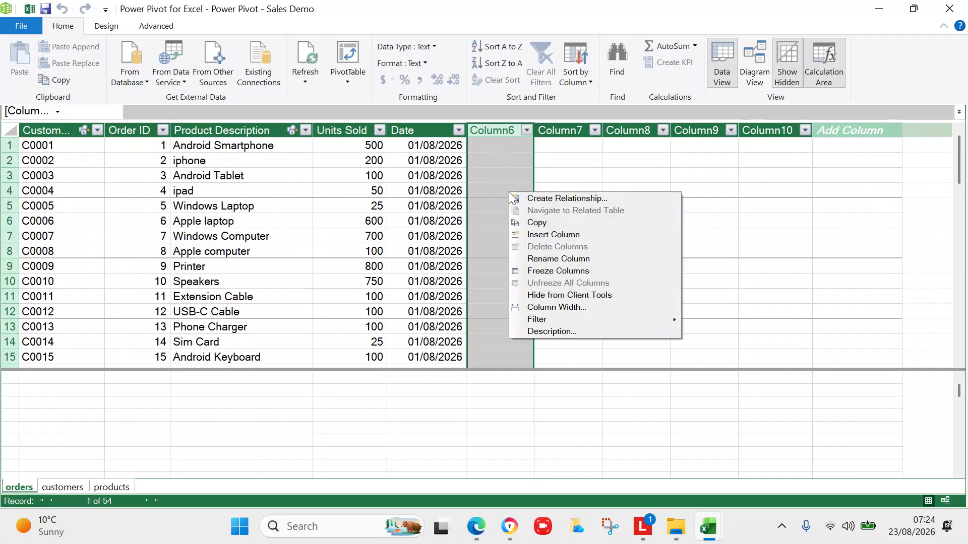
{"action": "key", "text": "Escape"}
{"action": "key", "text": "Right"}
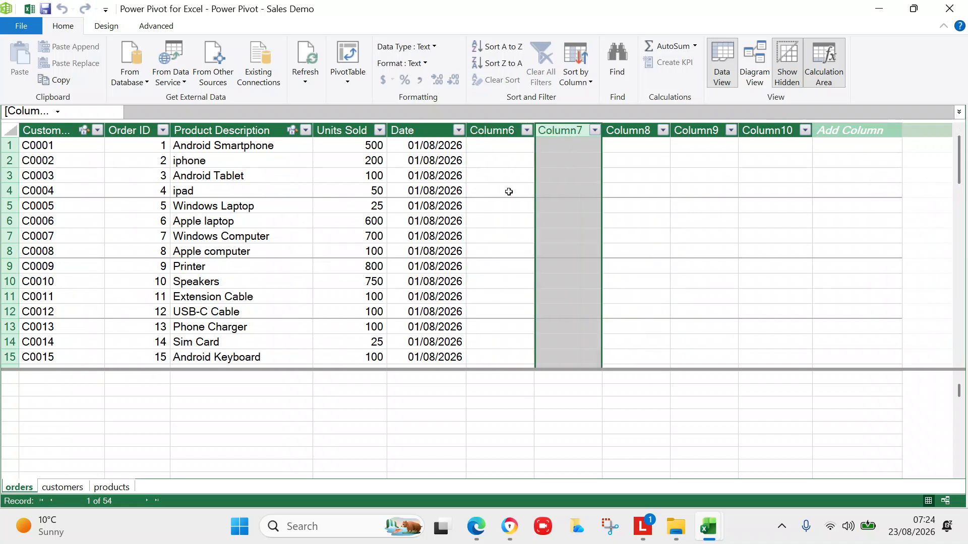
{"action": "key", "text": "Left"}
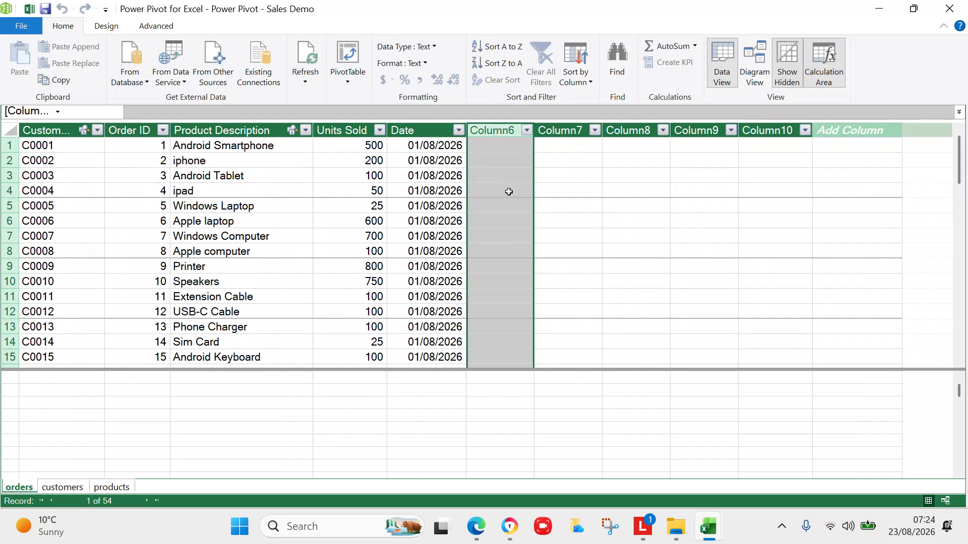
{"action": "key", "text": "Right"}
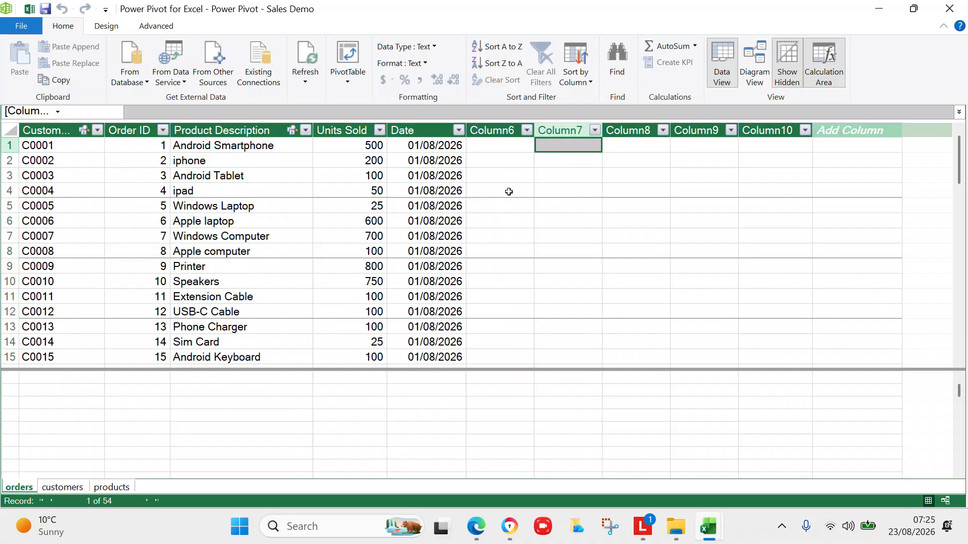
{"action": "left_click", "coordinate": [495, 130]}
{"action": "left_click", "coordinate": [496, 143]}
{"action": "left_click", "coordinate": [500, 163]}
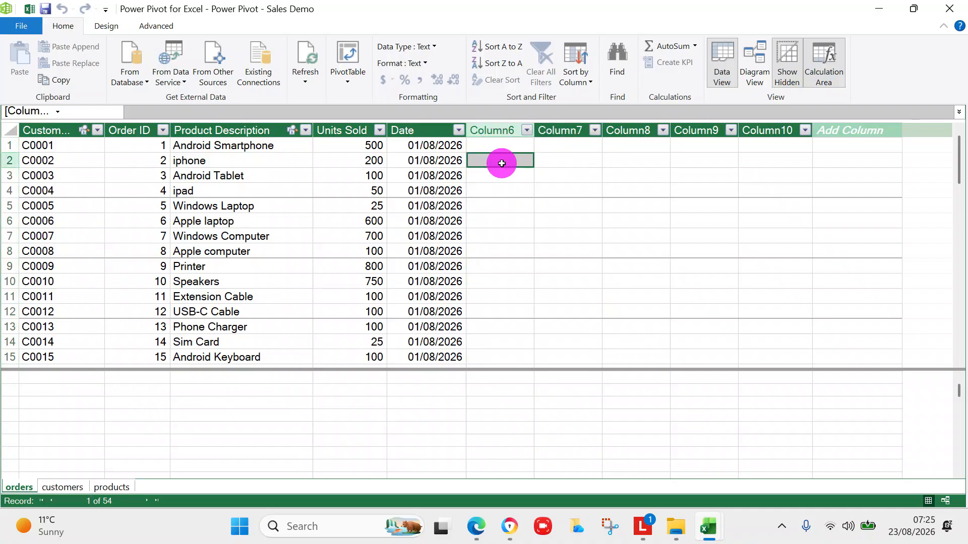
{"action": "left_click", "coordinate": [495, 143]}
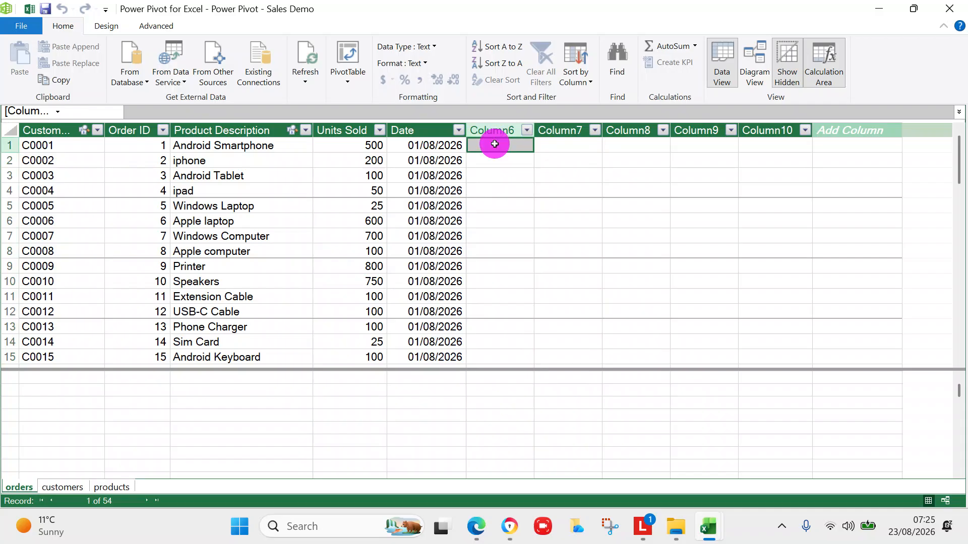
{"action": "left_click", "coordinate": [495, 132]}
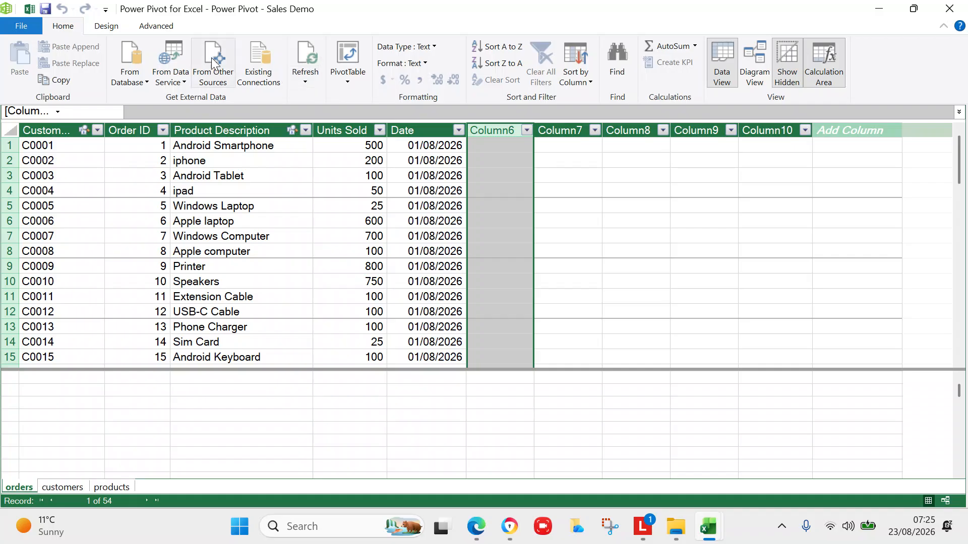
Try deleting Column6 from the Design tab, where Delete is unavailable.
{"action": "left_click", "coordinate": [108, 28]}
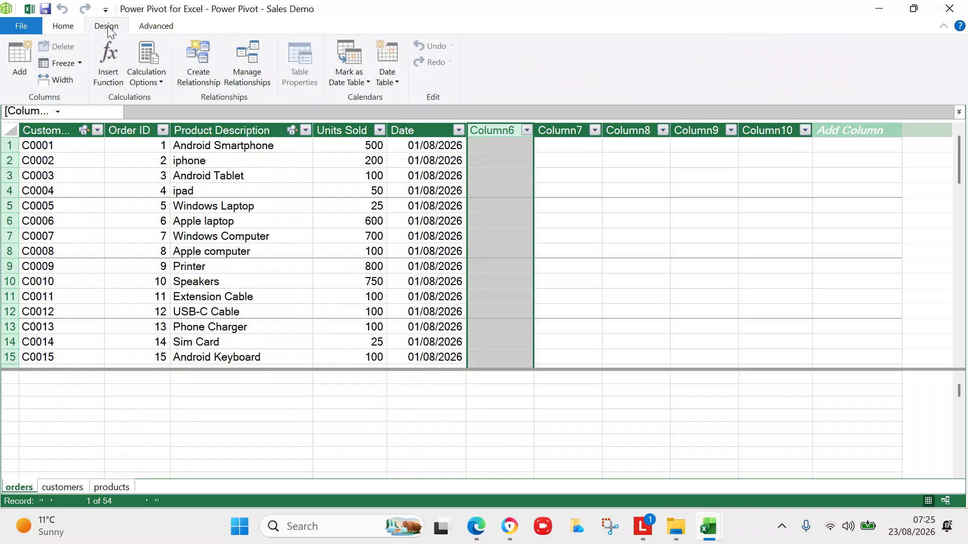
{"action": "left_click", "coordinate": [60, 43]}
{"action": "left_click", "coordinate": [555, 161]}
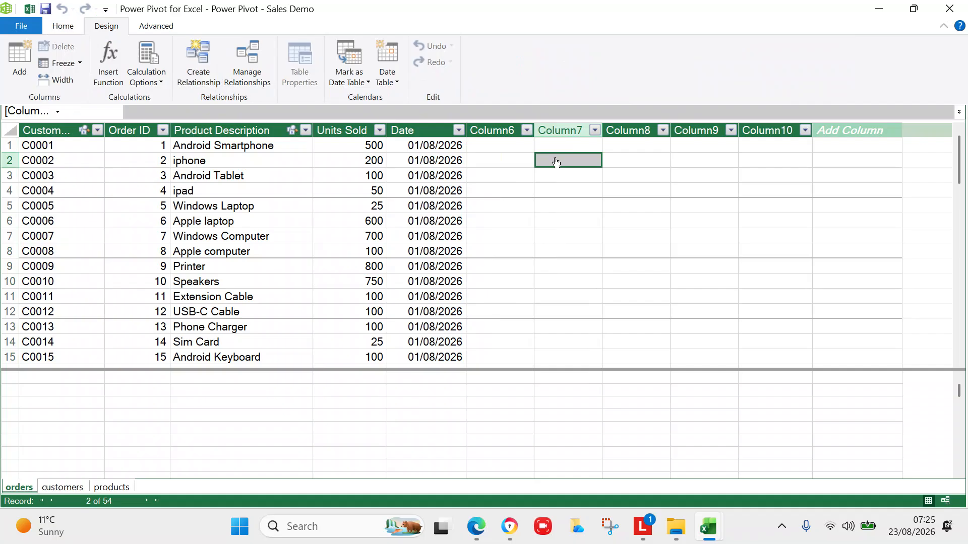
{"action": "left_click", "coordinate": [508, 130]}
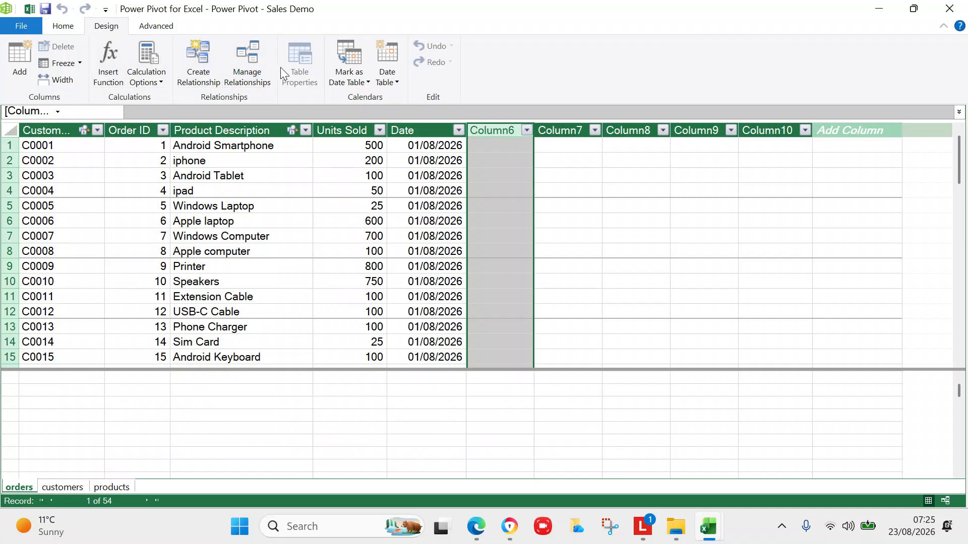
{"action": "left_click", "coordinate": [55, 27]}
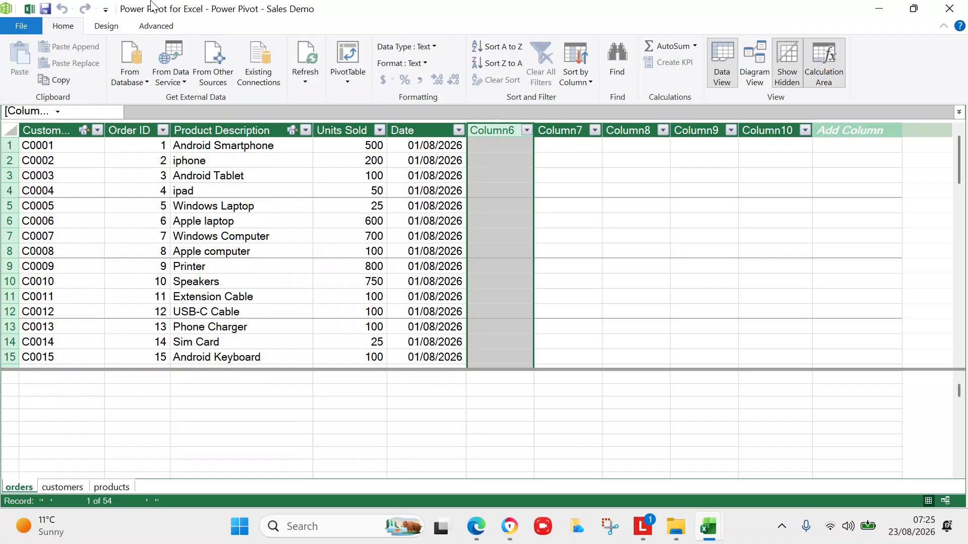
Switch to Diagram View and select Column6 in the orders table.
{"action": "left_click", "coordinate": [755, 54]}
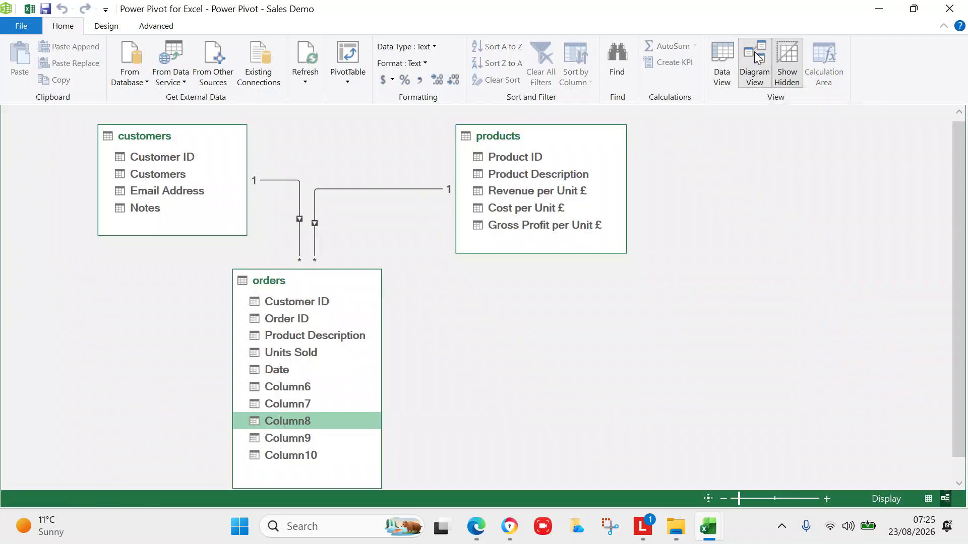
{"action": "left_click", "coordinate": [384, 323]}
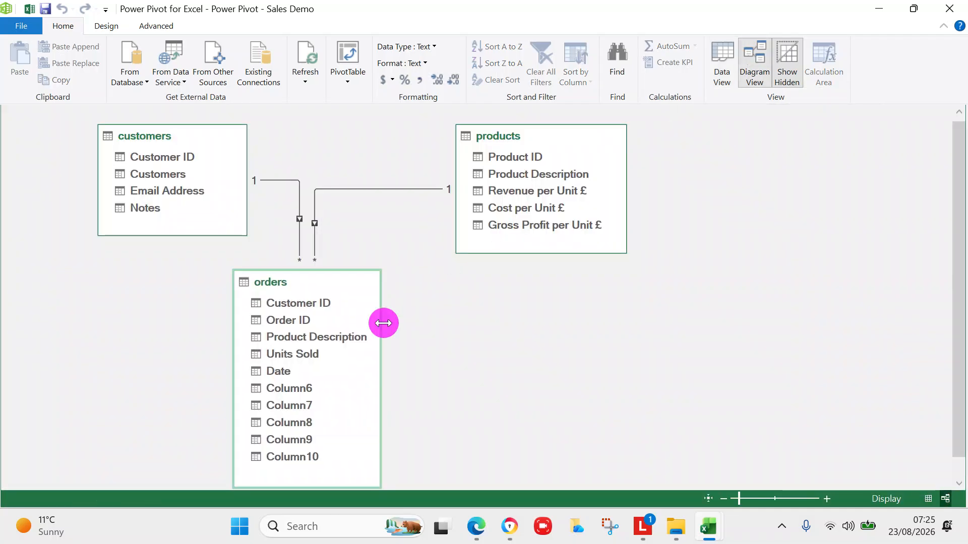
{"action": "left_click", "coordinate": [299, 387]}
Try blanking Column6's name by cutting it, then dismiss the empty-name error.
{"action": "double_click", "coordinate": [298, 386]}
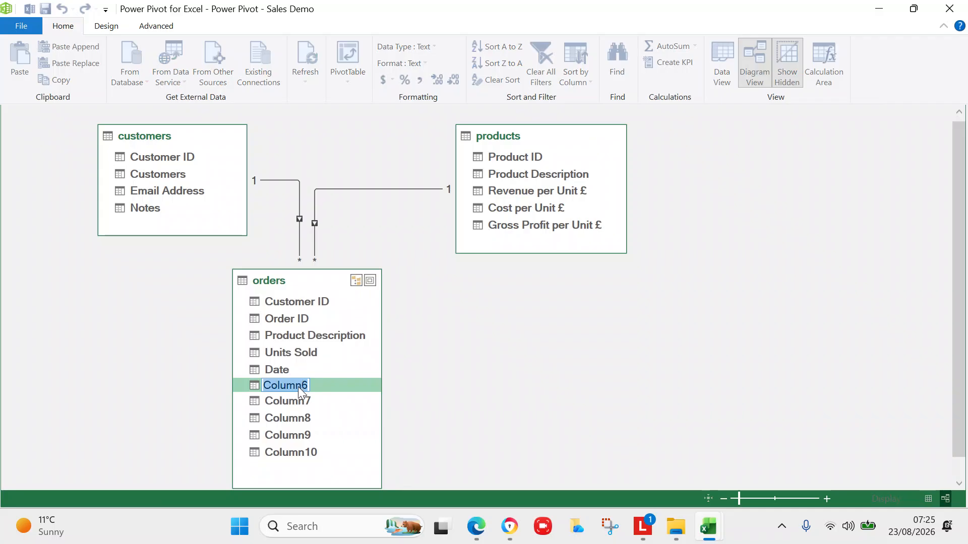
{"action": "right_click", "coordinate": [298, 386]}
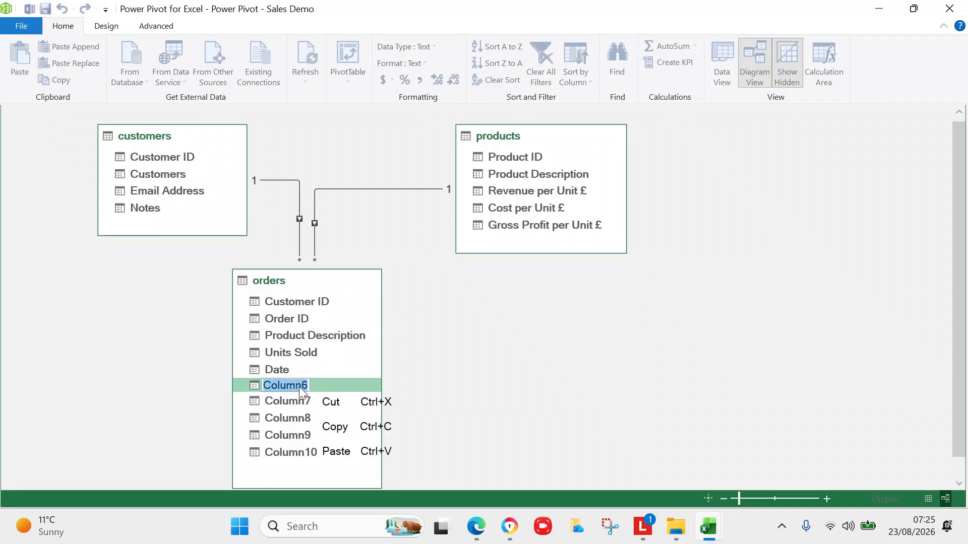
{"action": "left_click", "coordinate": [330, 403]}
{"action": "left_click", "coordinate": [331, 406]}
{"action": "left_click", "coordinate": [308, 385]}
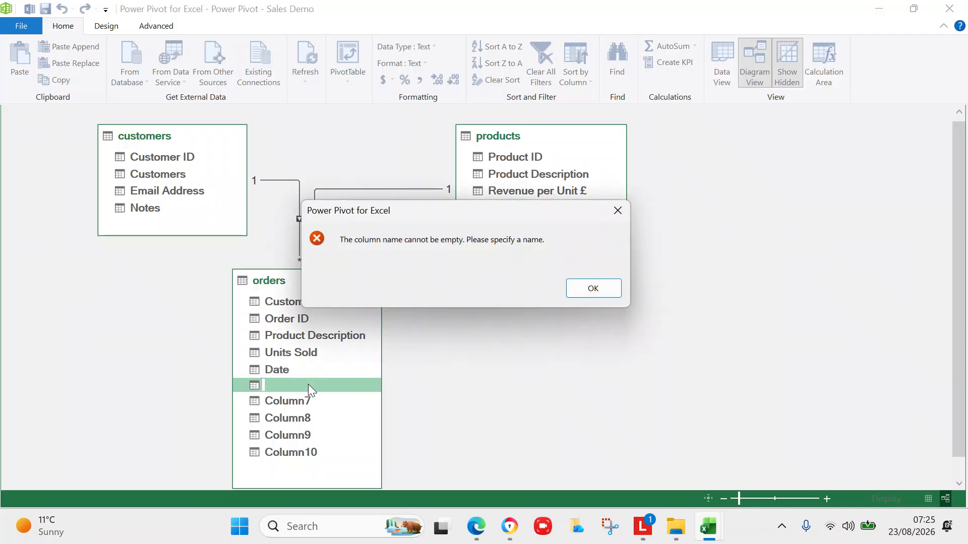
{"action": "left_click", "coordinate": [577, 289]}
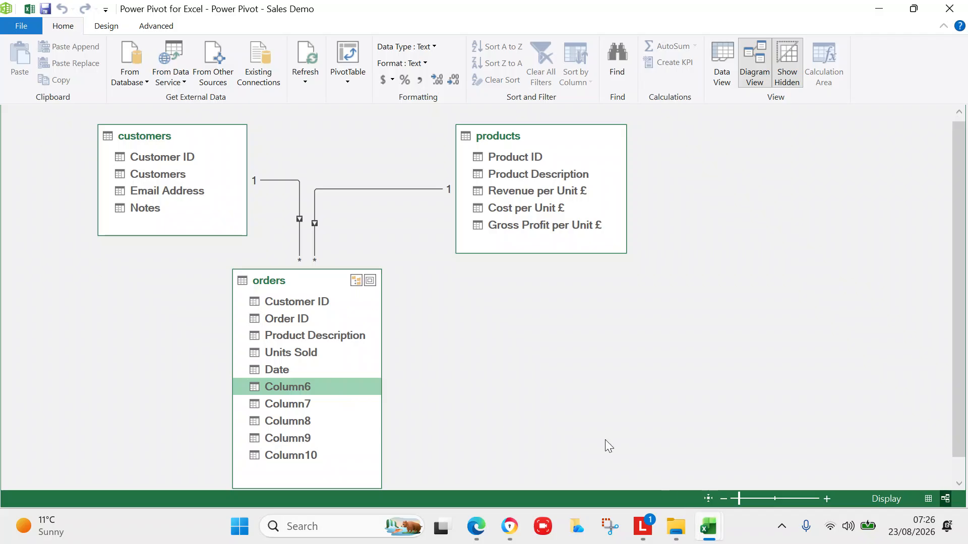
Back in Data View, try Delete Columns on the orders Column6; the column remains.
{"action": "left_click", "coordinate": [732, 68]}
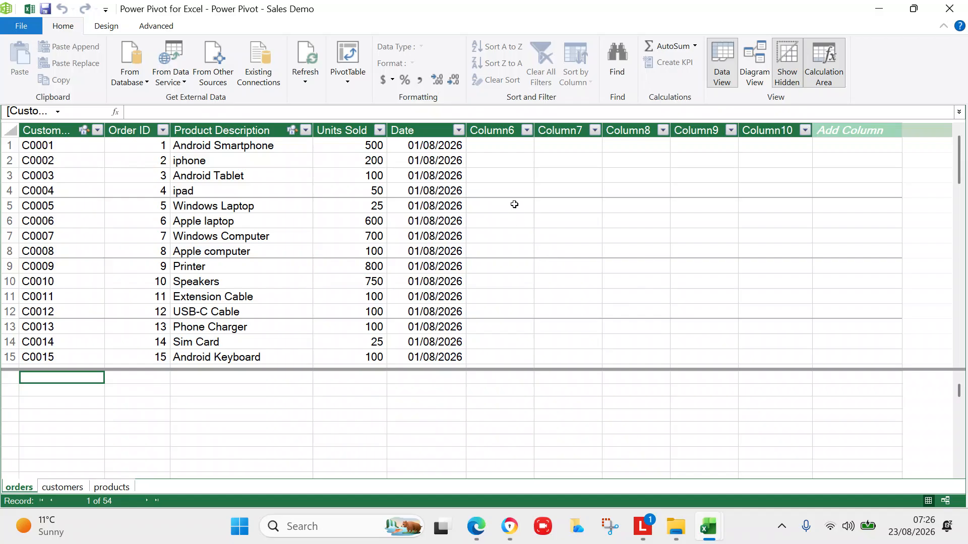
{"action": "left_click", "coordinate": [502, 132]}
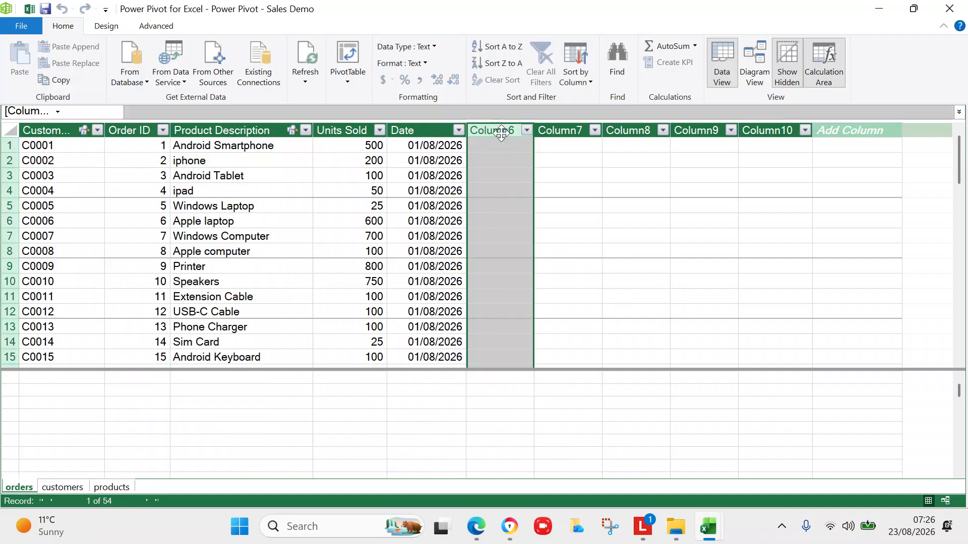
{"action": "key", "text": "Right"}
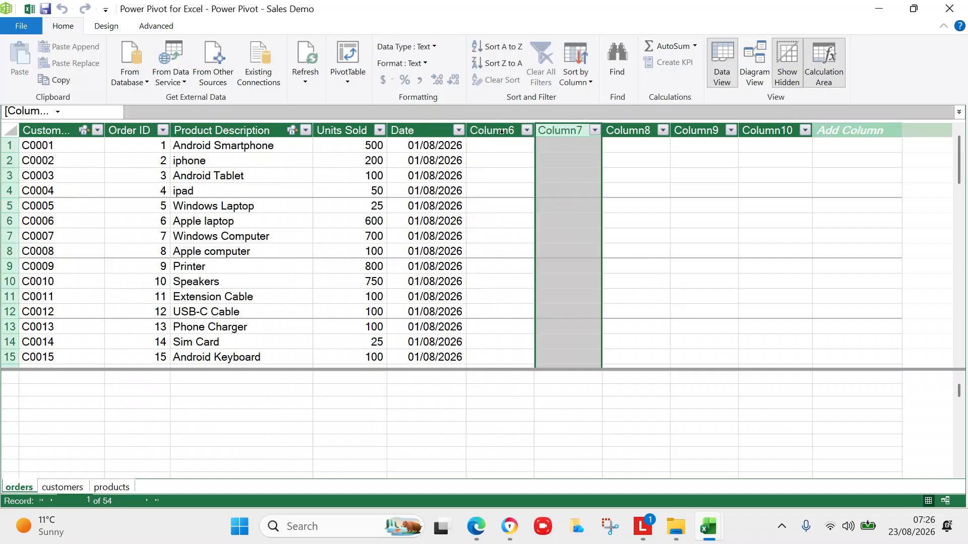
{"action": "left_click", "coordinate": [501, 132]}
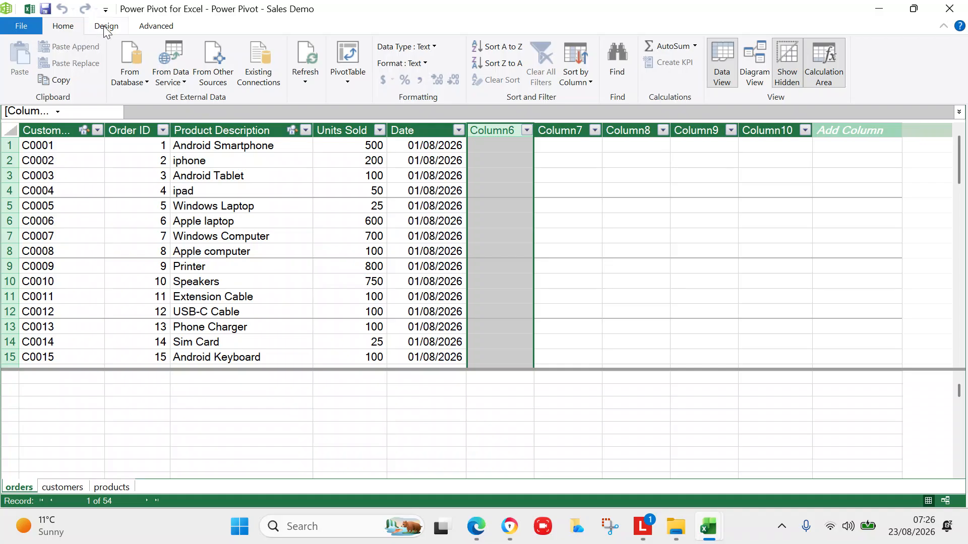
{"action": "right_click", "coordinate": [500, 170]}
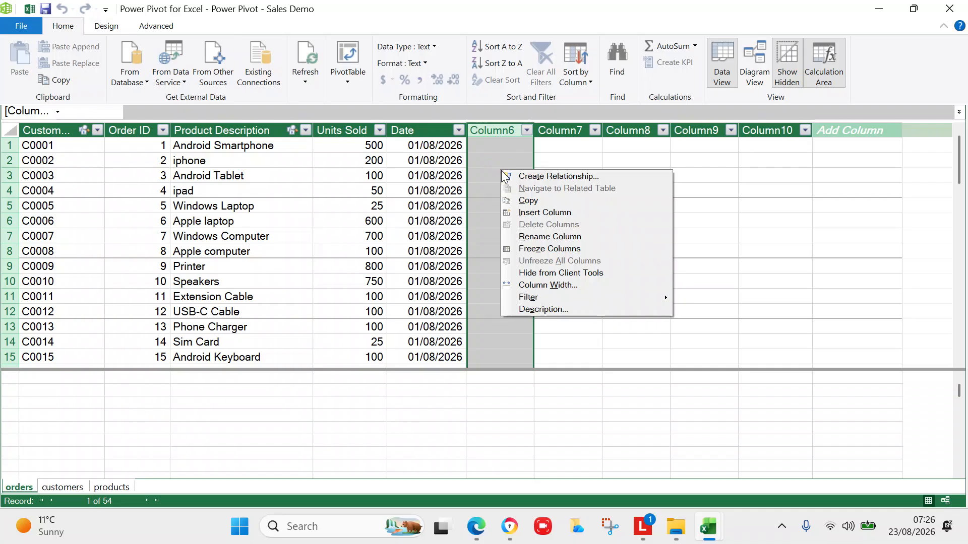
{"action": "left_click", "coordinate": [531, 225]}
{"action": "left_click", "coordinate": [494, 437]}
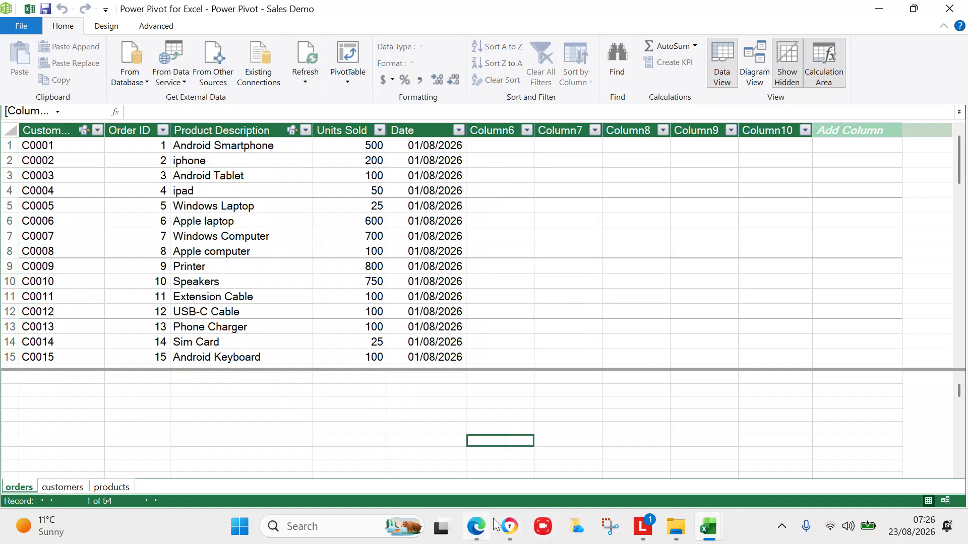
In a new Chrome tab, enter the search query 'delete column power pivot'.
{"action": "left_click", "coordinate": [510, 527]}
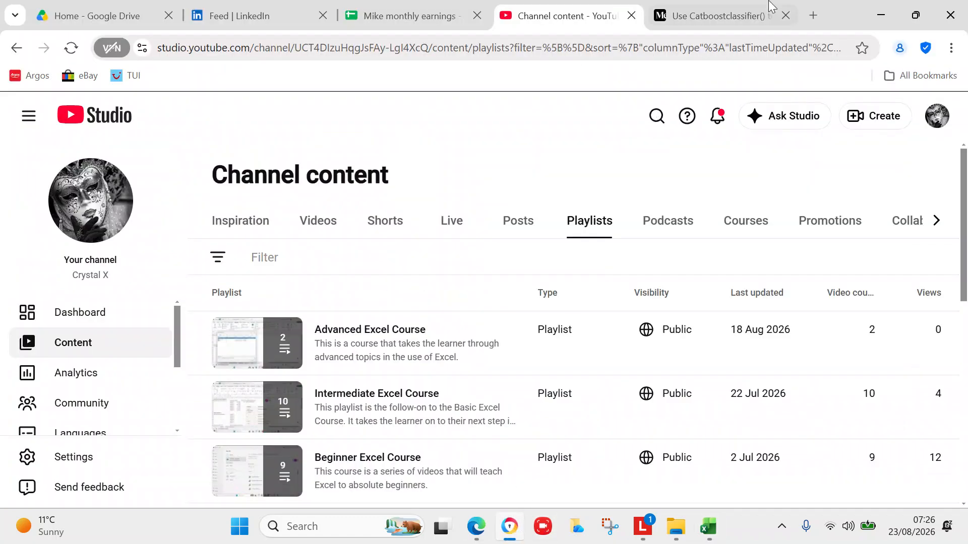
{"action": "left_click", "coordinate": [810, 15]}
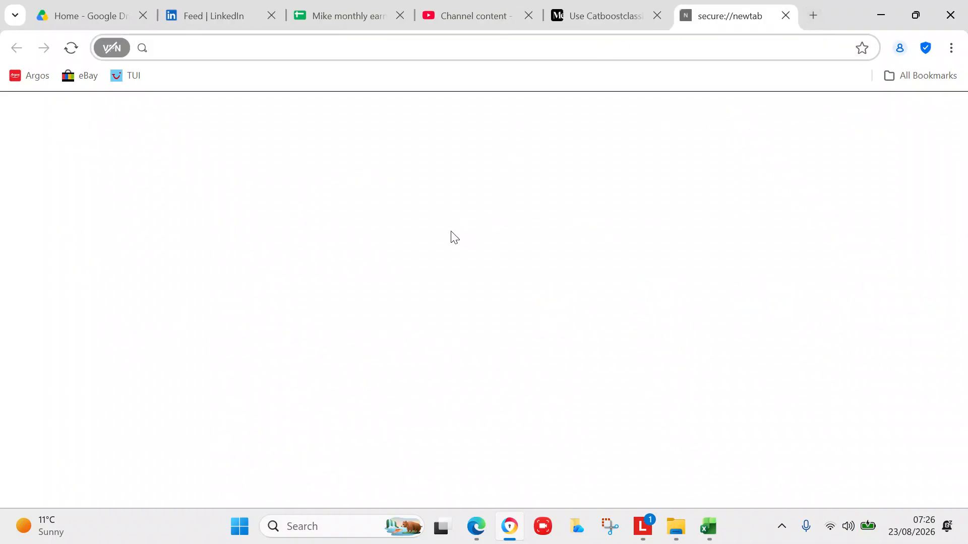
{"action": "left_click", "coordinate": [426, 308]}
{"action": "type", "text": "d"}
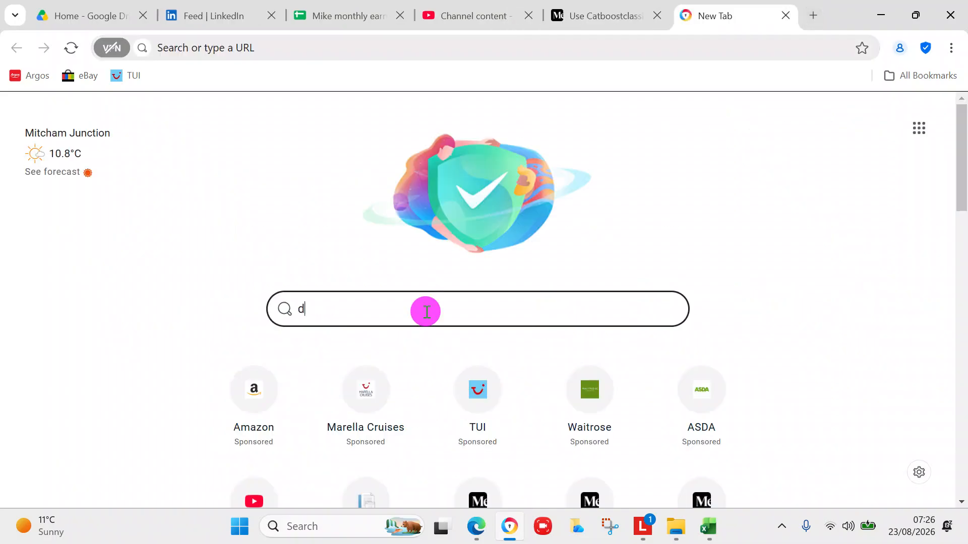
{"action": "type", "text": "elete co"}
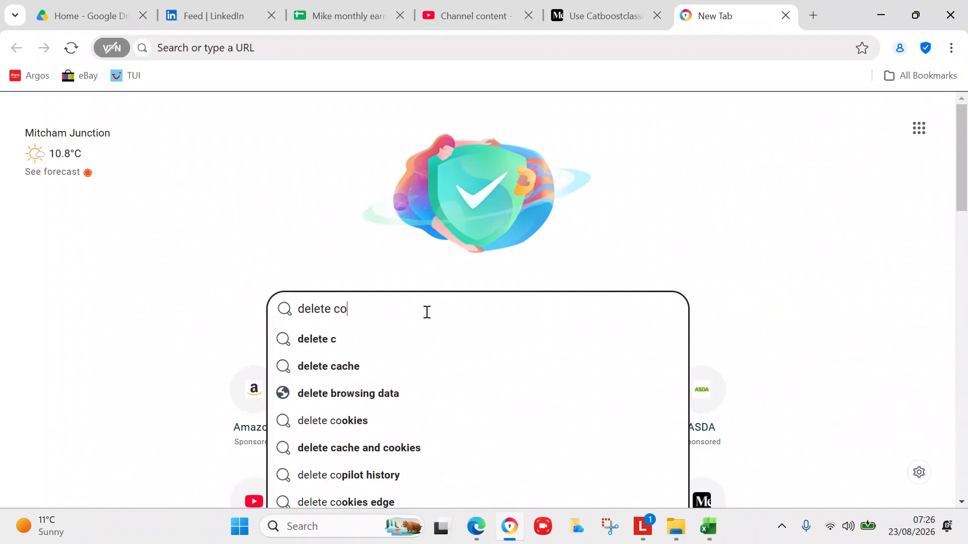
{"action": "type", "text": "lumn pow"}
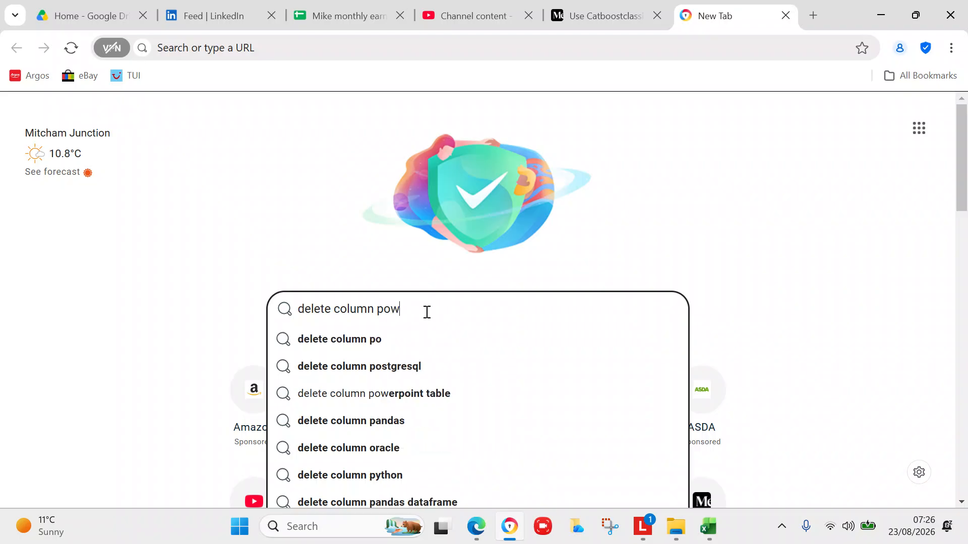
{"action": "type", "text": "er pivot"}
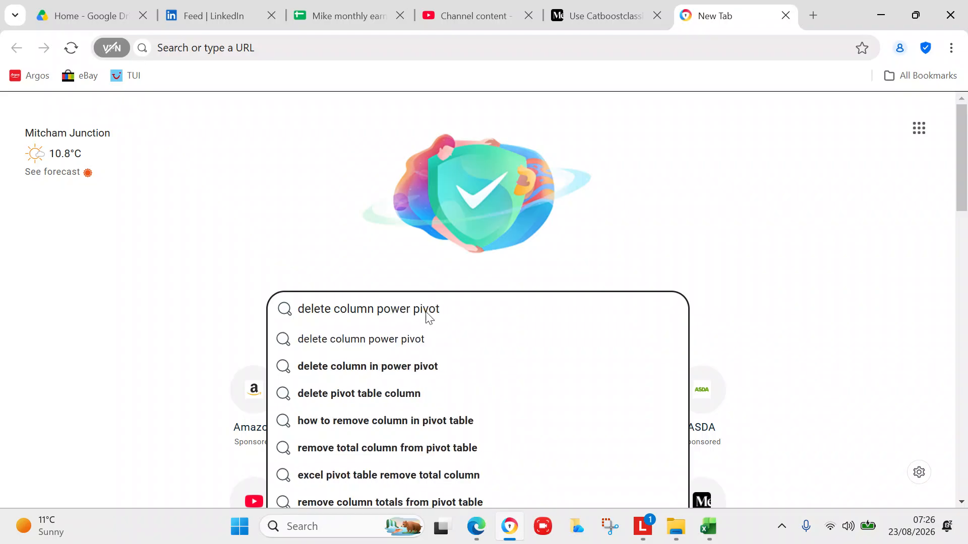
Run the Bing search and read the AI answer on deleting, hiding, or removing the column at source.
{"action": "key", "text": "Return"}
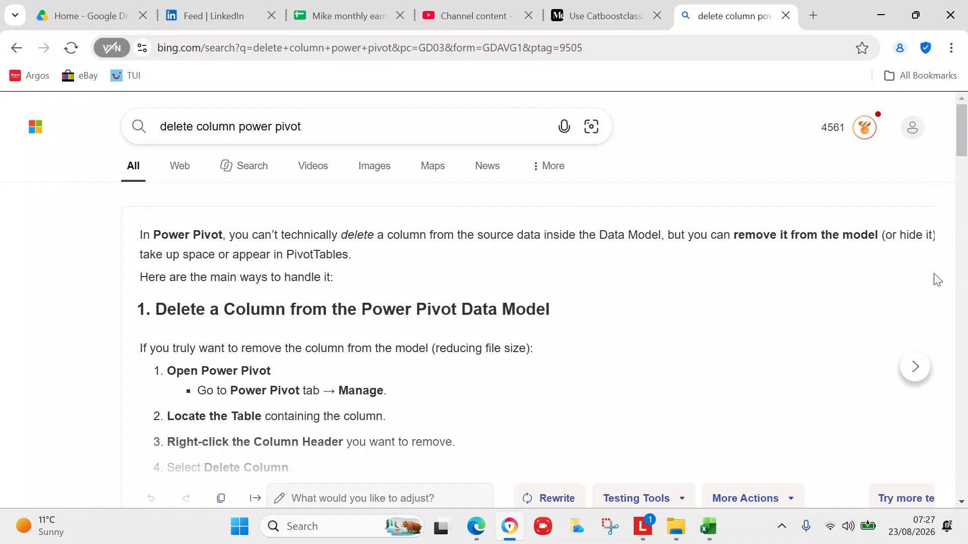
{"action": "left_click_drag", "start_coordinate": [956, 148], "coordinate": [961, 166]}
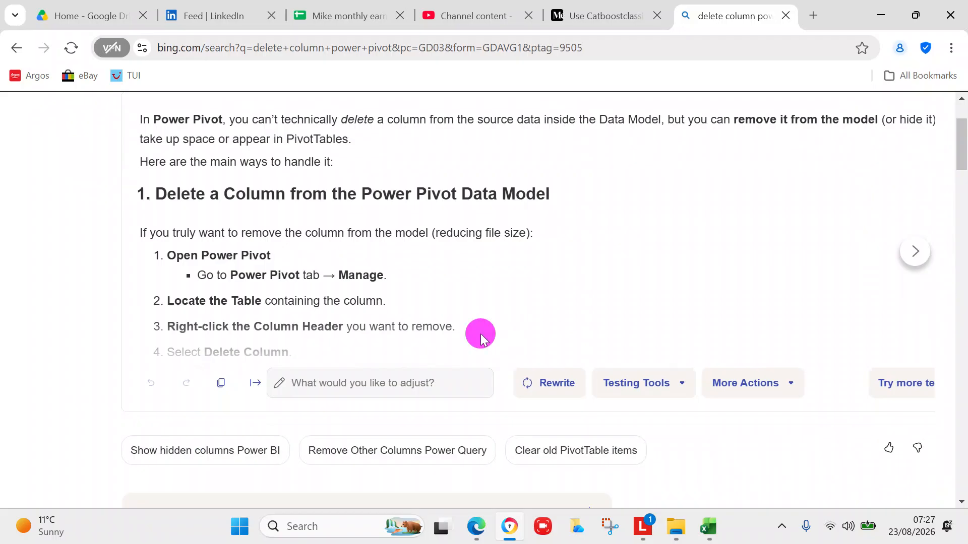
{"action": "left_click", "coordinate": [400, 323]}
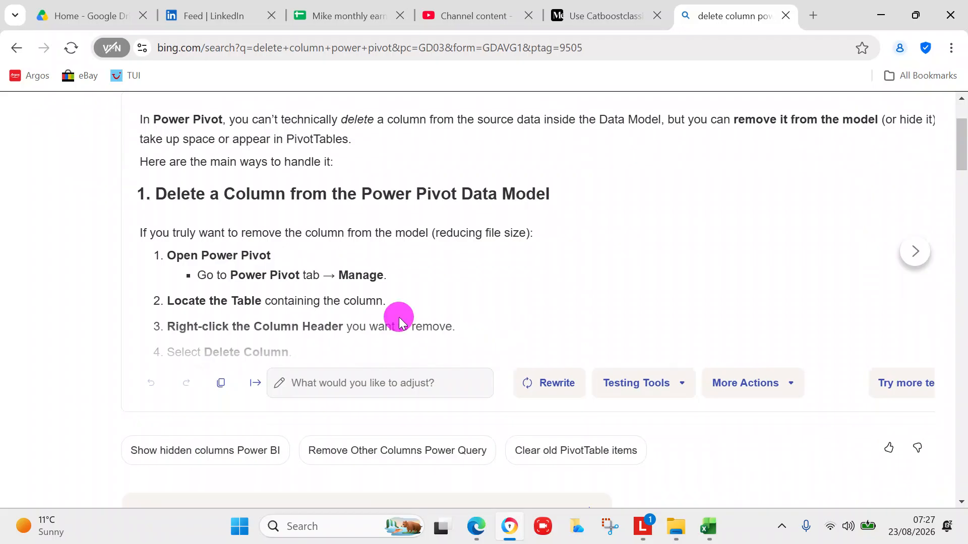
{"action": "scroll", "coordinate": [399, 320], "scroll_direction": "down", "scroll_amount": 1}
{"action": "left_click", "coordinate": [324, 262]}
{"action": "left_click_drag", "start_coordinate": [324, 262], "coordinate": [326, 267]}
{"action": "scroll", "coordinate": [328, 270], "scroll_direction": "down", "scroll_amount": 1}
{"action": "scroll", "coordinate": [328, 272], "scroll_direction": "down", "scroll_amount": 4}
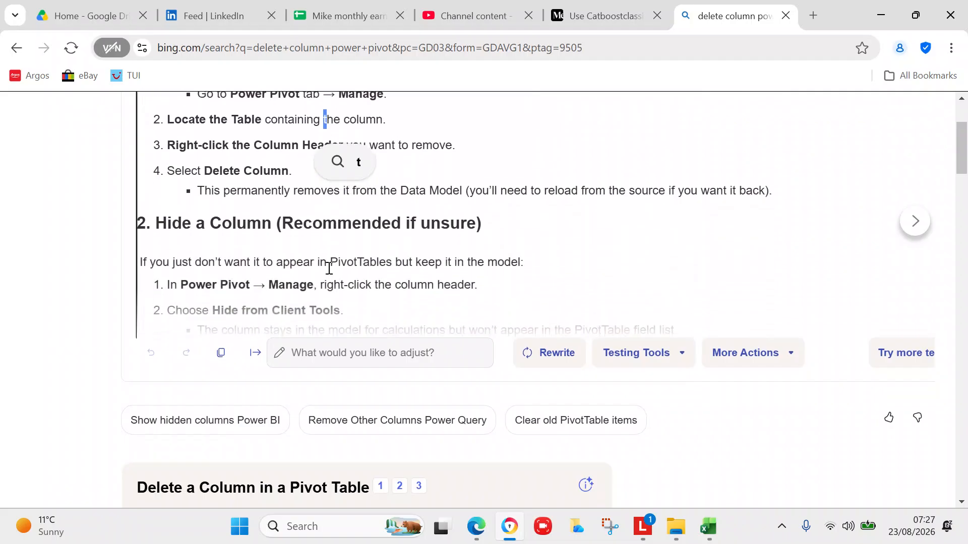
{"action": "scroll", "coordinate": [329, 270], "scroll_direction": "down", "scroll_amount": 1}
{"action": "scroll", "coordinate": [328, 272], "scroll_direction": "down", "scroll_amount": 2}
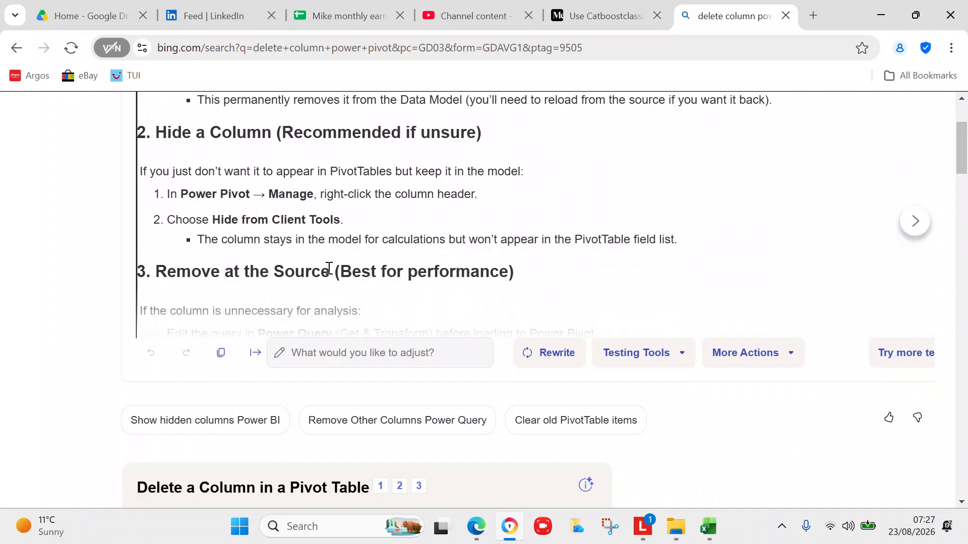
{"action": "scroll", "coordinate": [329, 268], "scroll_direction": "down", "scroll_amount": 3}
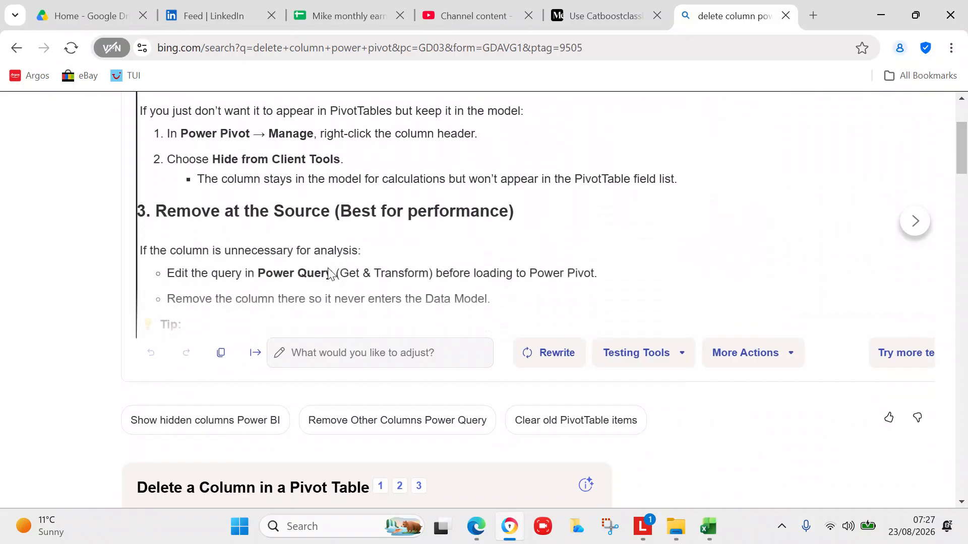
{"action": "scroll", "coordinate": [329, 268], "scroll_direction": "down", "scroll_amount": 1}
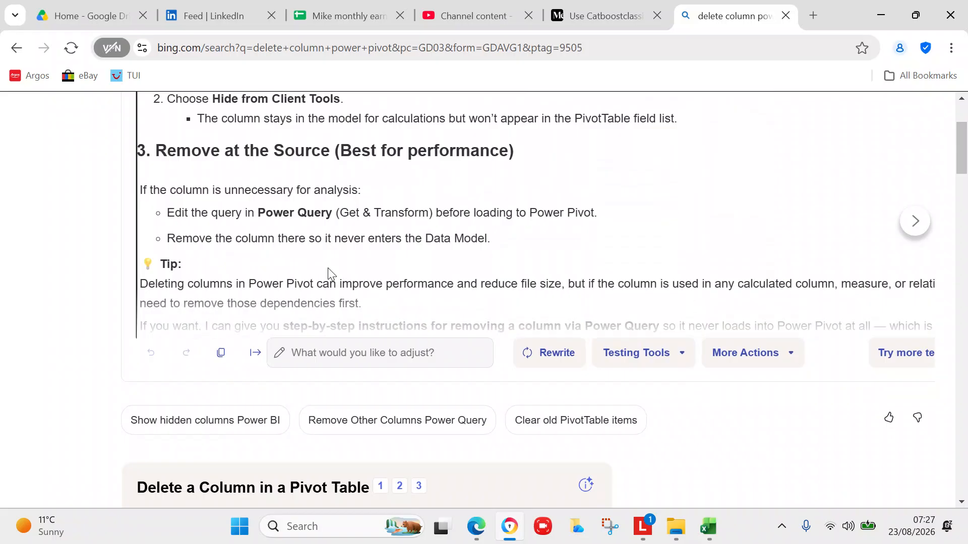
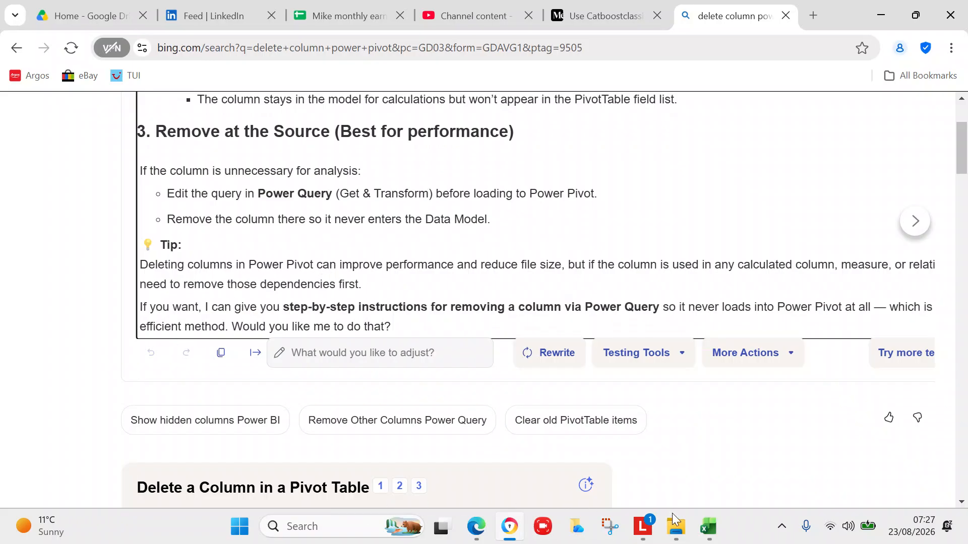
Switch from the browser back to the Sales Demo workbook in Excel.
{"action": "left_click", "coordinate": [708, 526]}
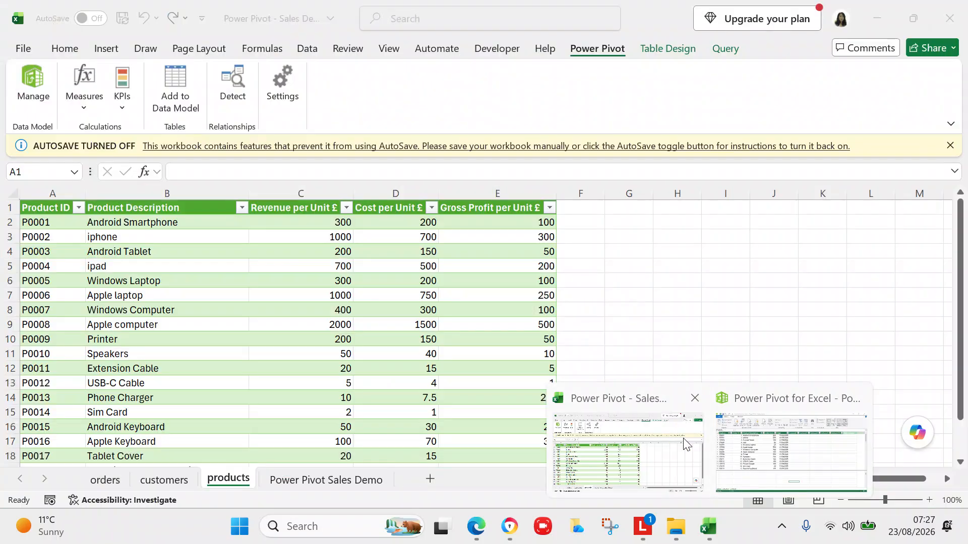
{"action": "left_click", "coordinate": [682, 438]}
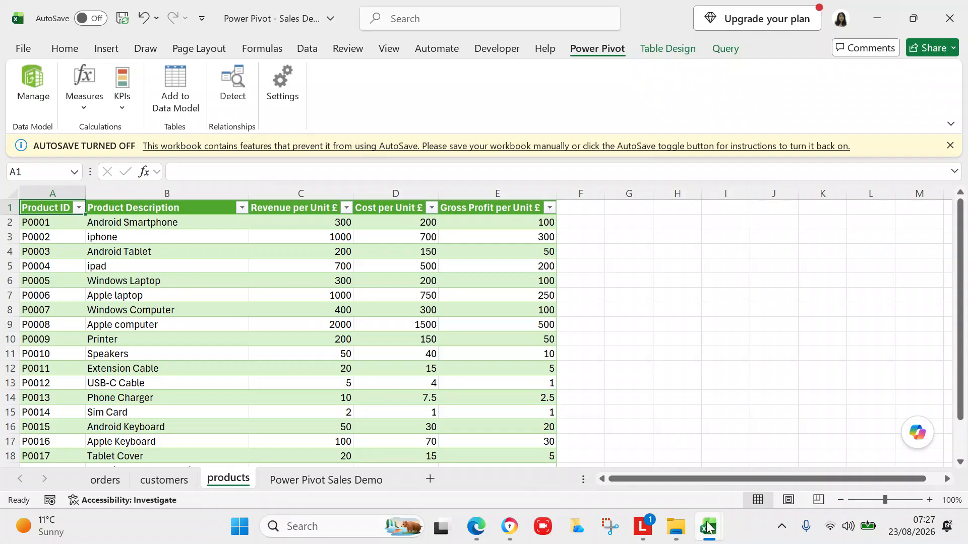
Bring the Power Pivot window forward and restore it to a smaller window.
{"action": "mouse_move", "coordinate": [708, 529]}
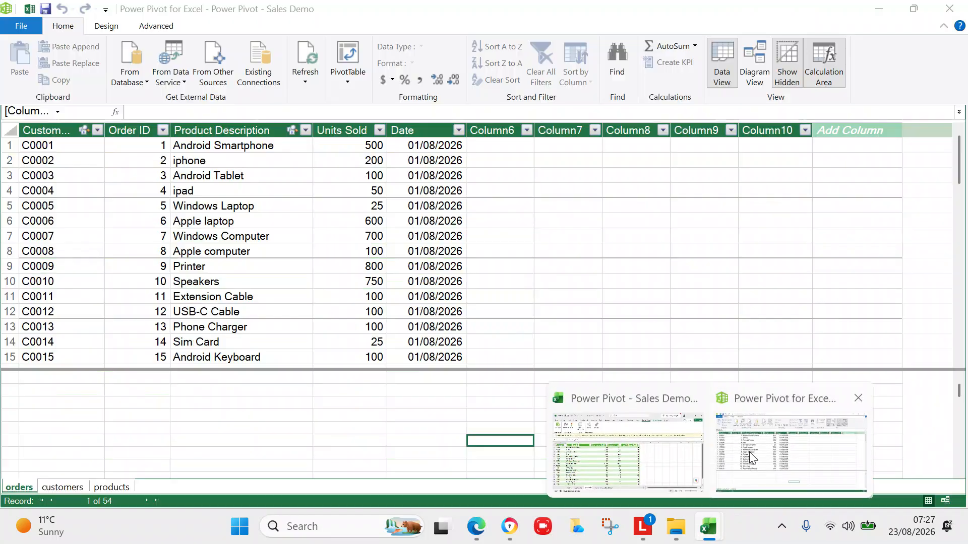
{"action": "left_click", "coordinate": [749, 451]}
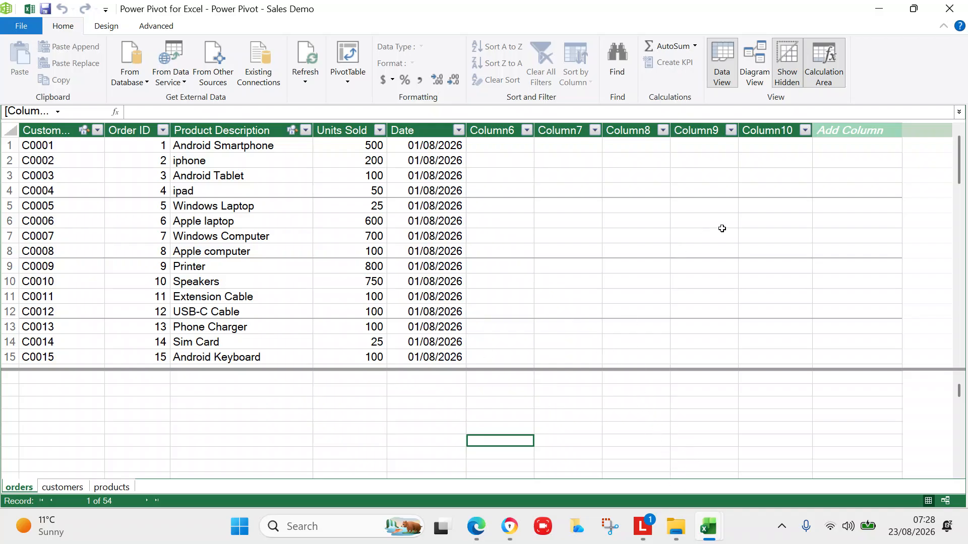
{"action": "left_click", "coordinate": [915, 10]}
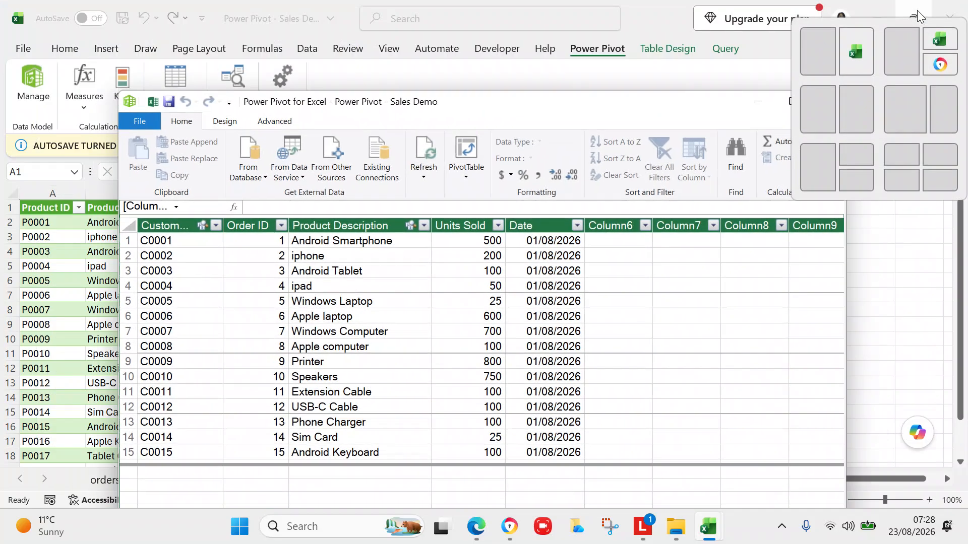
{"action": "left_click", "coordinate": [302, 13]}
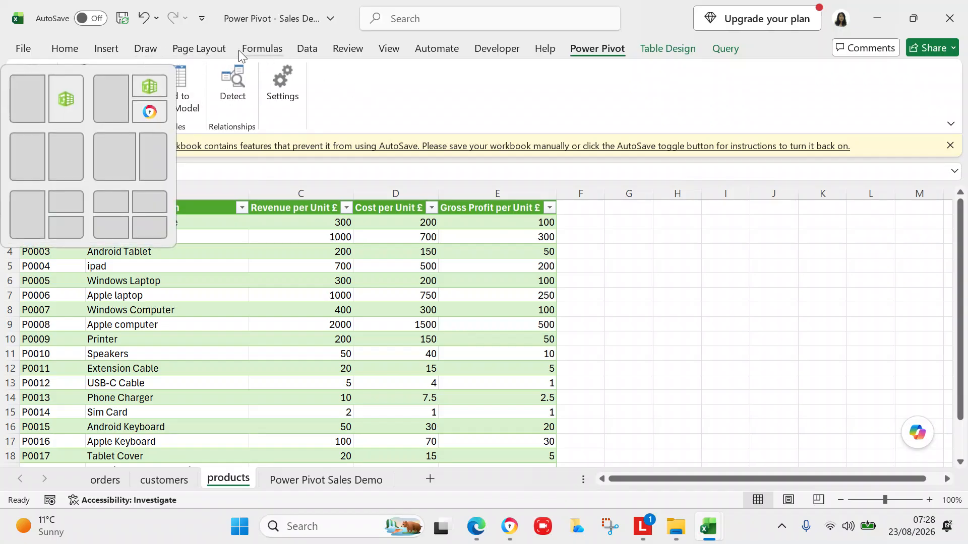
Maximize the Sales Demo workbook on the products sheet and show the Data ribbon.
{"action": "left_click", "coordinate": [915, 20]}
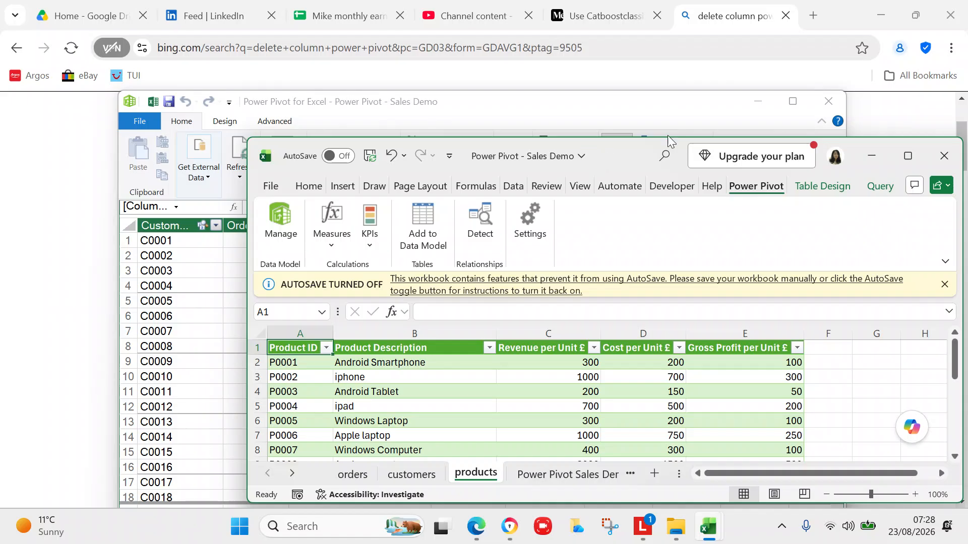
{"action": "left_click", "coordinate": [902, 153]}
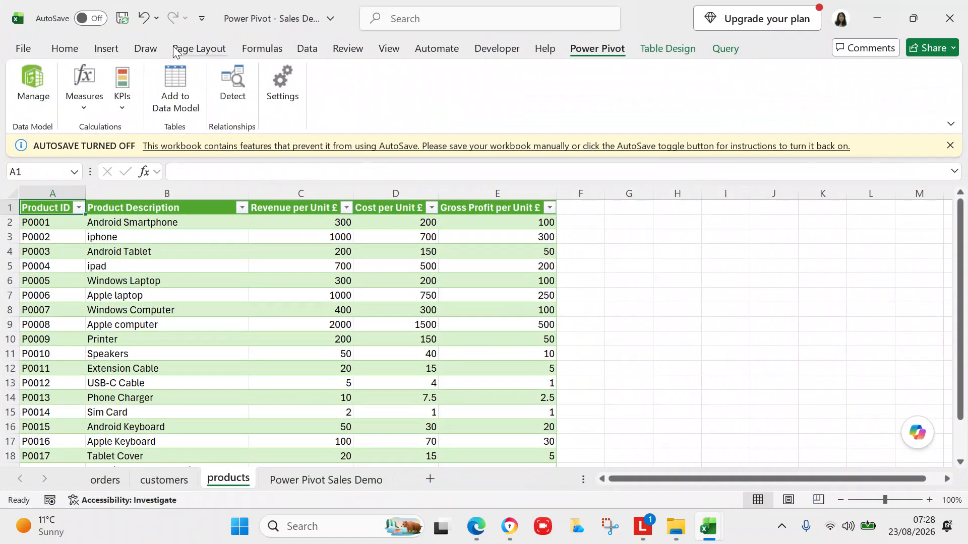
{"action": "left_click", "coordinate": [304, 46]}
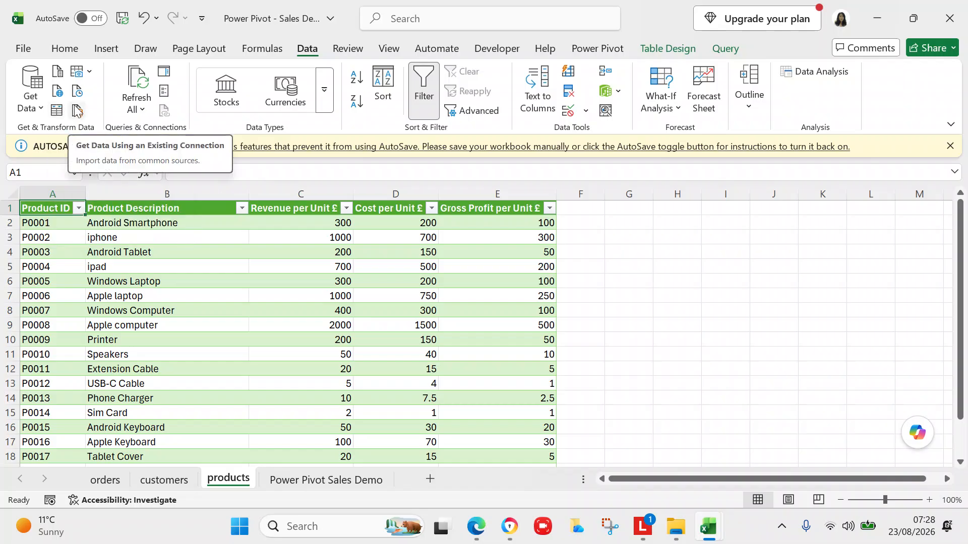
Open the products query in the Power Query Editor through Query > Edit.
{"action": "left_click", "coordinate": [722, 52]}
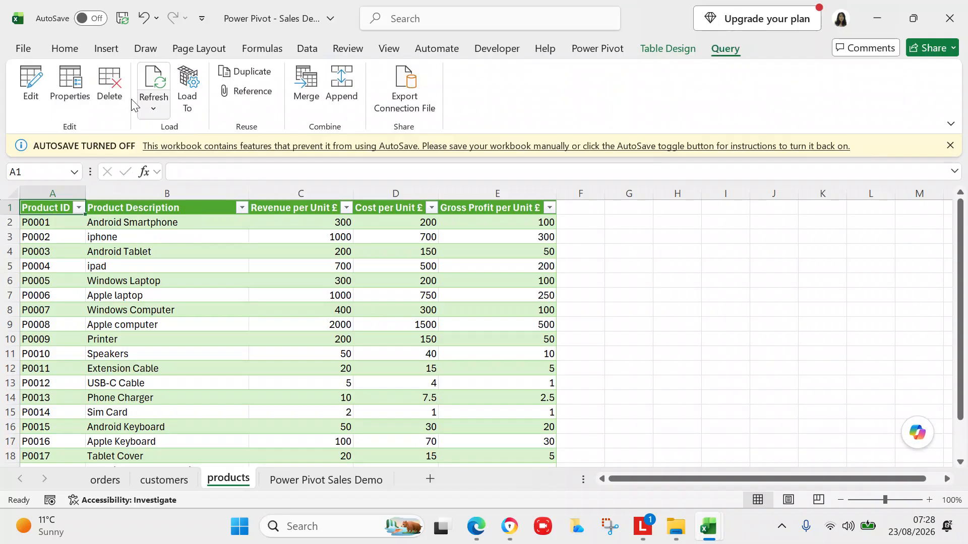
{"action": "left_click", "coordinate": [31, 91]}
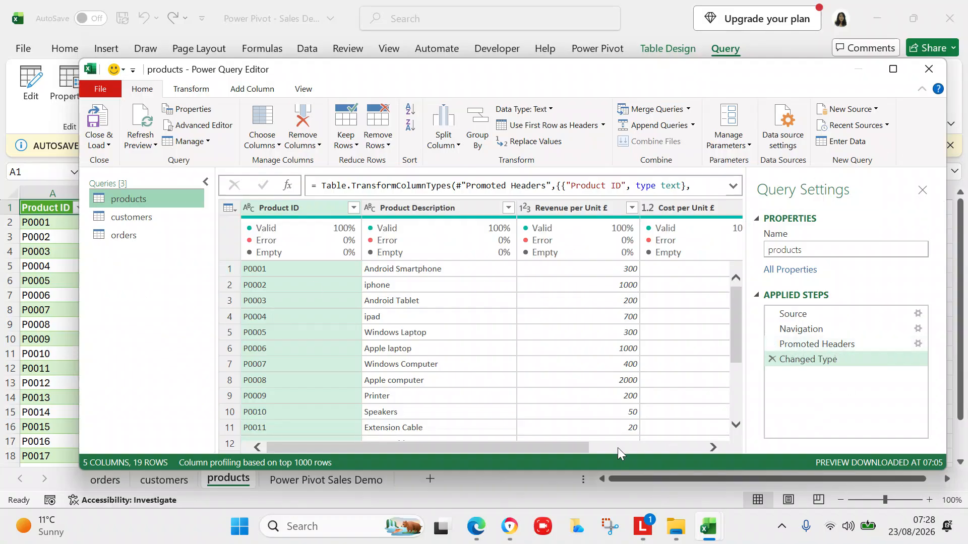
Maximize the Power Query Editor, select the orders query and scroll right to Column6.
{"action": "left_click", "coordinate": [894, 70]}
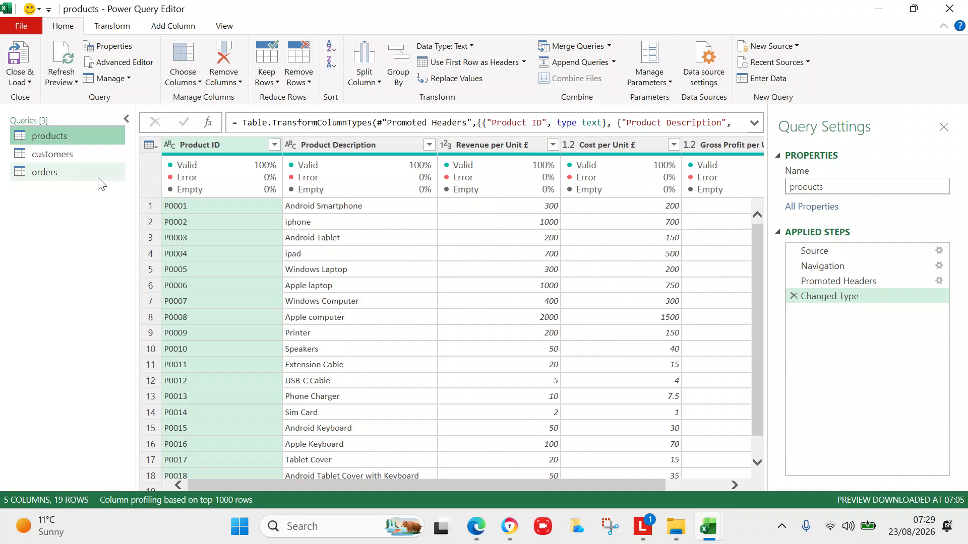
{"action": "left_click", "coordinate": [64, 174]}
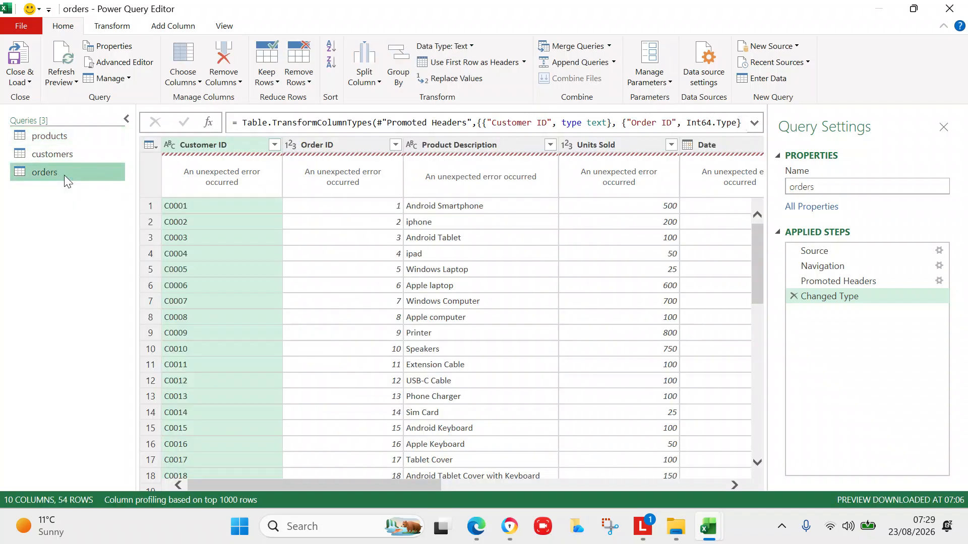
{"action": "left_click", "coordinate": [733, 486]}
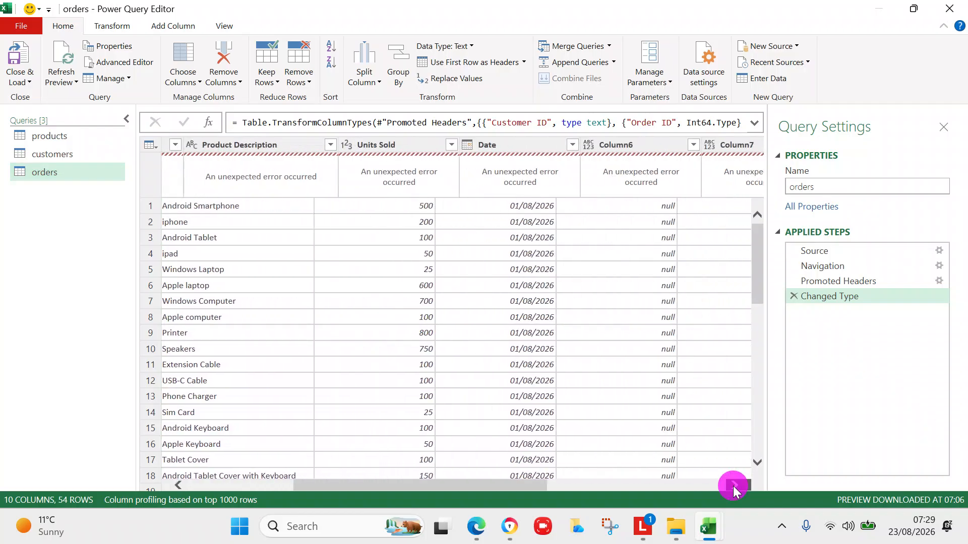
{"action": "left_click", "coordinate": [733, 486]}
{"action": "left_click", "coordinate": [733, 486]}
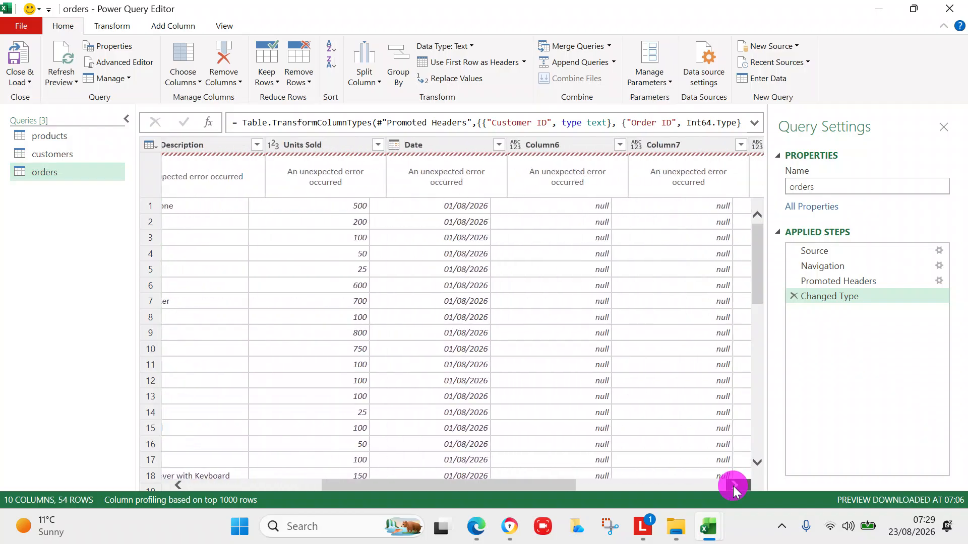
{"action": "left_click", "coordinate": [733, 486]}
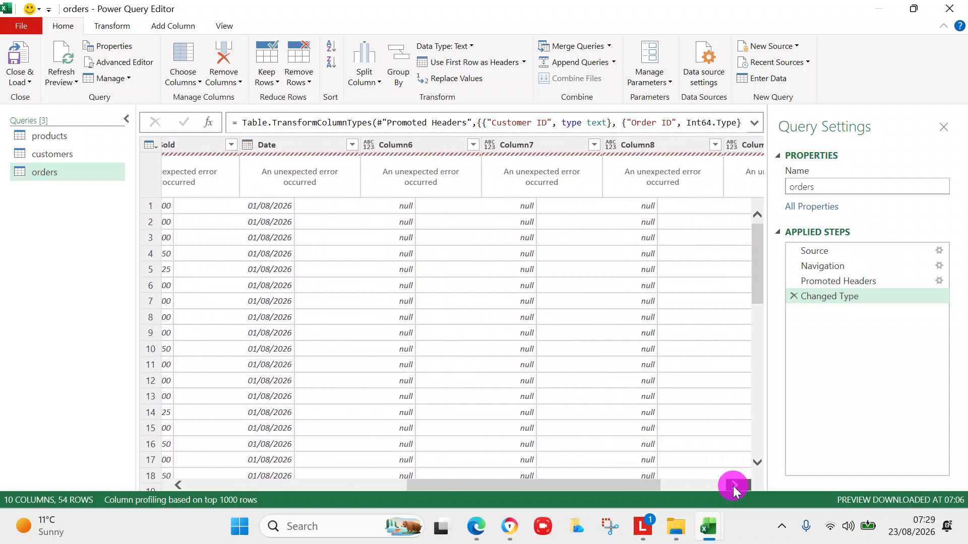
{"action": "left_click", "coordinate": [733, 486]}
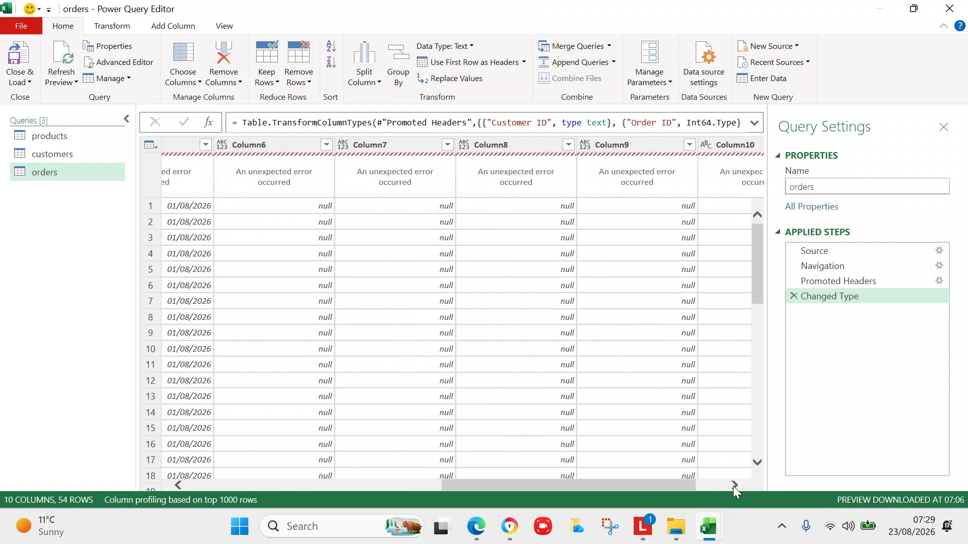
Remove the empty Column6 from the orders query via its header's context menu.
{"action": "left_click", "coordinate": [286, 144]}
{"action": "right_click", "coordinate": [282, 226]}
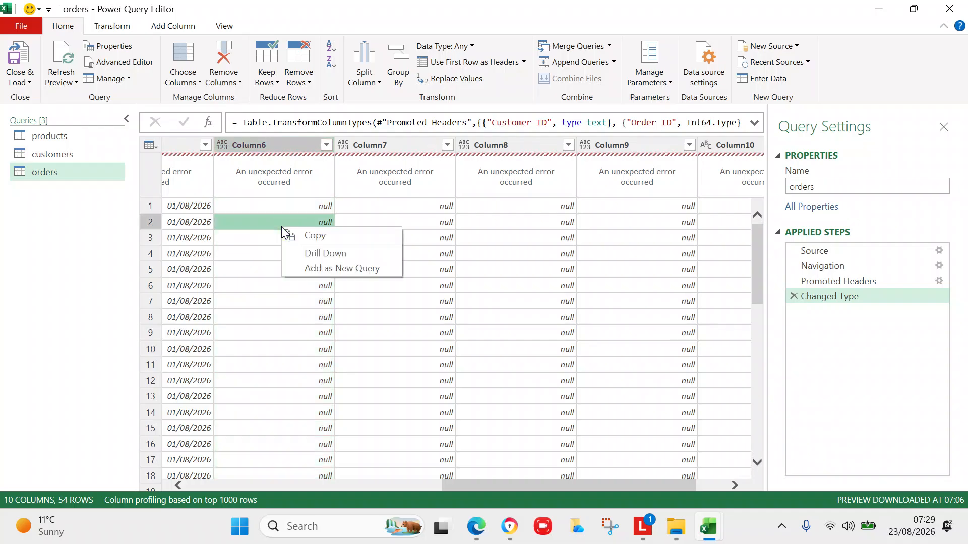
{"action": "left_click", "coordinate": [280, 143]}
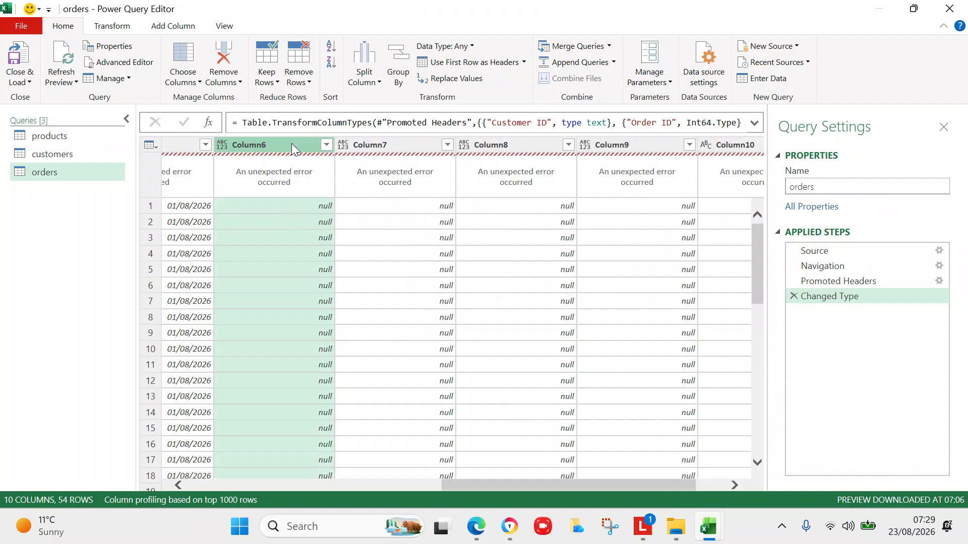
{"action": "right_click", "coordinate": [291, 143]}
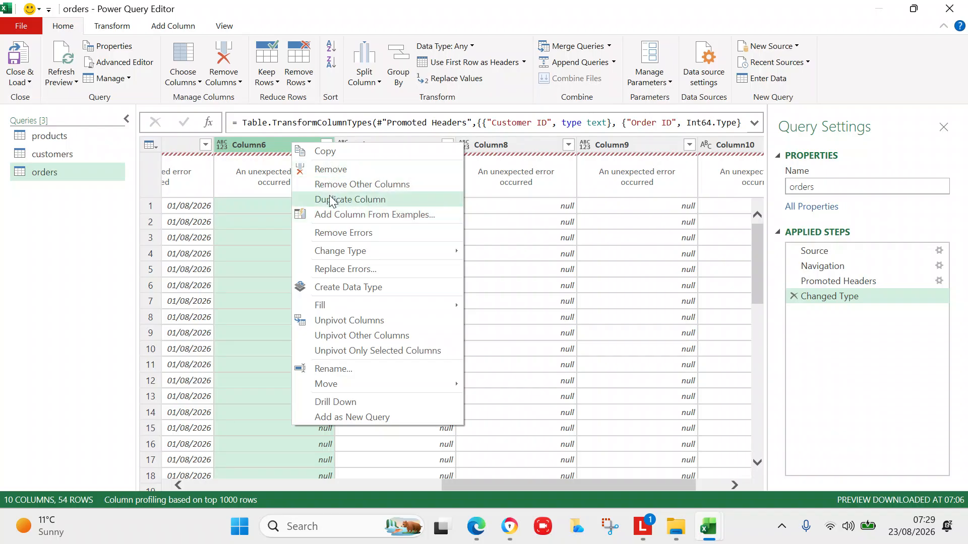
{"action": "left_click", "coordinate": [331, 171]}
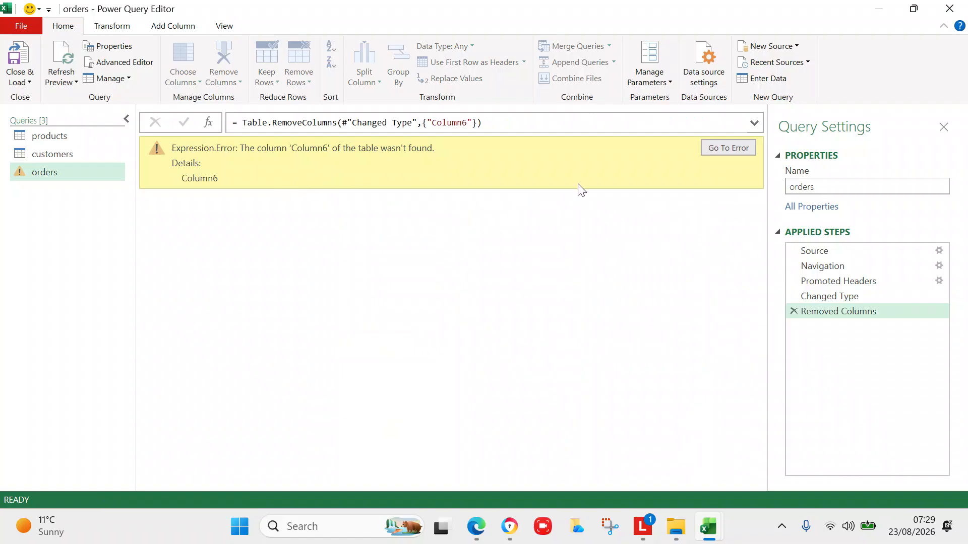
Jump to the orders query's Changed Type step and inspect the Customer ID column errors.
{"action": "left_click", "coordinate": [104, 171]}
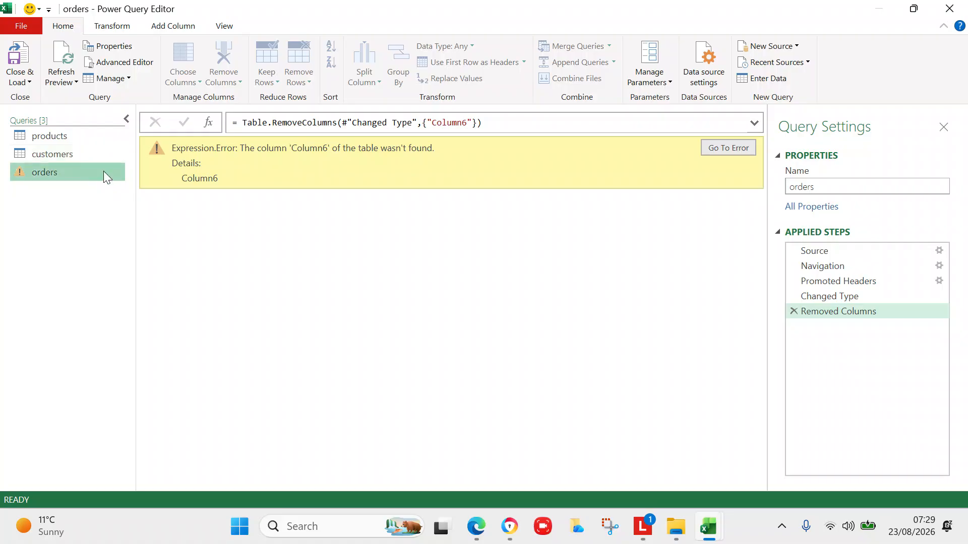
{"action": "left_click", "coordinate": [729, 148]}
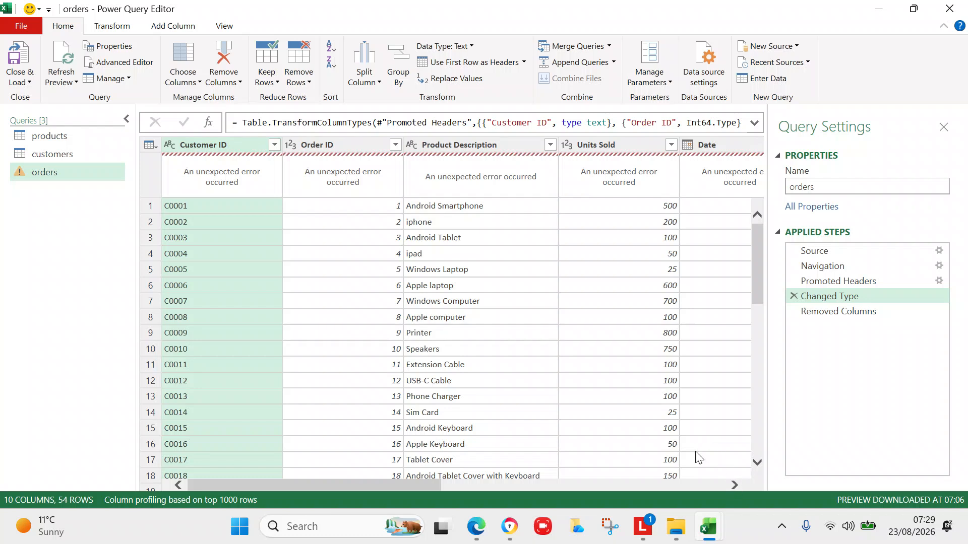
{"action": "left_click", "coordinate": [180, 163]}
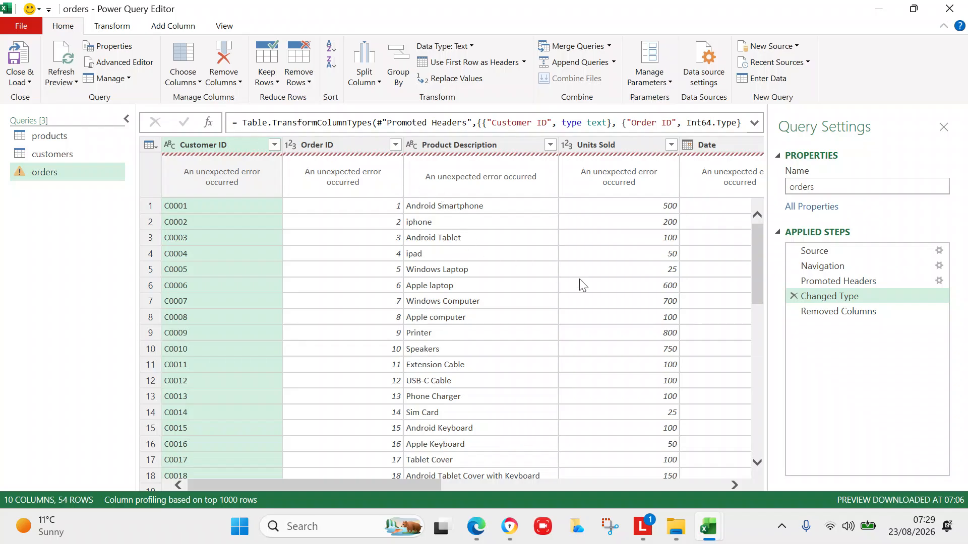
{"action": "left_click", "coordinate": [735, 486]}
{"action": "left_click", "coordinate": [735, 487]}
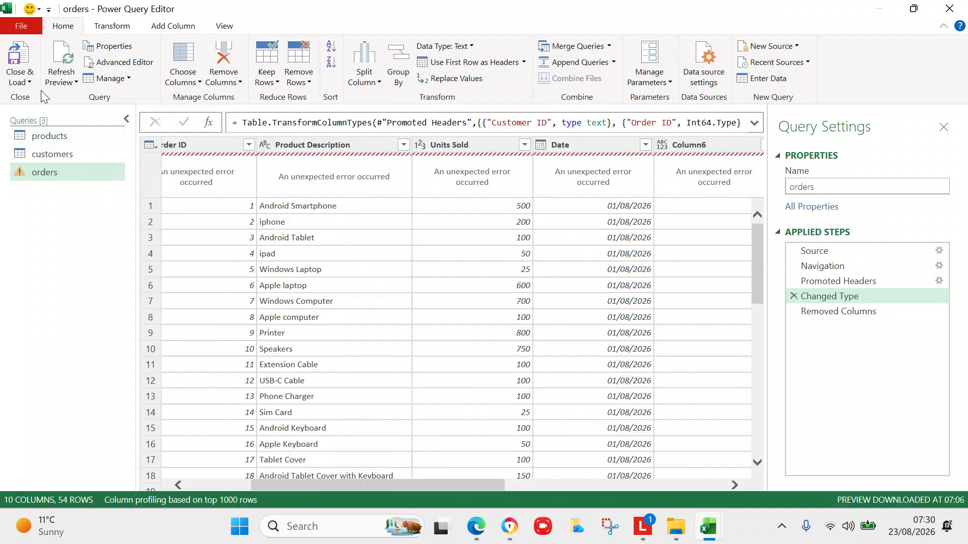
Insert a Removed Columns1 step into the orders query that drops Column6.
{"action": "right_click", "coordinate": [68, 171]}
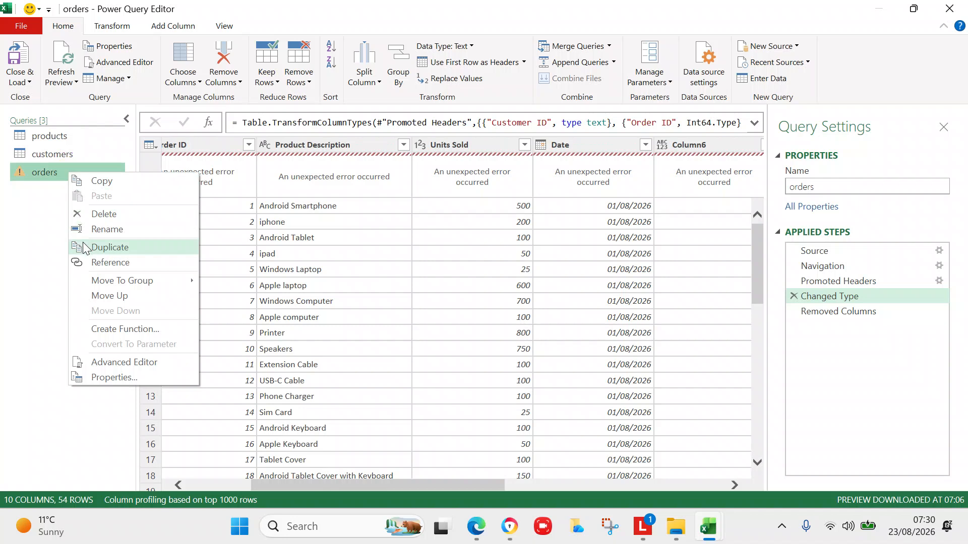
{"action": "left_click", "coordinate": [36, 308]}
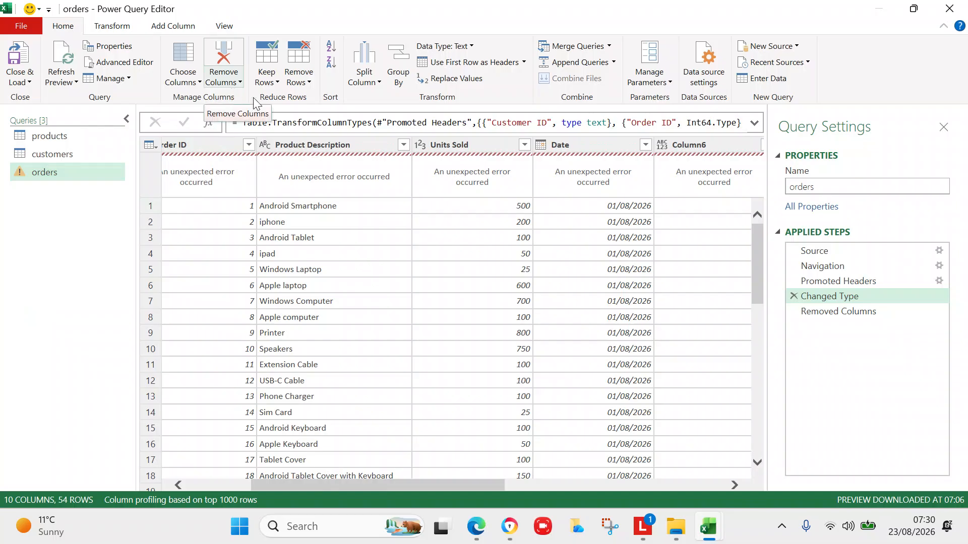
{"action": "left_click", "coordinate": [734, 485]}
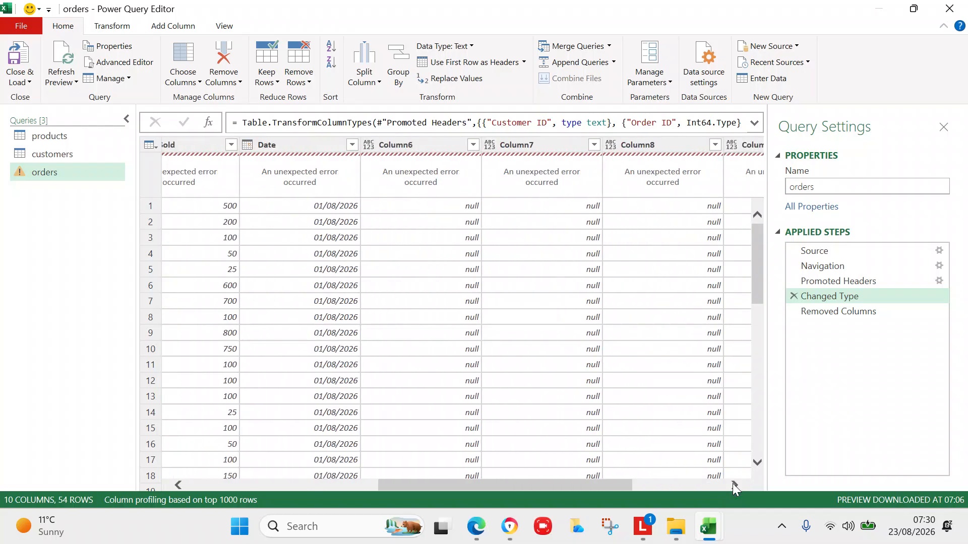
{"action": "left_click", "coordinate": [433, 144]}
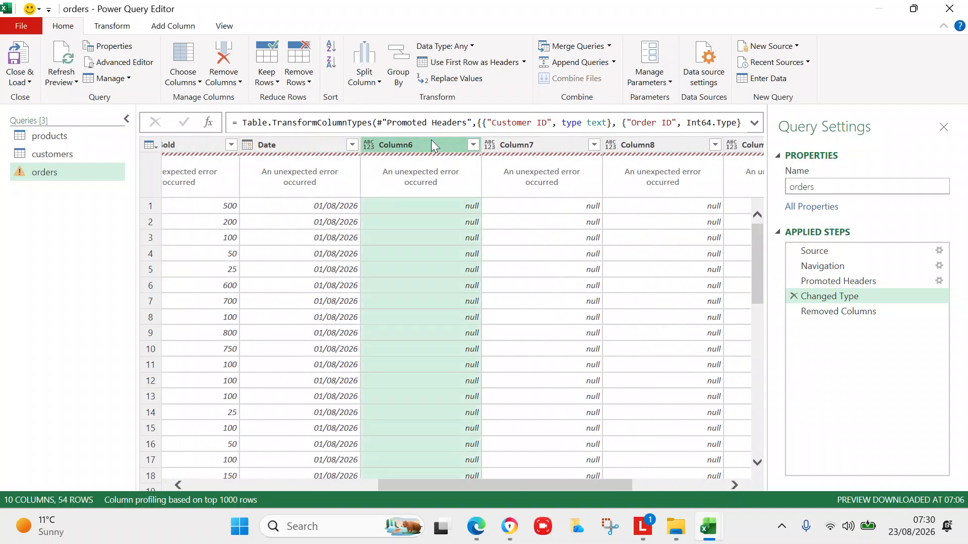
{"action": "left_click", "coordinate": [222, 82]}
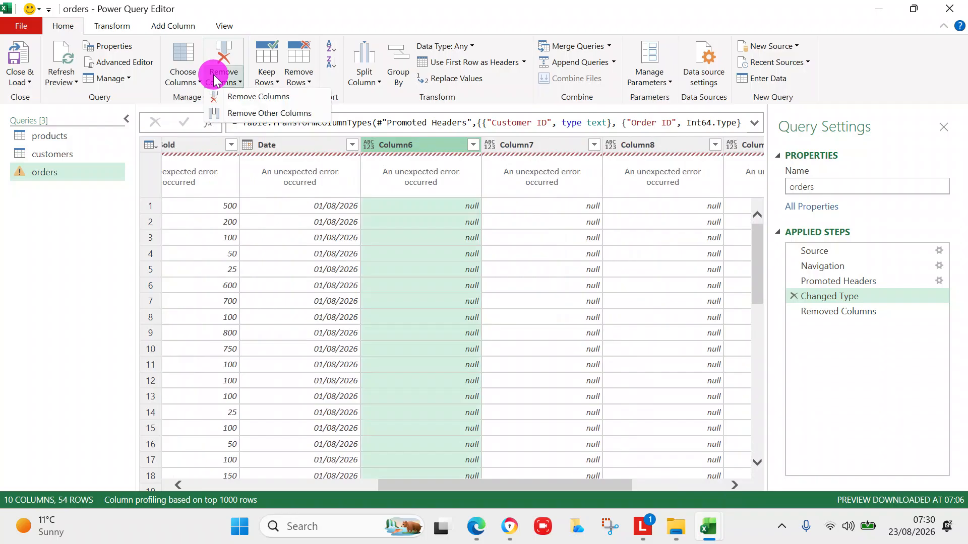
{"action": "left_click", "coordinate": [235, 97]}
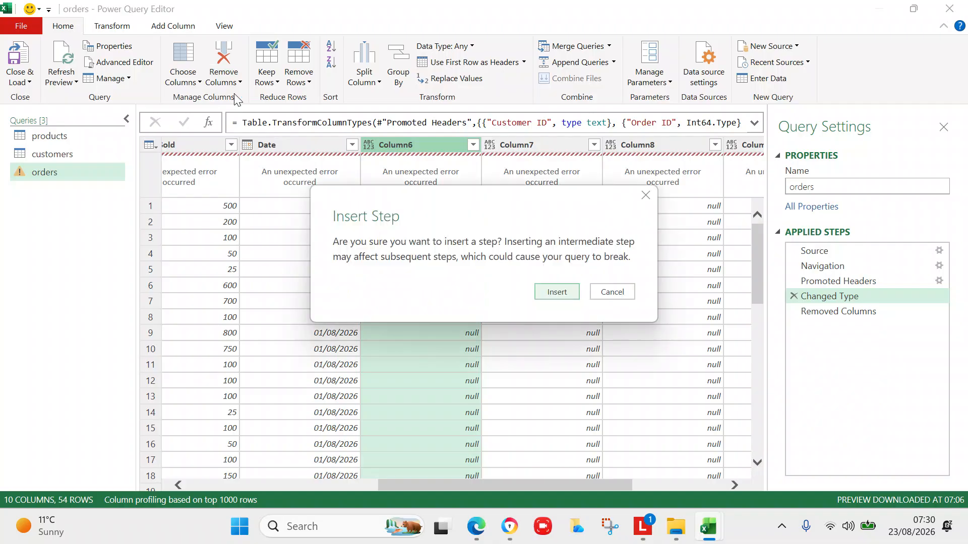
{"action": "left_click", "coordinate": [557, 294]}
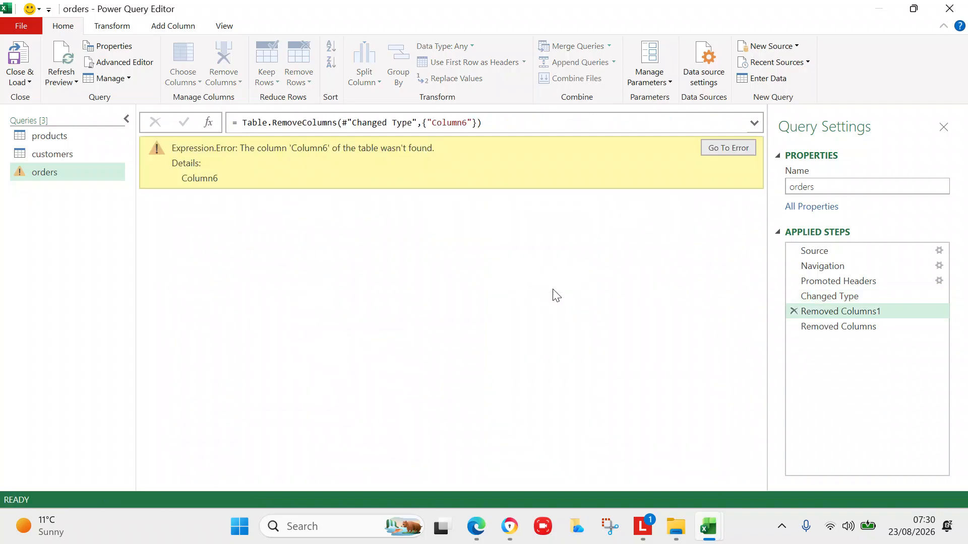
Return to the failing Changed Type step and inspect the Customer ID column.
{"action": "left_click", "coordinate": [62, 170]}
{"action": "left_click", "coordinate": [61, 170]}
{"action": "left_click", "coordinate": [709, 149]}
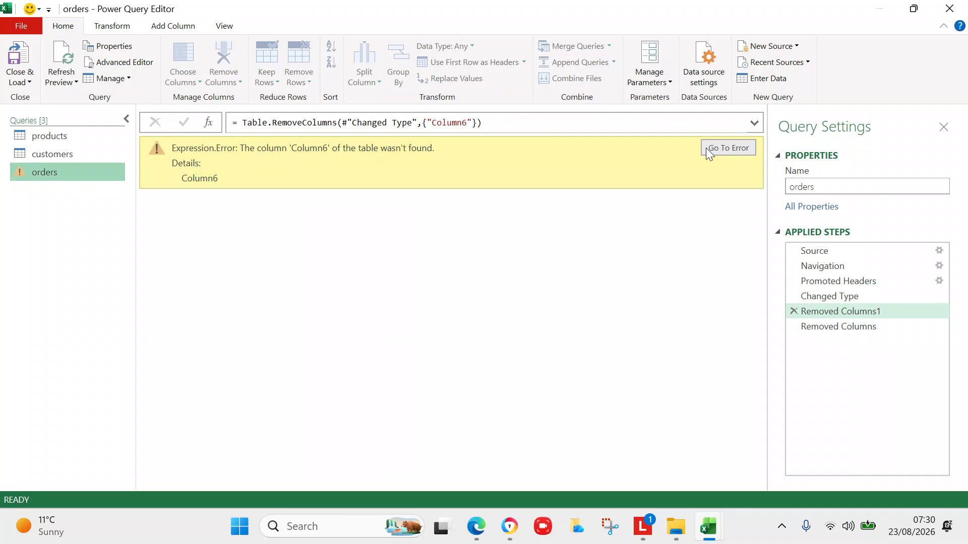
{"action": "left_click", "coordinate": [716, 149]}
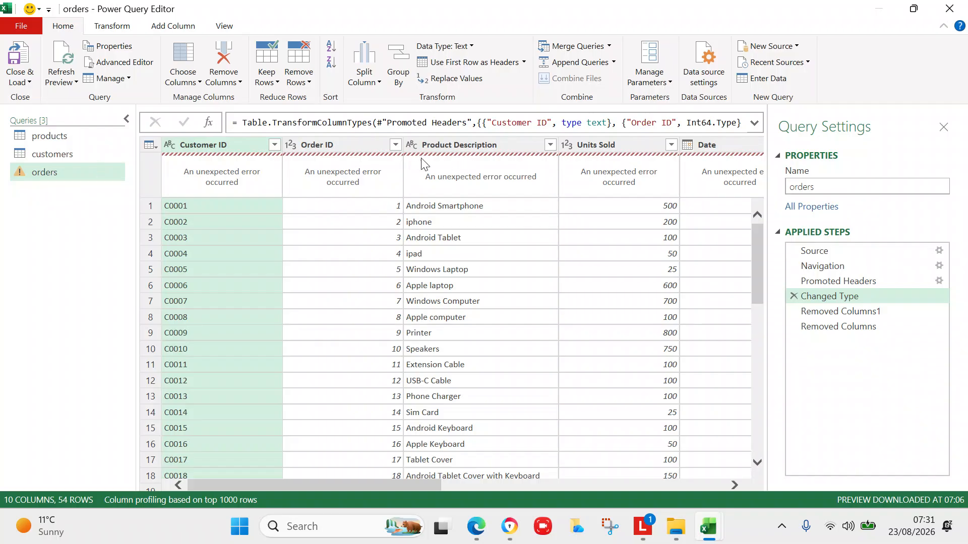
{"action": "left_click", "coordinate": [252, 157]}
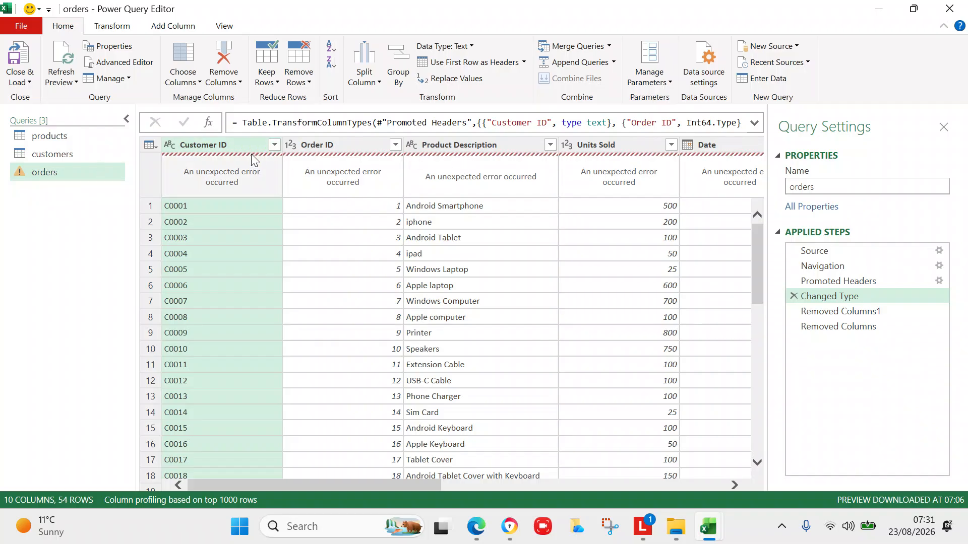
{"action": "left_click", "coordinate": [256, 179]}
Close the Power Query Editor, discarding the orders query edits.
{"action": "left_click", "coordinate": [20, 26]}
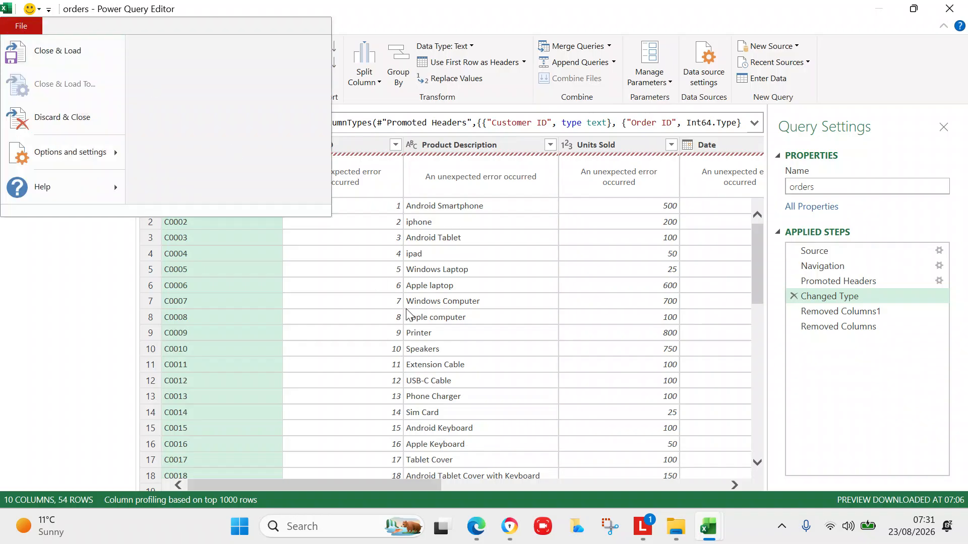
{"action": "left_click", "coordinate": [336, 291]}
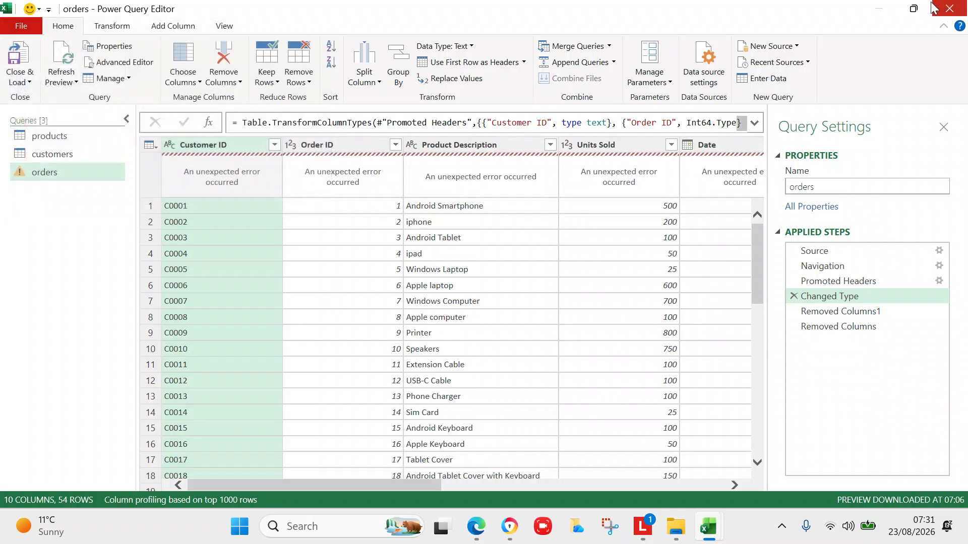
{"action": "left_click", "coordinate": [919, 14]}
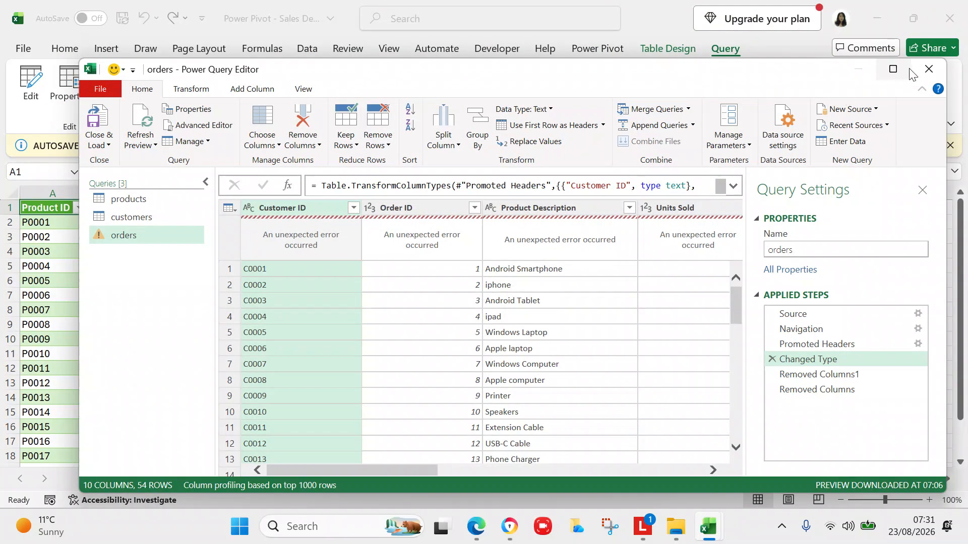
{"action": "left_click", "coordinate": [930, 70]}
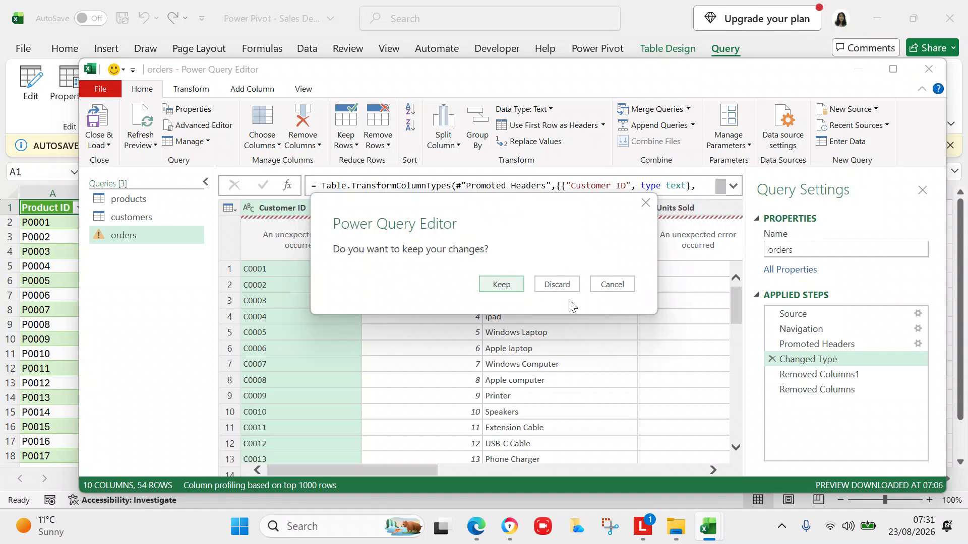
{"action": "left_click", "coordinate": [540, 286]}
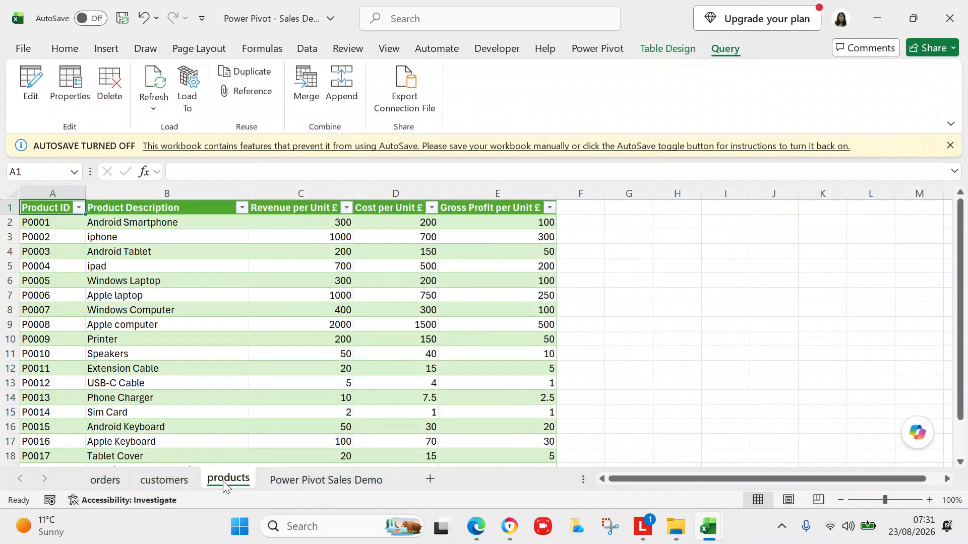
Delete the empty columns F to J (Column6–Column10) from the orders sheet table.
{"action": "left_click", "coordinate": [106, 479]}
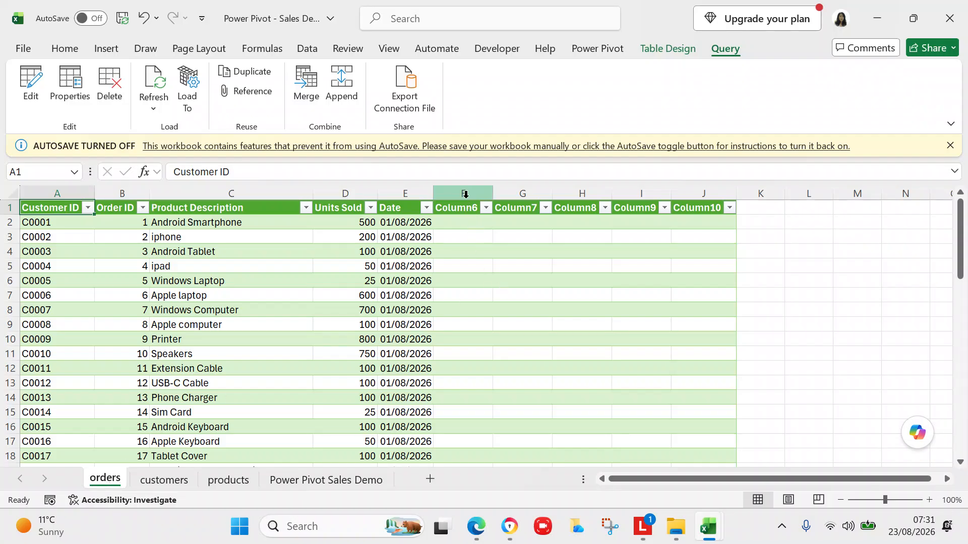
{"action": "left_click", "coordinate": [465, 194]}
{"action": "left_click_drag", "start_coordinate": [465, 194], "coordinate": [716, 194]}
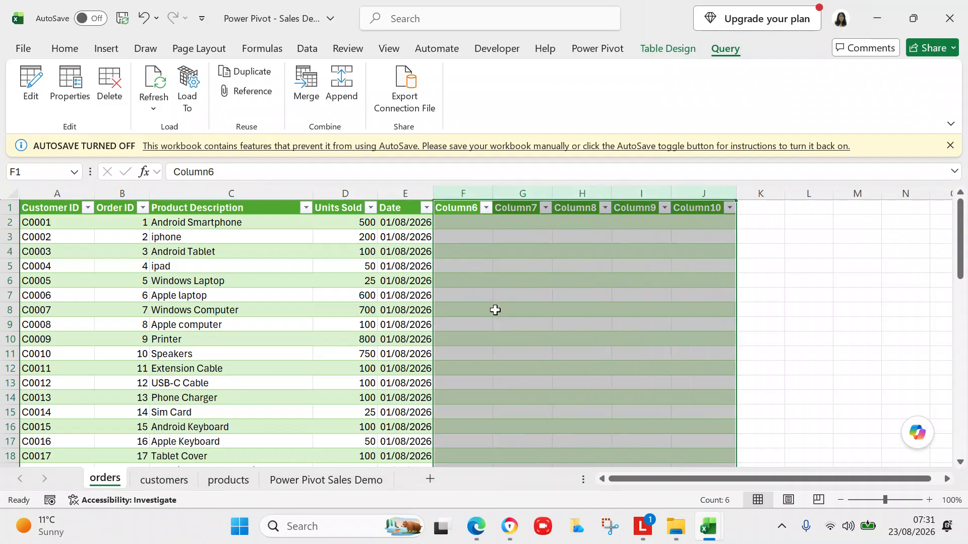
{"action": "right_click", "coordinate": [495, 310]}
{"action": "left_click", "coordinate": [538, 357]}
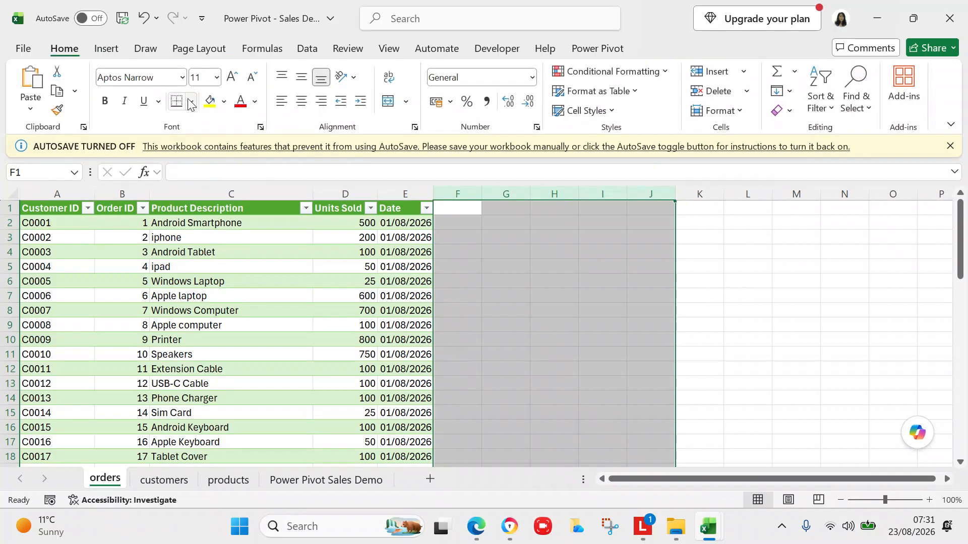
{"action": "left_click", "coordinate": [30, 52]}
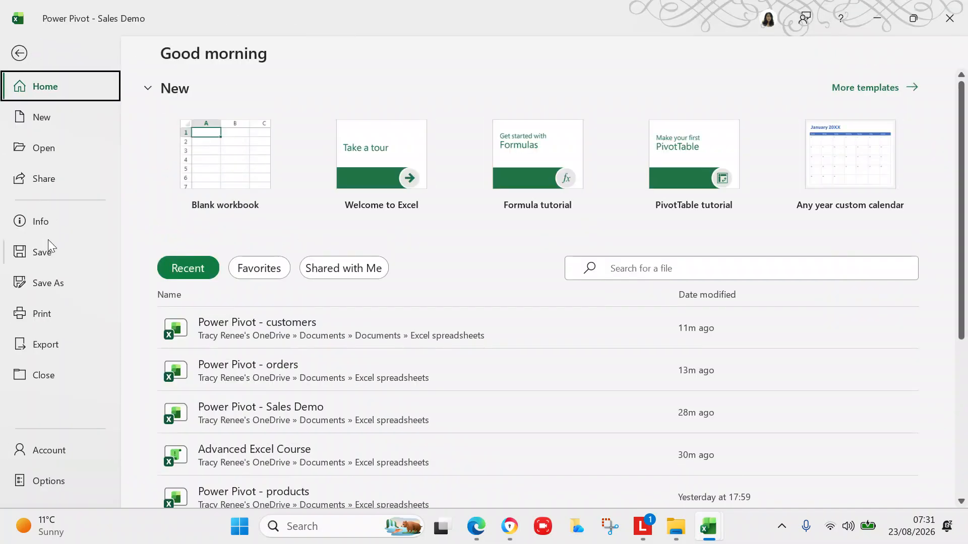
Save the workbook and refresh the orders table in Power Pivot, transferring 54 rows.
{"action": "left_click", "coordinate": [48, 249]}
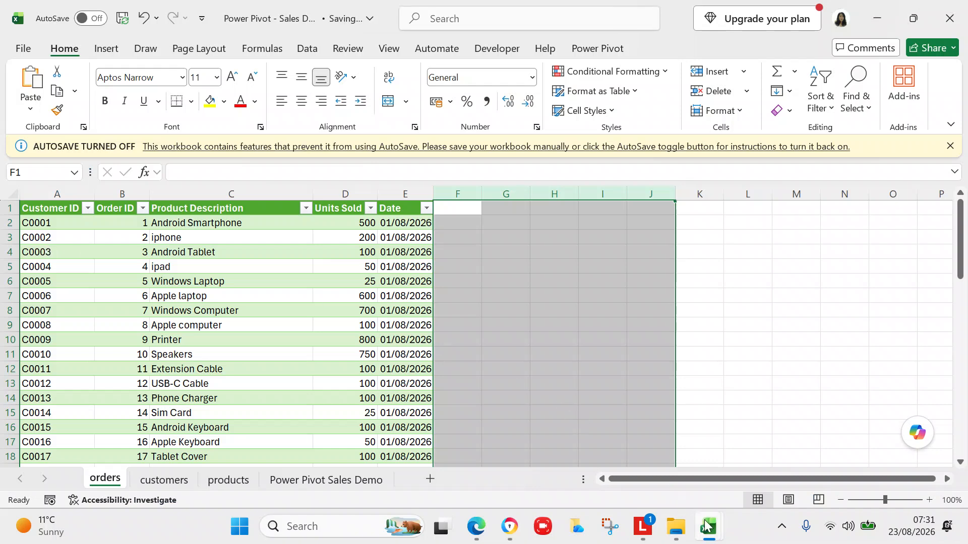
{"action": "mouse_move", "coordinate": [707, 527]}
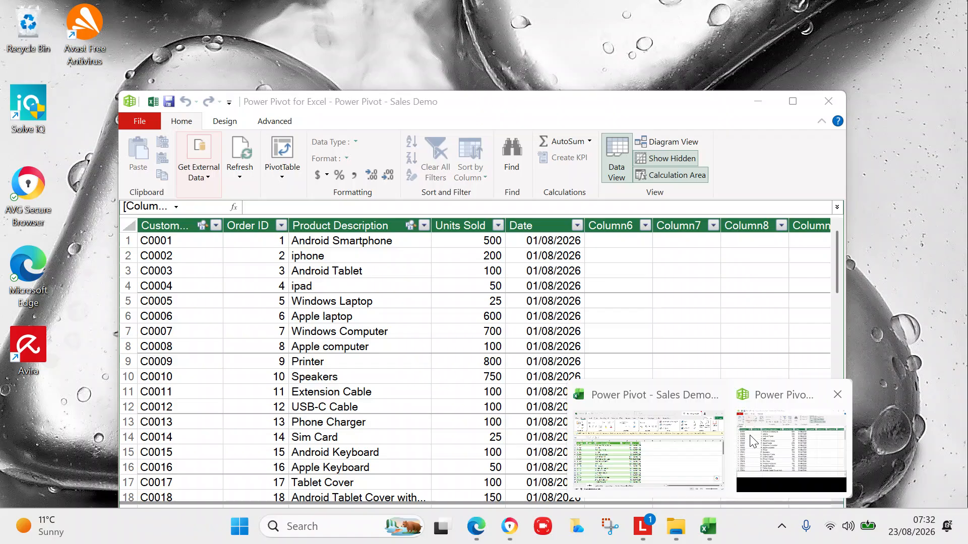
{"action": "left_click", "coordinate": [753, 441]}
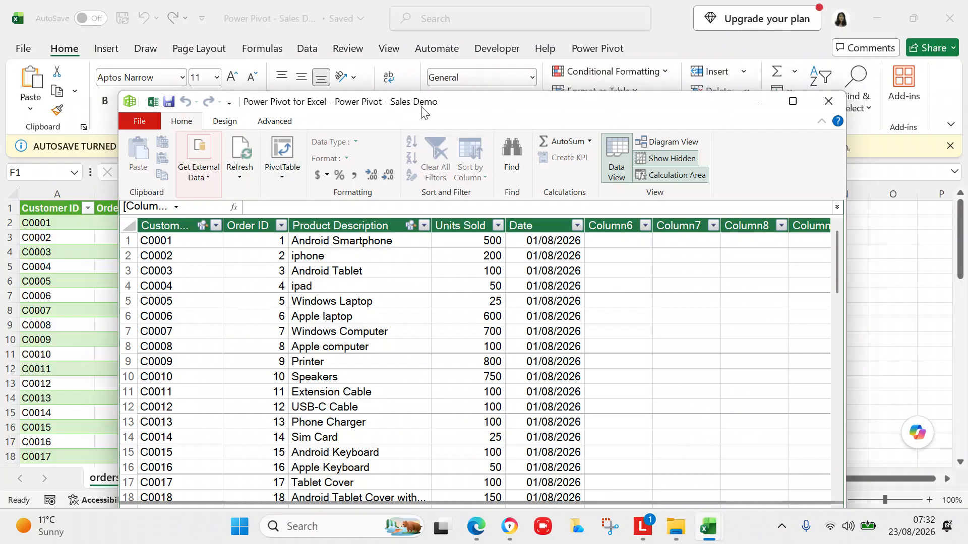
{"action": "left_click", "coordinate": [239, 177]}
{"action": "left_click", "coordinate": [247, 195]}
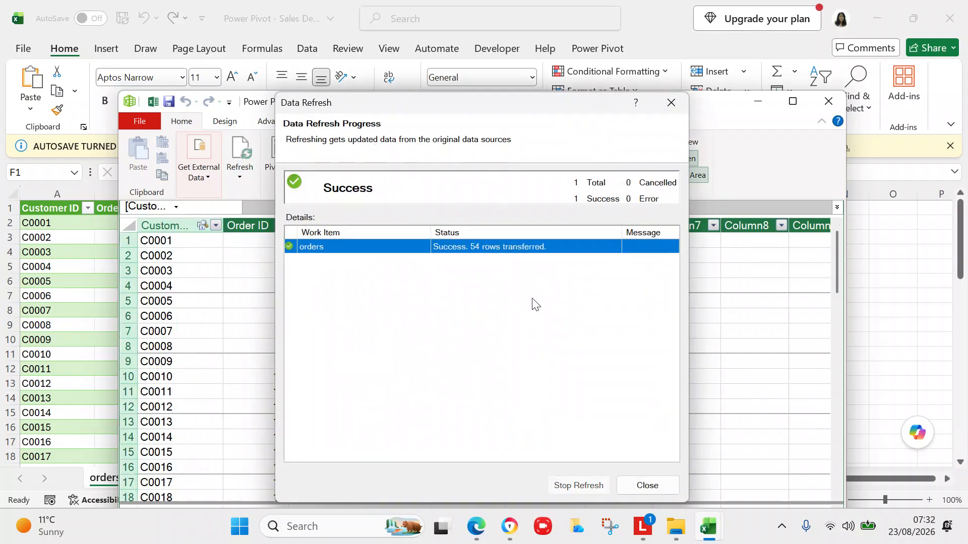
{"action": "left_click", "coordinate": [640, 485]}
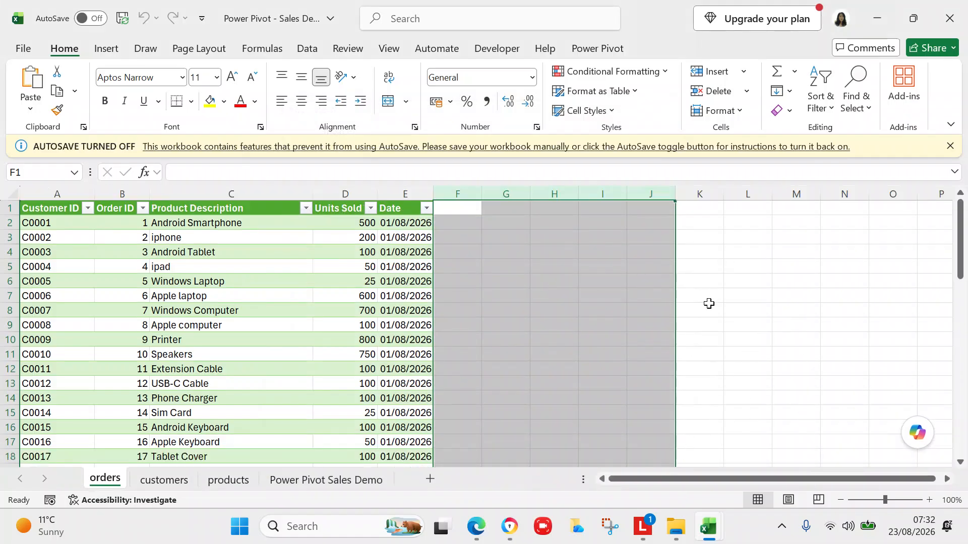
Bring the Power Pivot window to the front, reposition it and maximize it.
{"action": "left_click", "coordinate": [592, 49]}
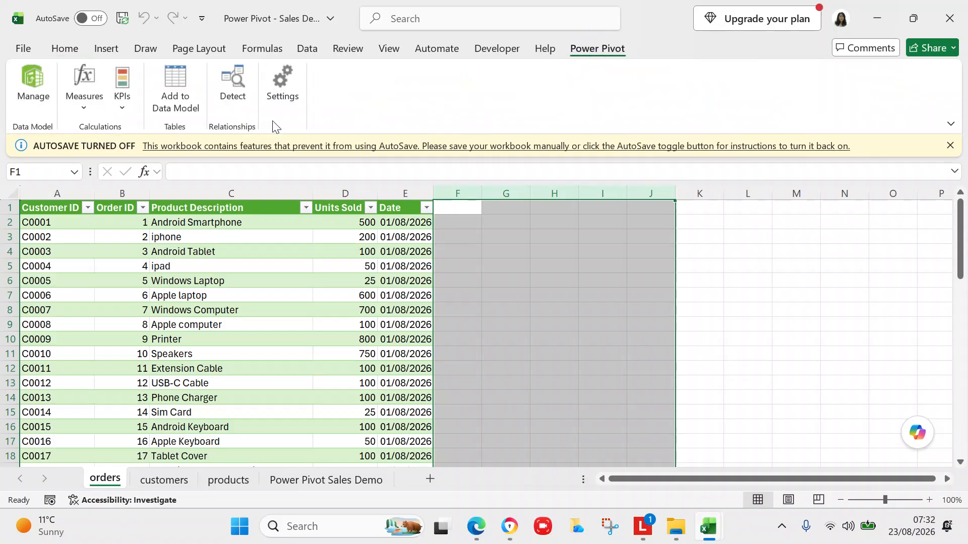
{"action": "left_click", "coordinate": [703, 530]}
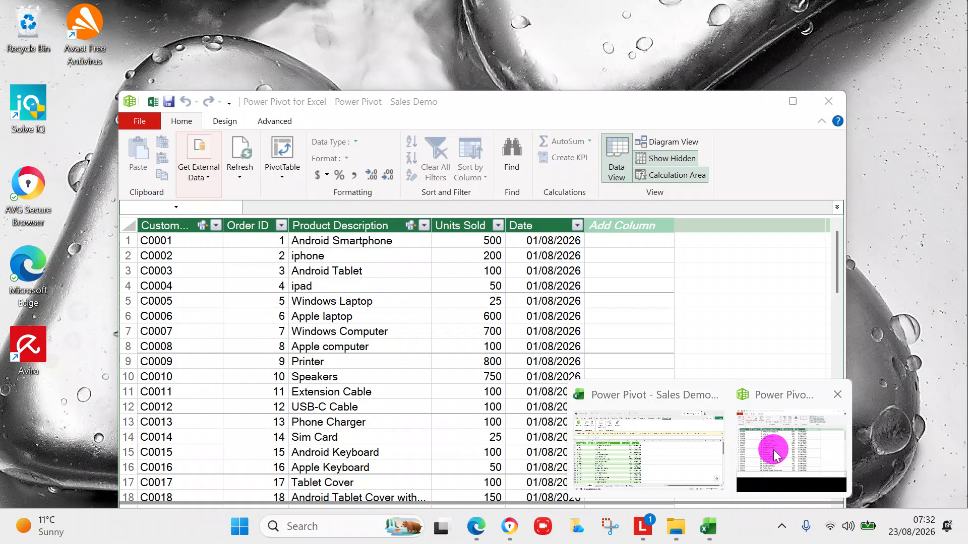
{"action": "left_click", "coordinate": [773, 448]}
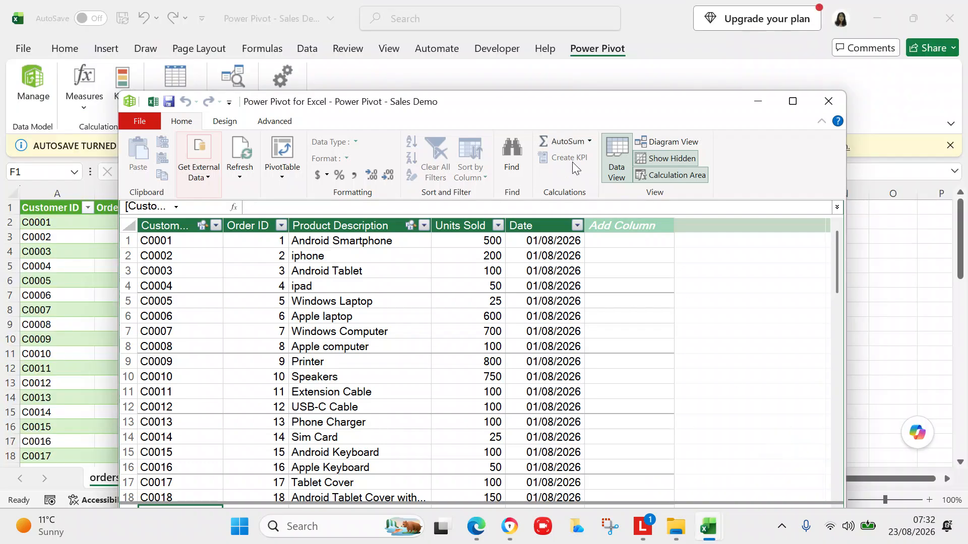
{"action": "left_click_drag", "start_coordinate": [536, 108], "coordinate": [514, 44]}
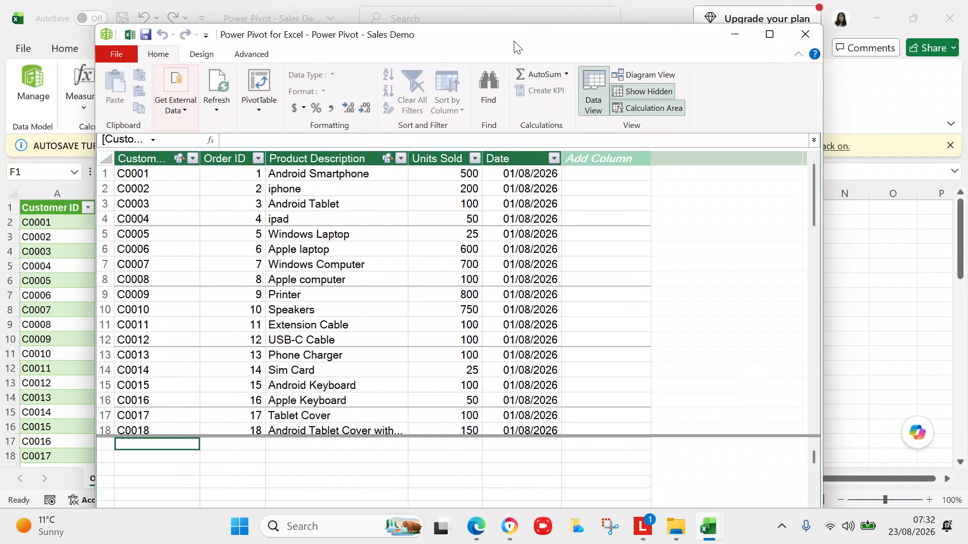
{"action": "left_click", "coordinate": [517, 43]}
{"action": "mouse_move", "coordinate": [518, 43]}
{"action": "left_mouse_down"}
{"action": "mouse_move", "coordinate": [525, 1]}
{"action": "mouse_move", "coordinate": [527, 50]}
{"action": "left_mouse_up"}
{"action": "left_click", "coordinate": [778, 43]}
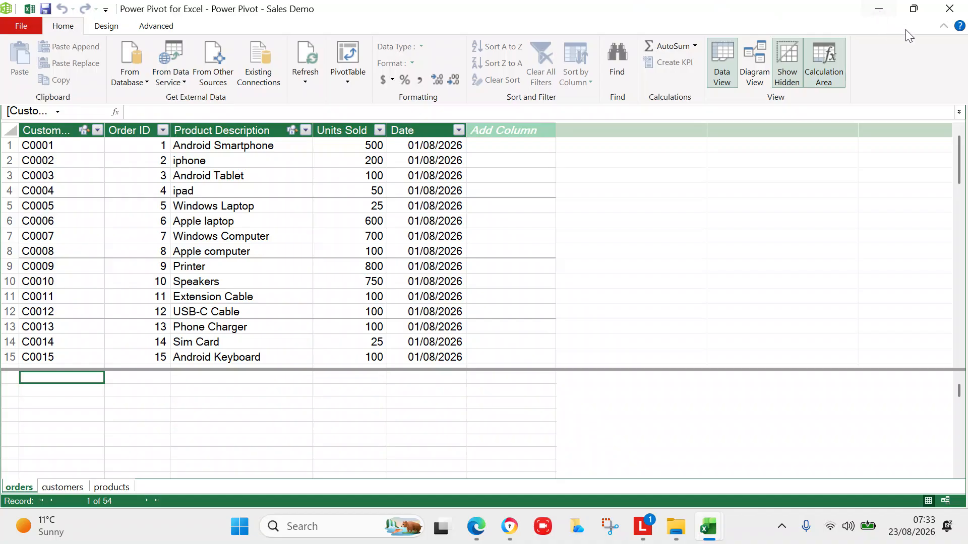
Restore the Power Pivot window, visit the workbook, then switch back to Power Pivot.
{"action": "left_click", "coordinate": [914, 14]}
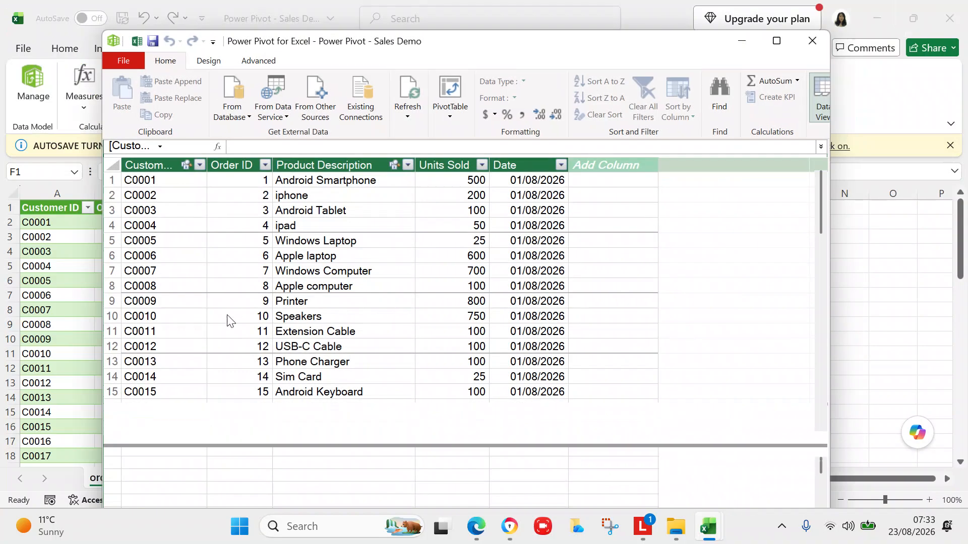
{"action": "left_click", "coordinate": [74, 361]}
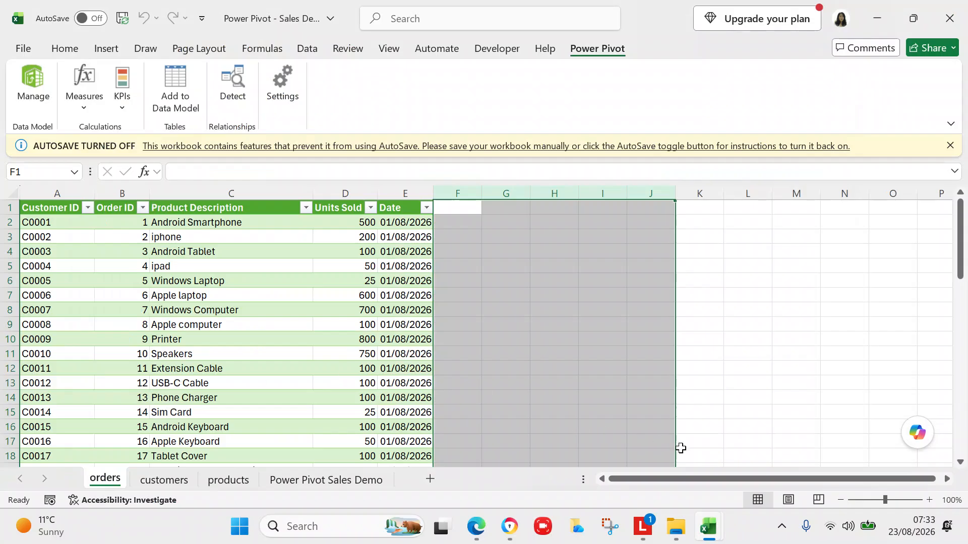
{"action": "left_click", "coordinate": [706, 527]}
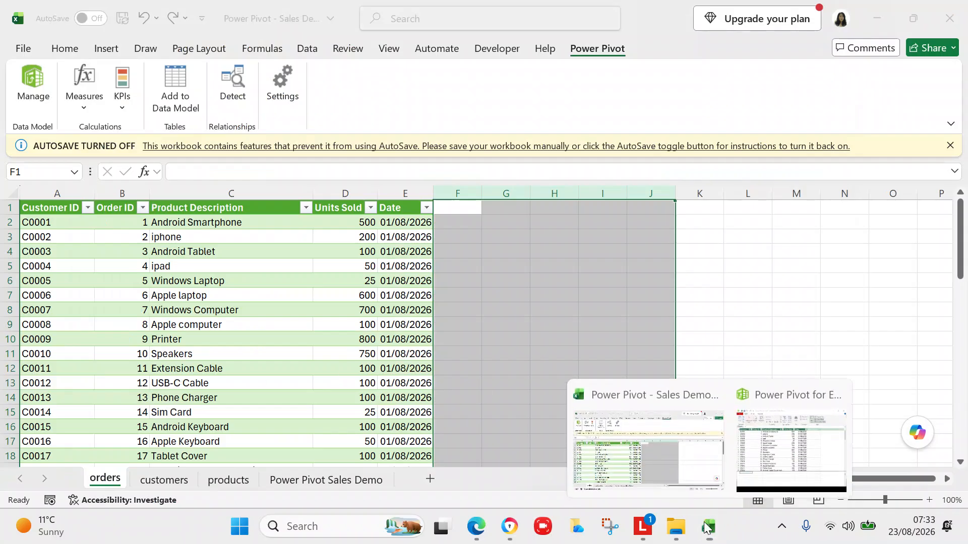
{"action": "mouse_move", "coordinate": [748, 458]}
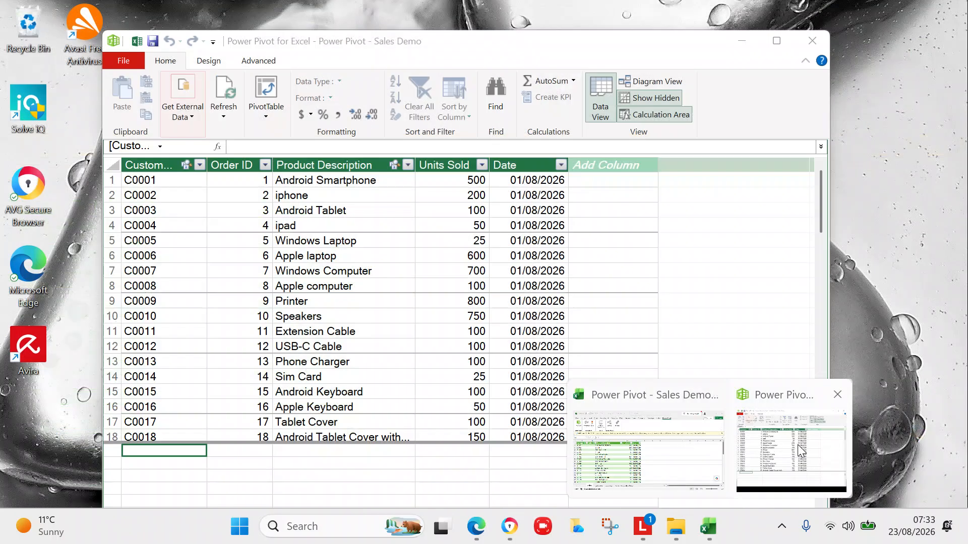
{"action": "left_click", "coordinate": [798, 445]}
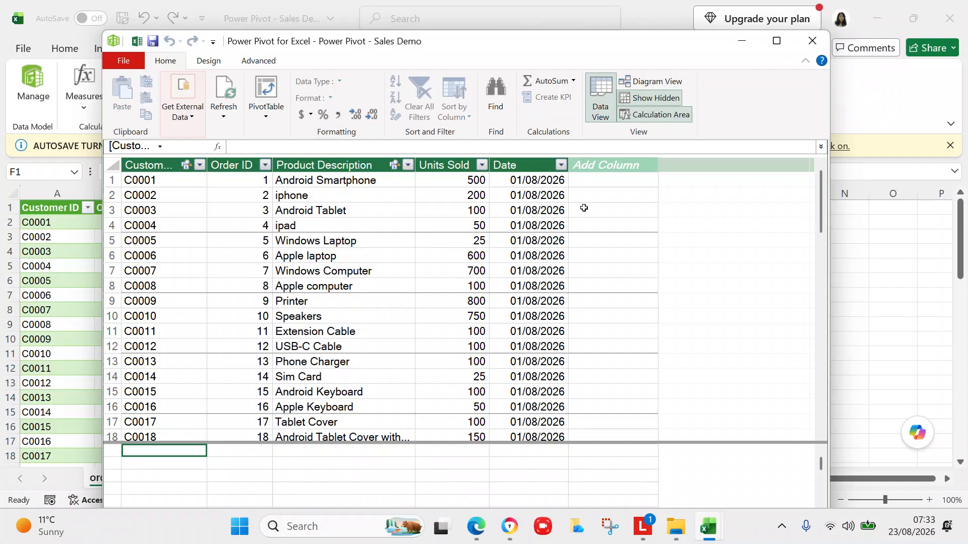
Name the new orders column 'Revenue per Order £' and begin its formula in row 1.
{"action": "left_click", "coordinate": [594, 182]}
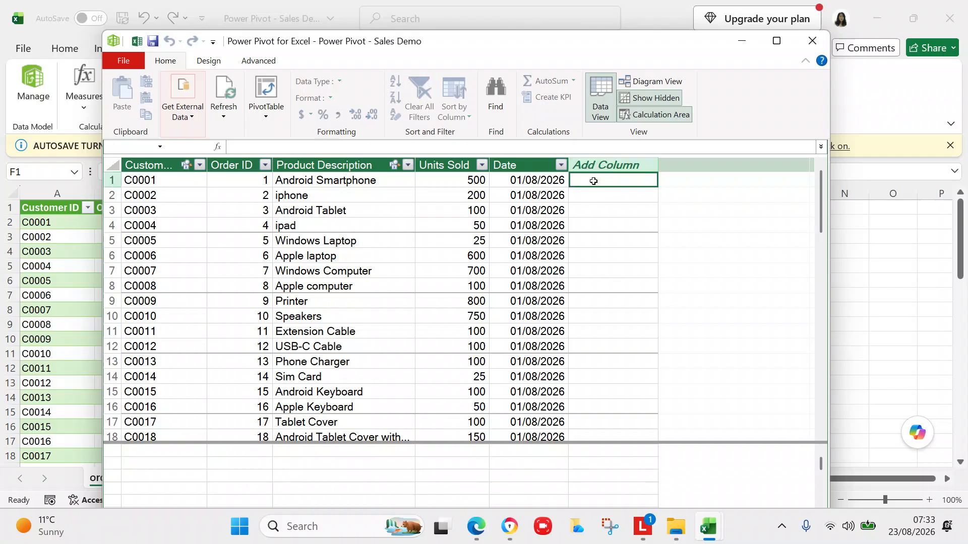
{"action": "left_click", "coordinate": [595, 162]}
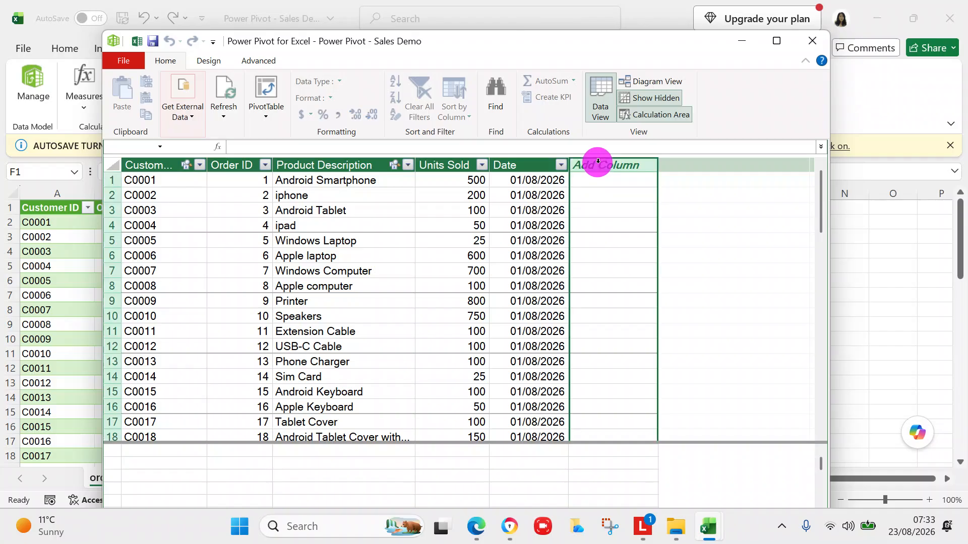
{"action": "double_click", "coordinate": [628, 164]}
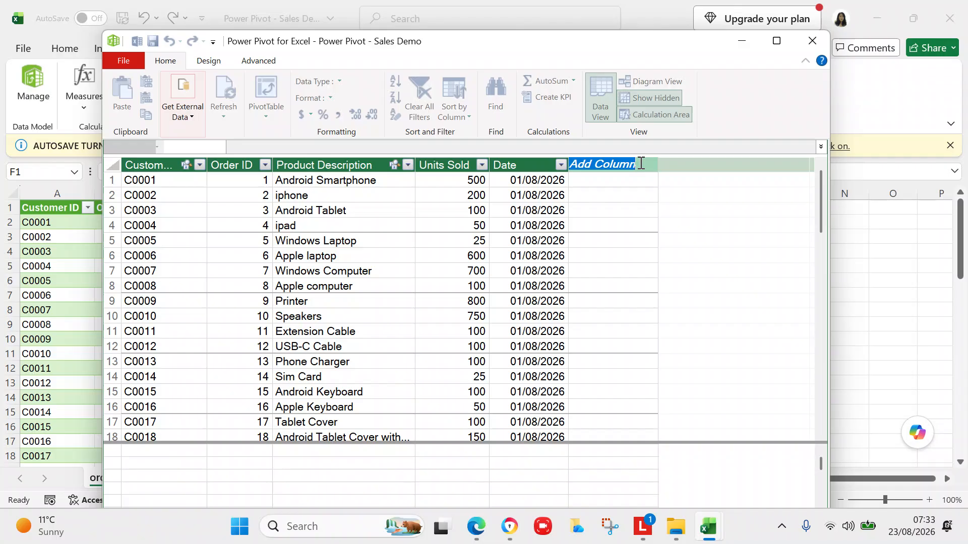
{"action": "type", "text": "Revenue per"}
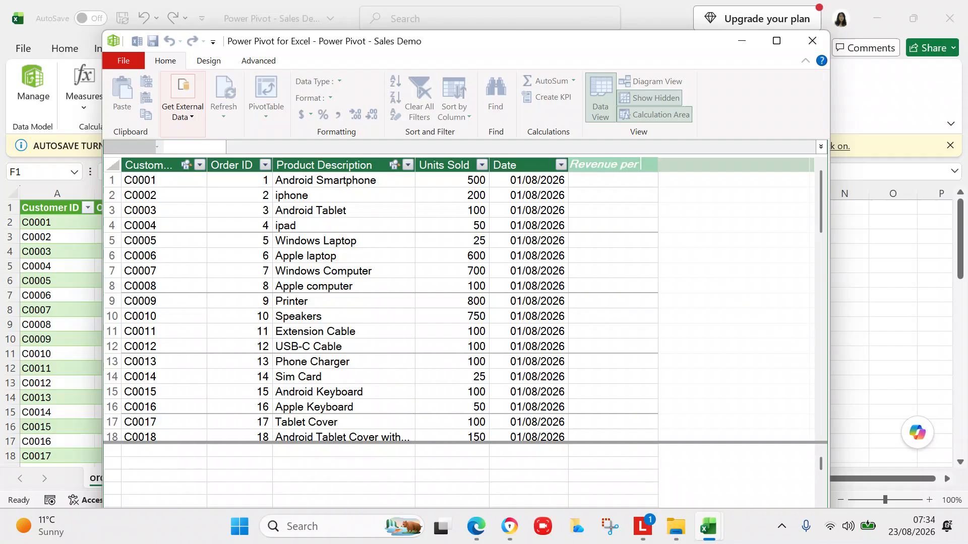
{"action": "type", "text": " Order £"}
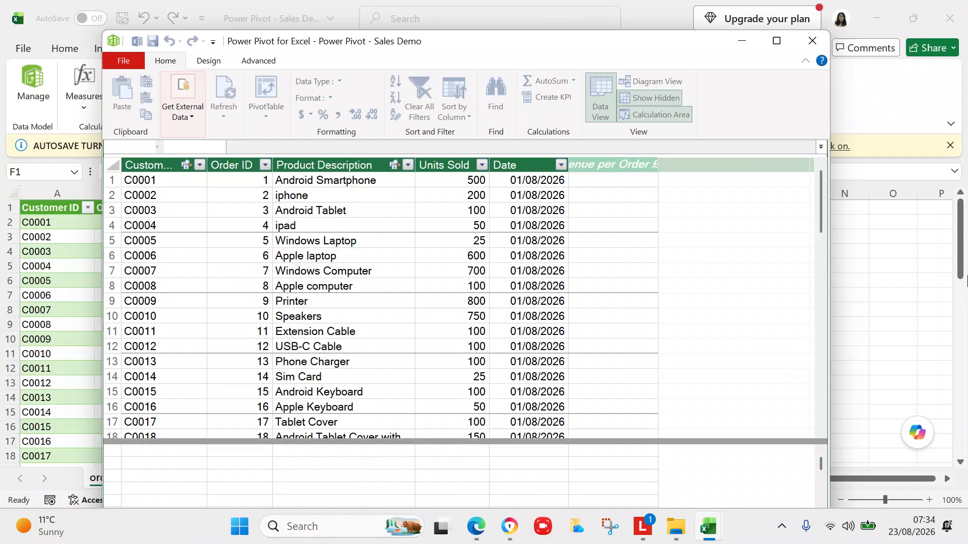
{"action": "key", "text": "Return"}
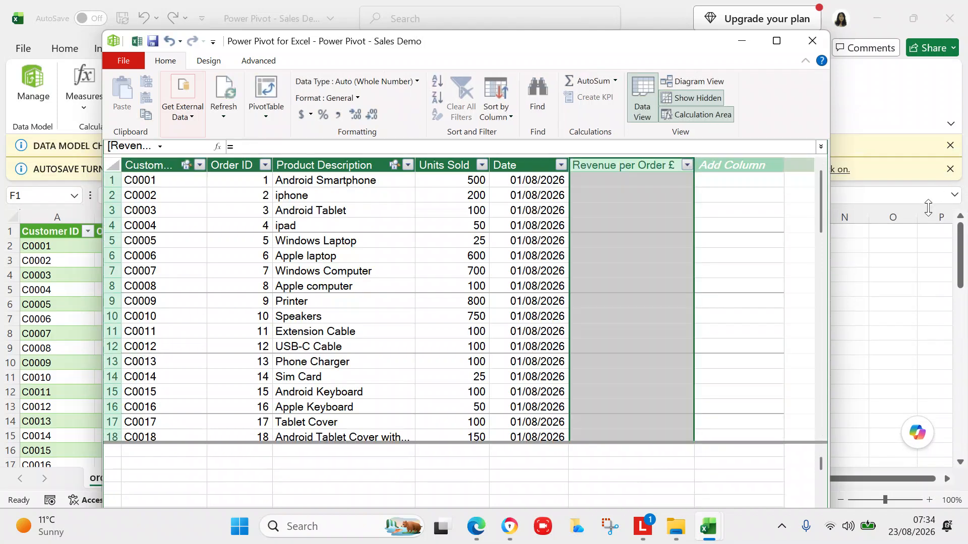
{"action": "left_click", "coordinate": [670, 177]}
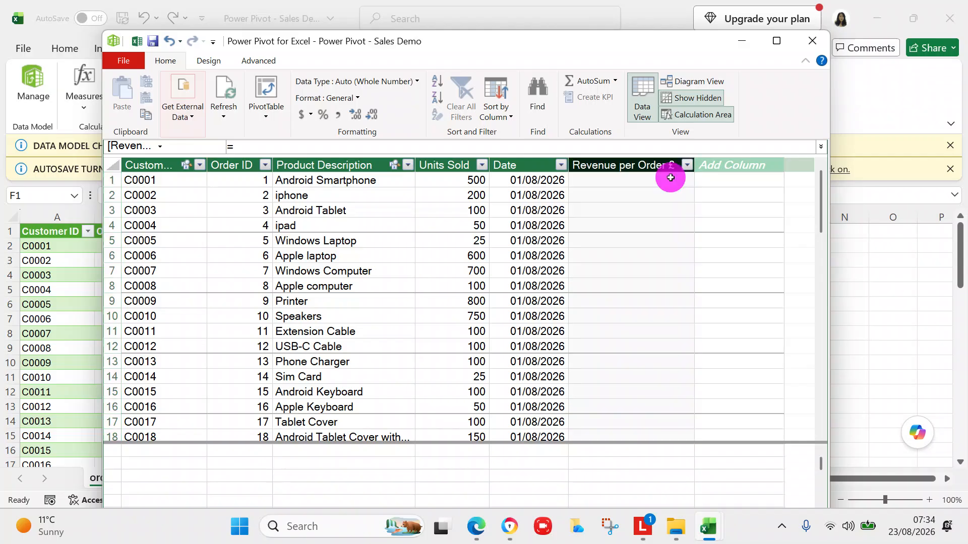
{"action": "left_click", "coordinate": [326, 145]}
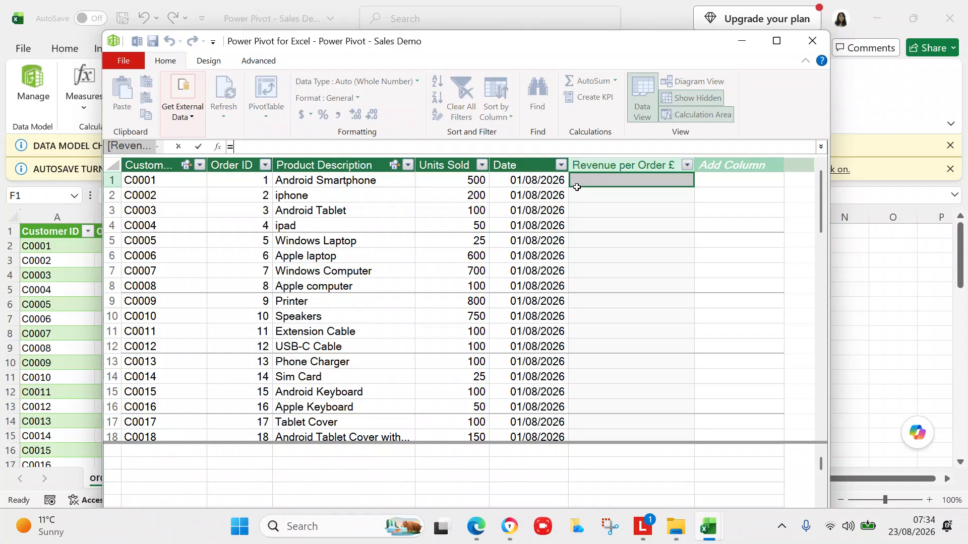
Fill the column with =orders[Units Sold]*RELATED(products[Revenue per Unit £]), giving 150000 in row 1.
{"action": "left_click", "coordinate": [342, 148]}
{"action": "left_click", "coordinate": [429, 181]}
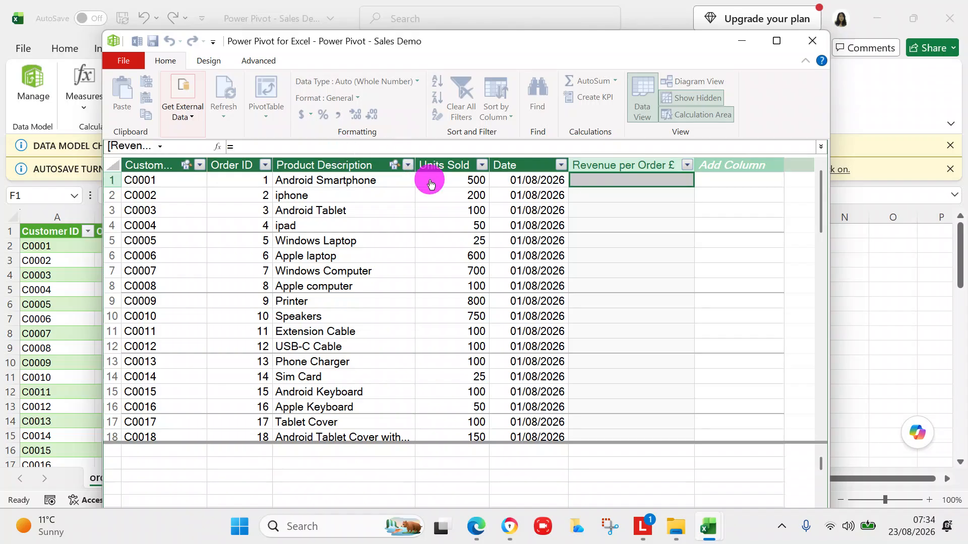
{"action": "left_click", "coordinate": [402, 147]}
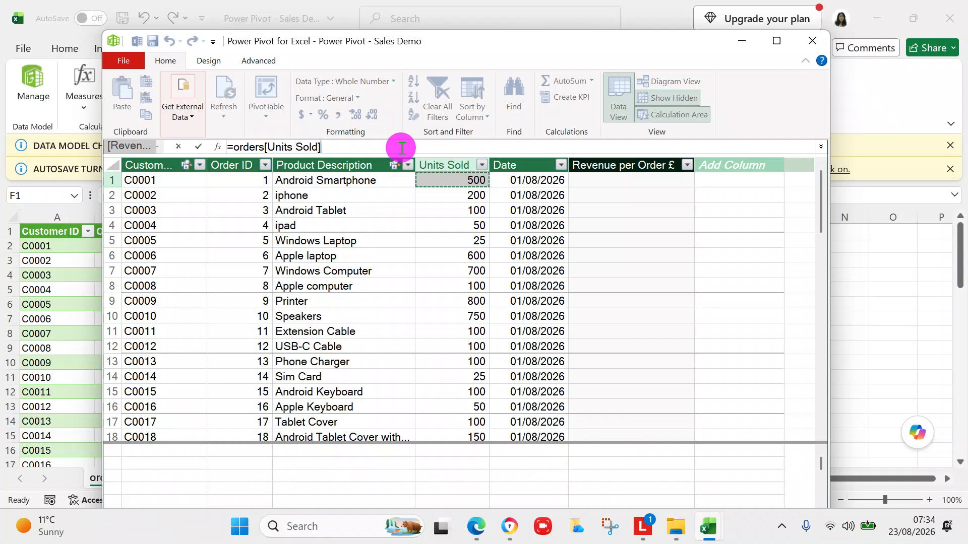
{"action": "key", "text": "Return"}
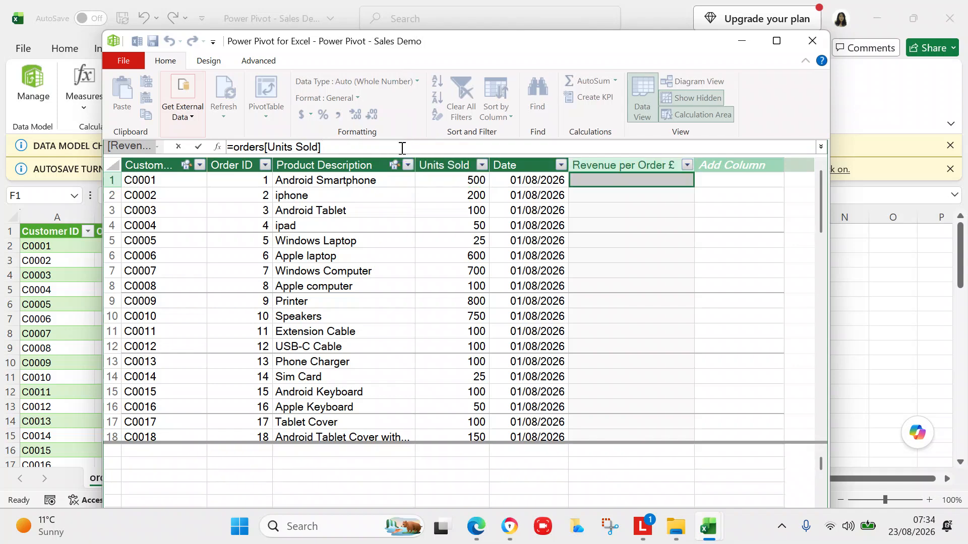
{"action": "type", "text": "*rel"}
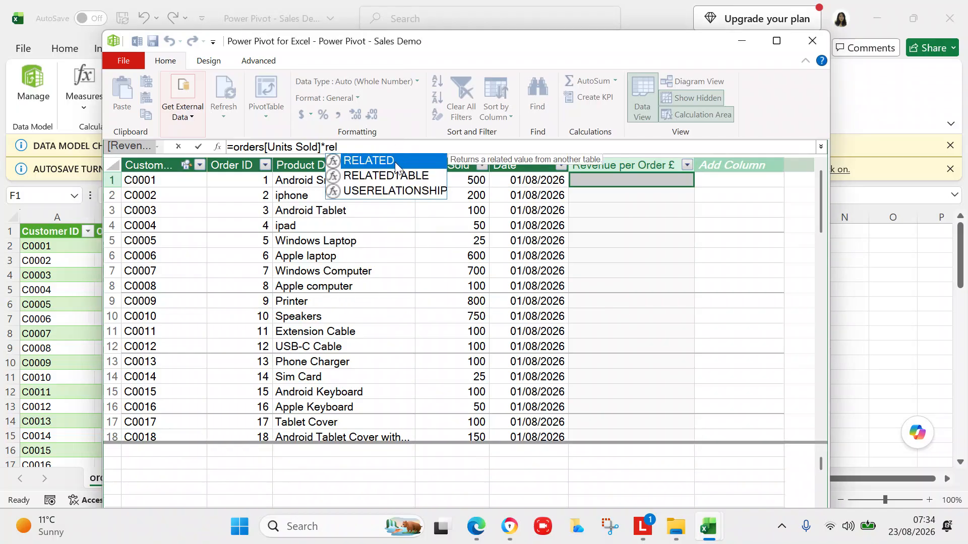
{"action": "left_click", "coordinate": [395, 161]}
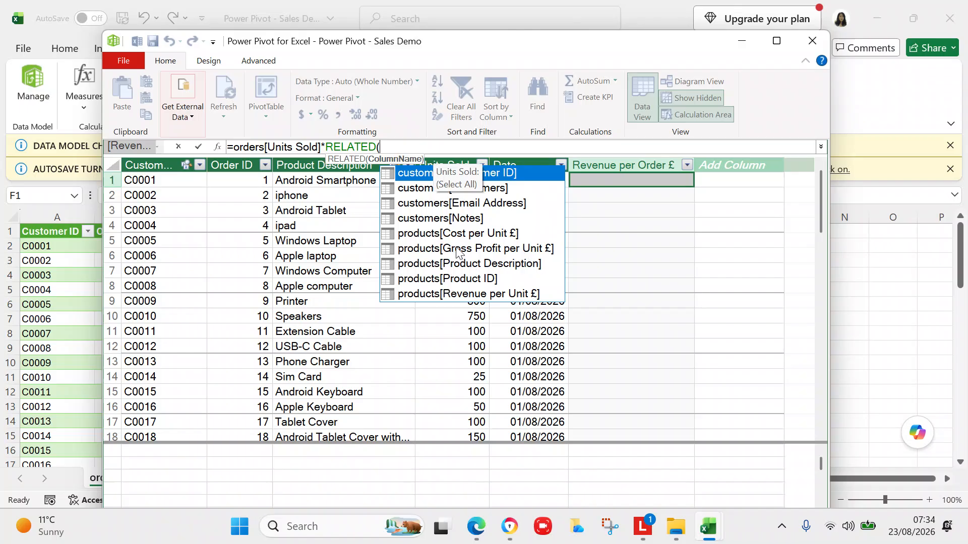
{"action": "left_click", "coordinate": [469, 295]}
{"action": "double_click", "coordinate": [469, 295]}
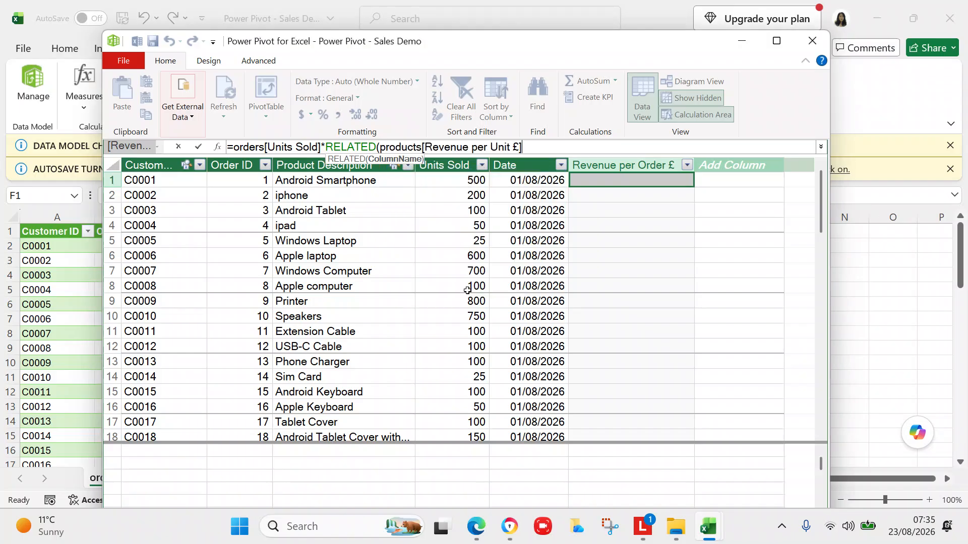
{"action": "type", "text": ")"}
{"action": "key", "text": "Return"}
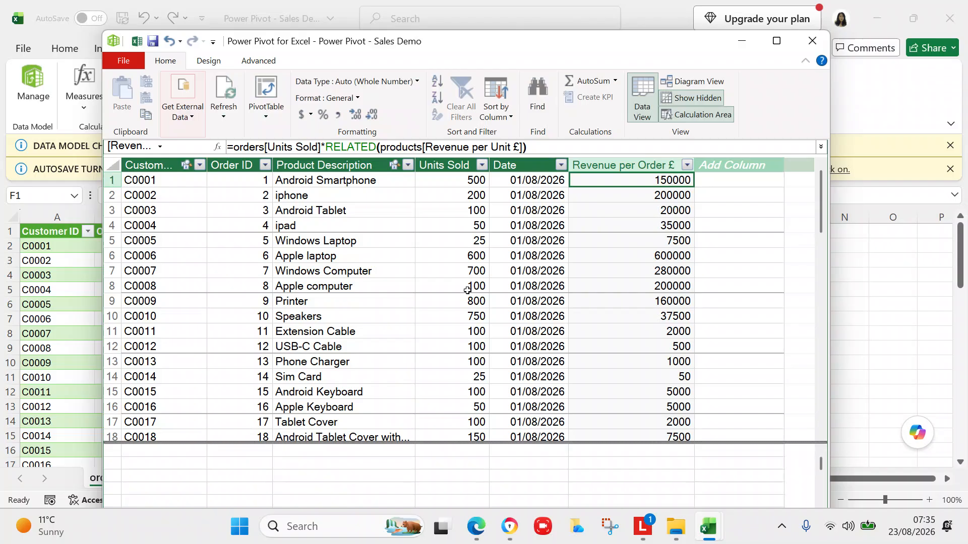
{"action": "left_click", "coordinate": [446, 165]}
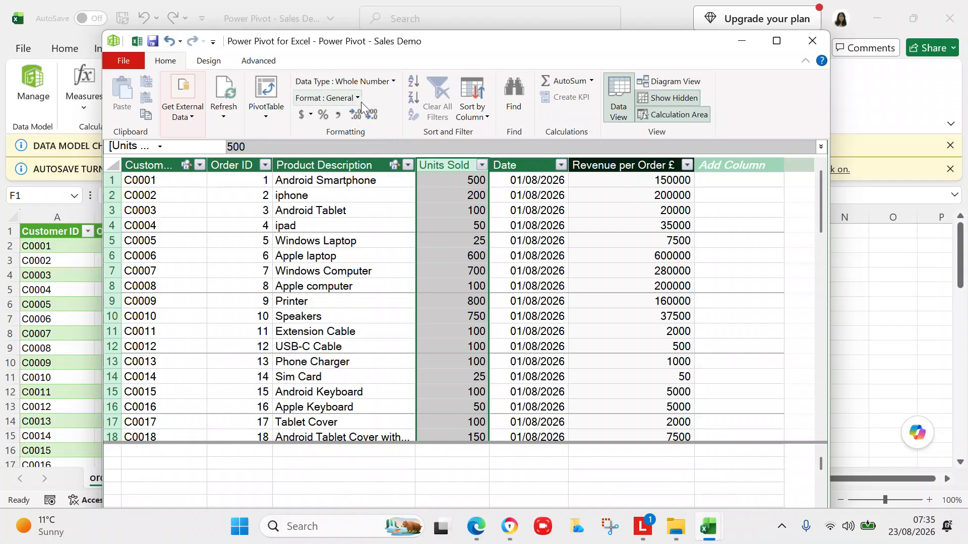
Try Currency on Units Sold, then revert it to Whole Number, accepting the data-loss warning.
{"action": "left_click", "coordinate": [394, 82]}
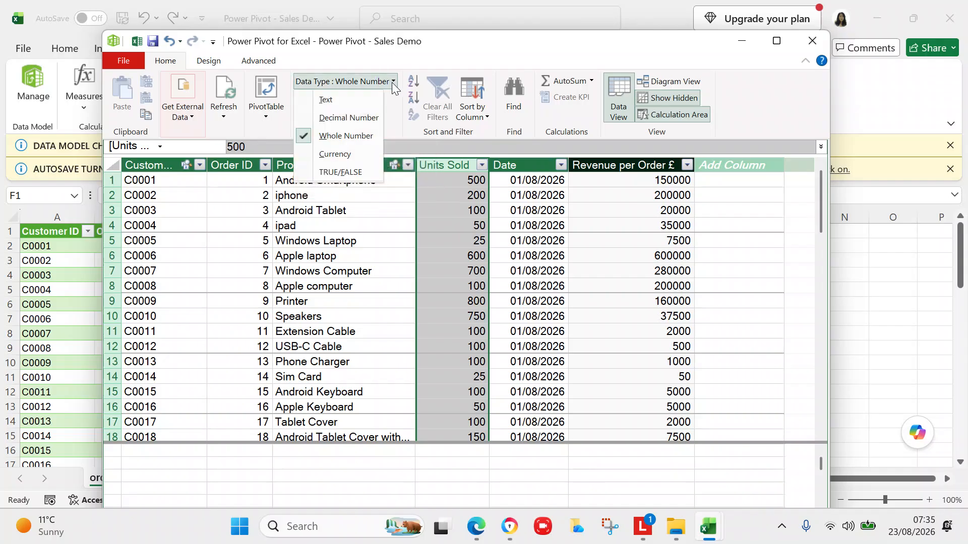
{"action": "left_click", "coordinate": [337, 153]}
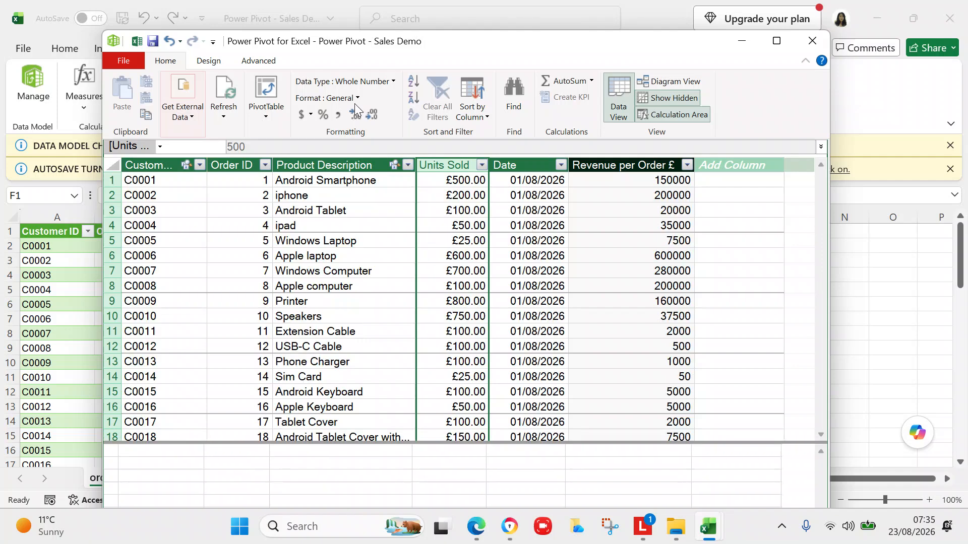
{"action": "left_click", "coordinate": [370, 81]}
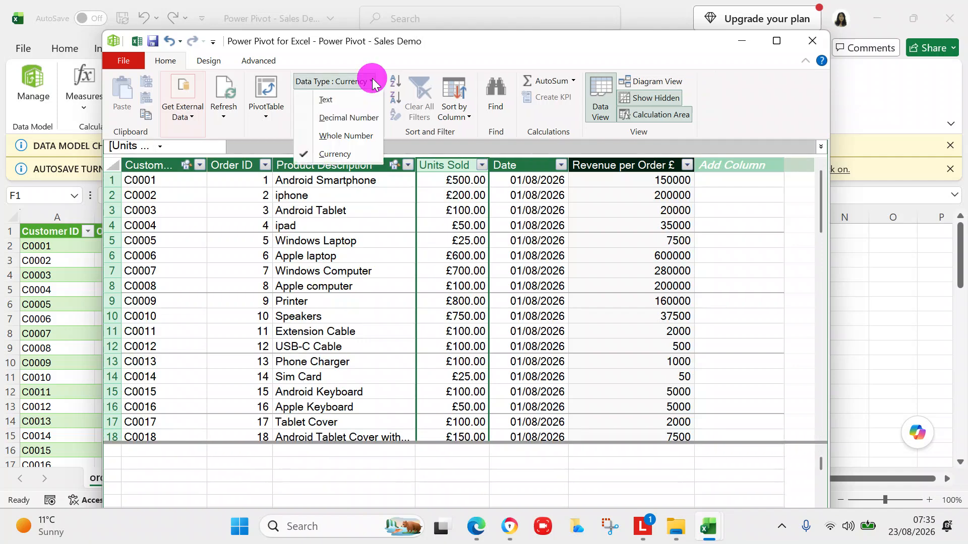
{"action": "left_click", "coordinate": [347, 134]}
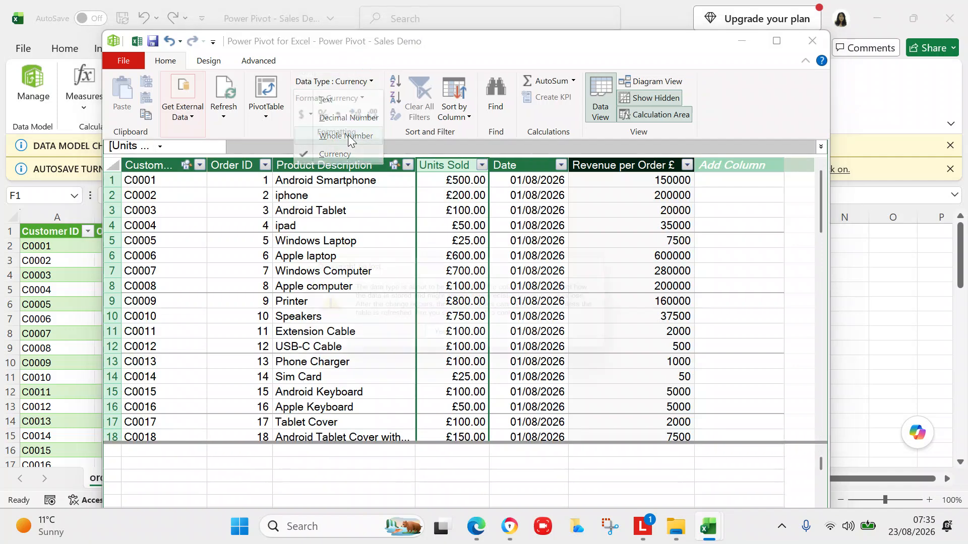
{"action": "left_click", "coordinate": [444, 340]}
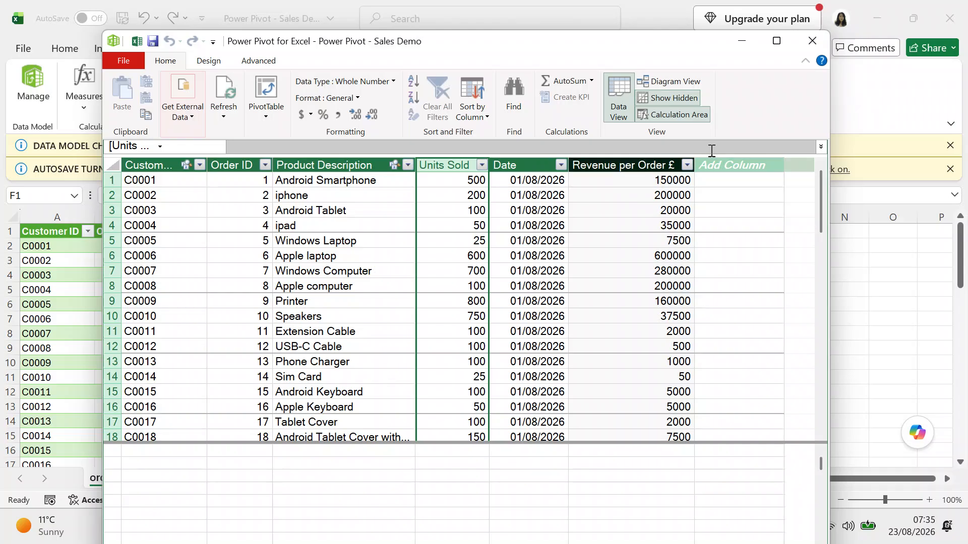
Set the Revenue per Order £ column's data type to Currency.
{"action": "left_click", "coordinate": [645, 169]}
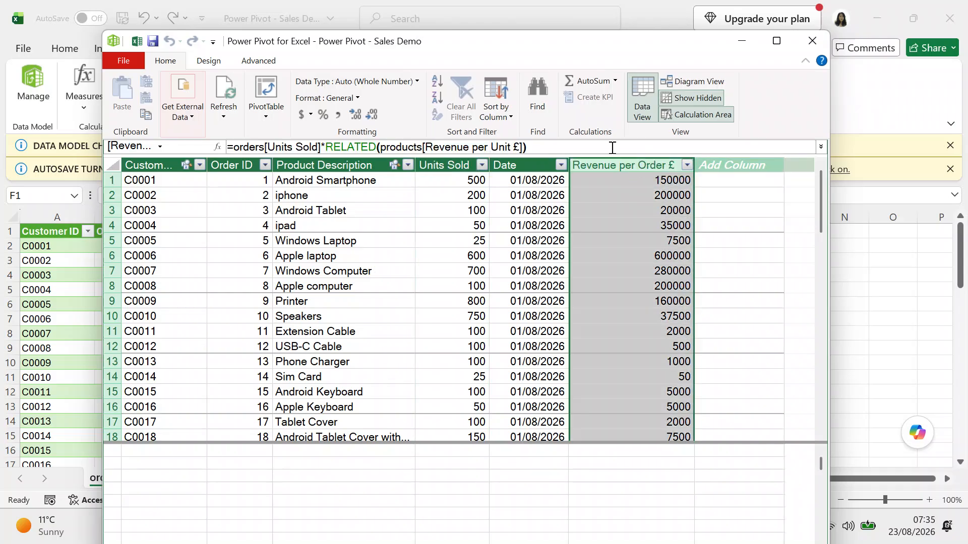
{"action": "left_click", "coordinate": [418, 81]}
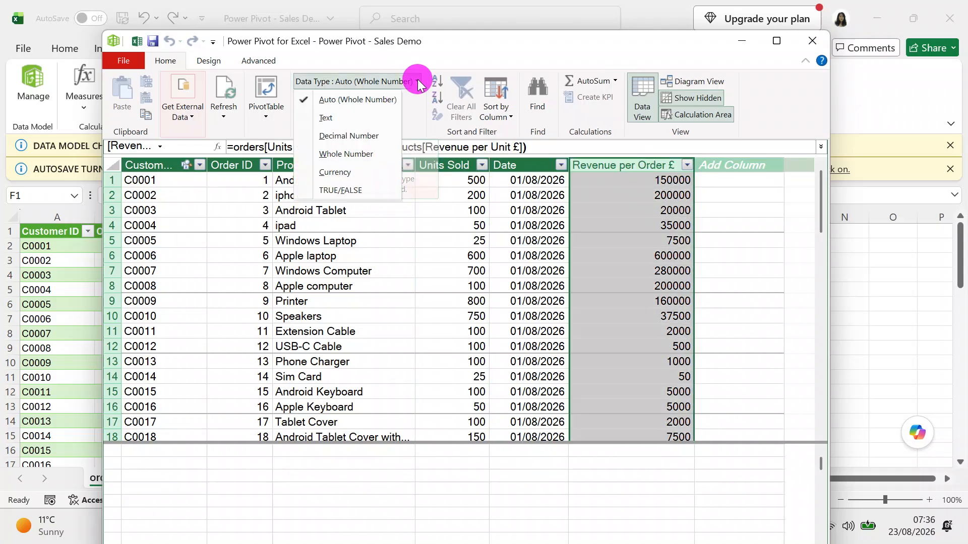
{"action": "left_click", "coordinate": [348, 169]}
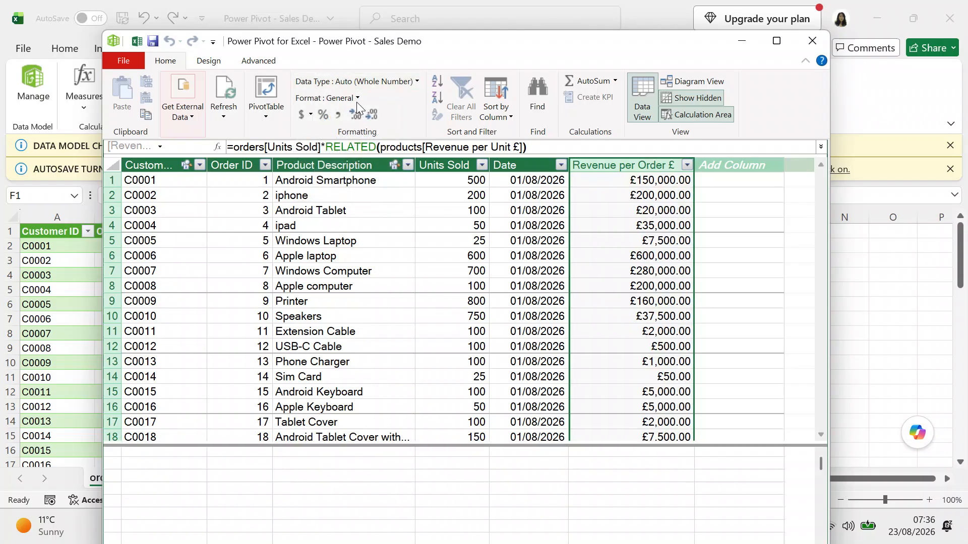
{"action": "left_click", "coordinate": [357, 100]}
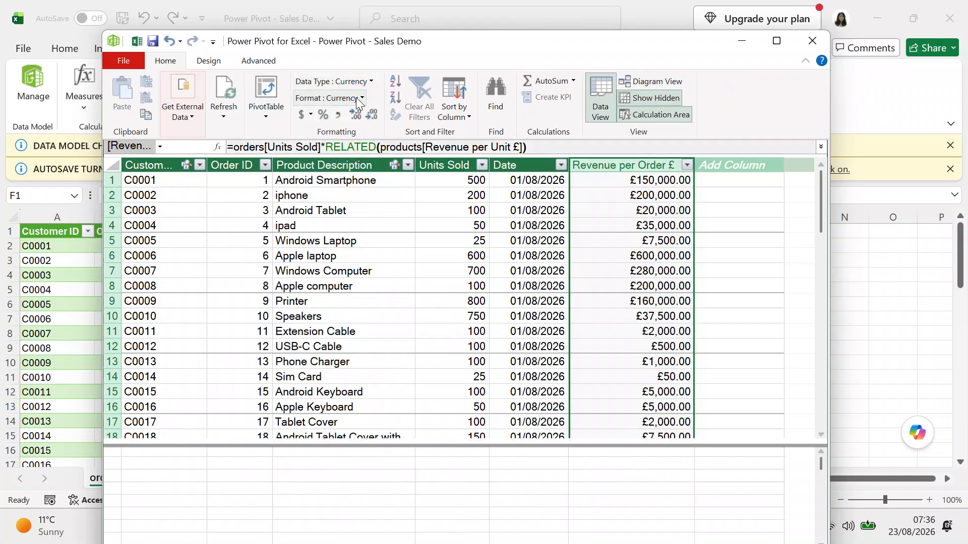
{"action": "left_click", "coordinate": [360, 99]}
{"action": "left_click", "coordinate": [358, 98]}
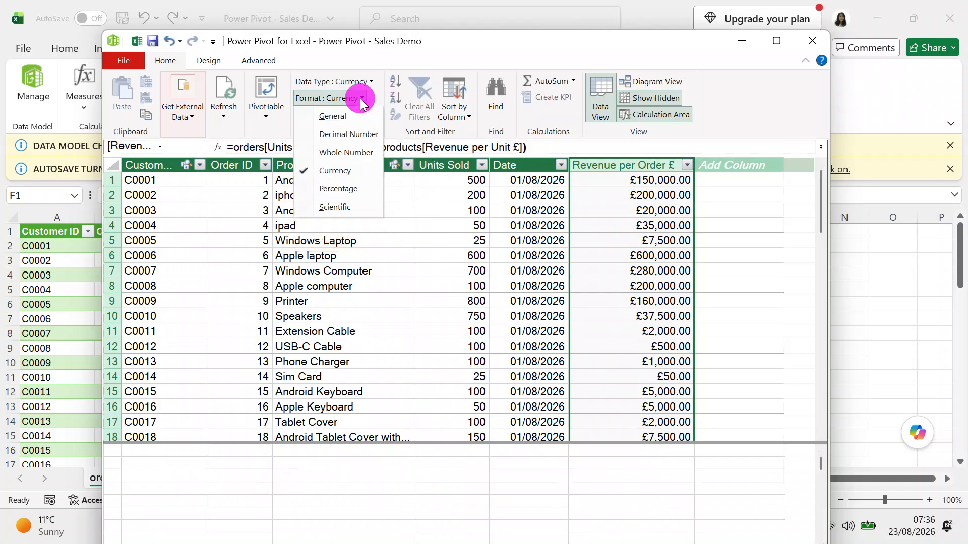
{"action": "left_click", "coordinate": [338, 171]}
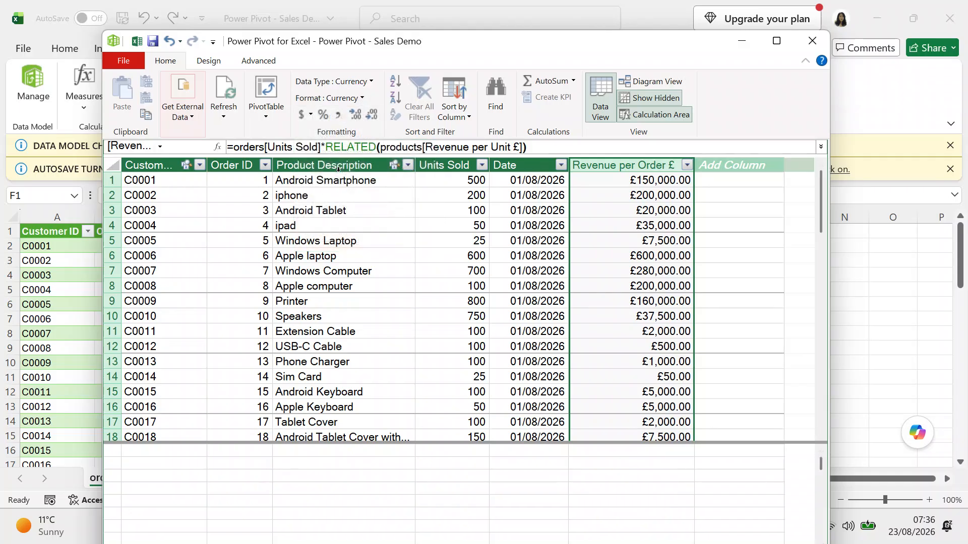
Add a decimal place and format Revenue per Order £ as Decimal Number, like 150,000.00.
{"action": "left_click", "coordinate": [356, 118]}
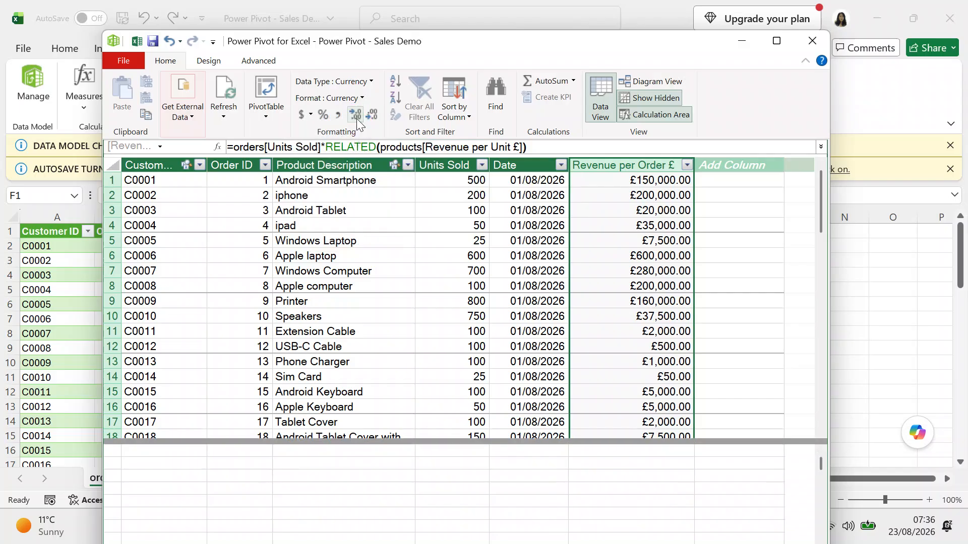
{"action": "left_click", "coordinate": [362, 98]}
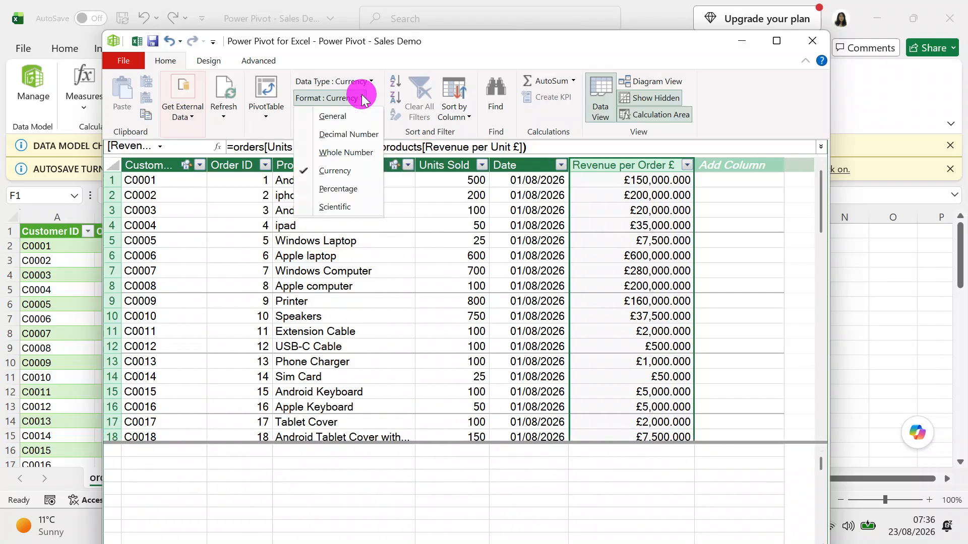
{"action": "left_click", "coordinate": [349, 172]}
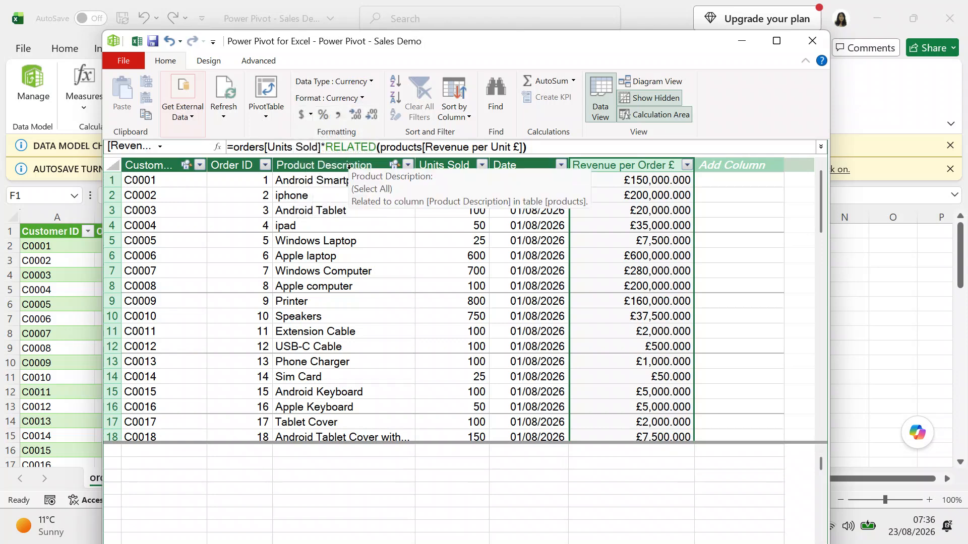
{"action": "left_click", "coordinate": [361, 98]}
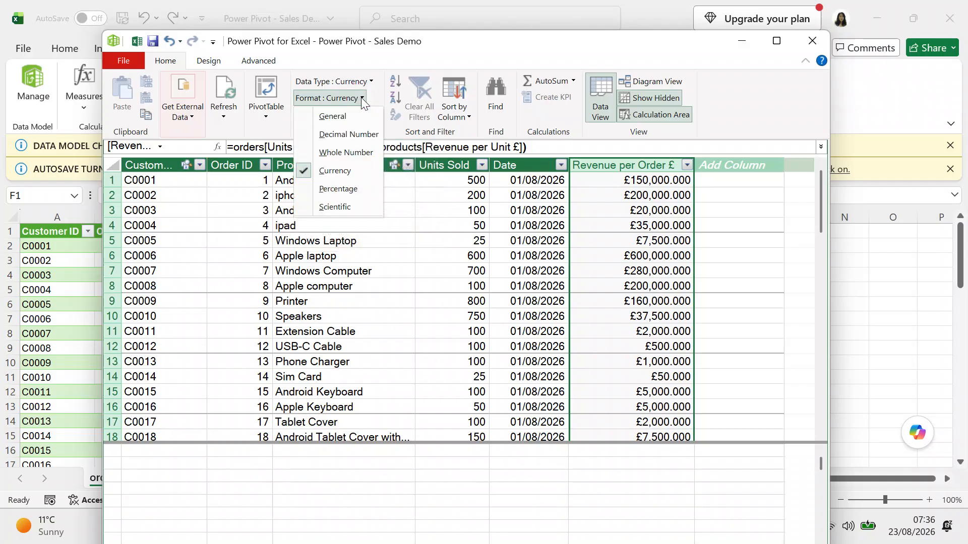
{"action": "left_click", "coordinate": [355, 134]}
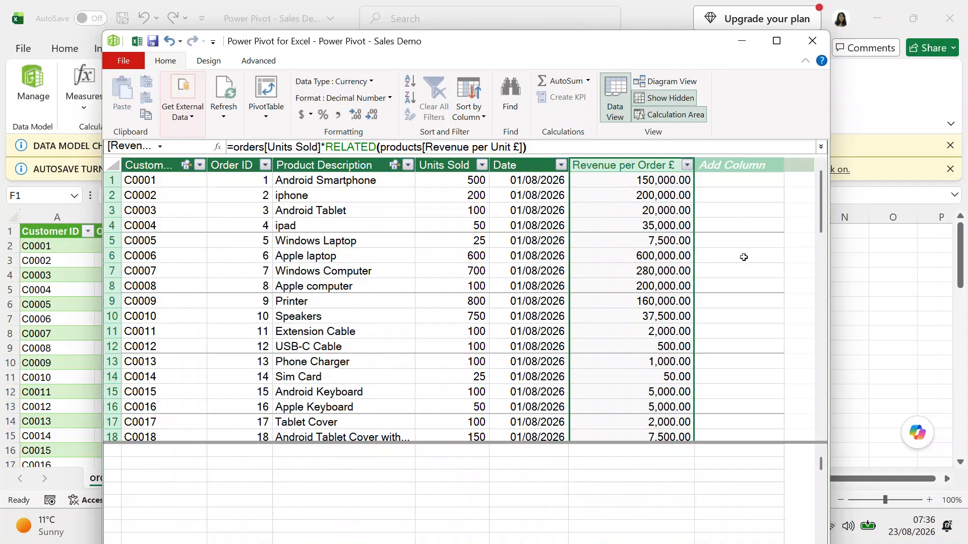
{"action": "left_click", "coordinate": [740, 166]}
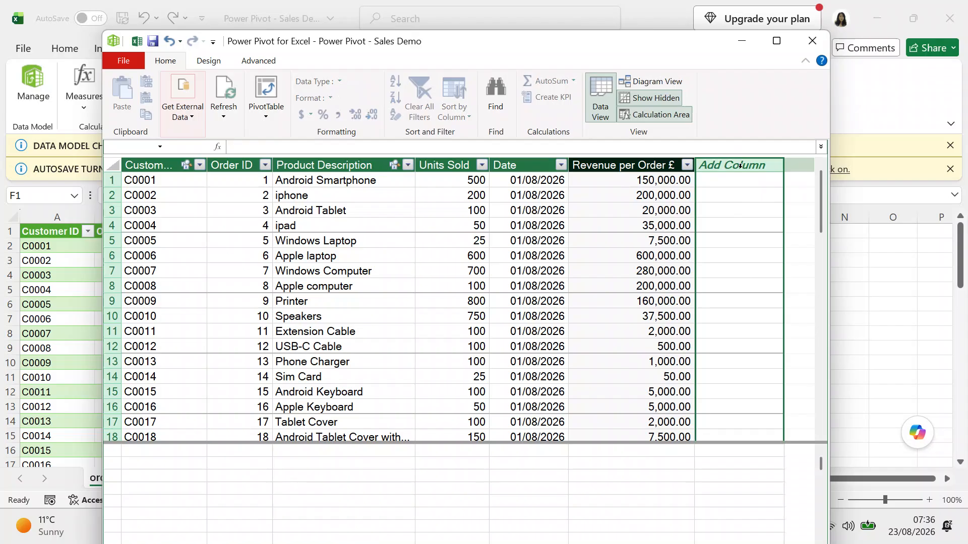
Add a new orders column named 'Cost per Order £'.
{"action": "left_click", "coordinate": [731, 163]}
{"action": "double_click", "coordinate": [731, 165]}
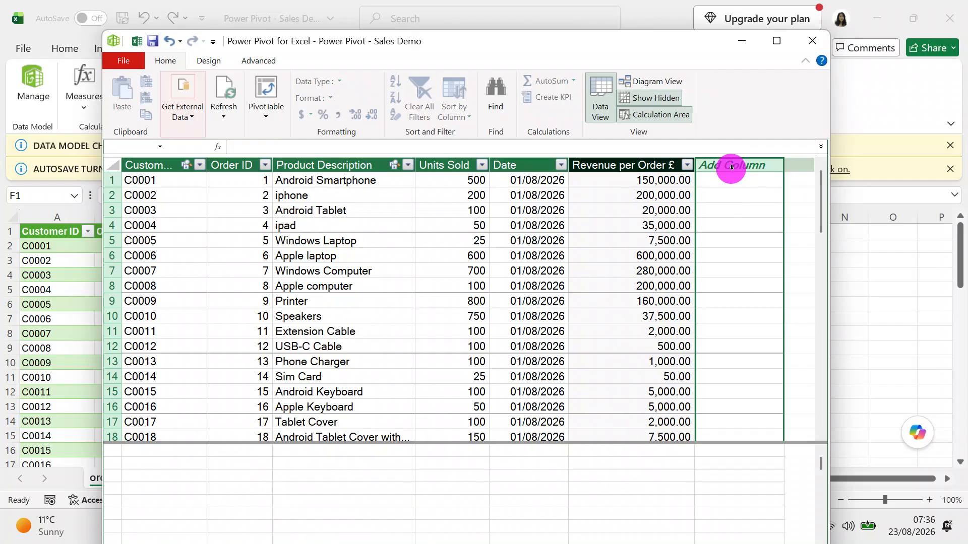
{"action": "type", "text": "Co"}
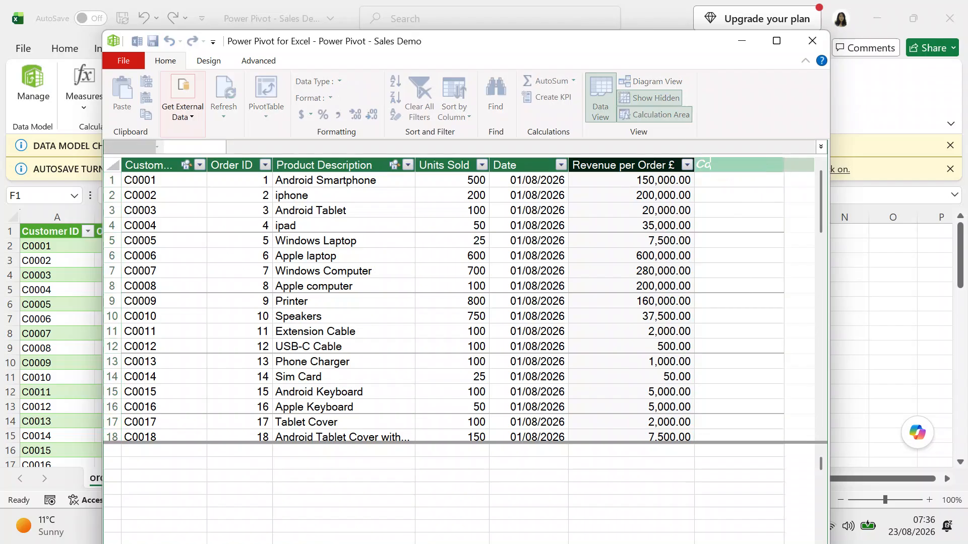
{"action": "type", "text": "st per Order £"}
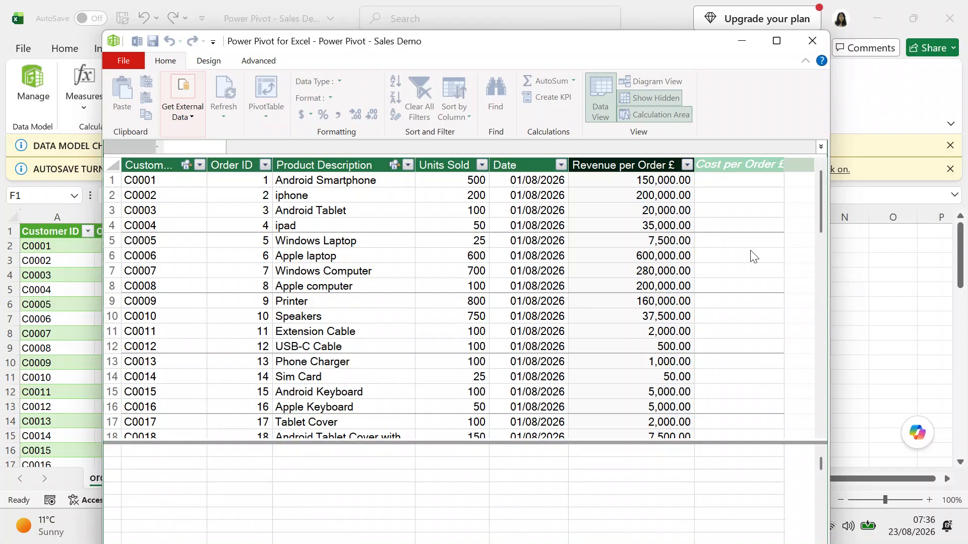
{"action": "key", "text": "Return"}
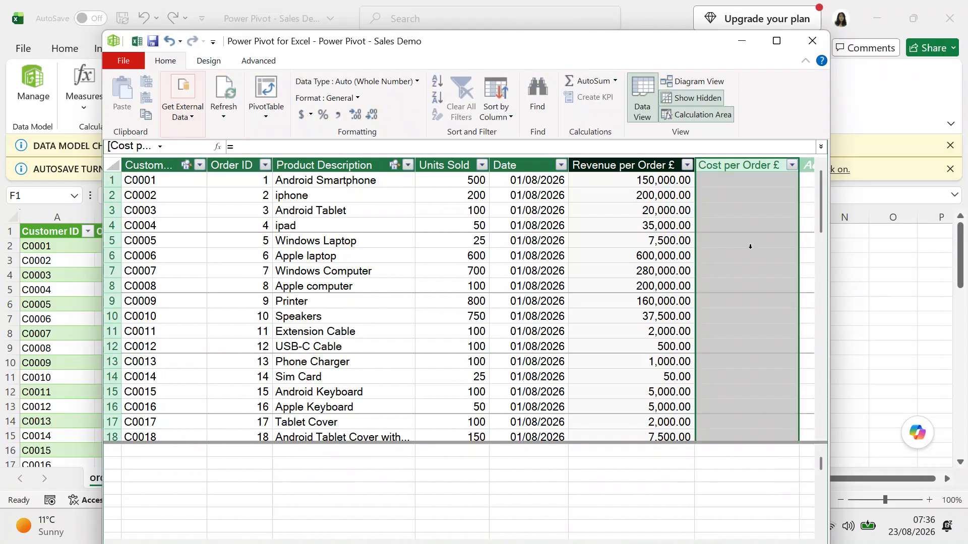
Fill it with =orders[Units Sold]*RELATED(products[Cost per Unit £]).
{"action": "left_click", "coordinate": [739, 182]}
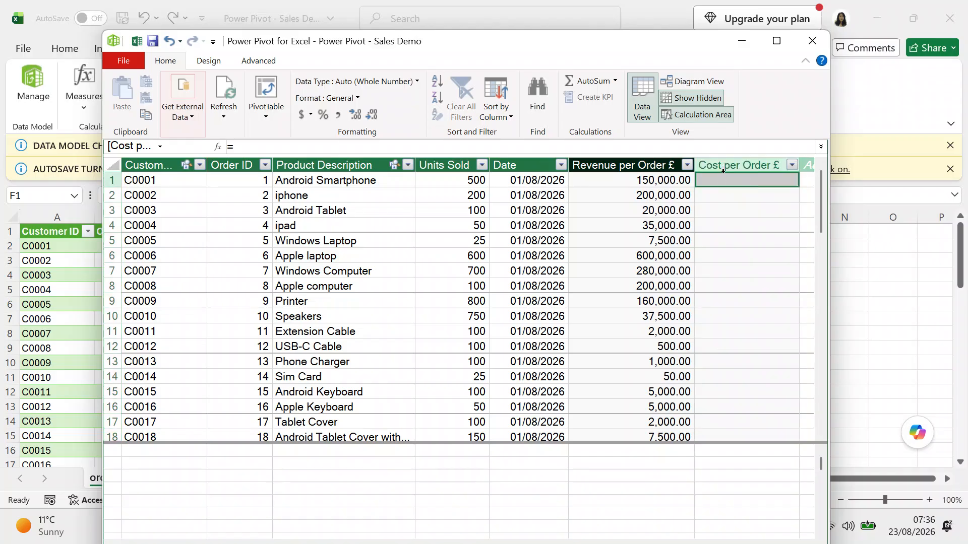
{"action": "left_click", "coordinate": [250, 146]}
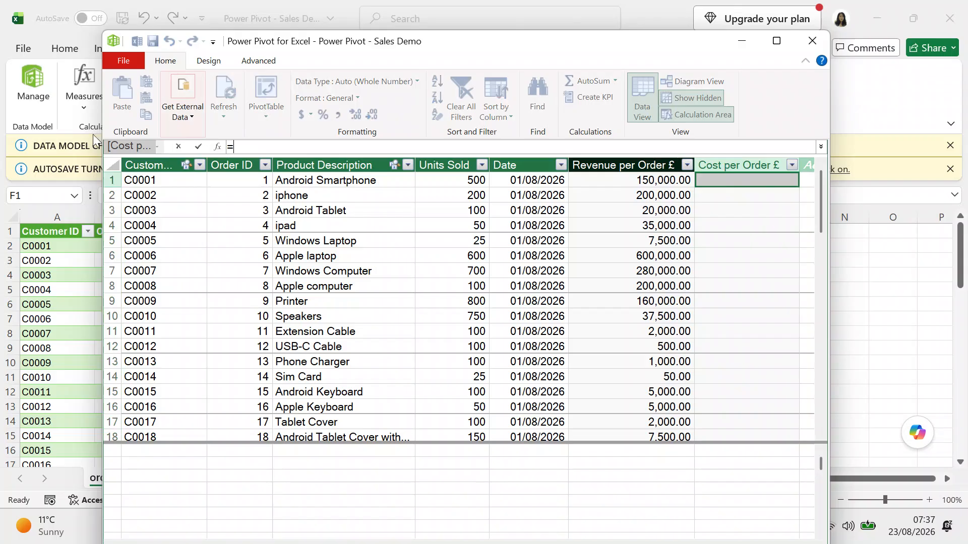
{"action": "left_click", "coordinate": [439, 180]}
{"action": "left_click", "coordinate": [382, 146]}
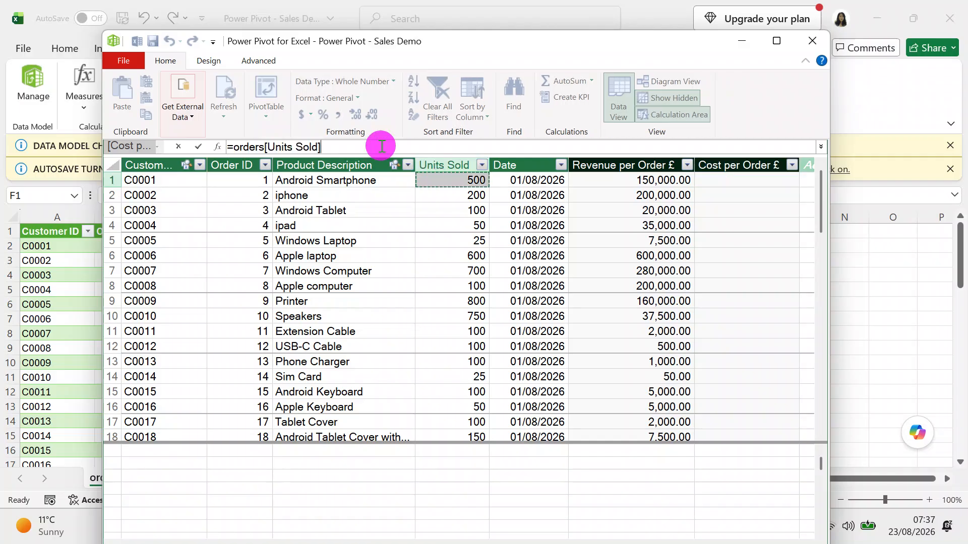
{"action": "type", "text": "*"}
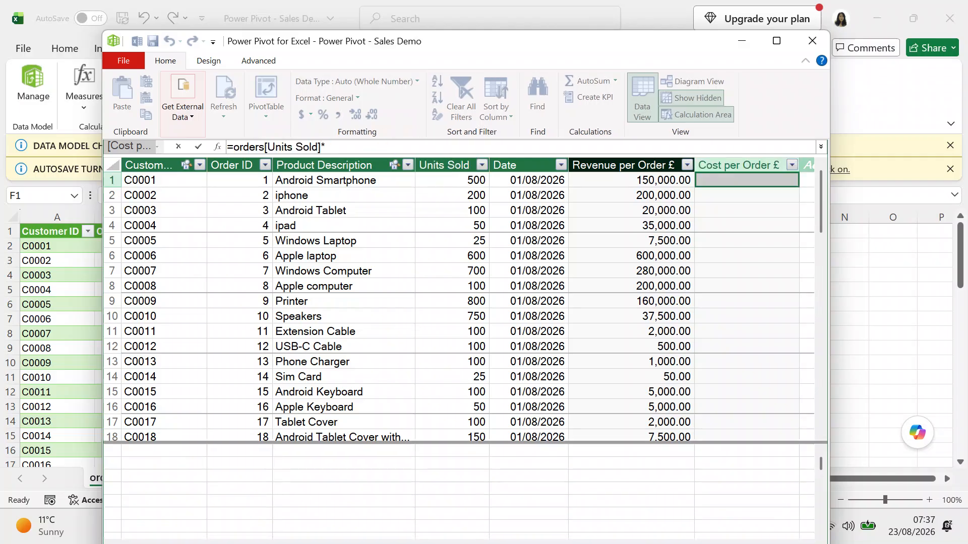
{"action": "type", "text": "related"}
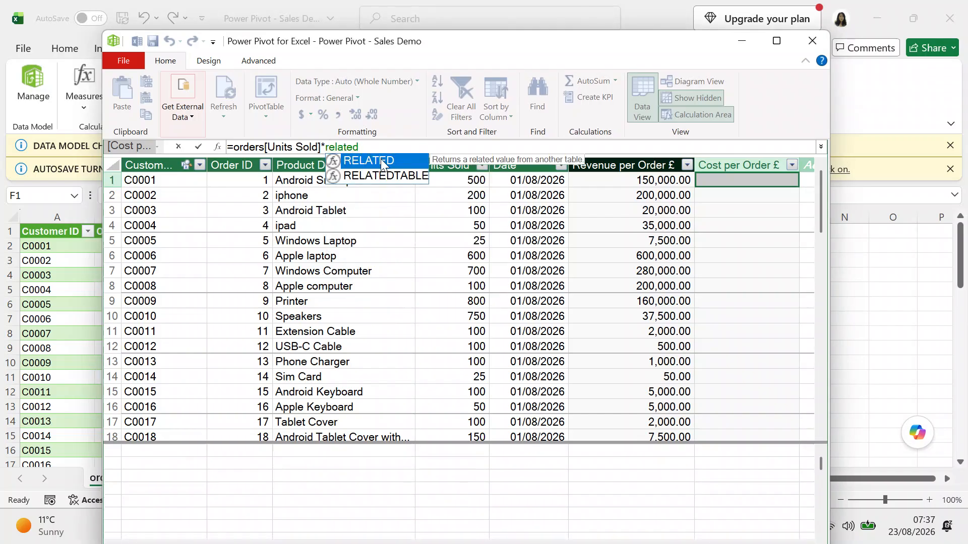
{"action": "left_click", "coordinate": [382, 166]}
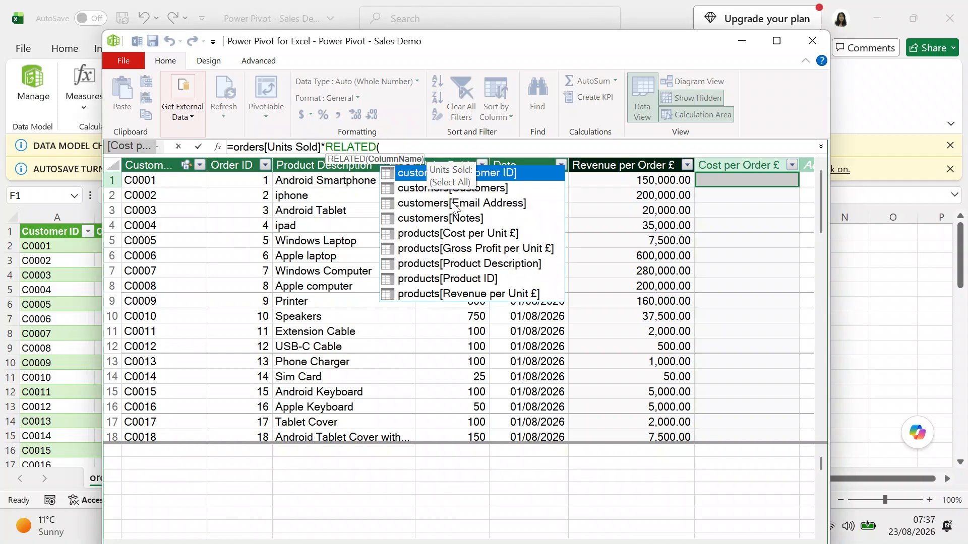
{"action": "double_click", "coordinate": [455, 233]}
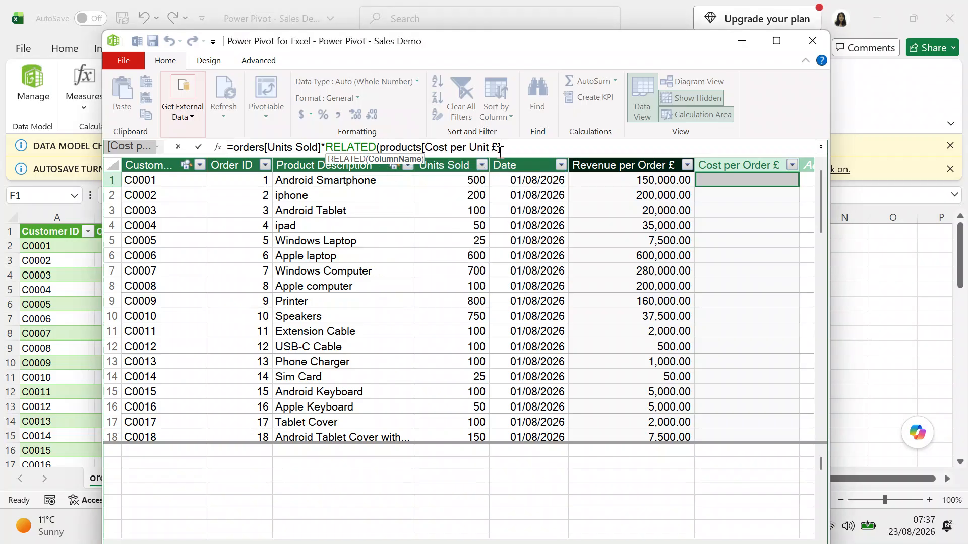
{"action": "type", "text": ")"}
{"action": "key", "text": "Return"}
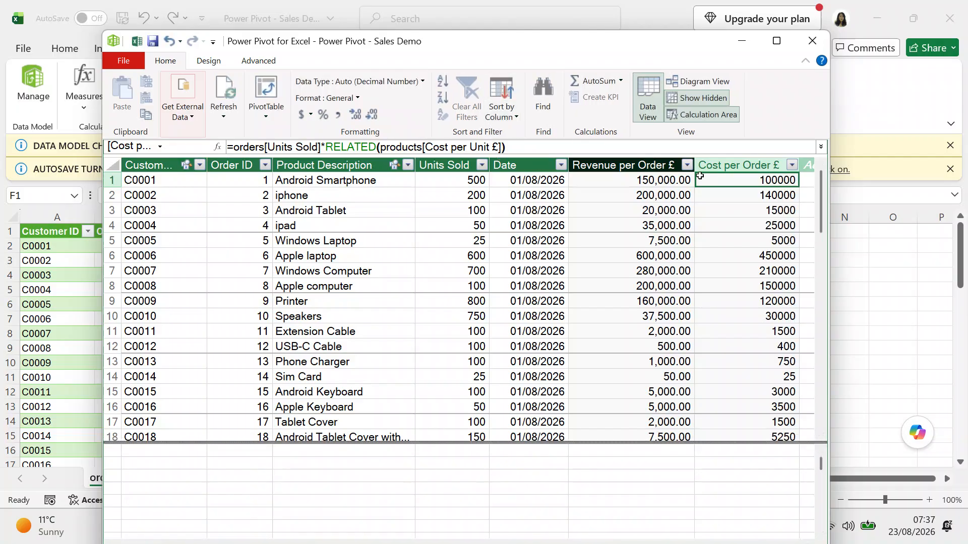
Give Cost per Order £ the Currency data type and Decimal Number format, showing 100,000.00.
{"action": "left_click", "coordinate": [719, 165]}
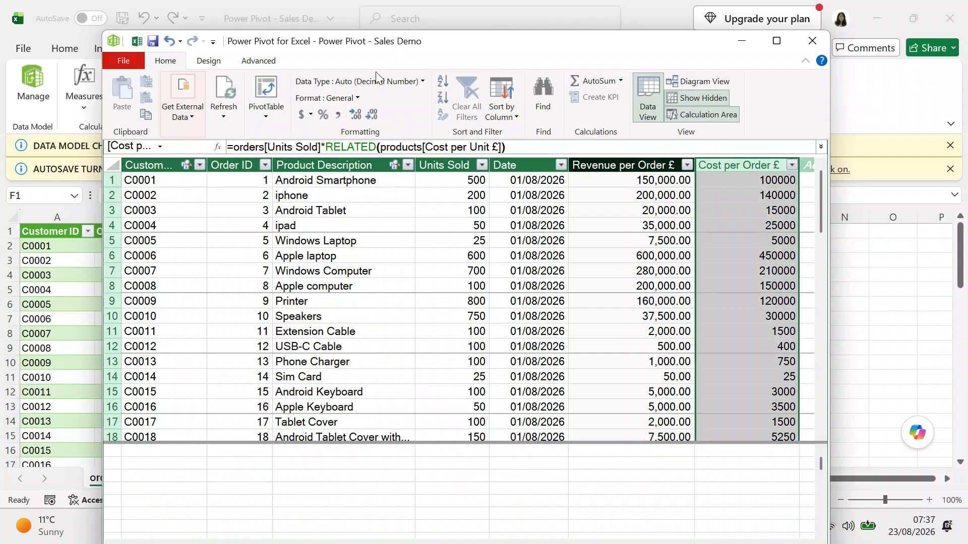
{"action": "left_click", "coordinate": [423, 82]}
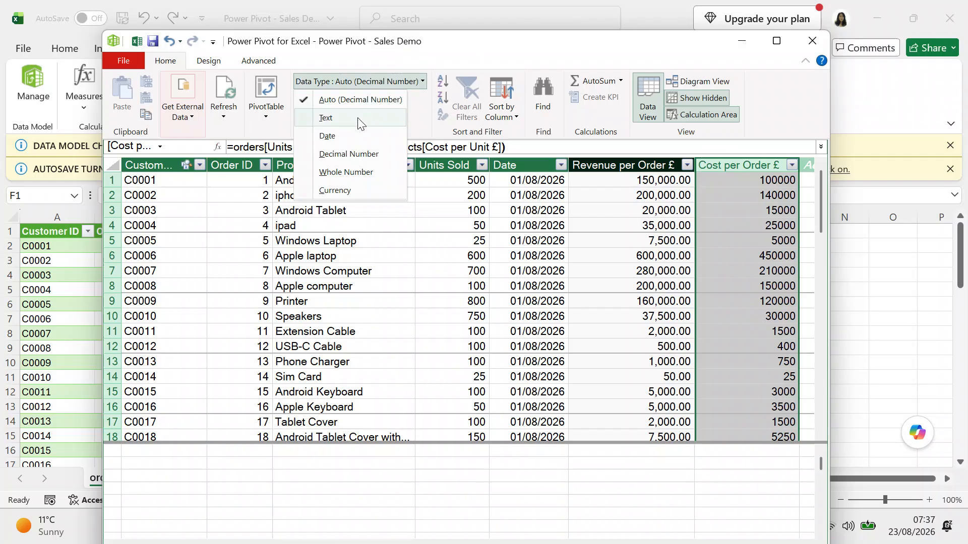
{"action": "left_click", "coordinate": [335, 190]}
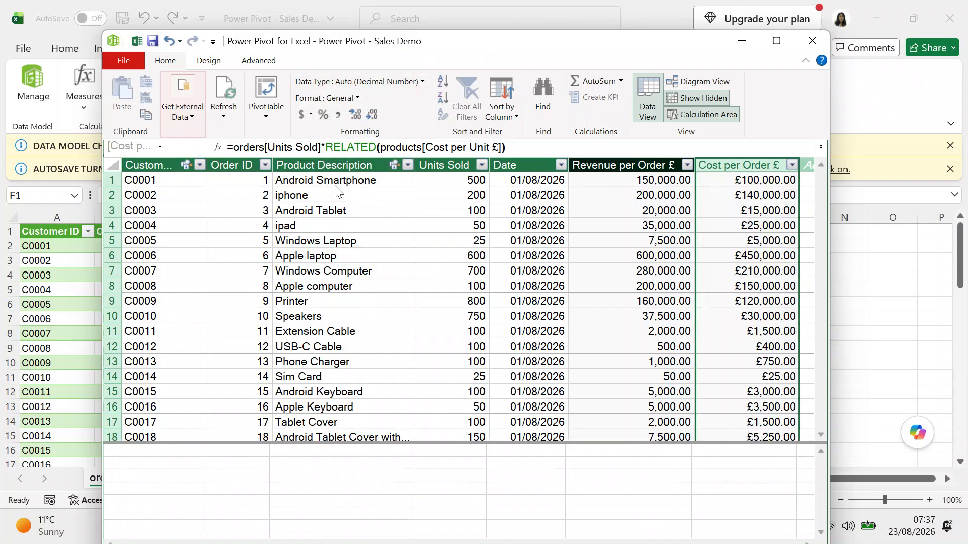
{"action": "left_click", "coordinate": [362, 99]}
{"action": "left_click", "coordinate": [348, 130]}
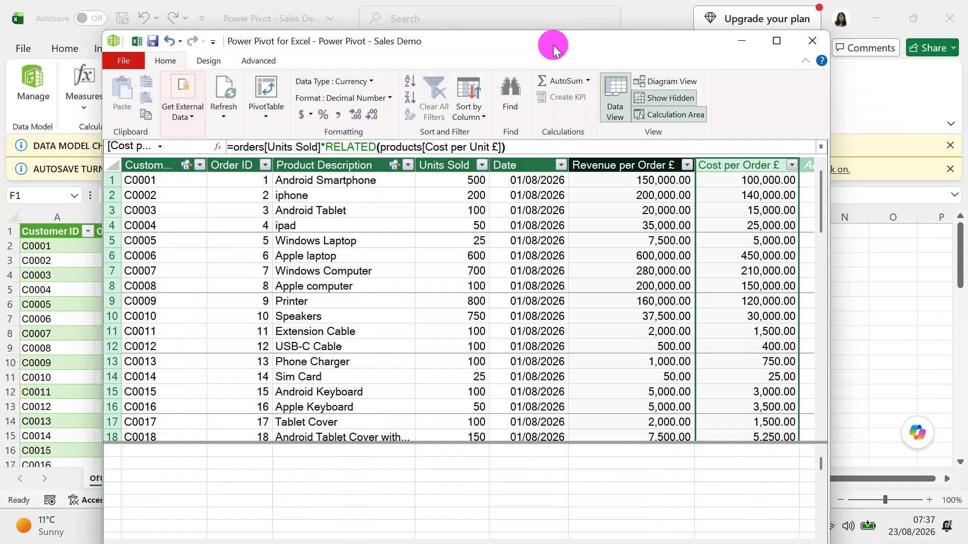
{"action": "left_click_drag", "start_coordinate": [553, 44], "coordinate": [513, 15]}
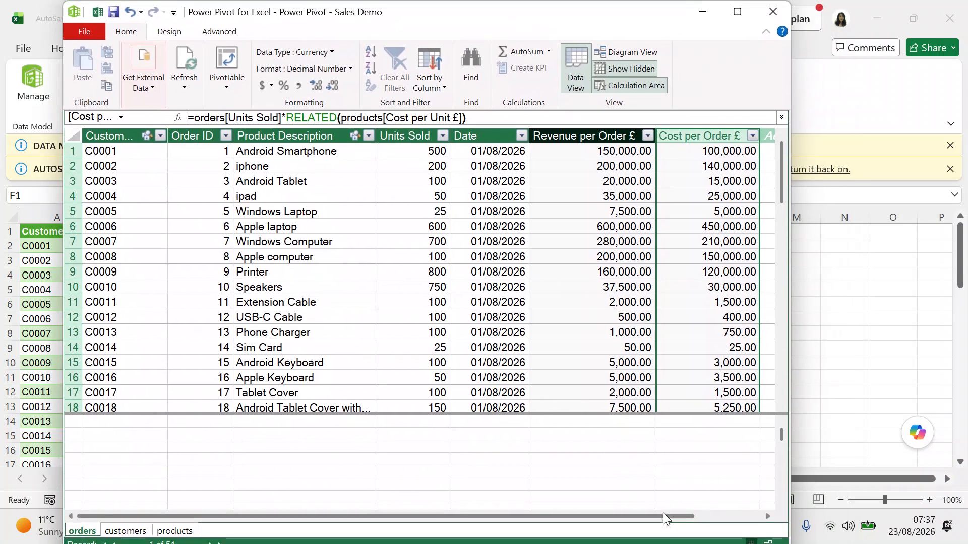
Scroll to the table's end and start typing the new column header 'Gross Profit per'.
{"action": "left_click_drag", "start_coordinate": [664, 512], "coordinate": [744, 504]}
{"action": "double_click", "coordinate": [721, 135]}
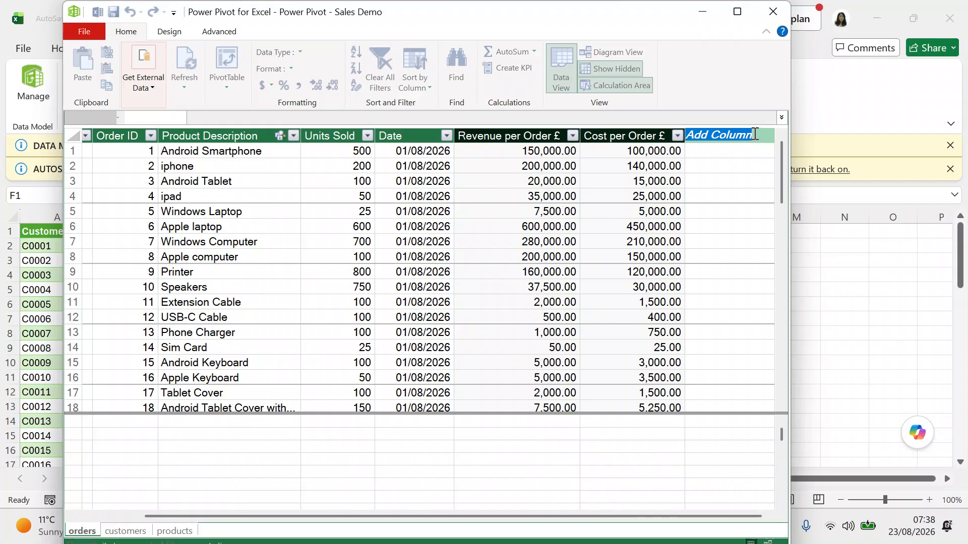
{"action": "type", "text": "Gro"}
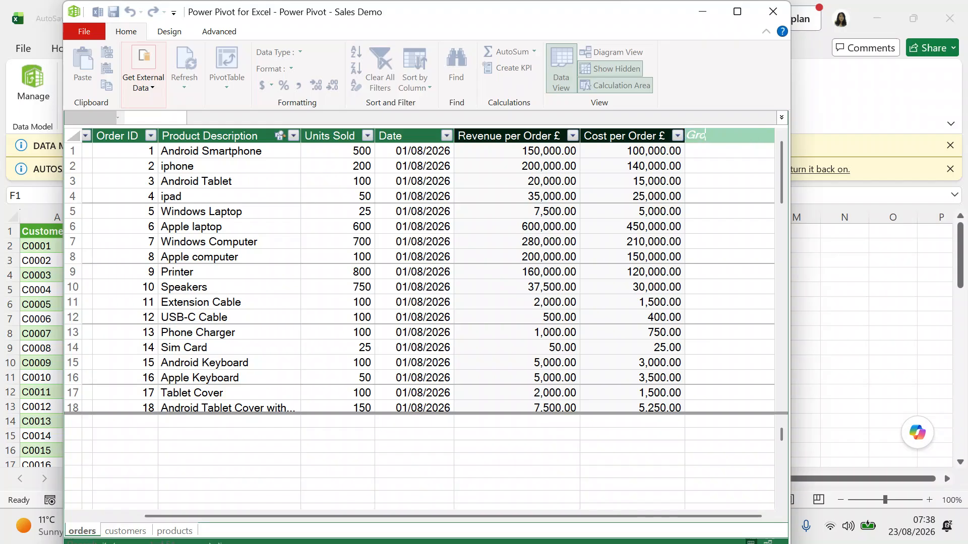
{"action": "type", "text": "ss Profit per Order £"}
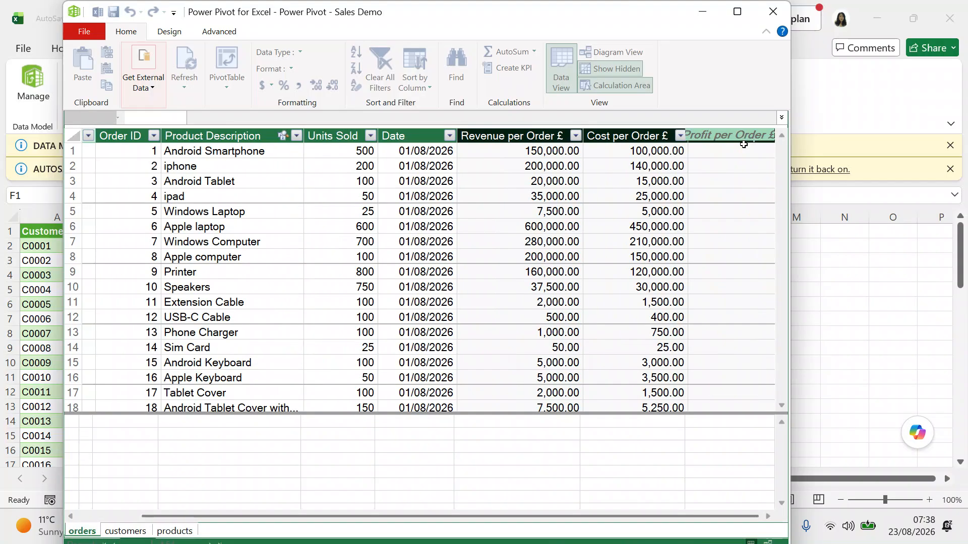
Confirm the column name and start a Units Sold × RELATED( gross profit formula.
{"action": "left_click", "coordinate": [725, 160]}
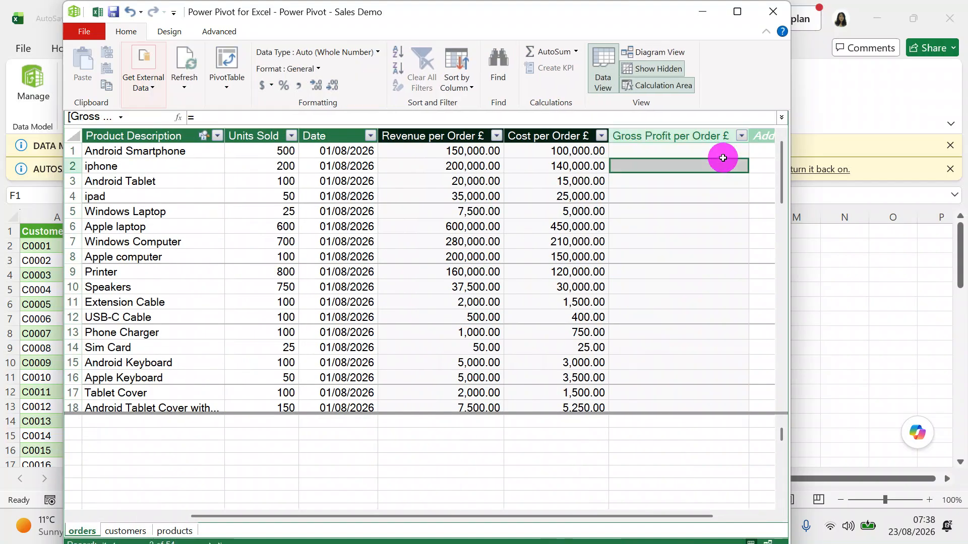
{"action": "left_click", "coordinate": [710, 150]}
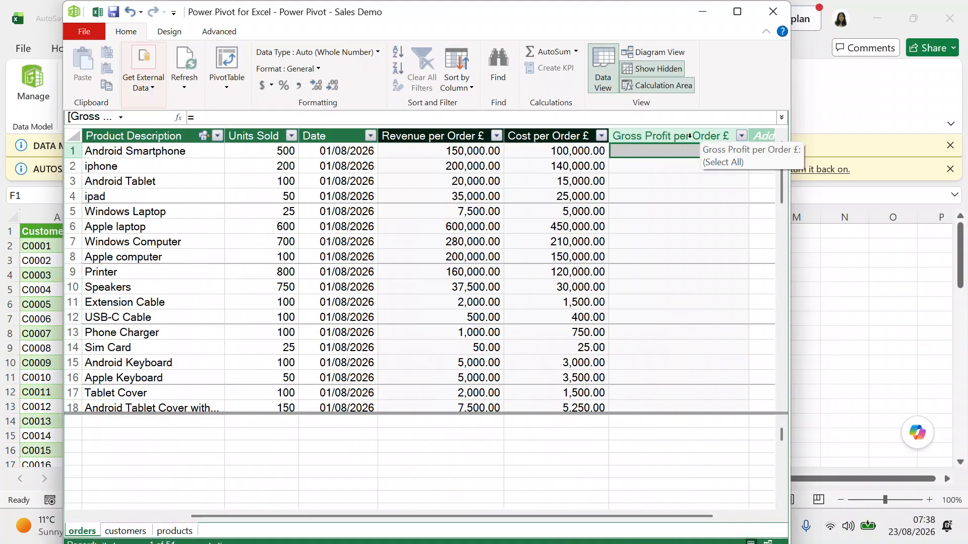
{"action": "left_click", "coordinate": [287, 118]}
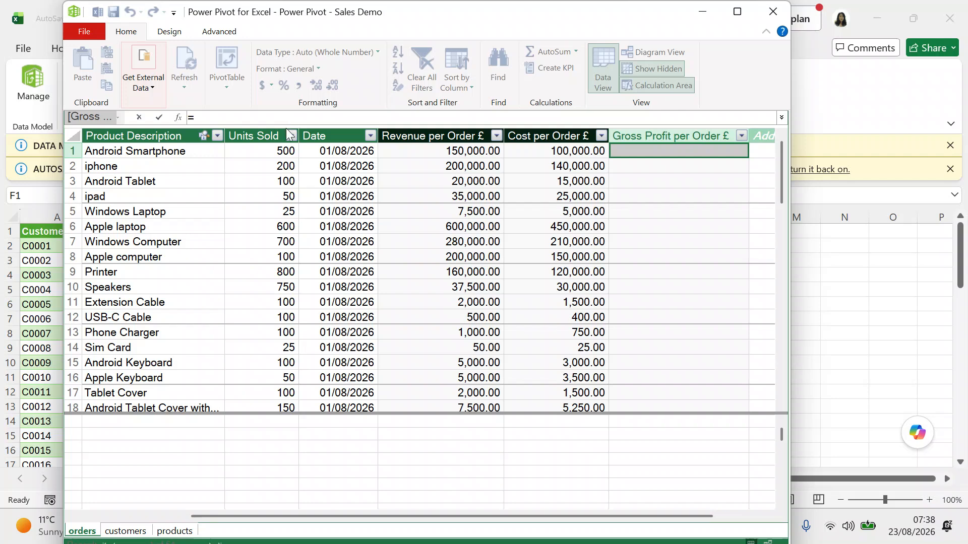
{"action": "left_click", "coordinate": [278, 150]}
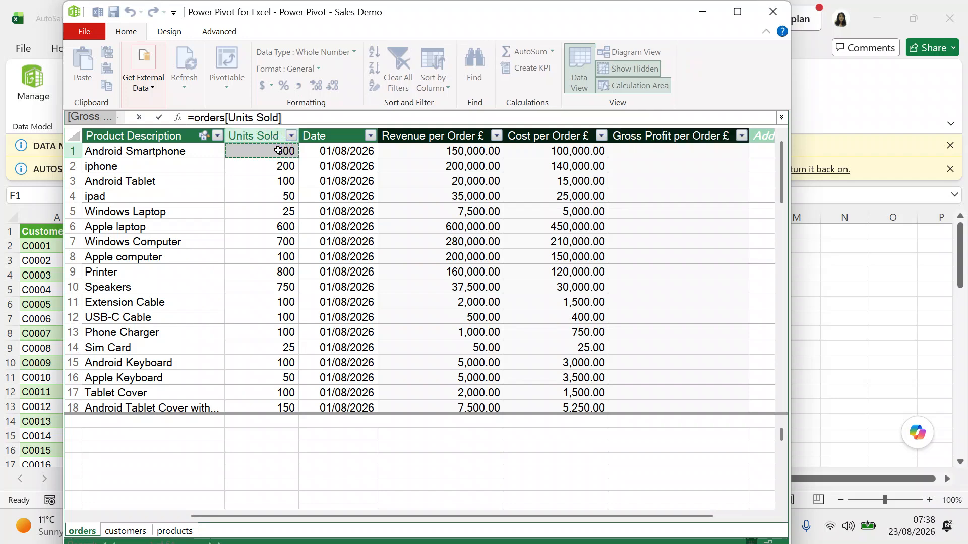
{"action": "left_click", "coordinate": [300, 116]}
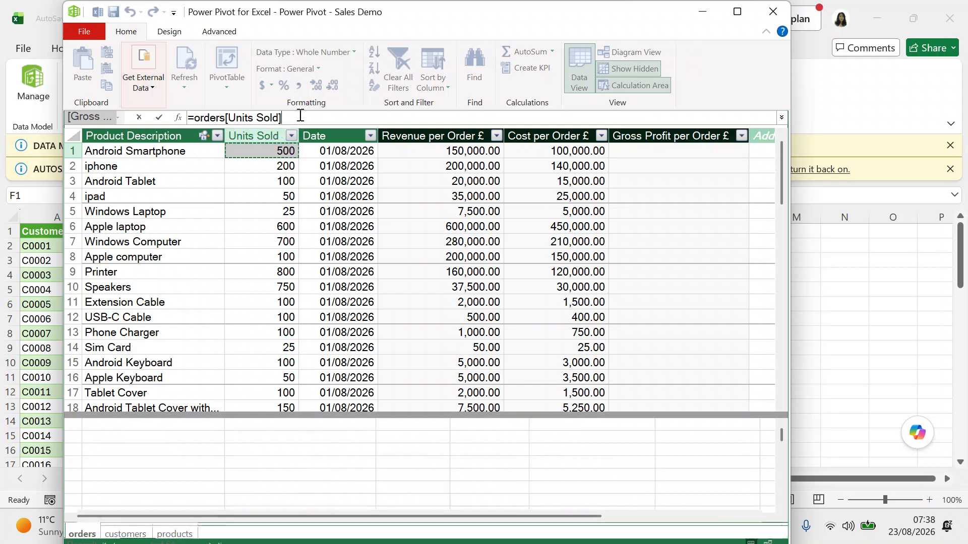
{"action": "type", "text": "*"}
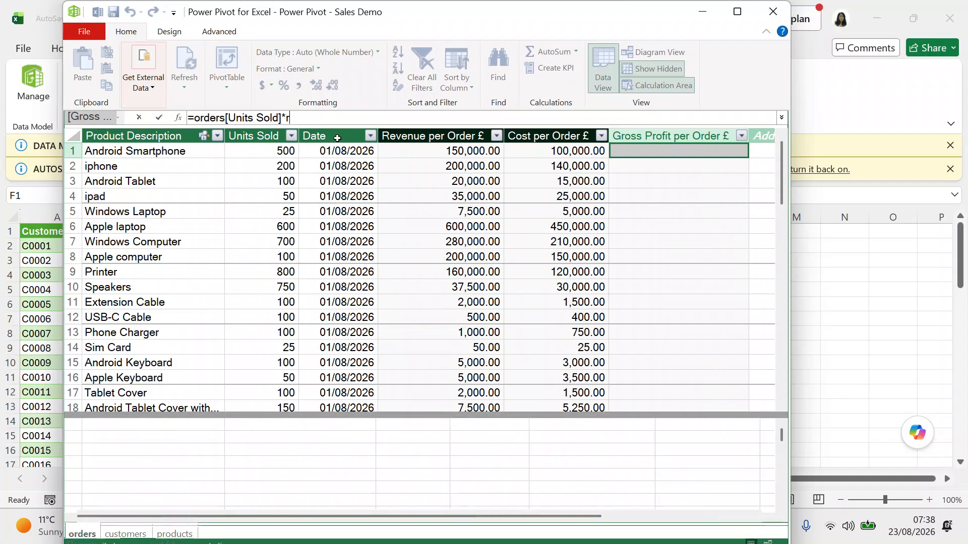
{"action": "type", "text": "related"}
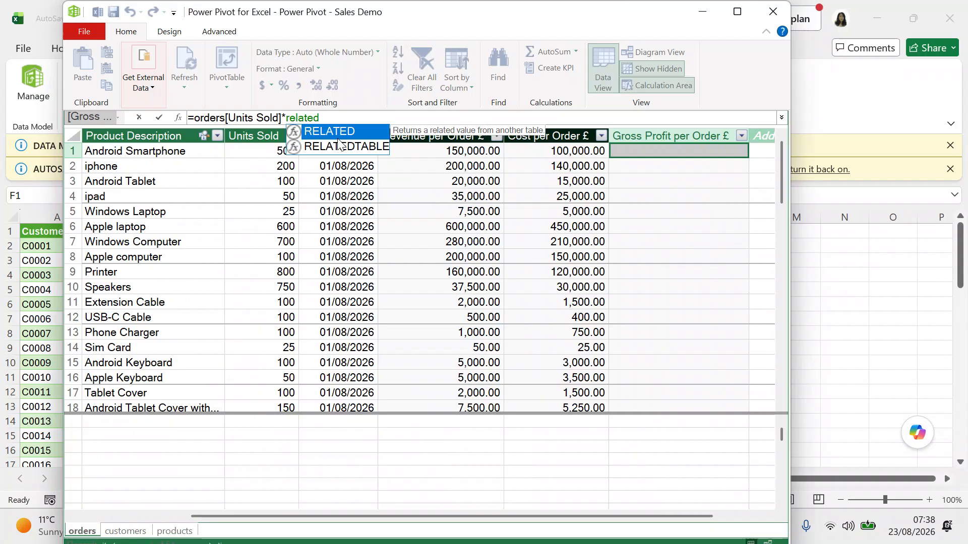
{"action": "type", "text": "("}
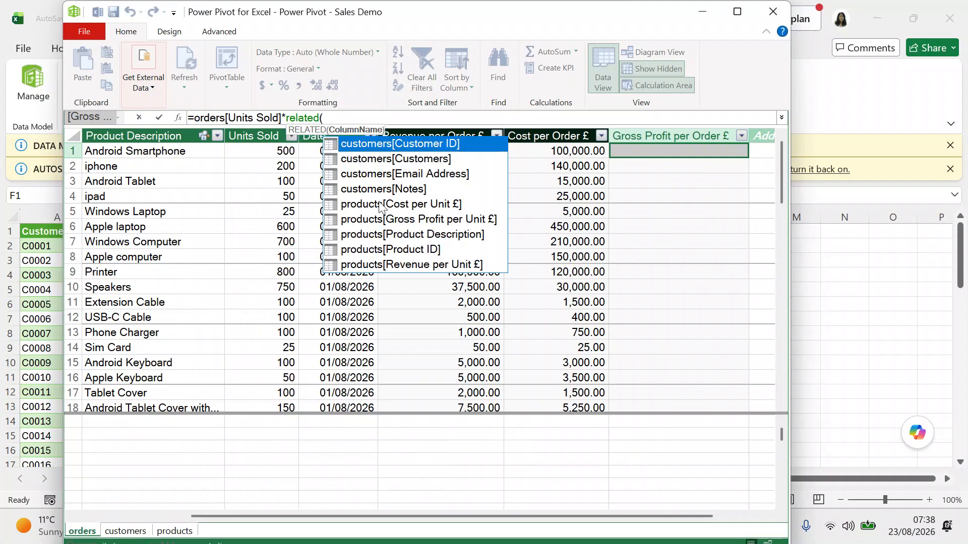
{"action": "left_click", "coordinate": [404, 220]}
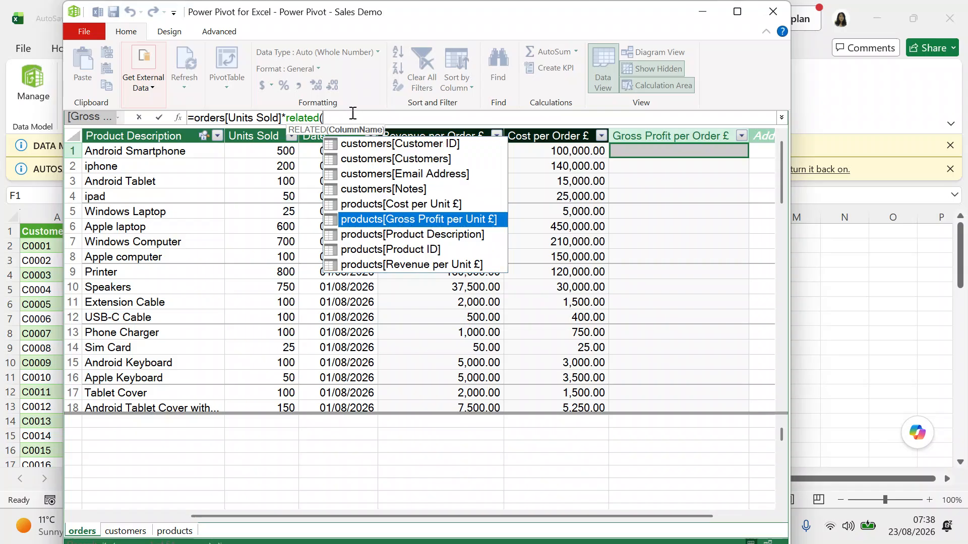
{"action": "left_click", "coordinate": [353, 114]}
Replace it with =orders[Revenue per Order £]-[Cost per Order £].
{"action": "key", "text": "BackSpace"}
{"action": "key", "text": "BackSpace"}
{"action": "key", "text": "BackSpace"}
{"action": "key", "text": "BackSpace"}
{"action": "key", "text": "BackSpace"}
{"action": "key", "text": "BackSpace"}
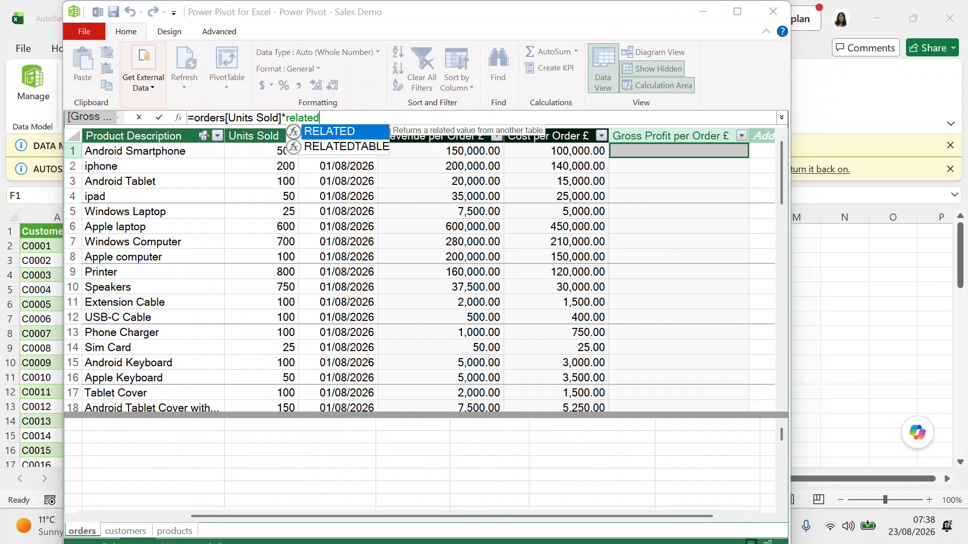
{"action": "key", "text": "BackSpace"}
{"action": "key", "text": "BackSpace"}
{"action": "key", "text": "BackSpace"}
{"action": "key", "text": "BackSpace"}
{"action": "key", "text": "BackSpace"}
{"action": "key", "text": "BackSpace"}
{"action": "key", "text": "BackSpace"}
{"action": "key", "text": "BackSpace"}
{"action": "key", "text": "BackSpace"}
{"action": "key", "text": "BackSpace"}
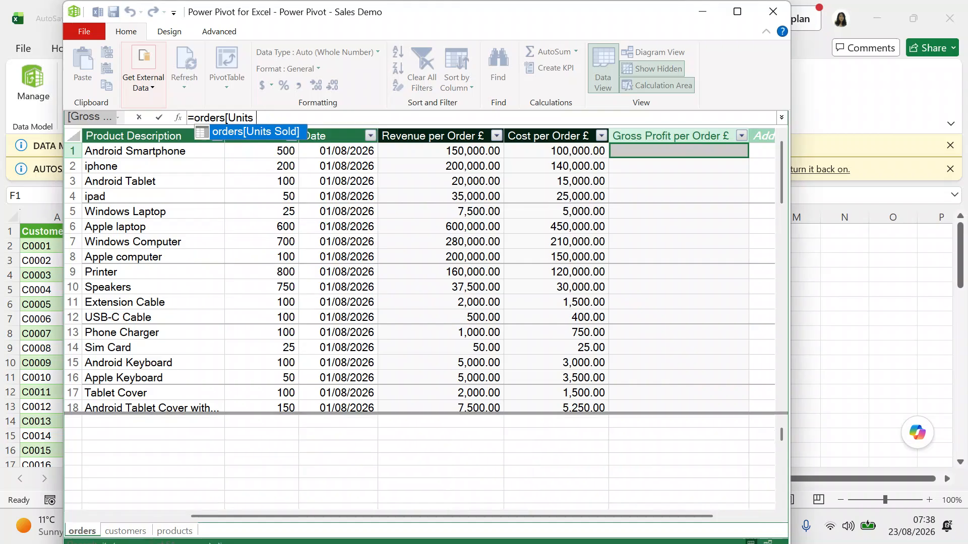
{"action": "key", "text": "BackSpace"}
{"action": "key", "text": "BackSpace"}
{"action": "key", "text": "BackSpace"}
{"action": "key", "text": "BackSpace"}
{"action": "key", "text": "BackSpace"}
{"action": "key", "text": "BackSpace"}
{"action": "key", "text": "BackSpace"}
{"action": "key", "text": "BackSpace"}
{"action": "key", "text": "BackSpace"}
{"action": "key", "text": "BackSpace"}
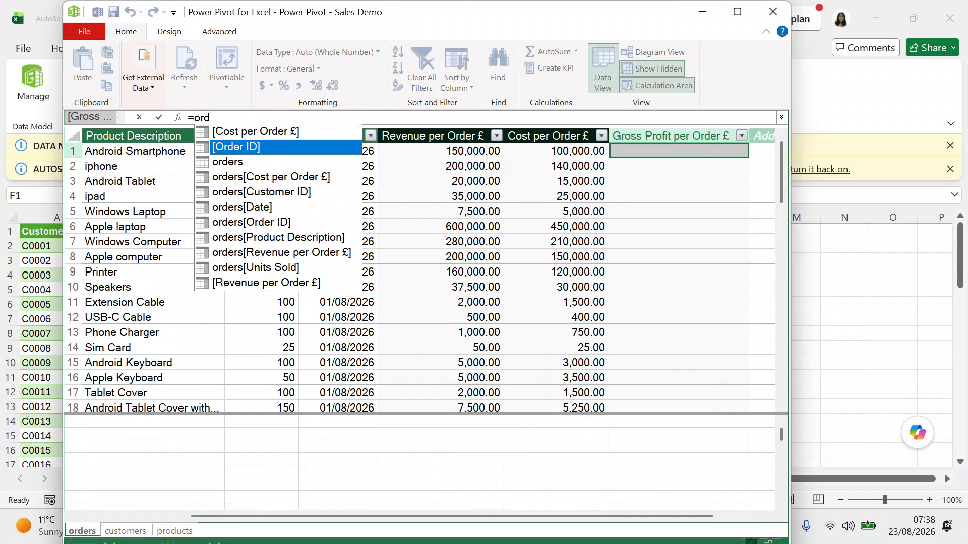
{"action": "key", "text": "BackSpace"}
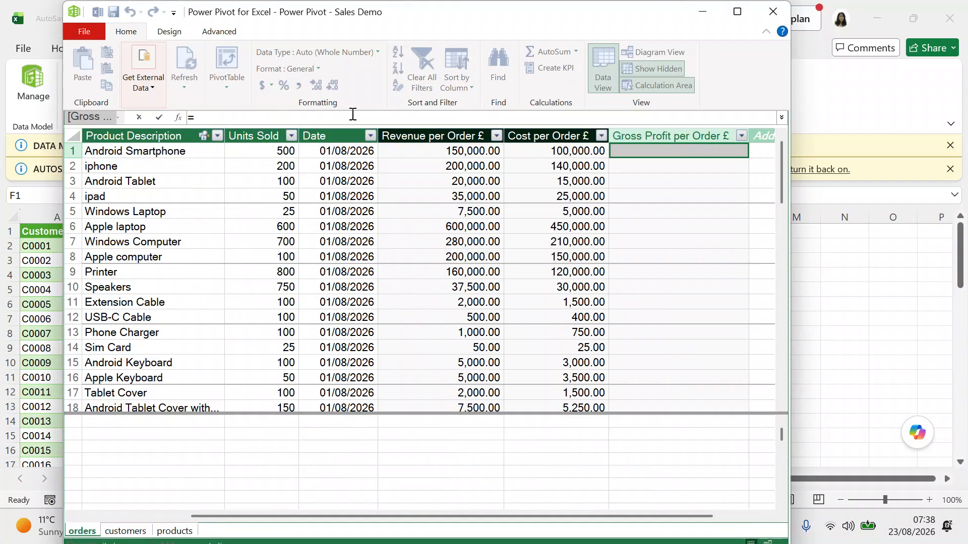
{"action": "type", "text": "rev"}
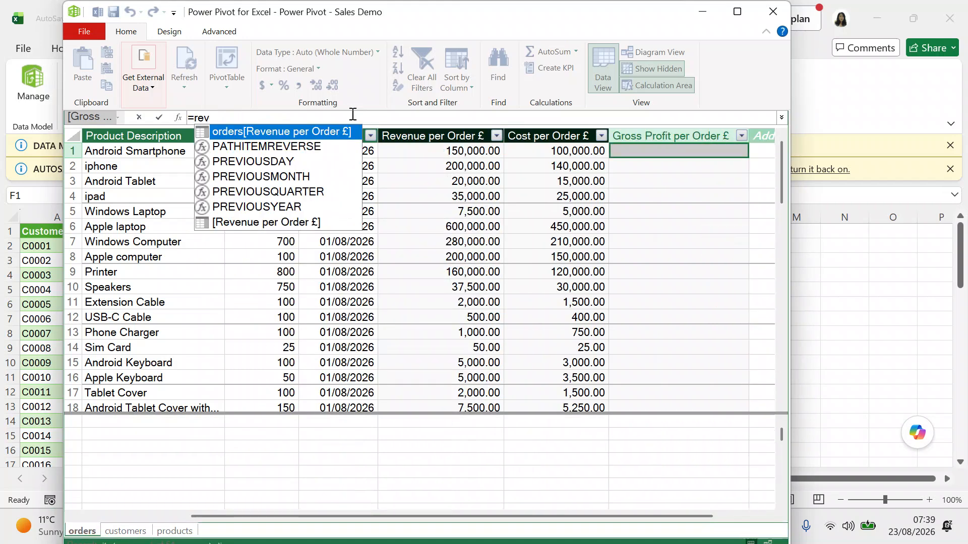
{"action": "left_click", "coordinate": [316, 135]}
{"action": "double_click", "coordinate": [316, 135]}
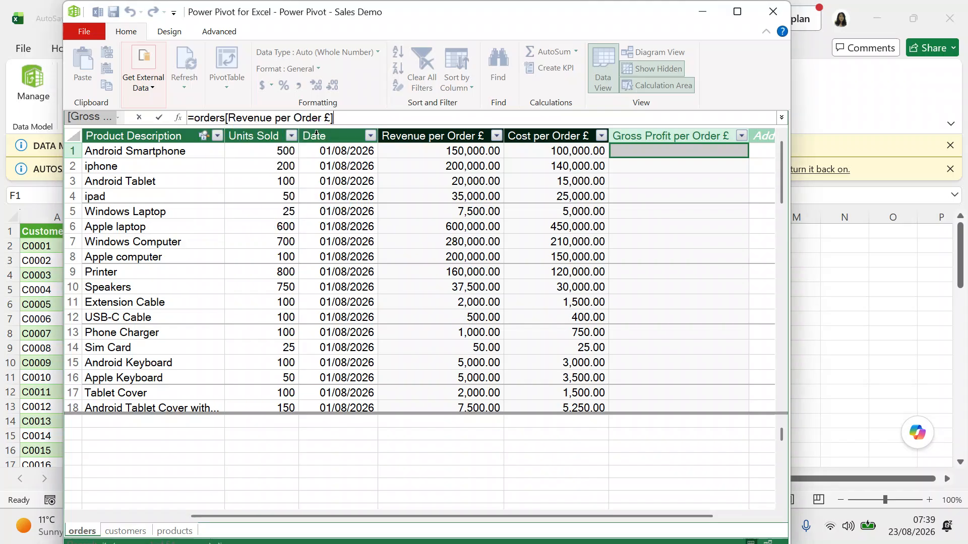
{"action": "type", "text": "-"}
{"action": "type", "text": "cost"}
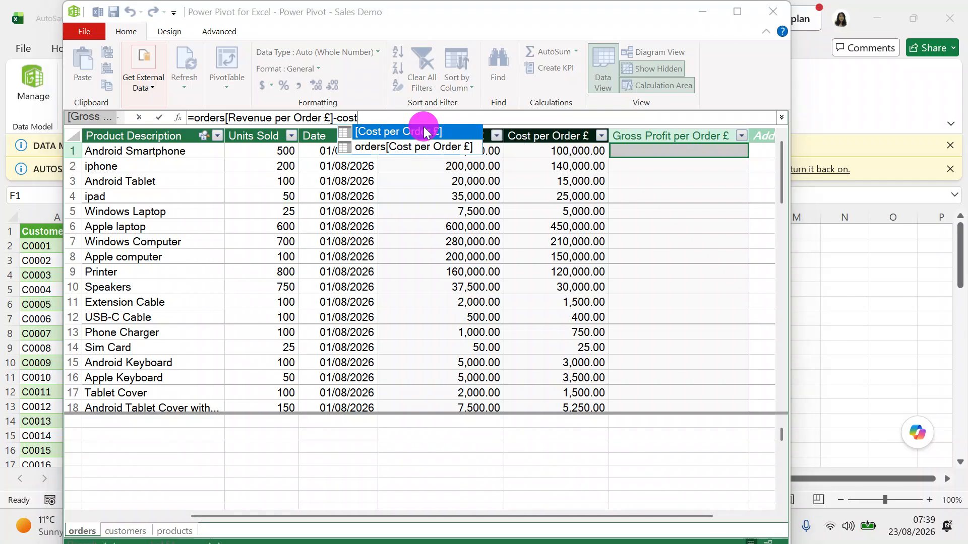
{"action": "double_click", "coordinate": [424, 130]}
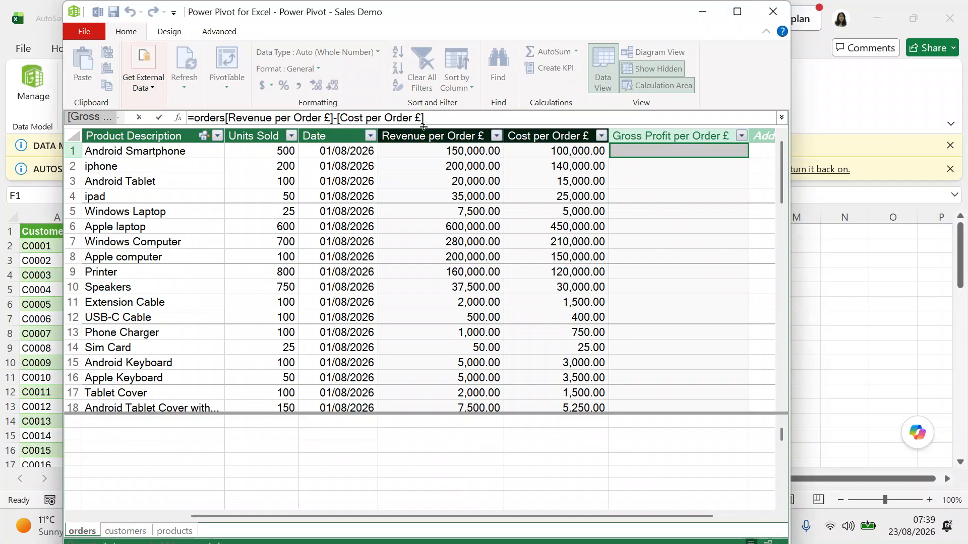
Commit the gross profit formula, giving £50,000.00 in row 1, and select the column.
{"action": "key", "text": "Return"}
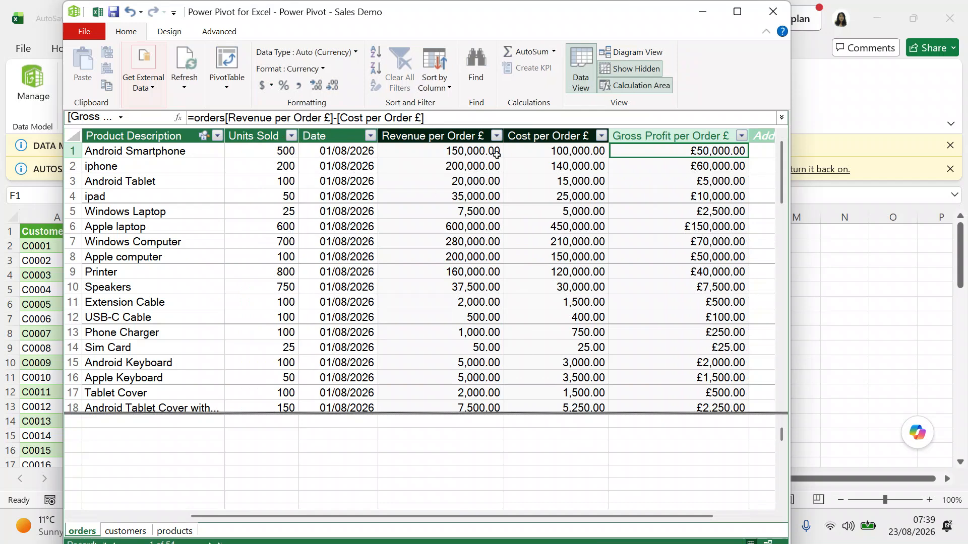
{"action": "left_click", "coordinate": [624, 137]}
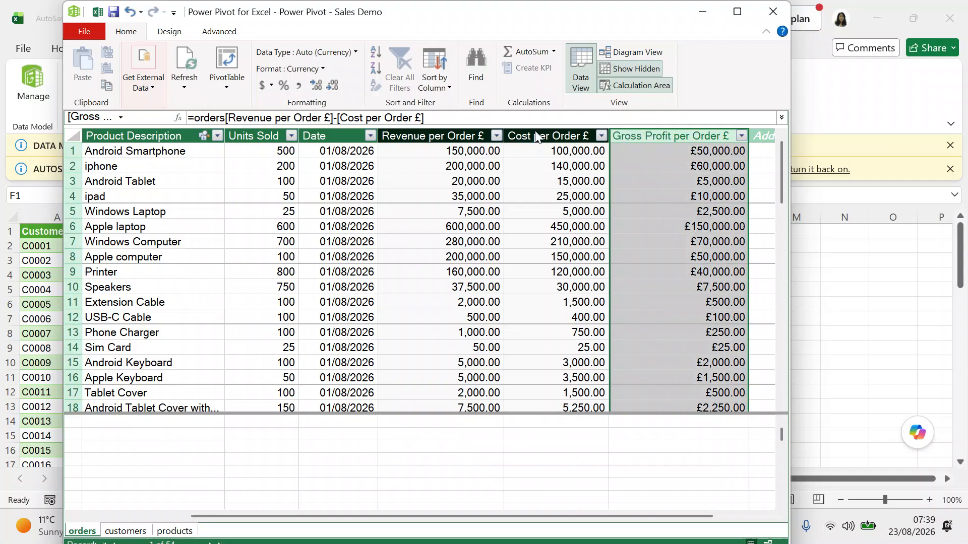
Format Gross Profit per Order £ as Decimal Number (50,000.00) and scroll back left.
{"action": "left_click", "coordinate": [324, 65]}
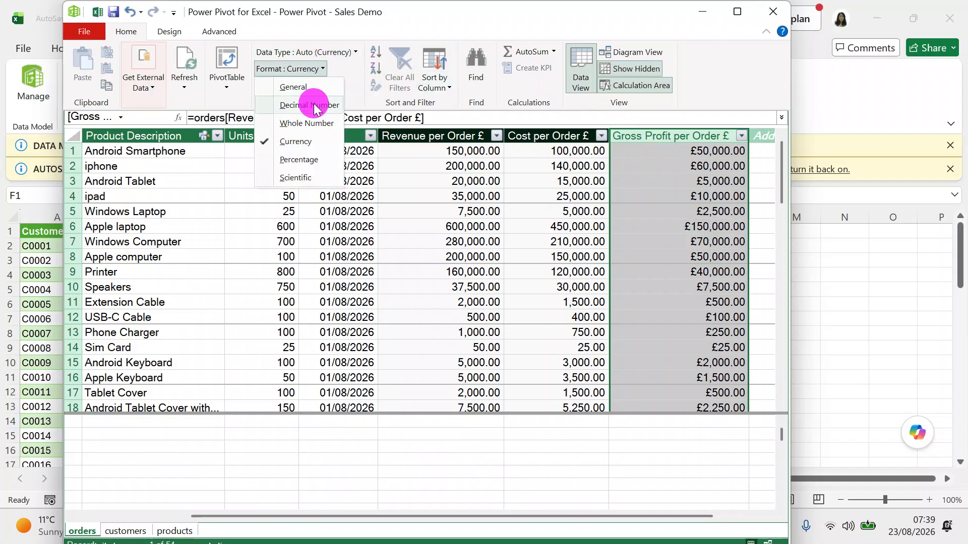
{"action": "left_click", "coordinate": [314, 106]}
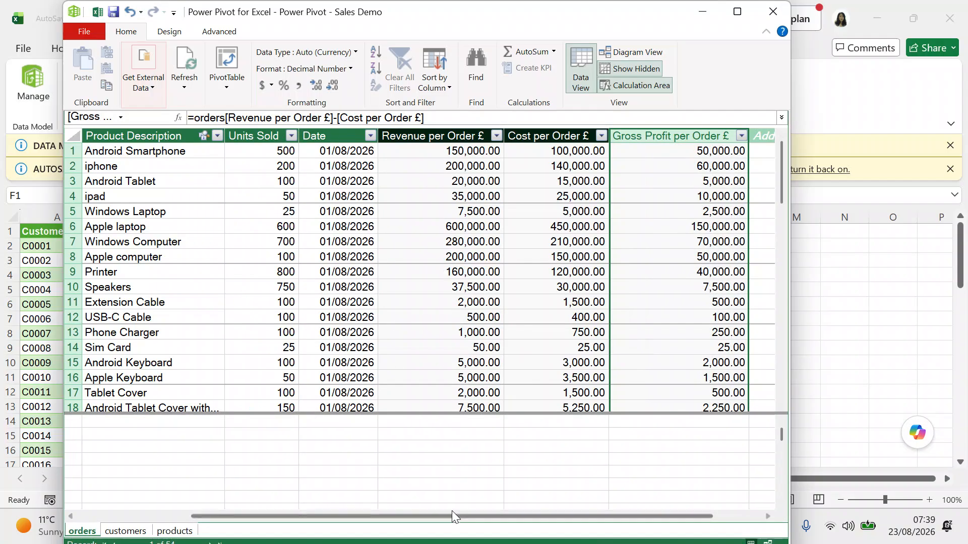
{"action": "left_click_drag", "start_coordinate": [455, 517], "coordinate": [307, 502]}
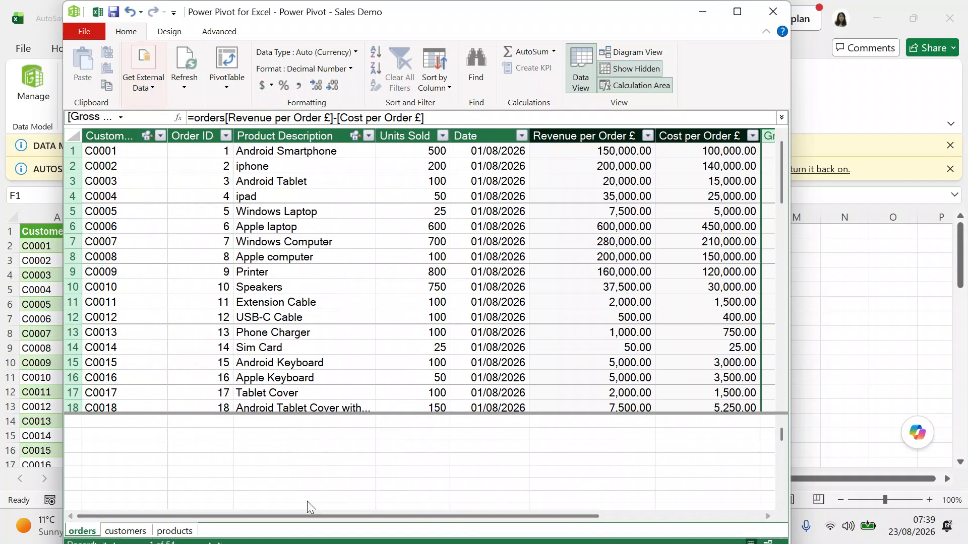
Create Measure 1:=COUNT(orders[Order ID]) in the calculation area, returning 54.
{"action": "left_click", "coordinate": [97, 426]}
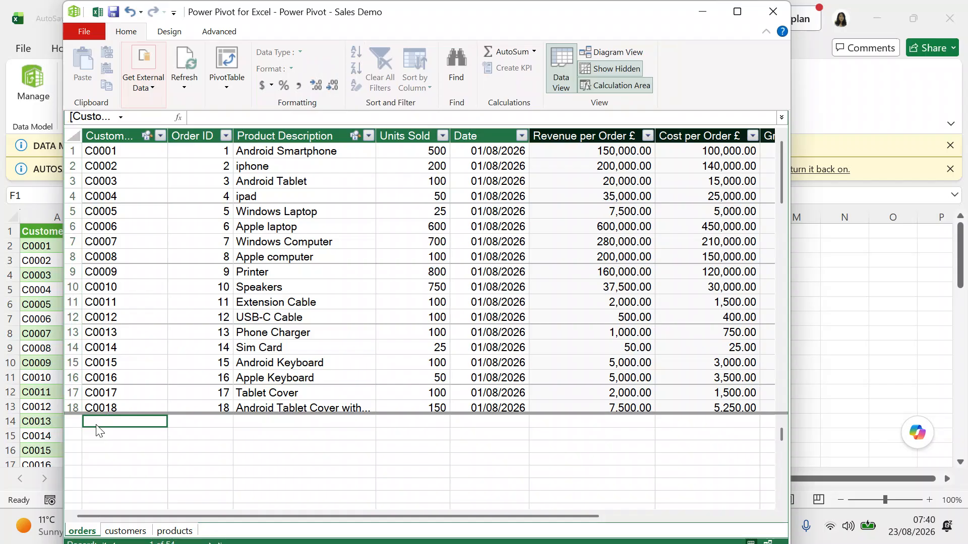
{"action": "type", "text": "="}
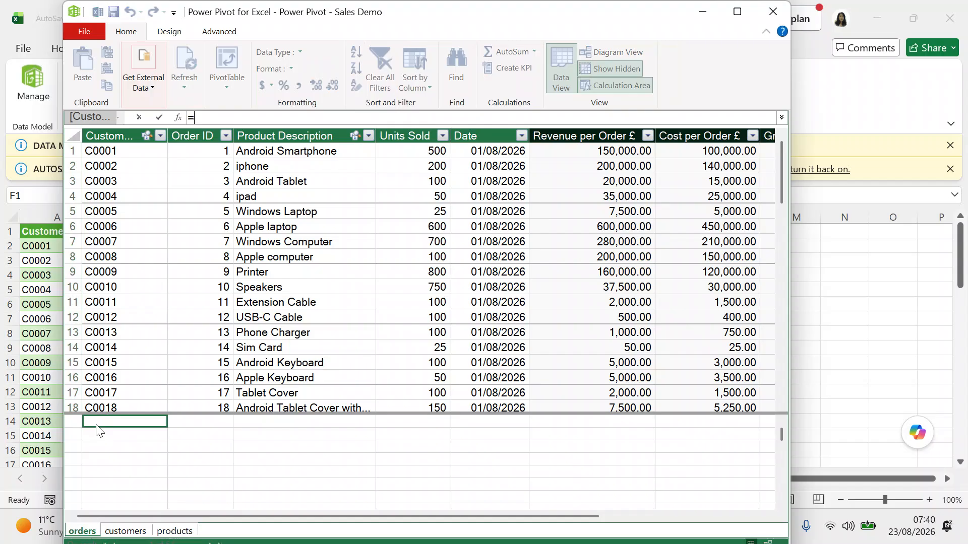
{"action": "type", "text": "count"}
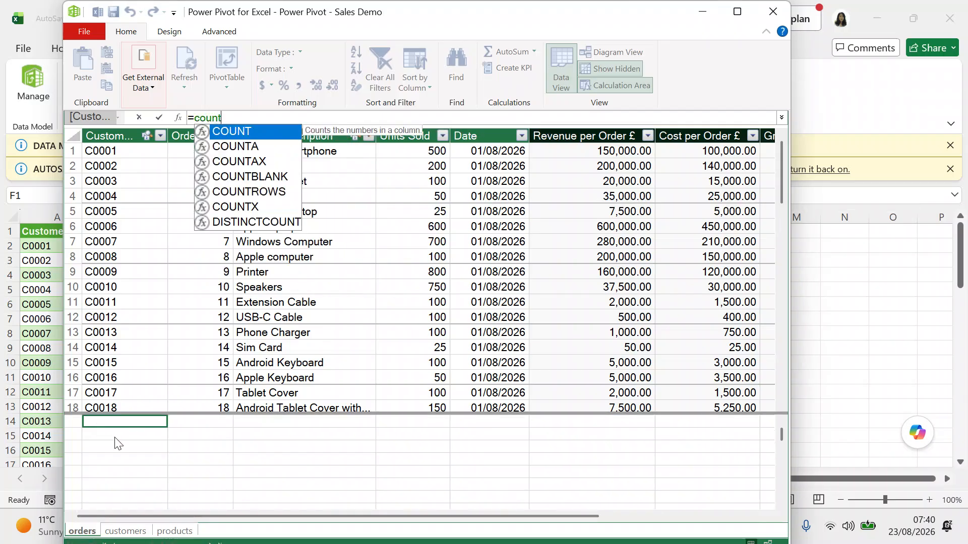
{"action": "double_click", "coordinate": [233, 132]}
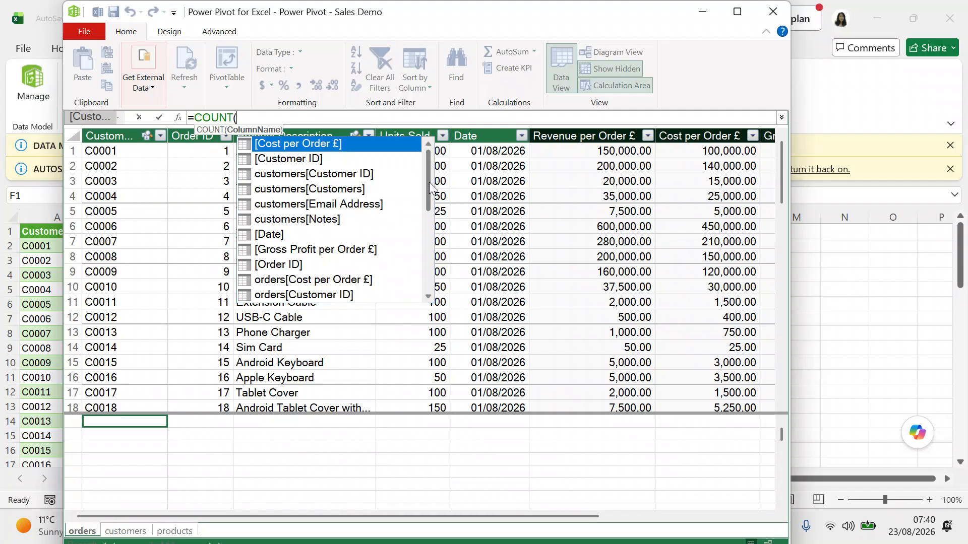
{"action": "left_click_drag", "start_coordinate": [430, 187], "coordinate": [428, 202]}
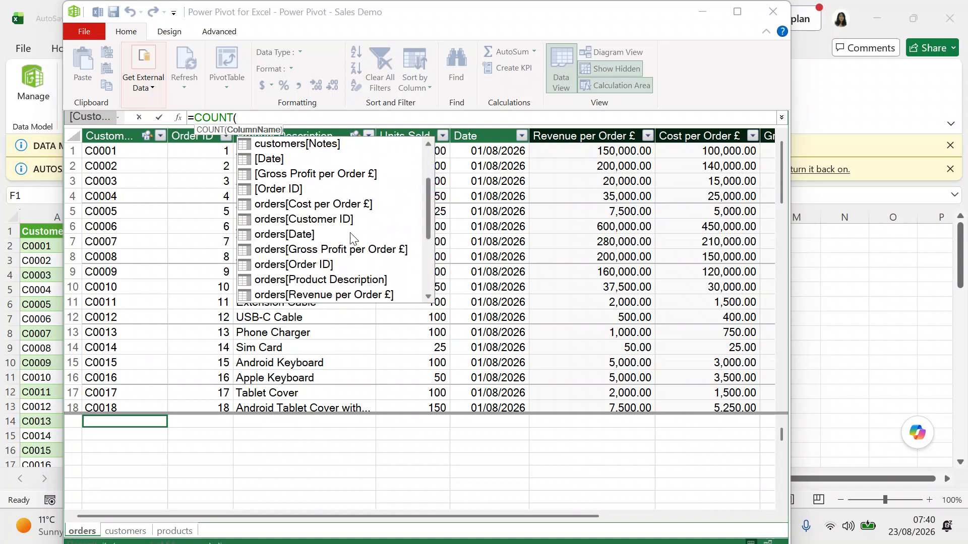
{"action": "left_click", "coordinate": [312, 264]}
{"action": "double_click", "coordinate": [312, 265]}
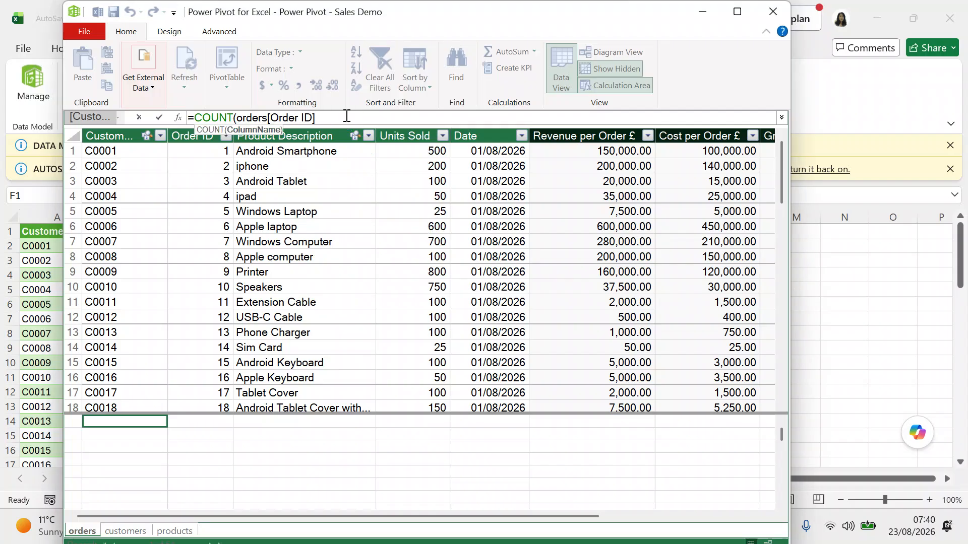
{"action": "type", "text": ")"}
{"action": "key", "text": "Return"}
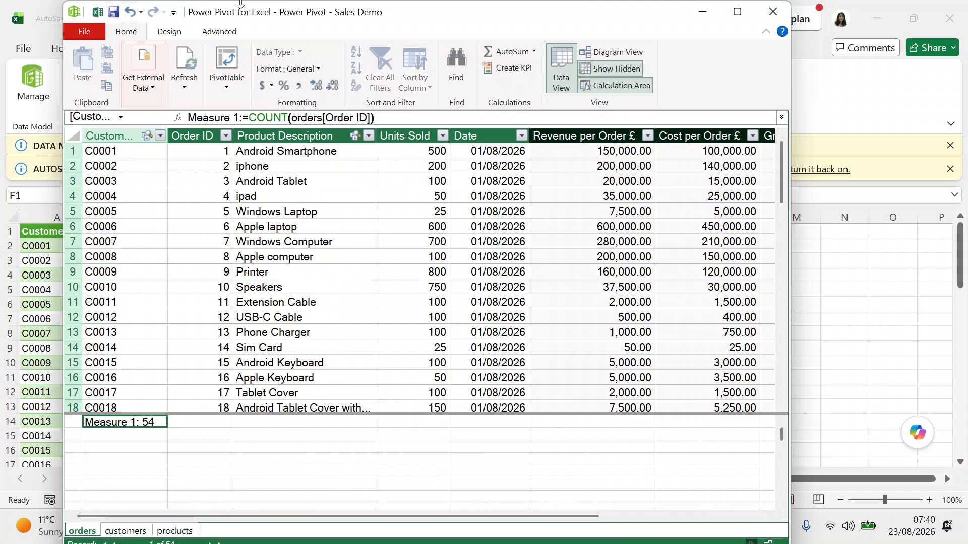
Rename the Measure 1 order-count measure to 'num orders' and move across the calculation cells.
{"action": "left_click", "coordinate": [234, 117]}
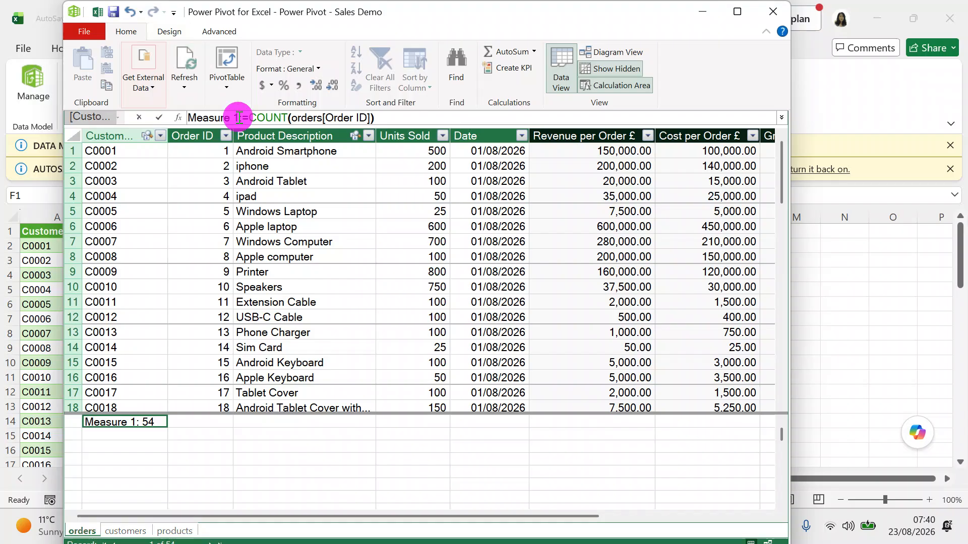
{"action": "key", "text": "Delete"}
{"action": "key", "text": "BackSpace"}
{"action": "key", "text": "BackSpace"}
{"action": "key", "text": "BackSpace"}
{"action": "key", "text": "BackSpace"}
{"action": "key", "text": "BackSpace"}
{"action": "key", "text": "BackSpace"}
{"action": "key", "text": "BackSpace"}
{"action": "key", "text": "BackSpace"}
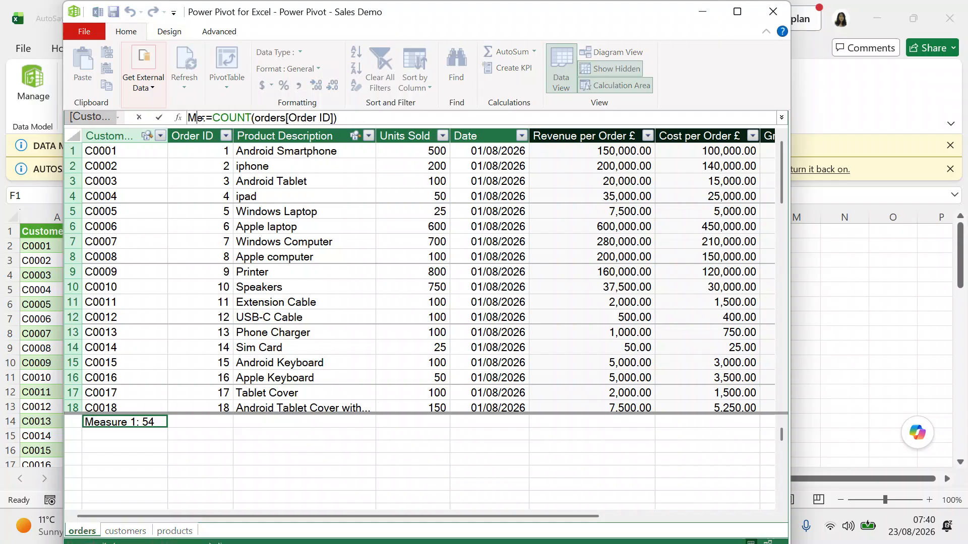
{"action": "type", "text": "num"}
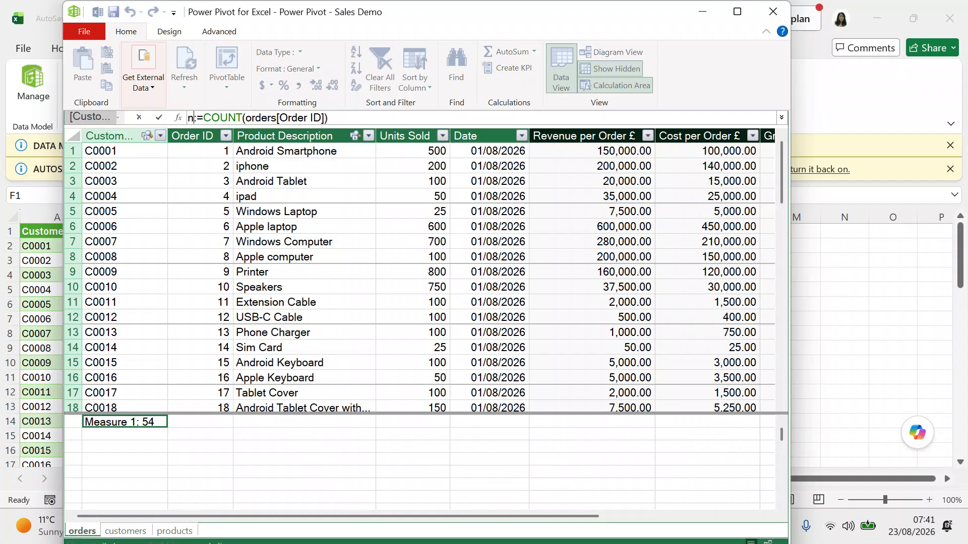
{"action": "type", "text": " or"}
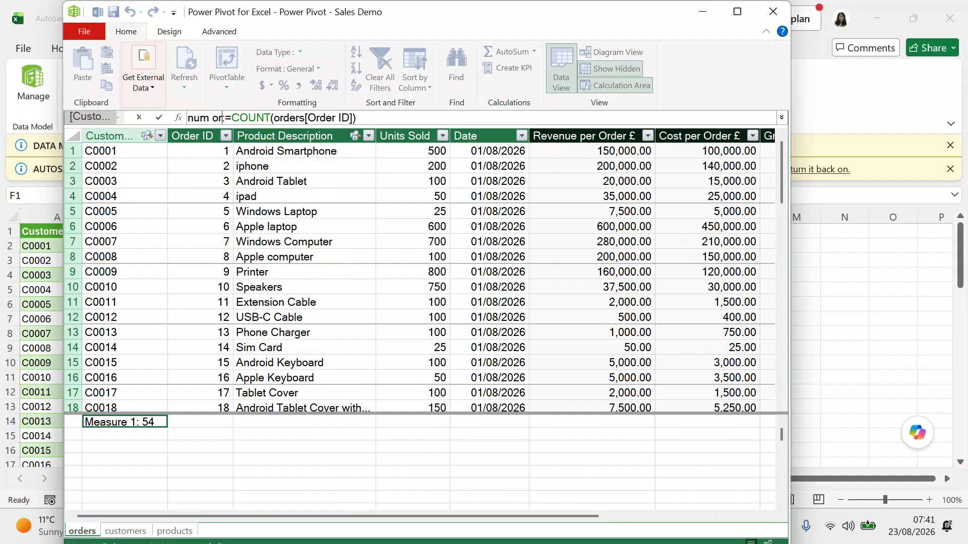
{"action": "type", "text": "ders"}
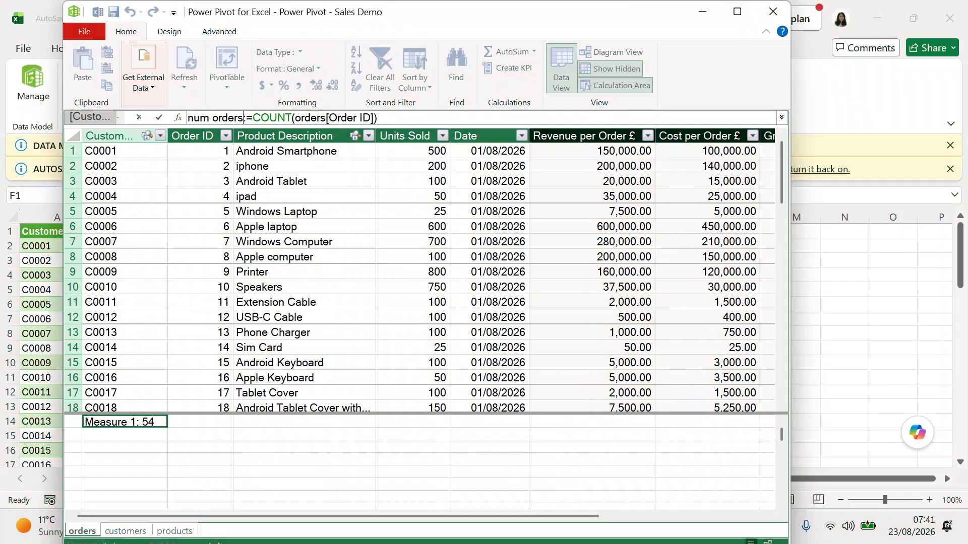
{"action": "key", "text": "Return"}
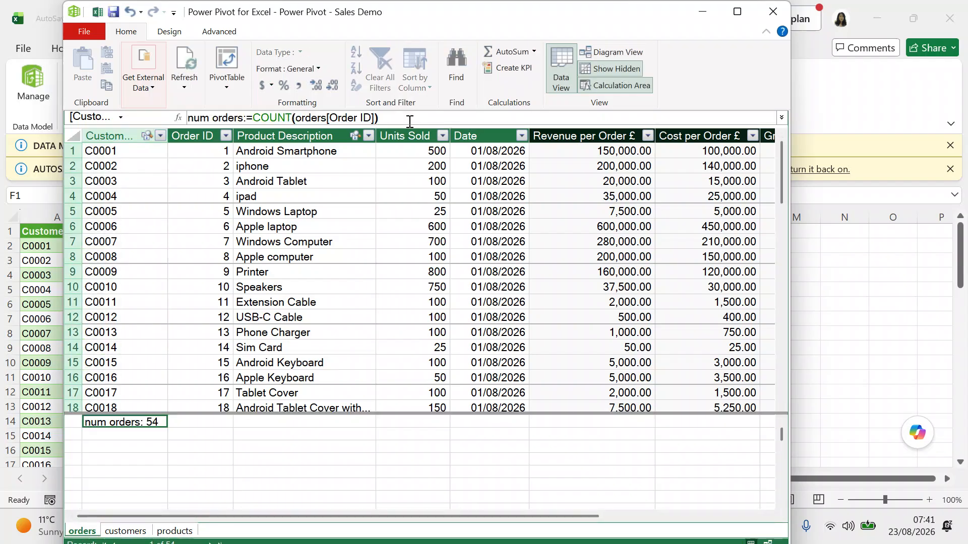
{"action": "key", "text": "Right"}
{"action": "key", "text": "Right"}
{"action": "key", "text": "Right"}
{"action": "key", "text": "Right"}
{"action": "key", "text": "Right"}
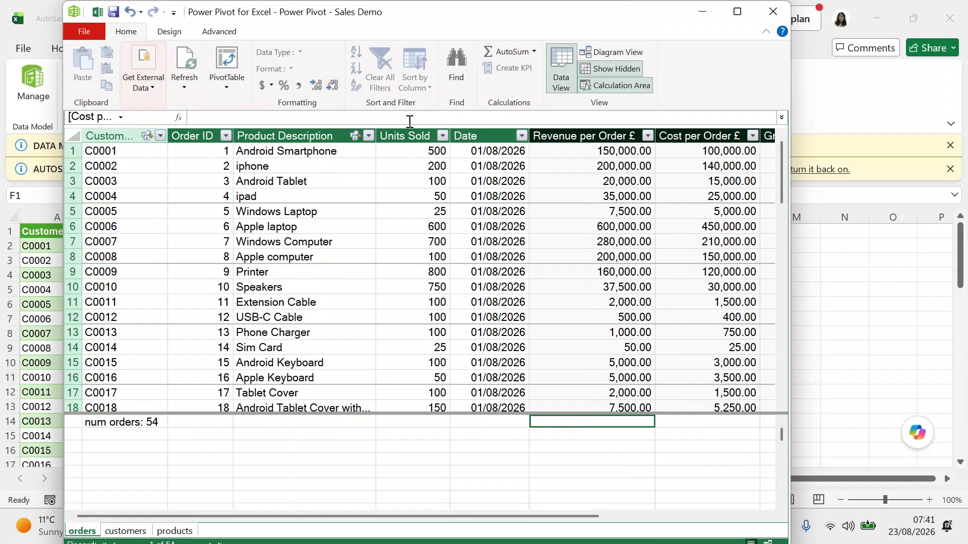
{"action": "key", "text": "Right"}
{"action": "key", "text": "Right"}
{"action": "key", "text": "Right"}
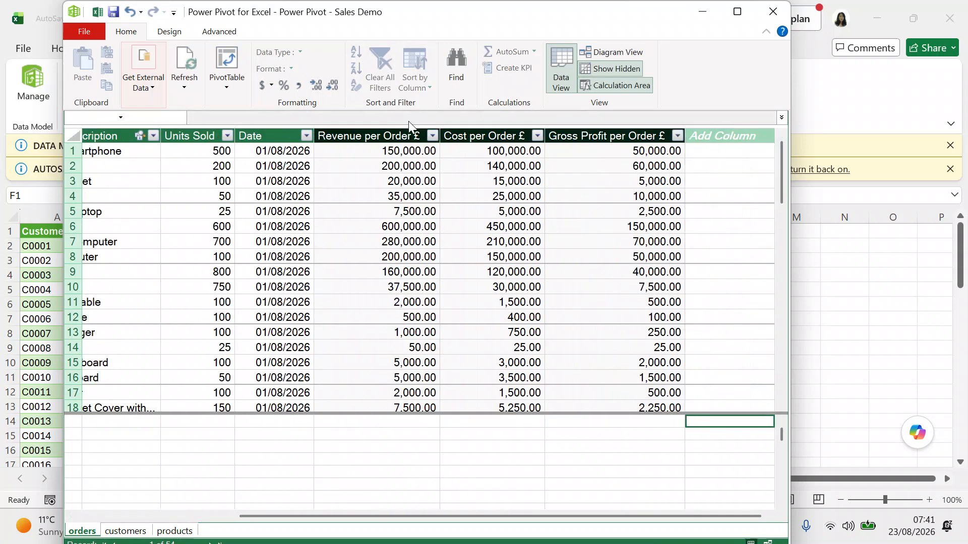
{"action": "key", "text": "Left"}
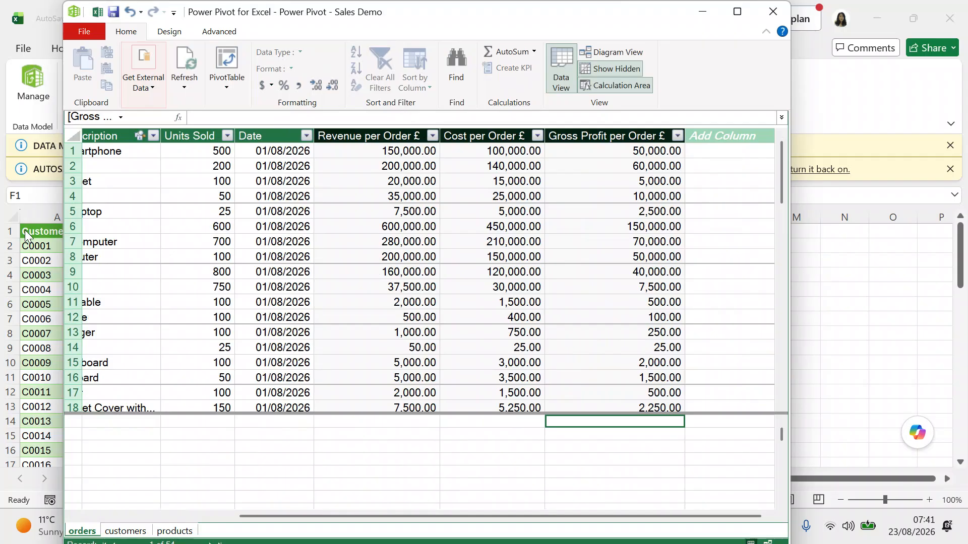
Under Revenue per Order £, enter the measure =SUM(orders[Revenue per Order £]).
{"action": "left_click", "coordinate": [364, 422]}
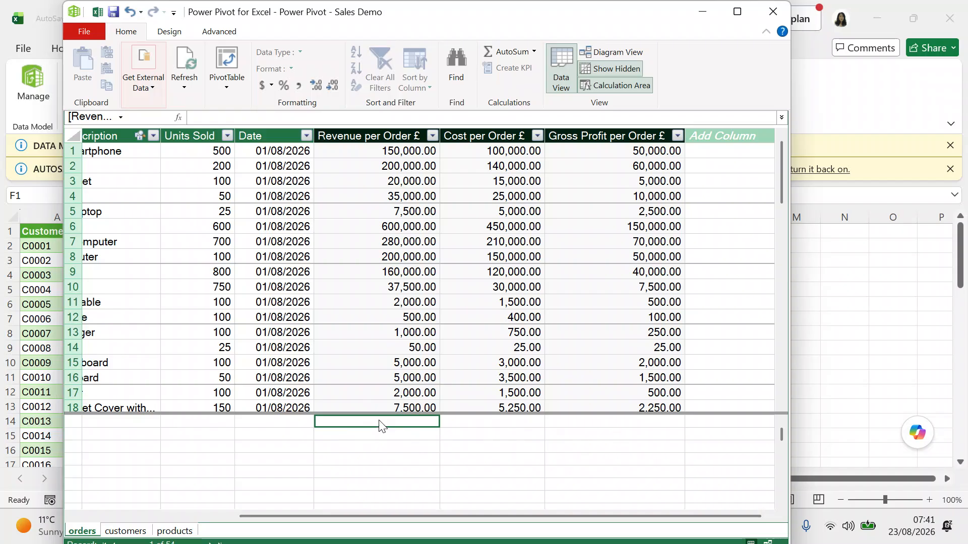
{"action": "type", "text": "="}
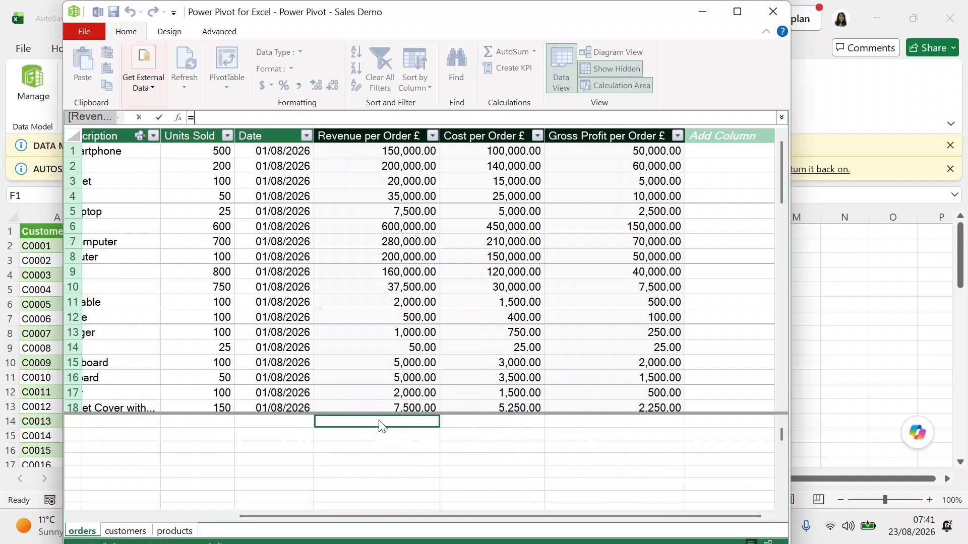
{"action": "type", "text": "sum"}
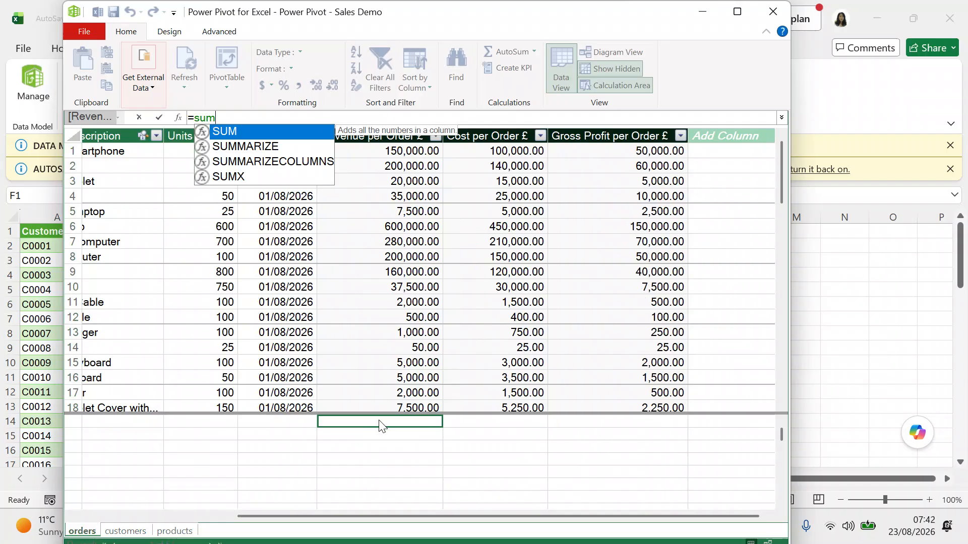
{"action": "double_click", "coordinate": [252, 131]}
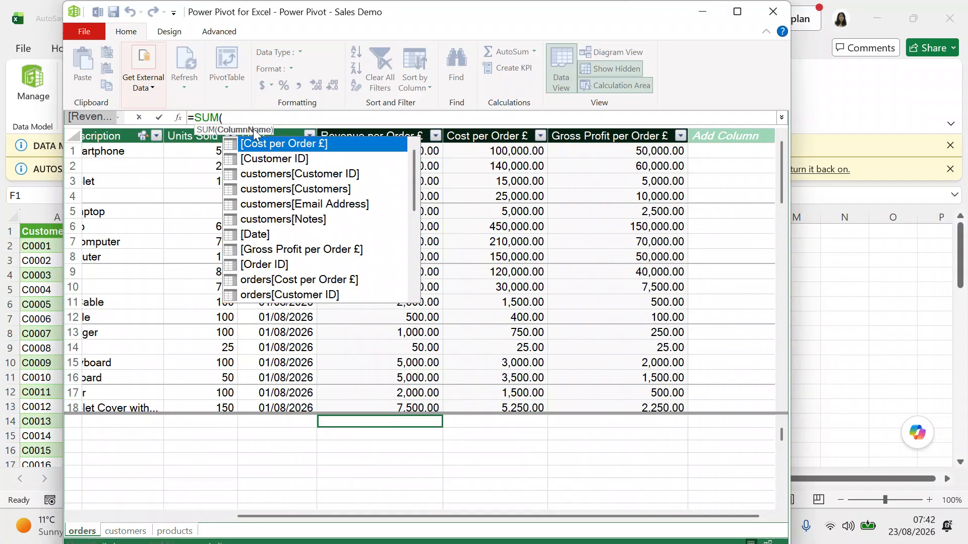
{"action": "left_click_drag", "start_coordinate": [413, 177], "coordinate": [410, 207]}
{"action": "left_click", "coordinate": [330, 296]}
{"action": "double_click", "coordinate": [330, 297]}
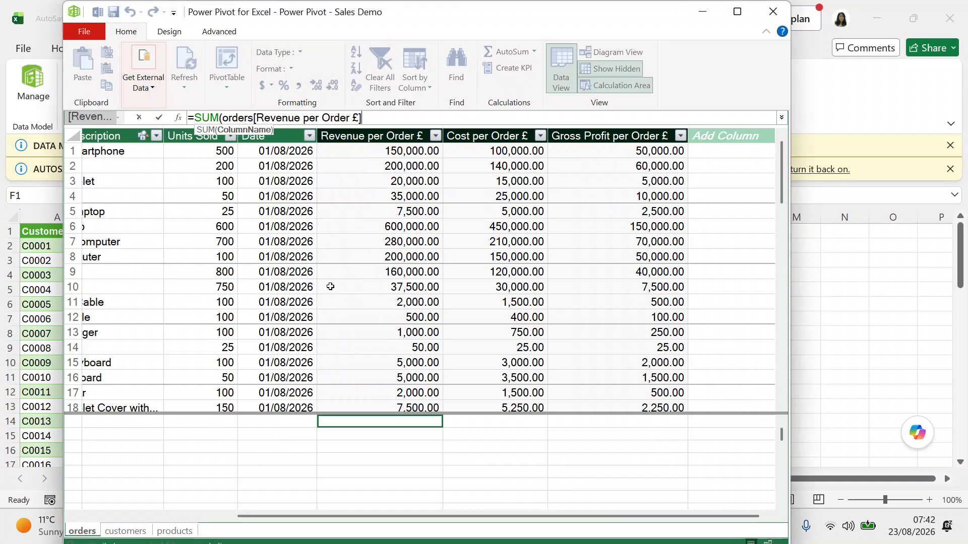
{"action": "left_click", "coordinate": [396, 117]}
{"action": "type", "text": ")"}
{"action": "key", "text": "Return"}
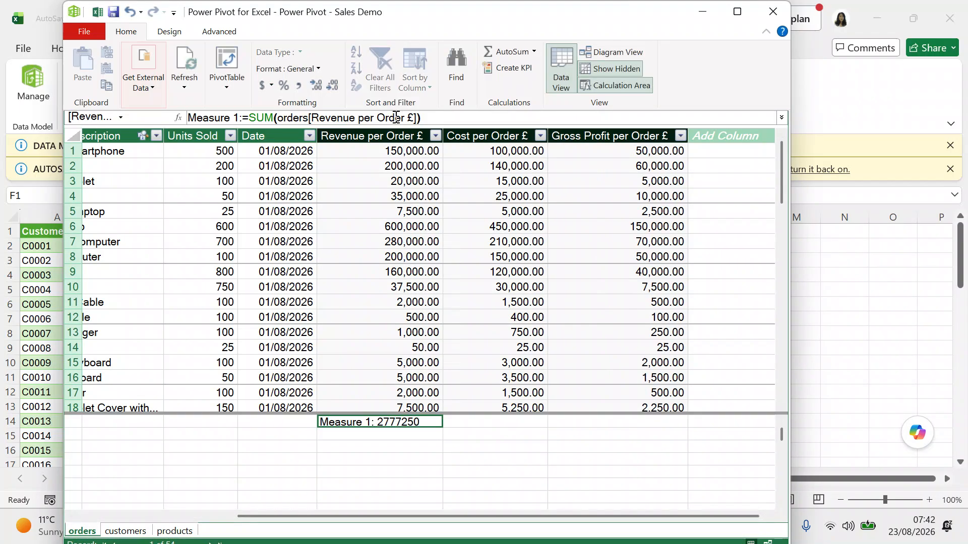
Rename the new measure from Measure 1 to 'revenue'.
{"action": "left_click", "coordinate": [234, 119]}
{"action": "key", "text": "BackSpace"}
{"action": "key", "text": "BackSpace"}
{"action": "key", "text": "BackSpace"}
{"action": "key", "text": "BackSpace"}
{"action": "key", "text": "BackSpace"}
{"action": "key", "text": "BackSpace"}
{"action": "key", "text": "BackSpace"}
{"action": "key", "text": "BackSpace"}
{"action": "key", "text": "BackSpace"}
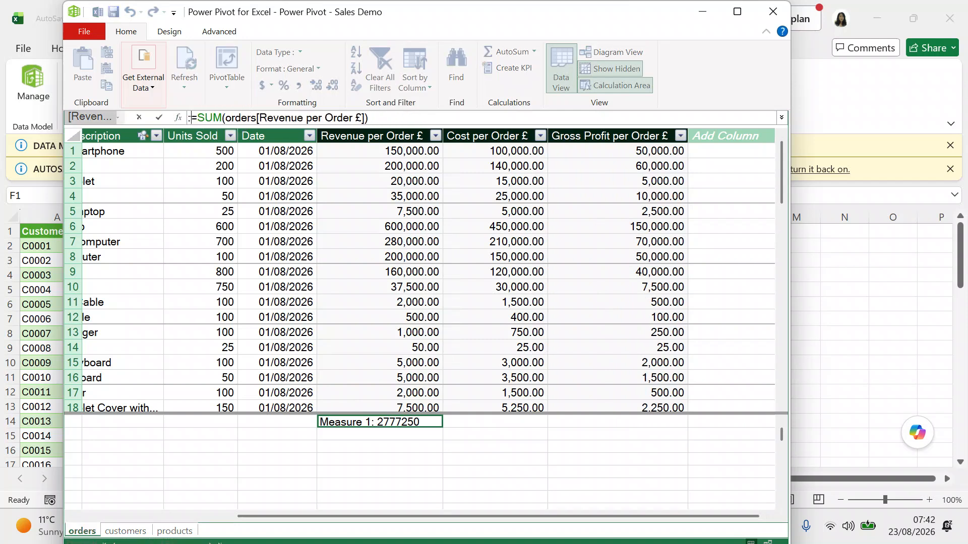
{"action": "type", "text": "revenue"}
{"action": "key", "text": "Return"}
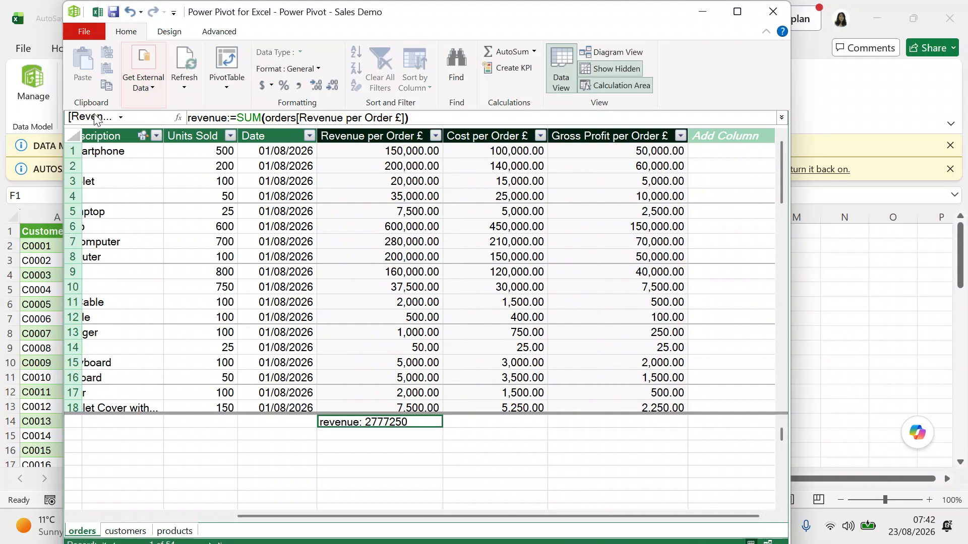
Format the revenue measure as Currency with symbol None, showing 2,777,250.00.
{"action": "right_click", "coordinate": [415, 425]}
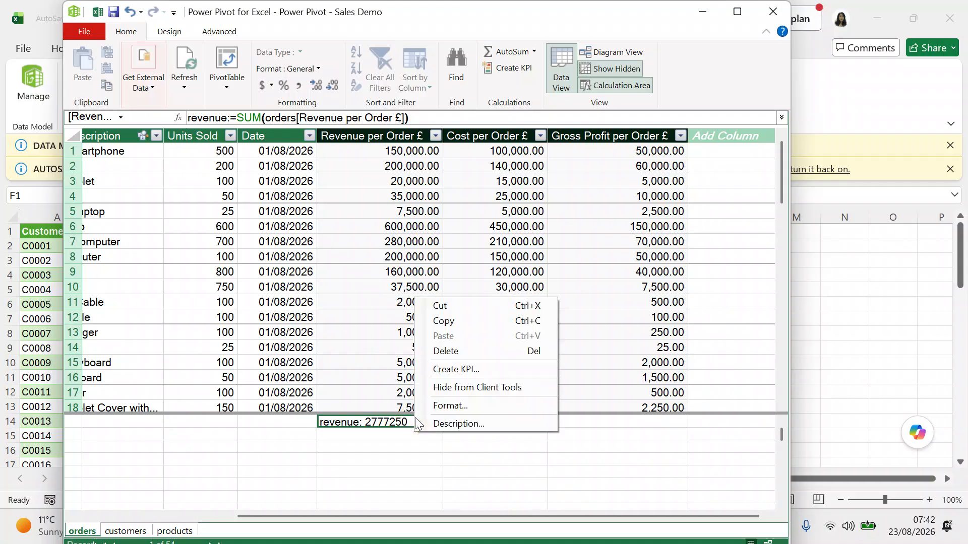
{"action": "left_click", "coordinate": [450, 404]}
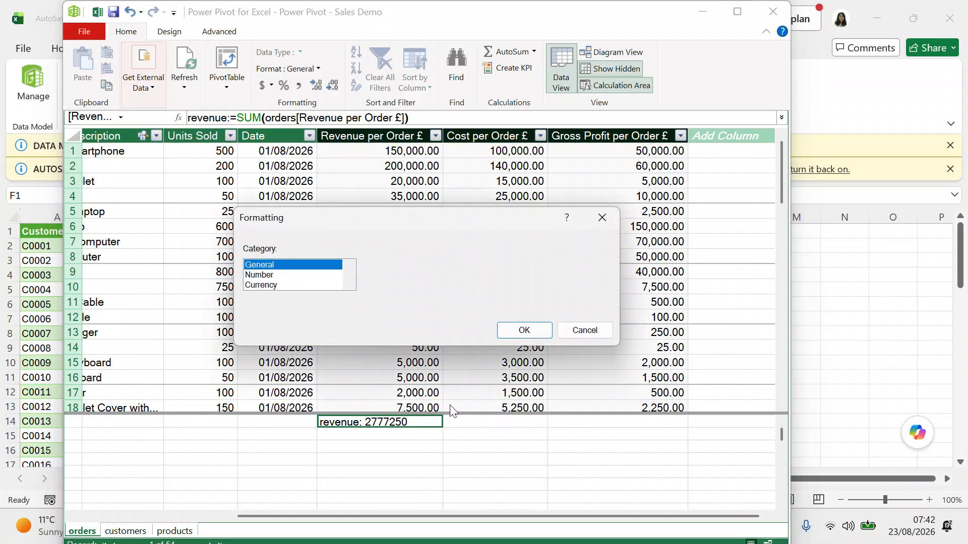
{"action": "left_click", "coordinate": [266, 285]}
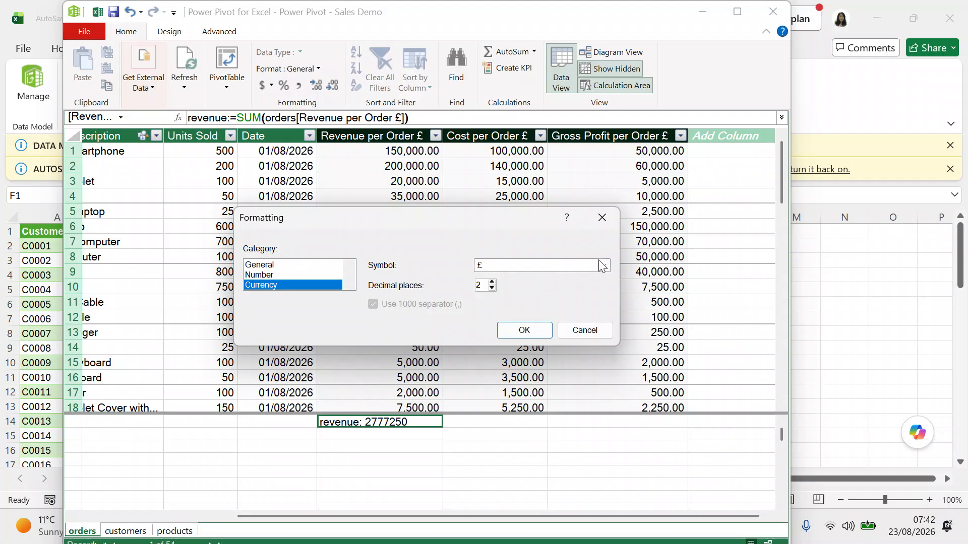
{"action": "left_click", "coordinate": [604, 266]}
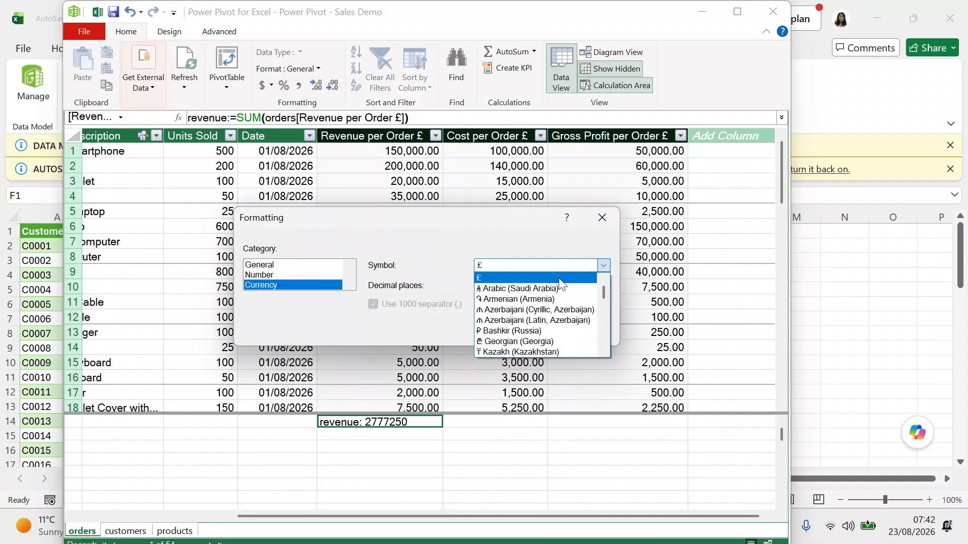
{"action": "left_click", "coordinate": [604, 280]}
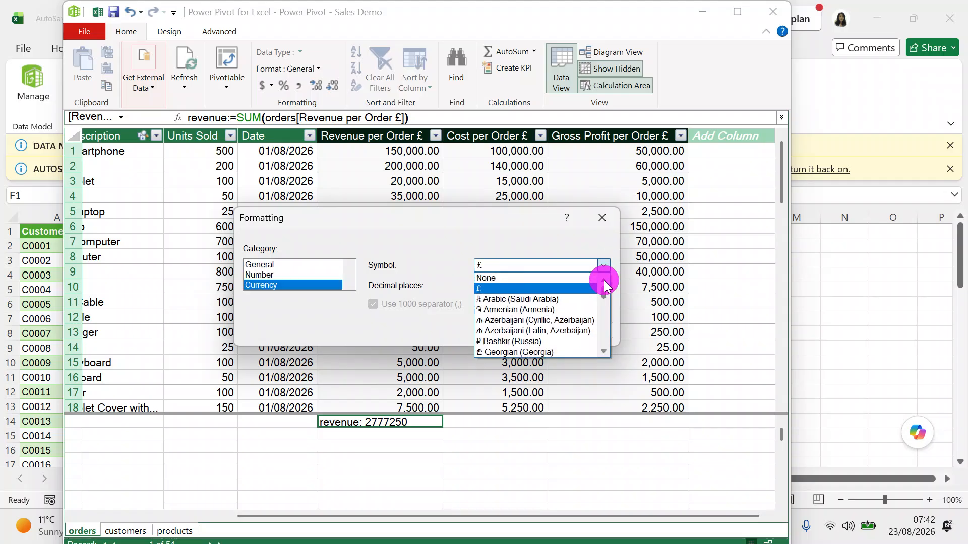
{"action": "left_click", "coordinate": [560, 275]}
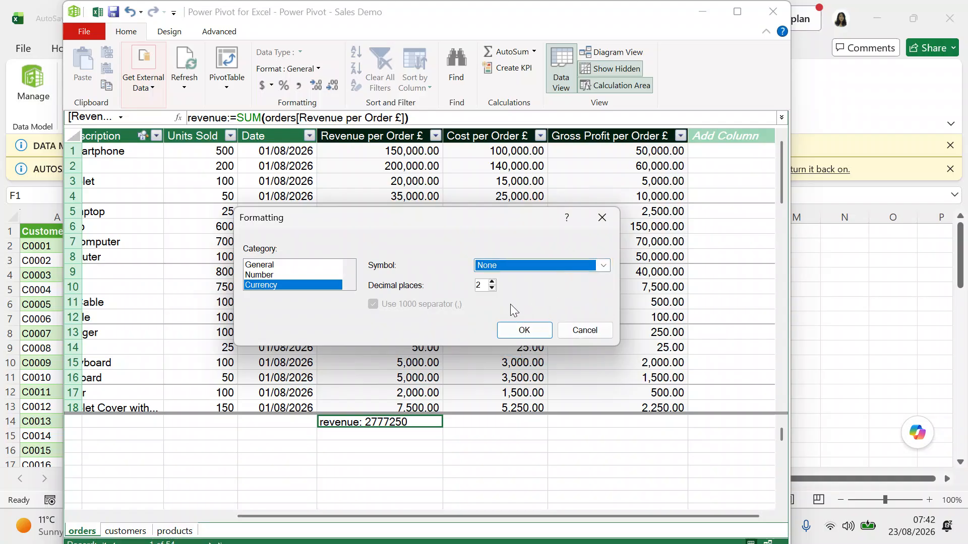
{"action": "left_click", "coordinate": [522, 331]}
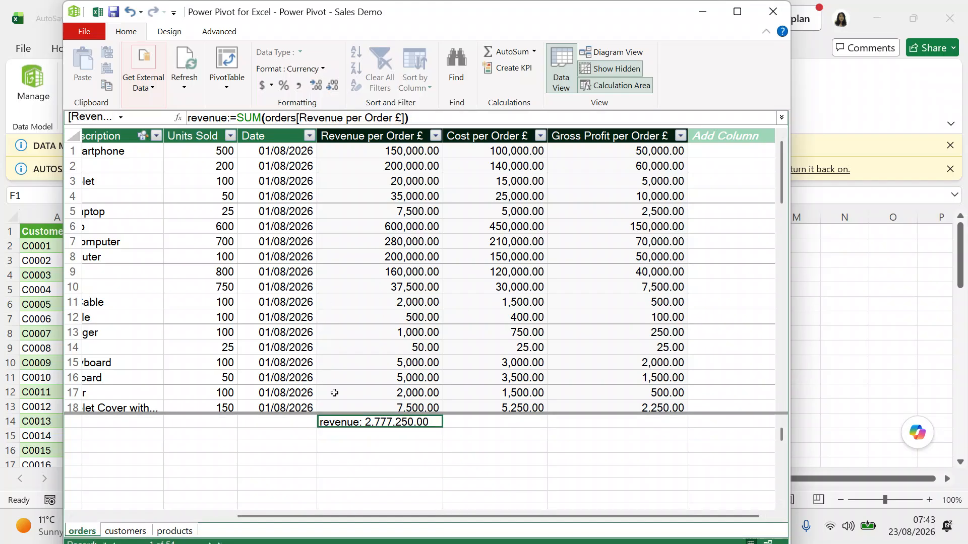
{"action": "left_click", "coordinate": [340, 433]}
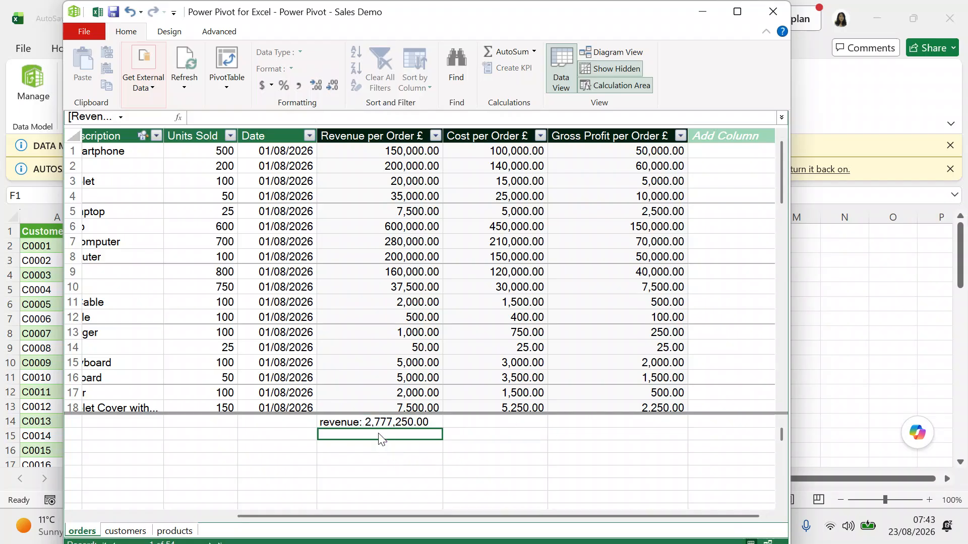
Enter a new measure =AVERAGE(orders[Revenue per Order £]) below revenue.
{"action": "type", "text": "="}
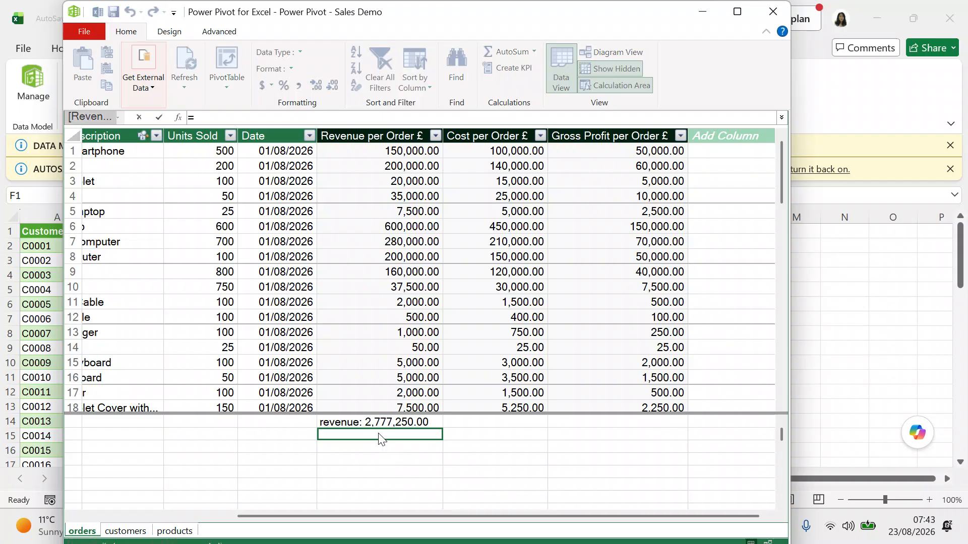
{"action": "type", "text": "a"}
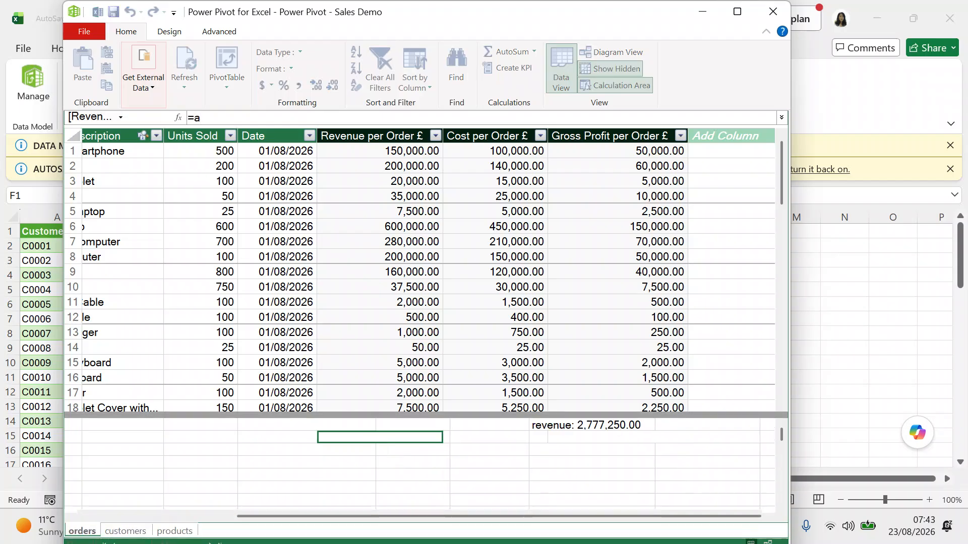
{"action": "type", "text": "verage"}
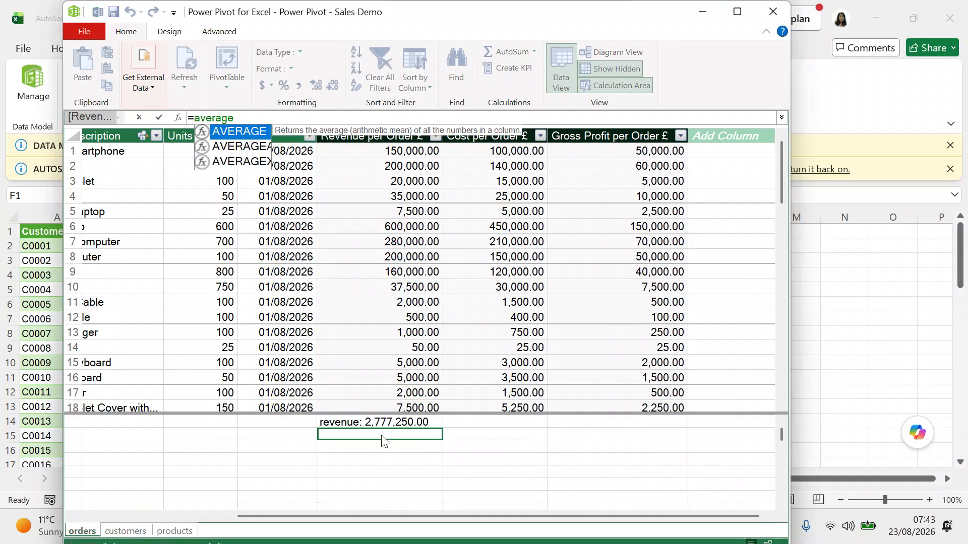
{"action": "left_click", "coordinate": [245, 131]}
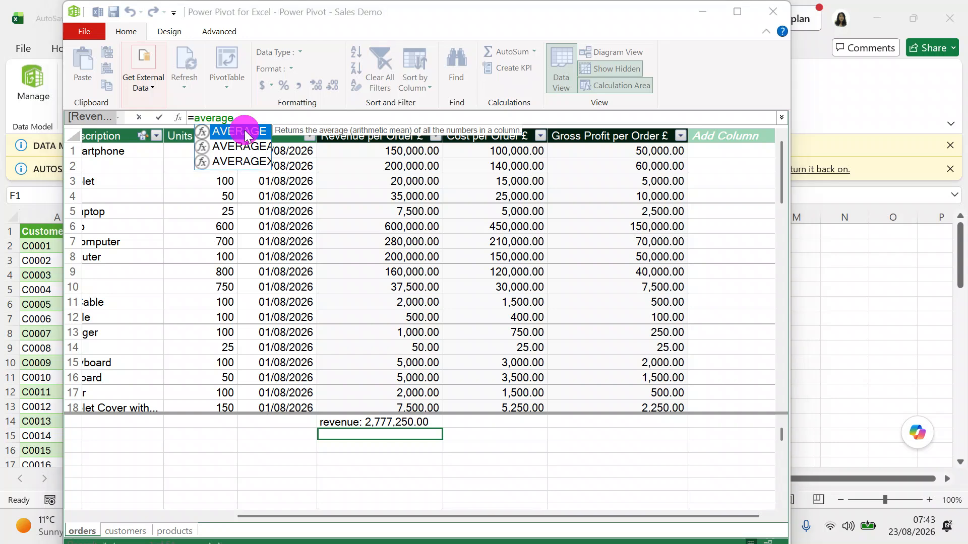
{"action": "left_click", "coordinate": [244, 130]}
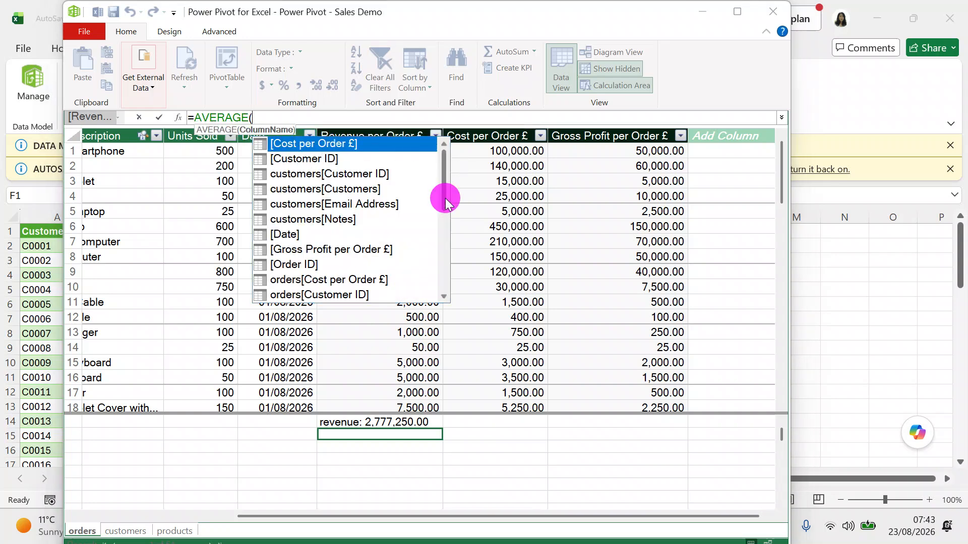
{"action": "left_click_drag", "start_coordinate": [445, 199], "coordinate": [443, 232]}
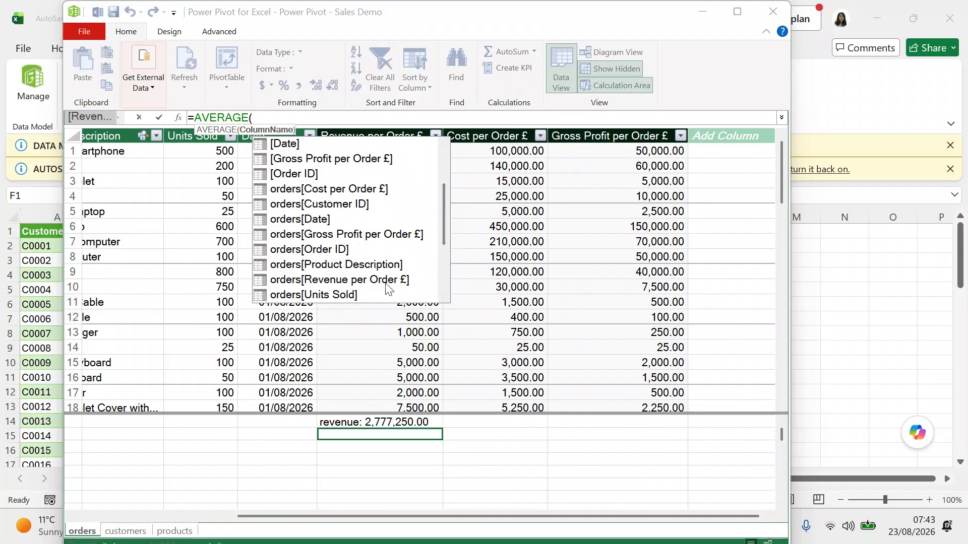
{"action": "double_click", "coordinate": [385, 283]}
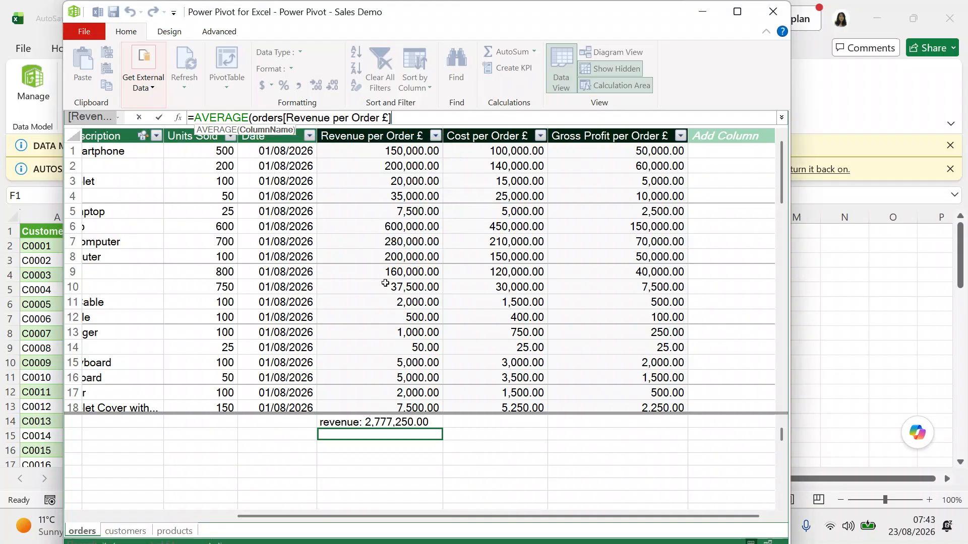
{"action": "type", "text": ")"}
{"action": "key", "text": "Return"}
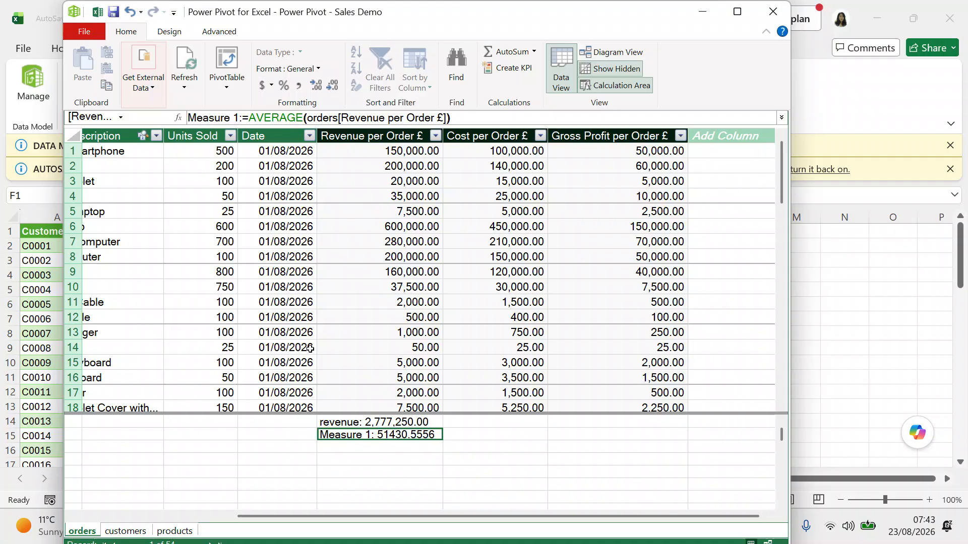
Rename the Measure 1 average measure to 'average revenue'.
{"action": "left_click", "coordinate": [359, 437]}
{"action": "left_click", "coordinate": [359, 438]}
{"action": "left_click", "coordinate": [235, 118]}
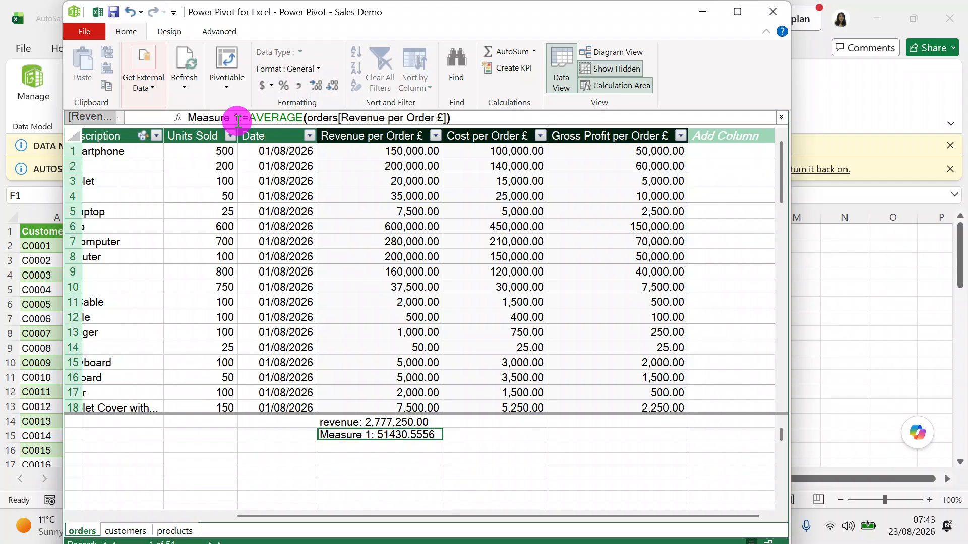
{"action": "key", "text": "BackSpace"}
{"action": "key", "text": "BackSpace"}
{"action": "key", "text": "BackSpace"}
{"action": "key", "text": "BackSpace"}
{"action": "key", "text": "BackSpace"}
{"action": "key", "text": "BackSpace"}
{"action": "key", "text": "BackSpace"}
{"action": "key", "text": "BackSpace"}
{"action": "key", "text": "BackSpace"}
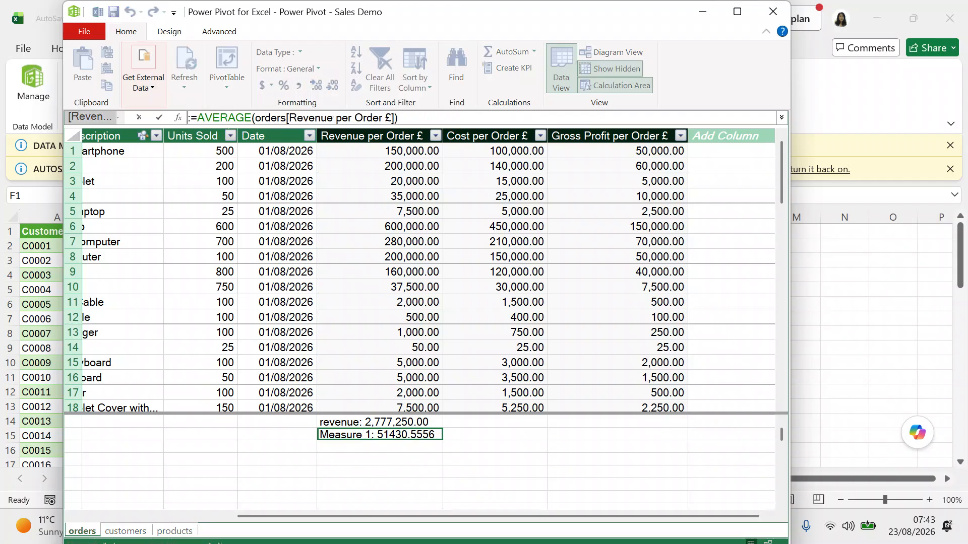
{"action": "type", "text": "average"}
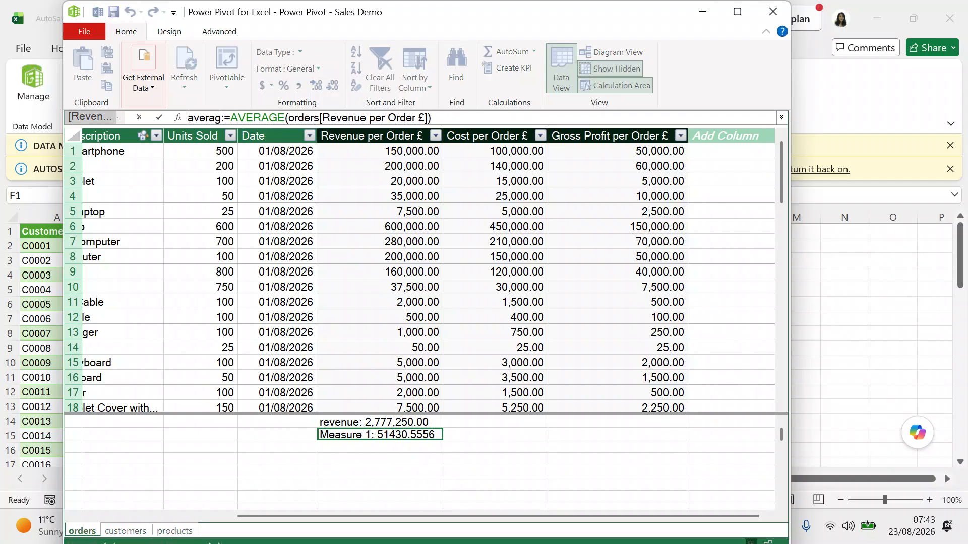
{"action": "key", "text": "Return"}
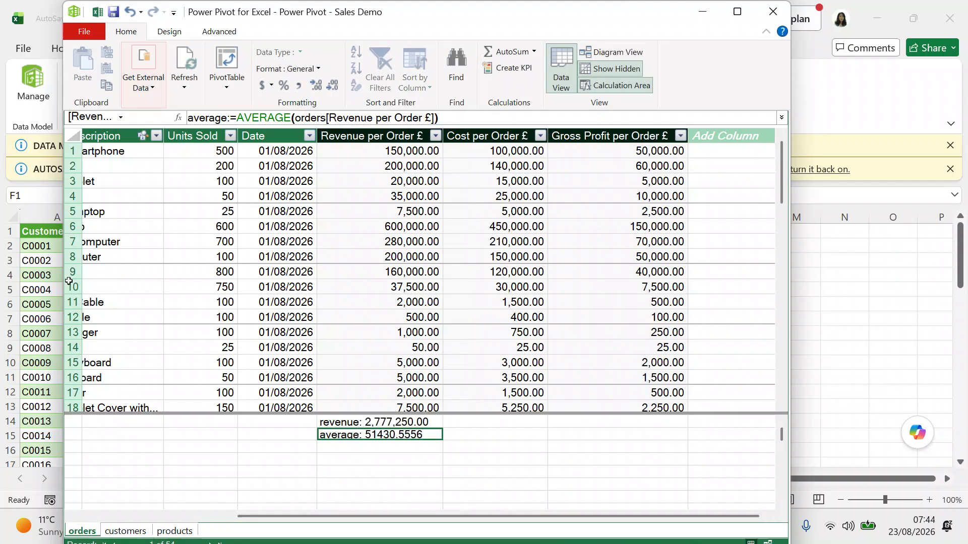
{"action": "left_click", "coordinate": [232, 120]}
{"action": "type", "text": "reve"}
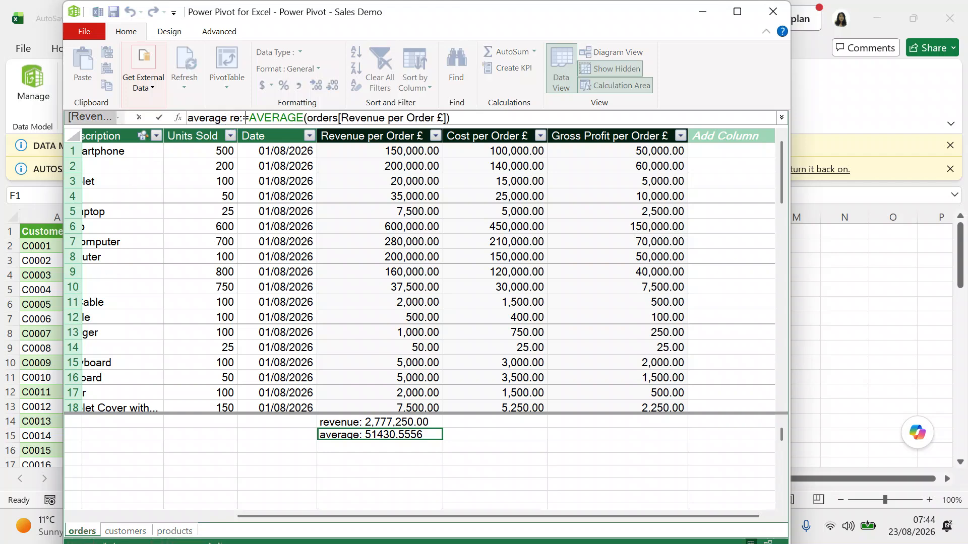
{"action": "type", "text": "nue"}
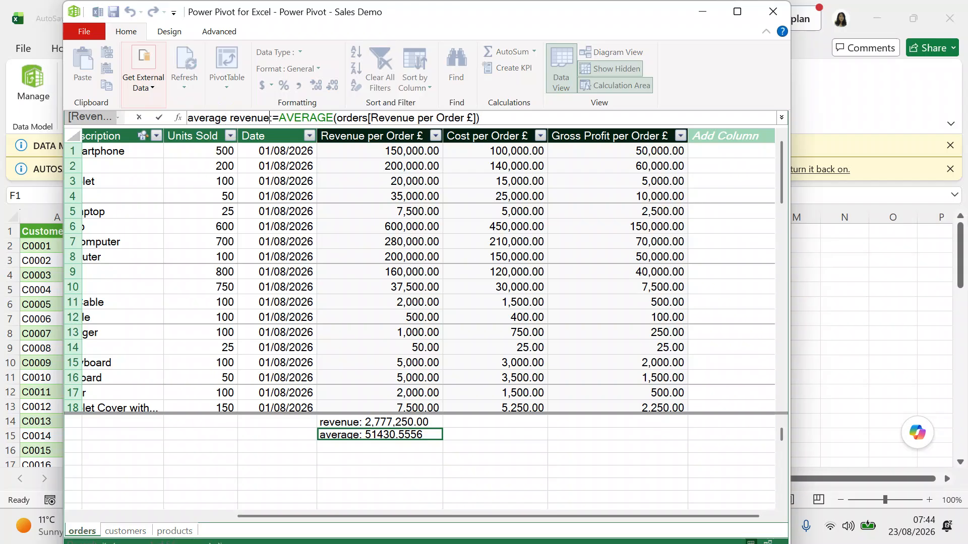
{"action": "key", "text": "Return"}
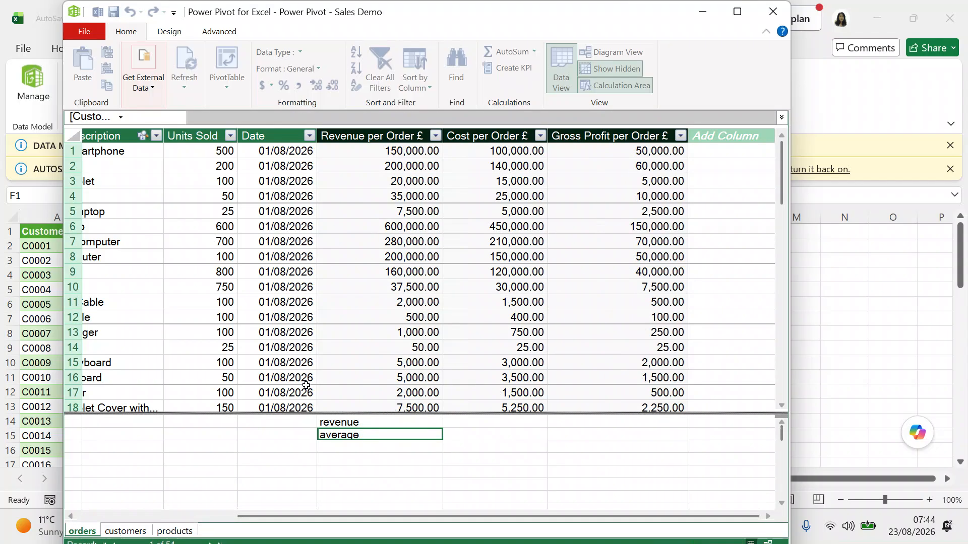
Format the average revenue measure as Currency with symbol None.
{"action": "right_click", "coordinate": [401, 441]}
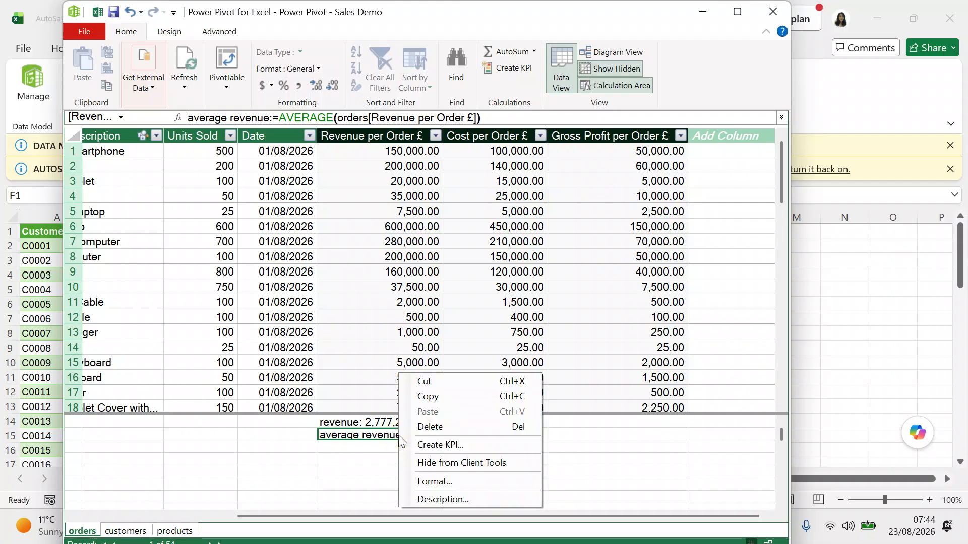
{"action": "left_click", "coordinate": [429, 480]}
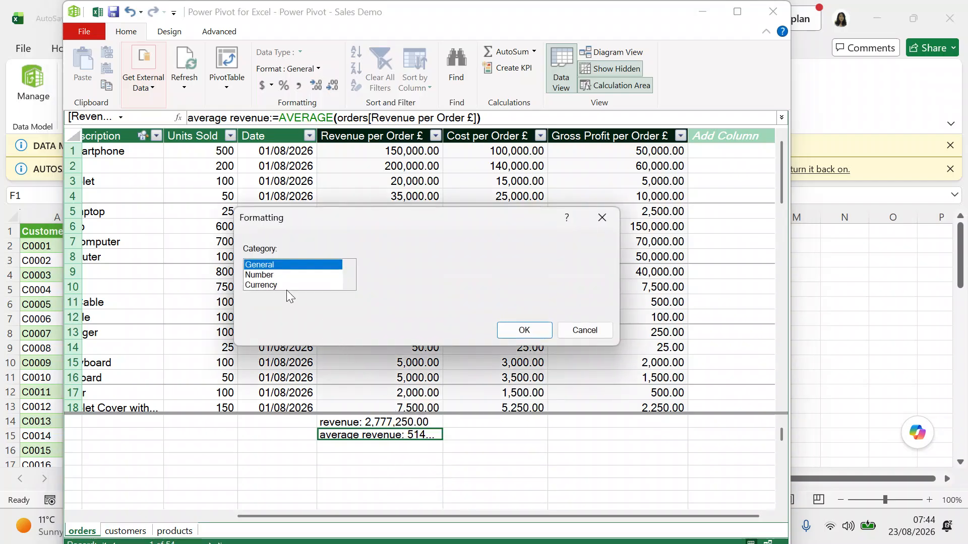
{"action": "left_click", "coordinate": [286, 287]}
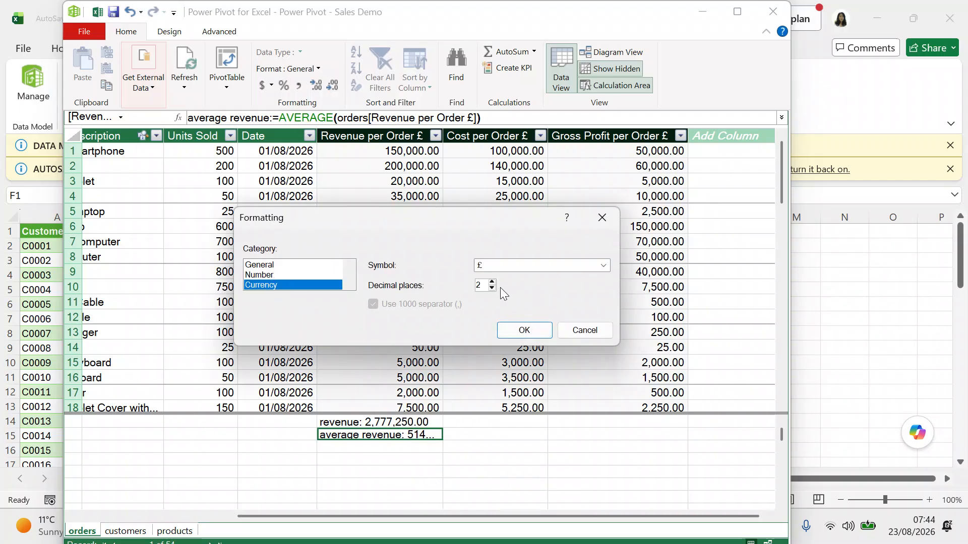
{"action": "left_click", "coordinate": [604, 265]}
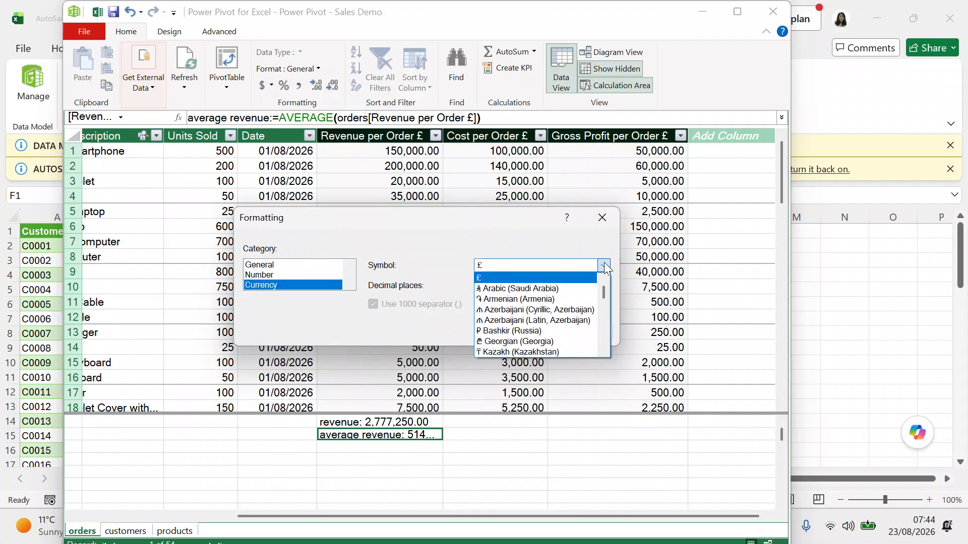
{"action": "left_click", "coordinate": [604, 284]}
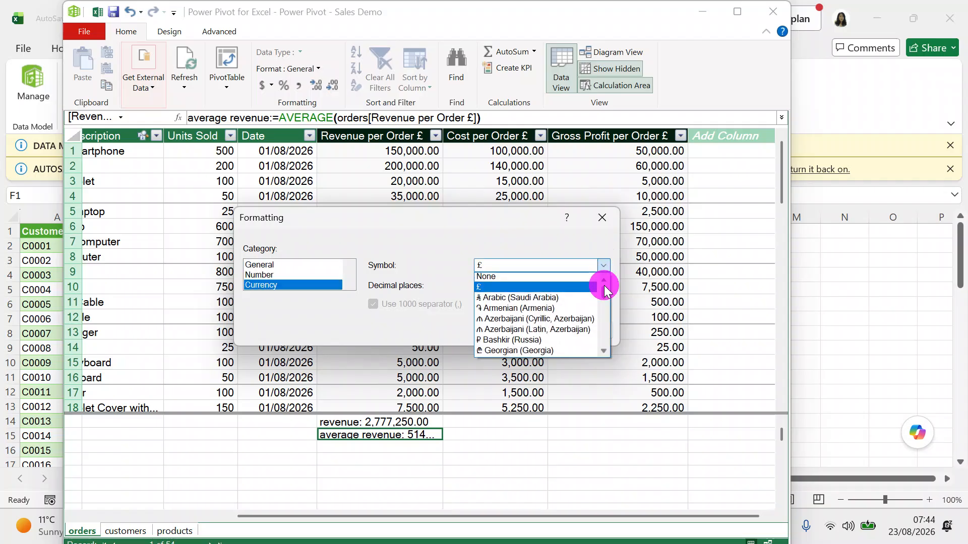
{"action": "left_click", "coordinate": [545, 277]}
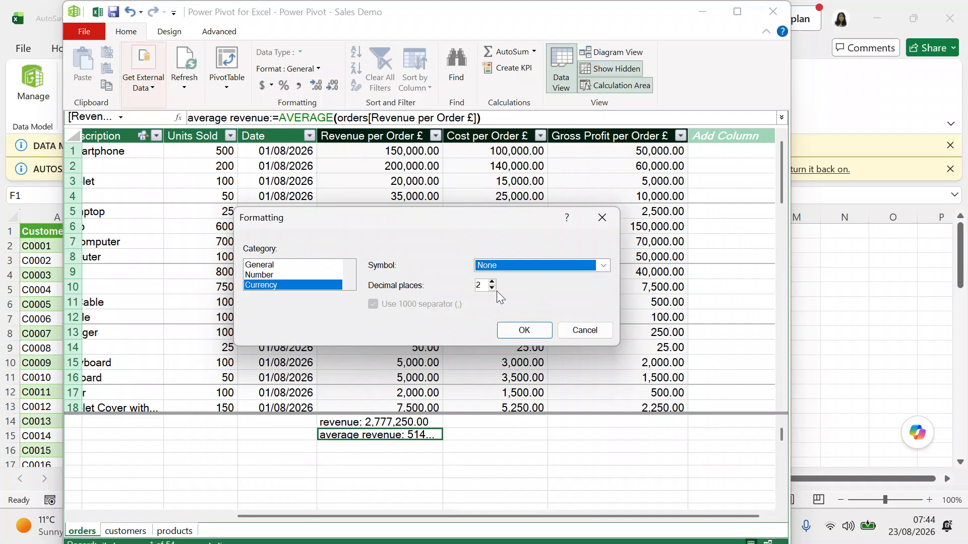
{"action": "left_click", "coordinate": [516, 333]}
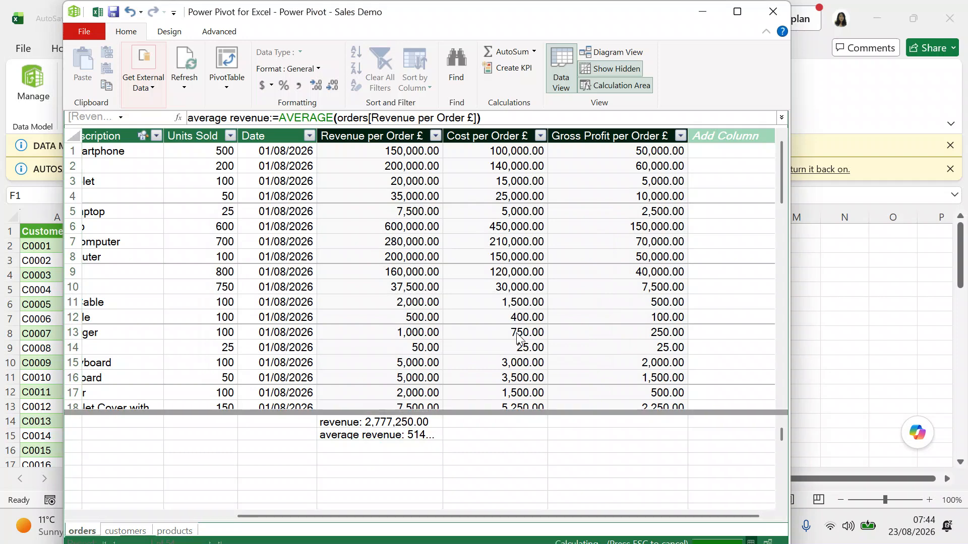
Rename the revenue measure to 'total revenue'.
{"action": "left_click", "coordinate": [339, 422]}
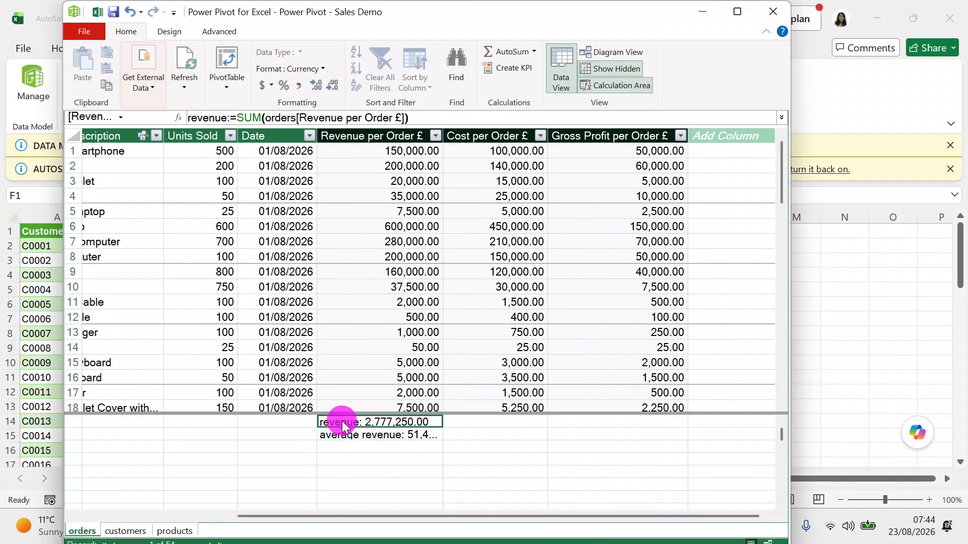
{"action": "left_click", "coordinate": [189, 119]}
{"action": "type", "text": "total"}
{"action": "key", "text": "Return"}
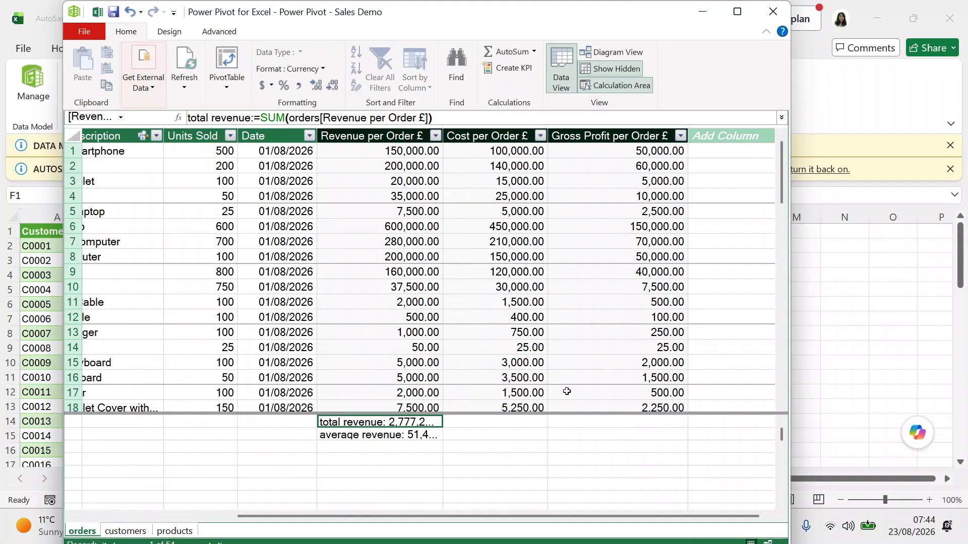
{"action": "left_click", "coordinate": [604, 424]}
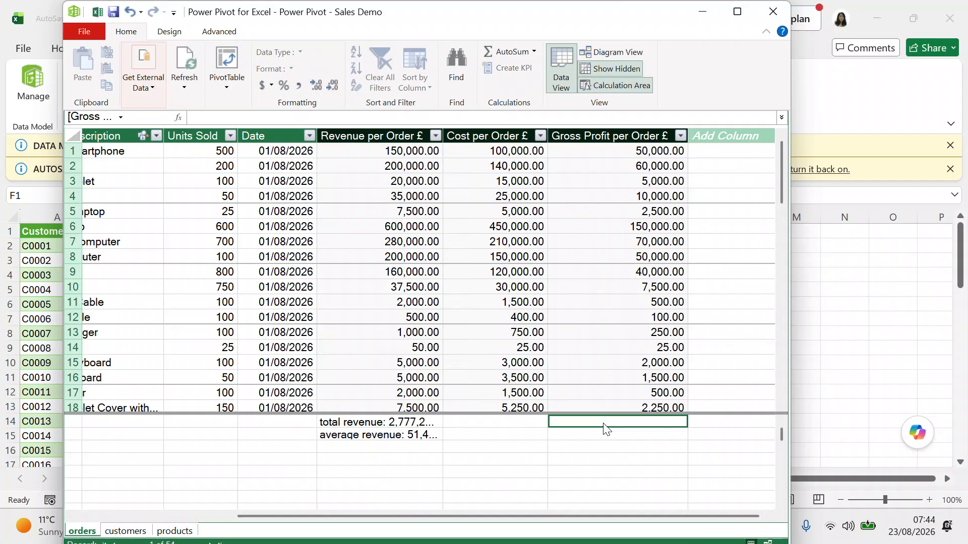
Enter the measure =SUM(orders[Gross Profit per Order £]) under Gross Profit per Order £.
{"action": "type", "text": "="}
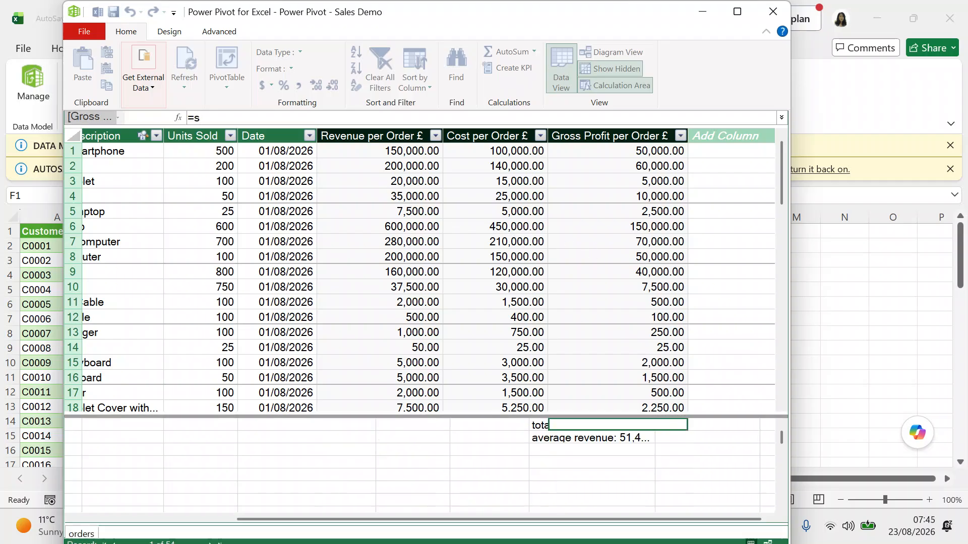
{"action": "type", "text": "sum"}
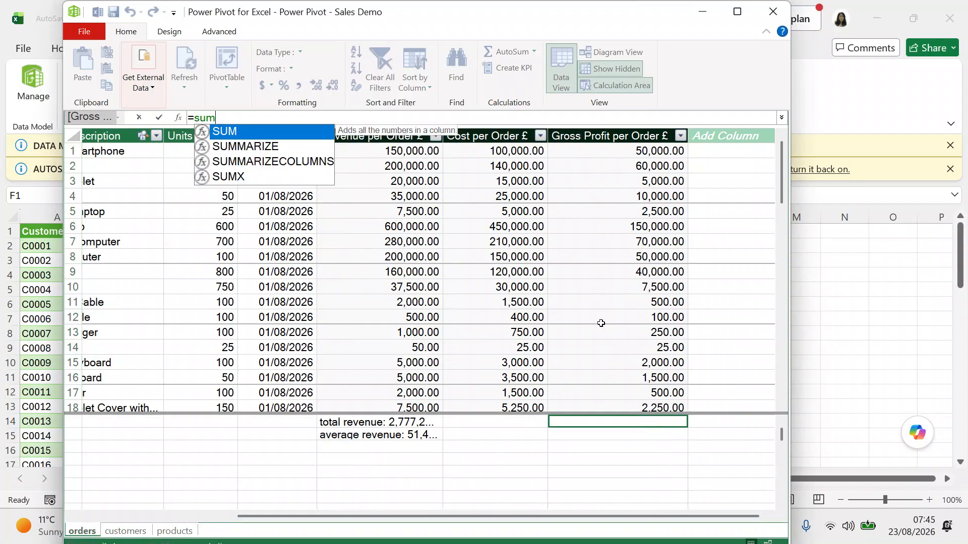
{"action": "double_click", "coordinate": [269, 132]}
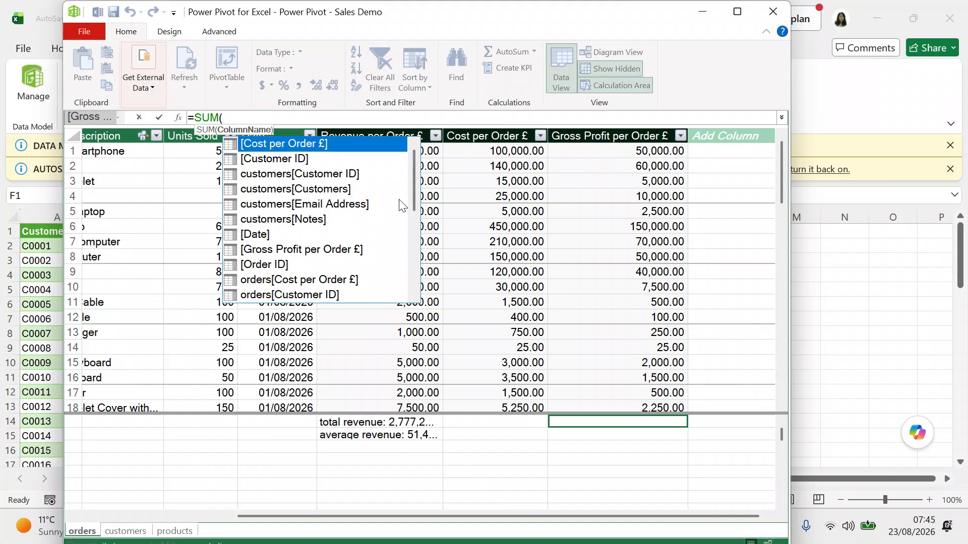
{"action": "left_click_drag", "start_coordinate": [413, 190], "coordinate": [416, 233]}
{"action": "left_click", "coordinate": [382, 237]}
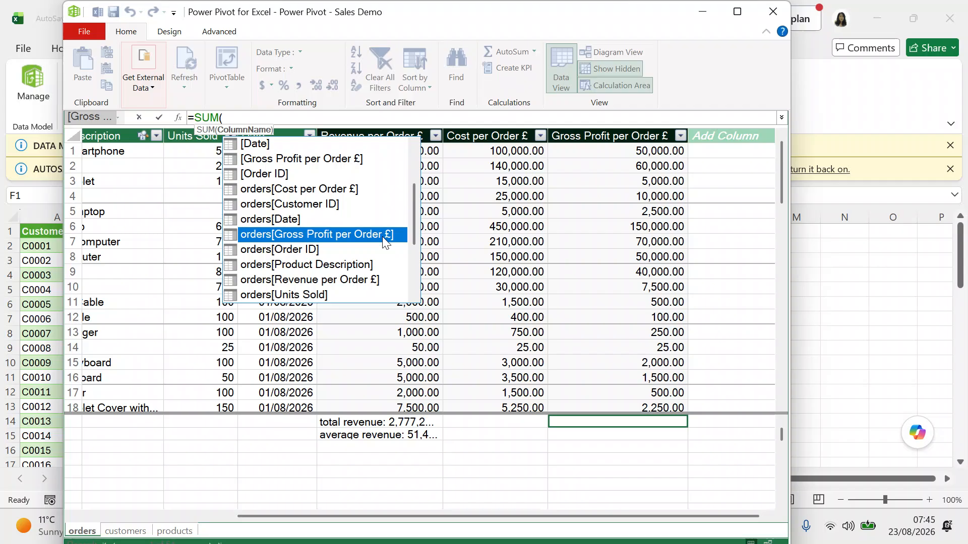
{"action": "double_click", "coordinate": [382, 237]}
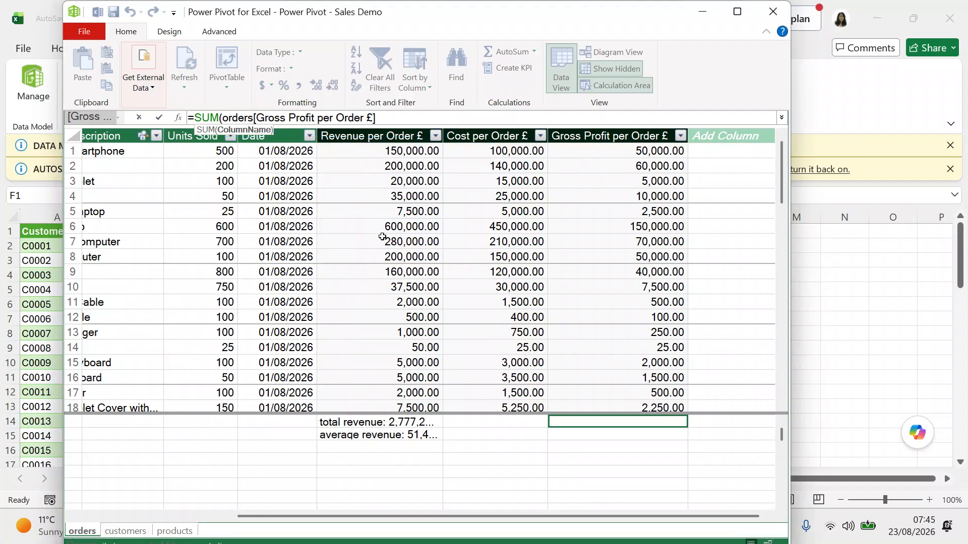
{"action": "type", "text": ")"}
{"action": "key", "text": "Return"}
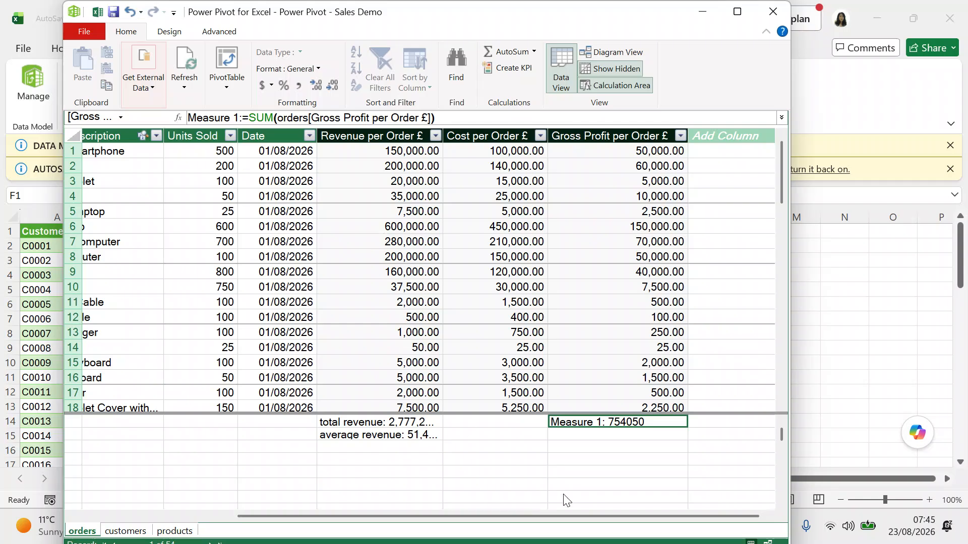
Rename the new measure from Measure 1 to 'total profit'.
{"action": "left_click", "coordinate": [239, 119]}
{"action": "key", "text": "BackSpace"}
{"action": "key", "text": "BackSpace"}
{"action": "key", "text": "BackSpace"}
{"action": "key", "text": "BackSpace"}
{"action": "key", "text": "BackSpace"}
{"action": "key", "text": "BackSpace"}
{"action": "key", "text": "BackSpace"}
{"action": "key", "text": "BackSpace"}
{"action": "key", "text": "BackSpace"}
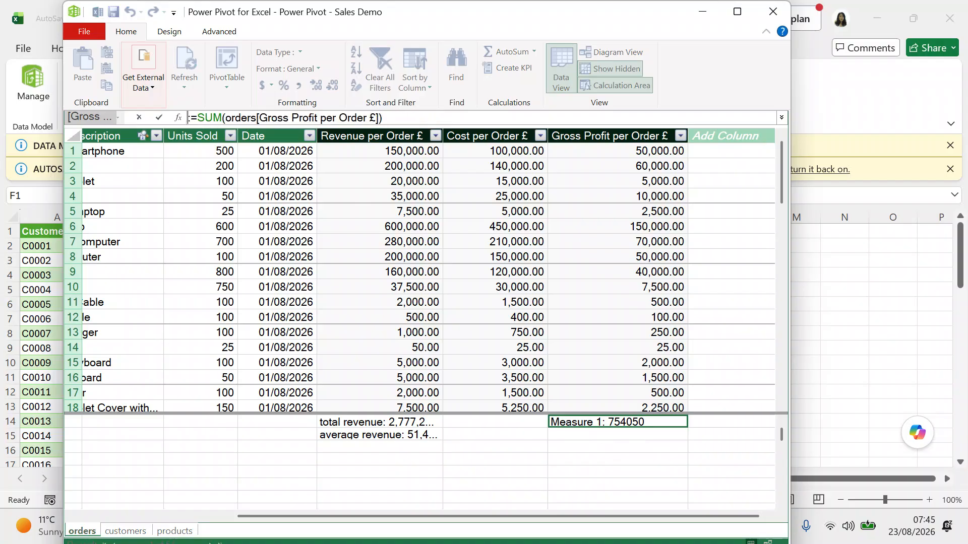
{"action": "type", "text": "total profit"}
{"action": "key", "text": "Return"}
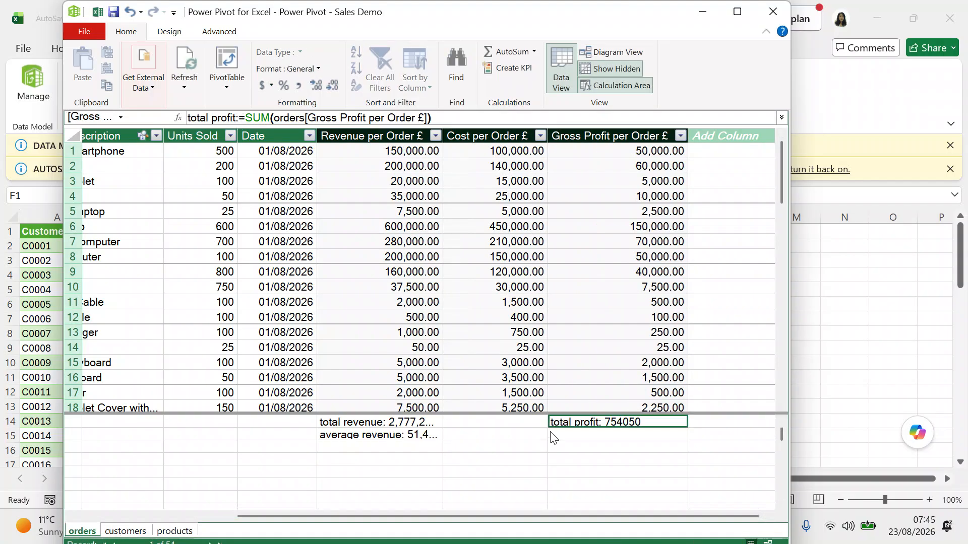
Give total profit a Currency format with symbol None, reading 754,050.00.
{"action": "left_click", "coordinate": [595, 422]}
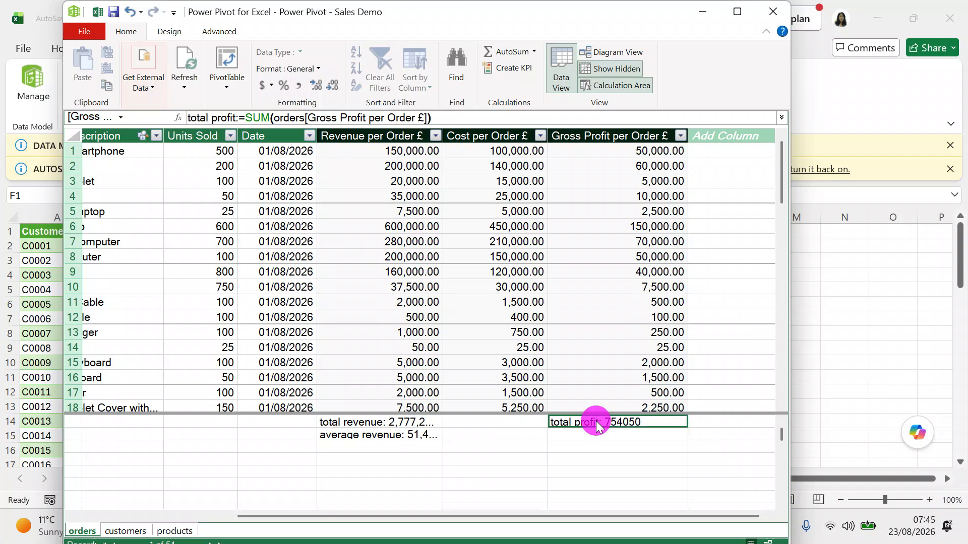
{"action": "right_click", "coordinate": [640, 423]}
{"action": "left_click", "coordinate": [669, 482]}
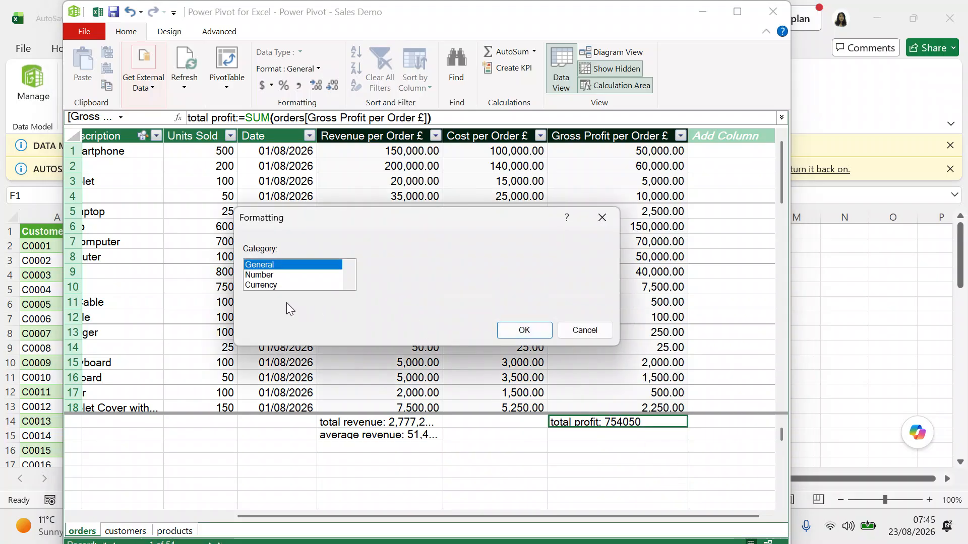
{"action": "left_click", "coordinate": [264, 286]}
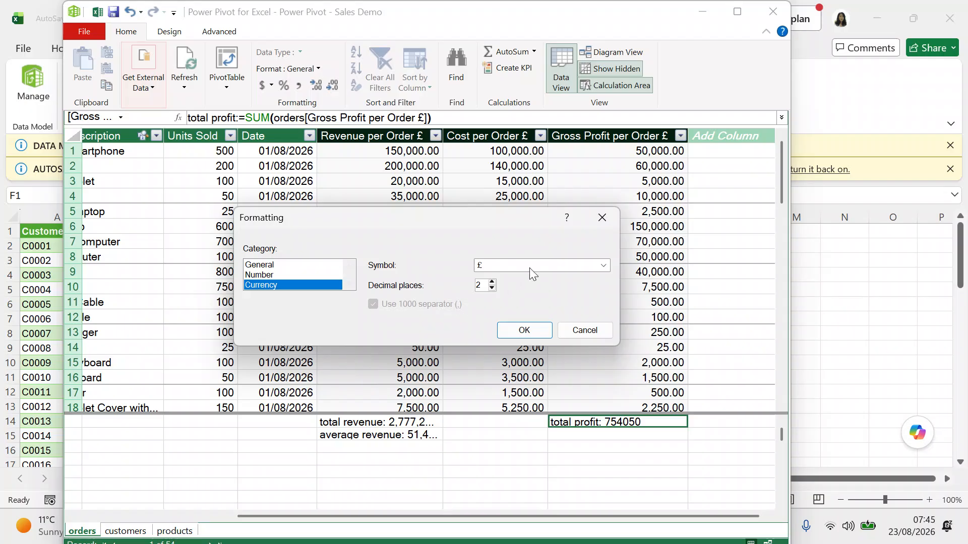
{"action": "left_click", "coordinate": [603, 266]}
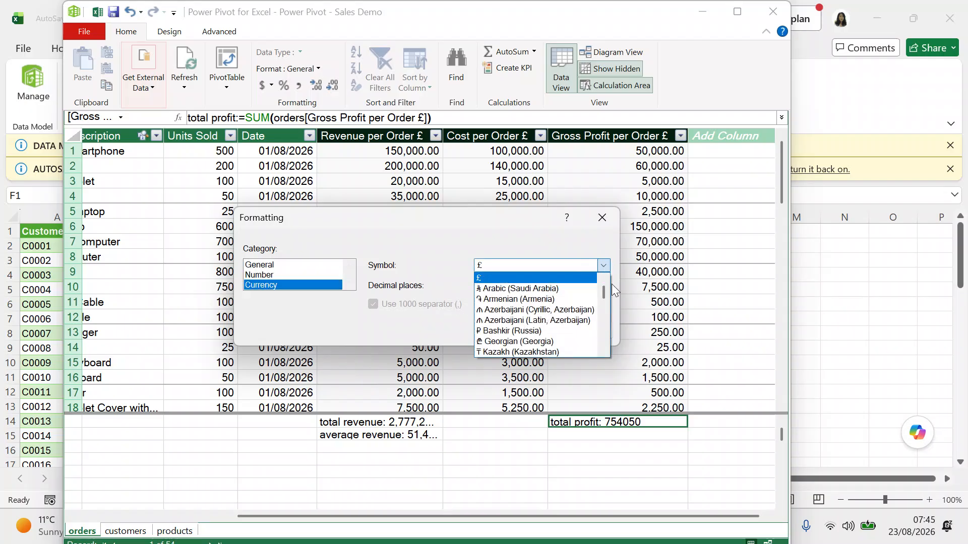
{"action": "left_click", "coordinate": [603, 277]}
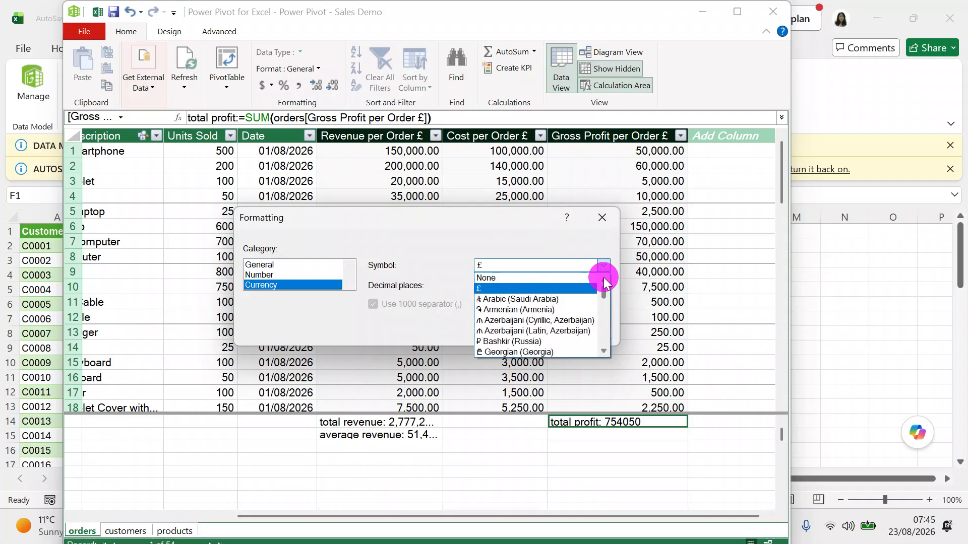
{"action": "left_click", "coordinate": [522, 280]}
{"action": "left_click", "coordinate": [523, 327]}
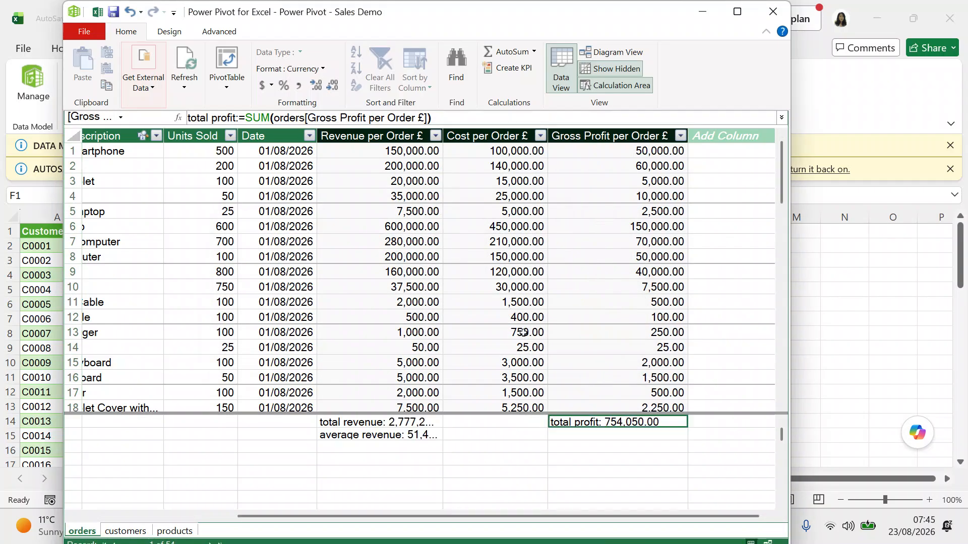
{"action": "left_click", "coordinate": [587, 433]}
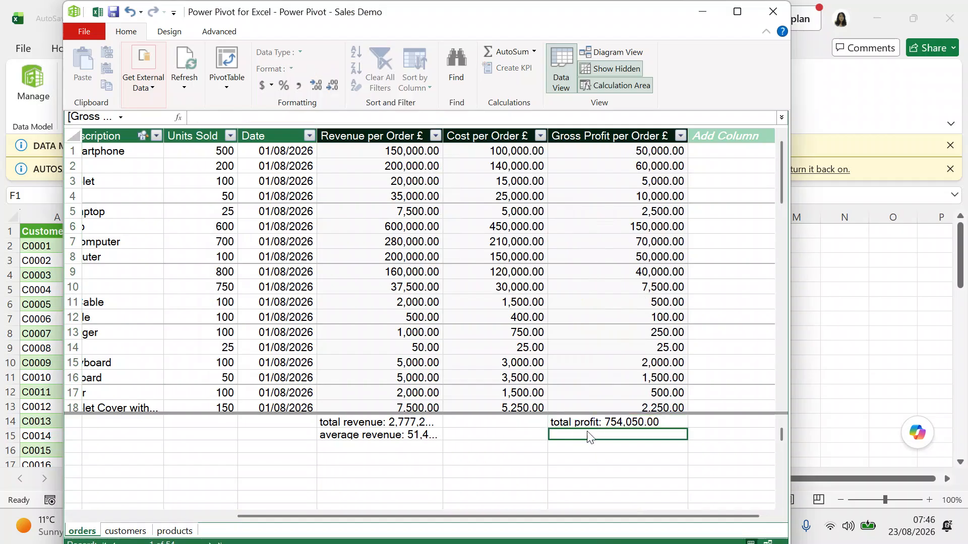
Enter a new measure =AVERAGE(orders[Gross Profit per Order £]) below total profit.
{"action": "type", "text": "="}
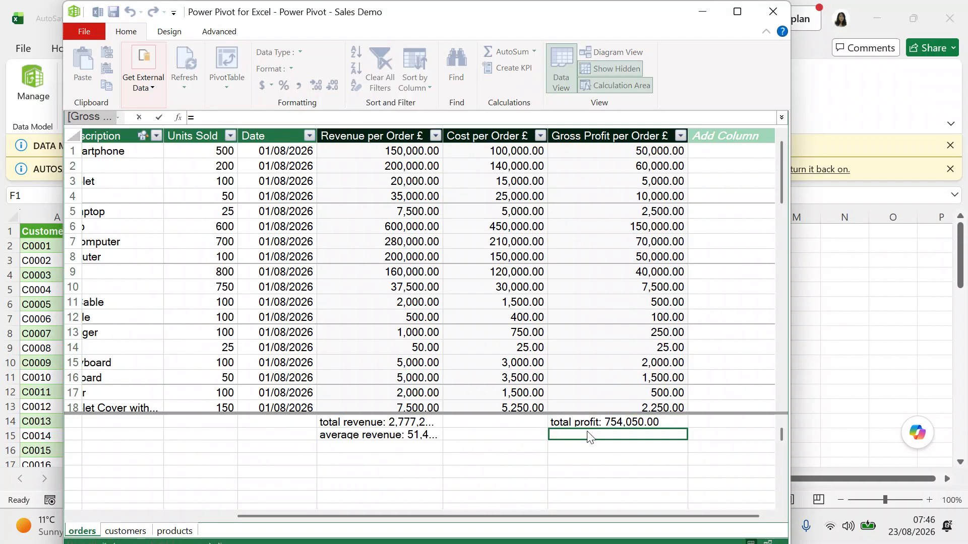
{"action": "type", "text": "ave"}
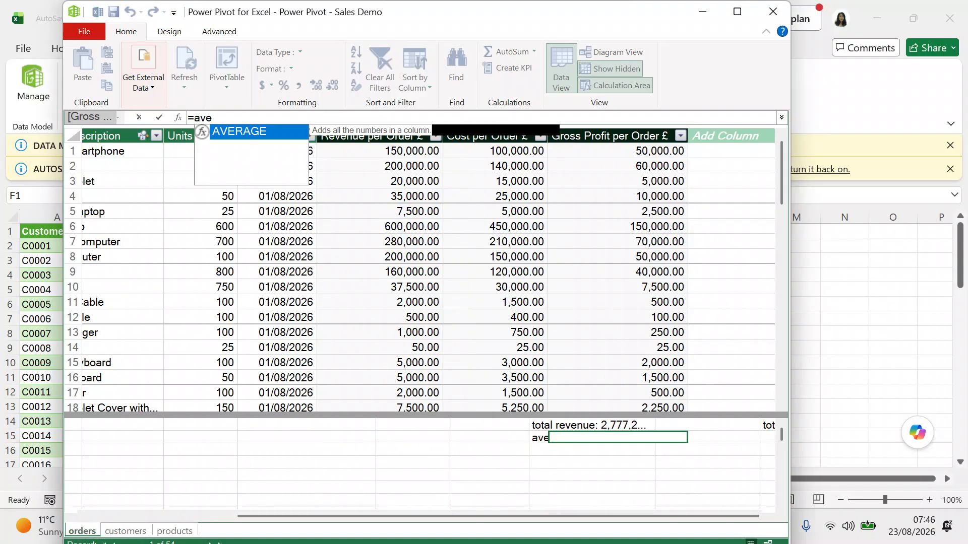
{"action": "type", "text": "rage"}
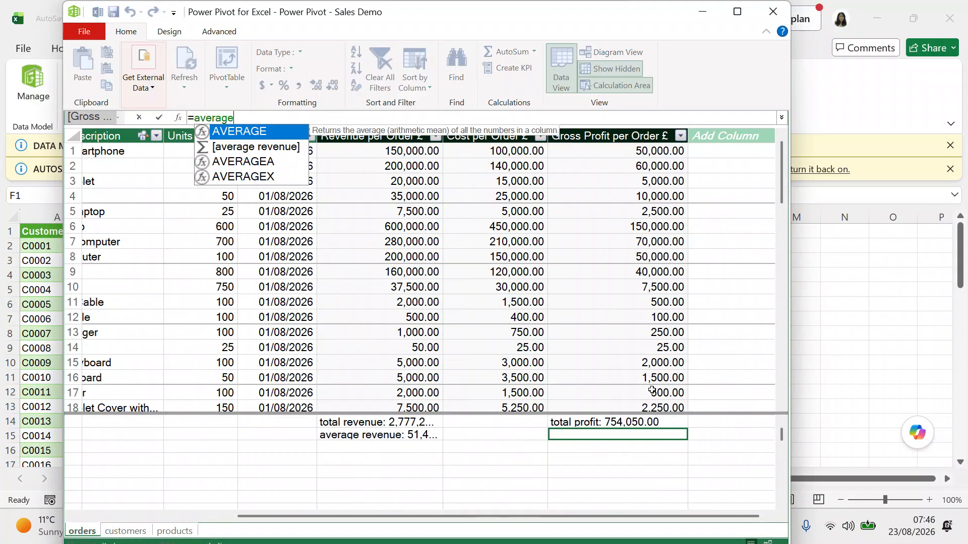
{"action": "left_click", "coordinate": [287, 135]}
{"action": "double_click", "coordinate": [286, 135]}
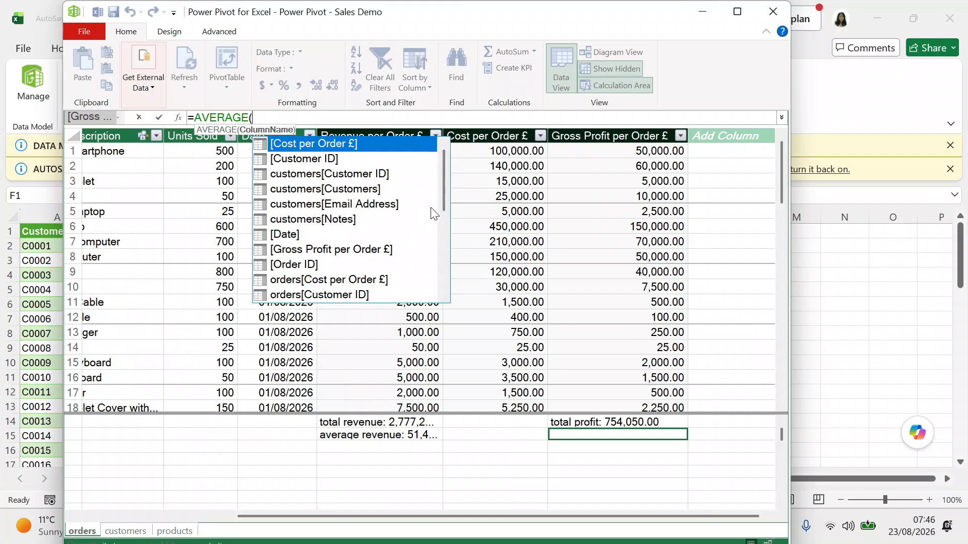
{"action": "left_click_drag", "start_coordinate": [440, 199], "coordinate": [448, 222]}
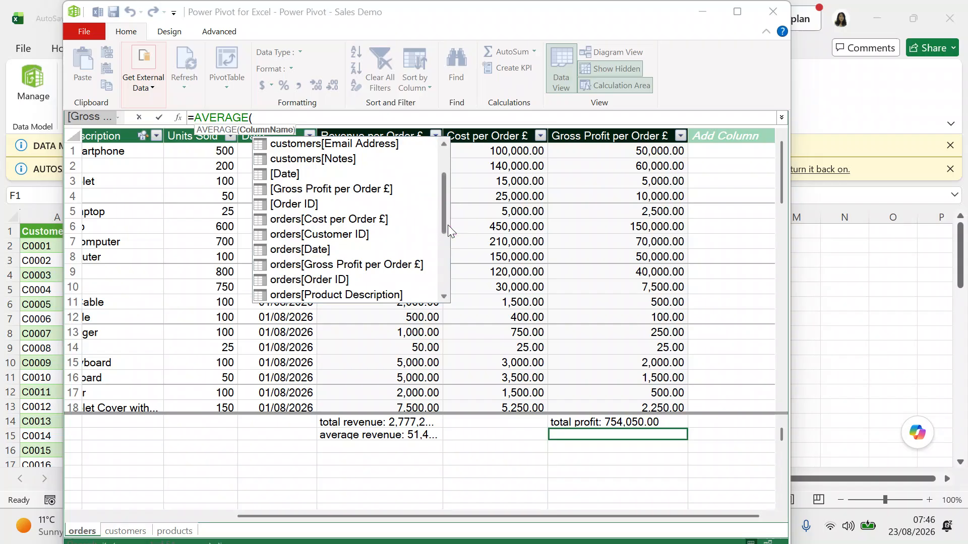
{"action": "double_click", "coordinate": [392, 263]}
{"action": "type", "text": ")"}
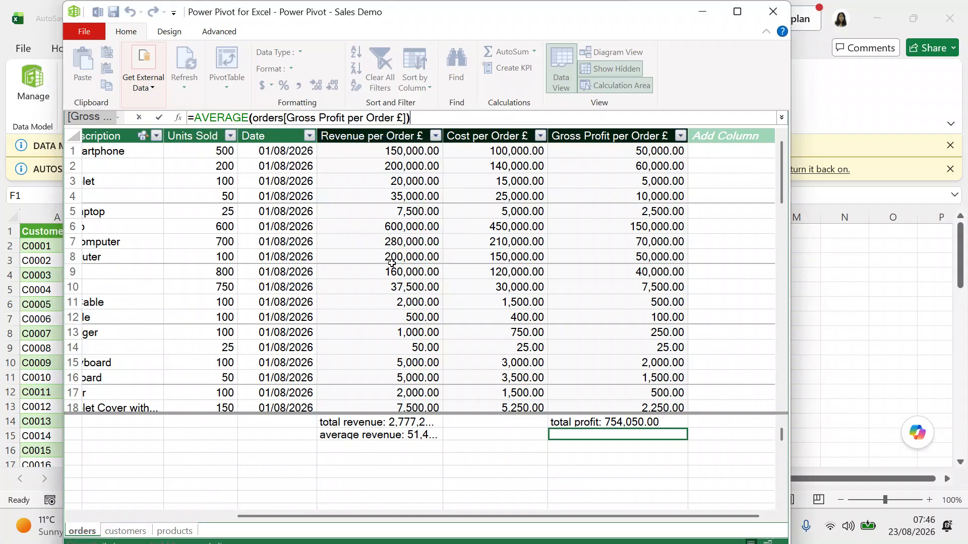
{"action": "key", "text": "Return"}
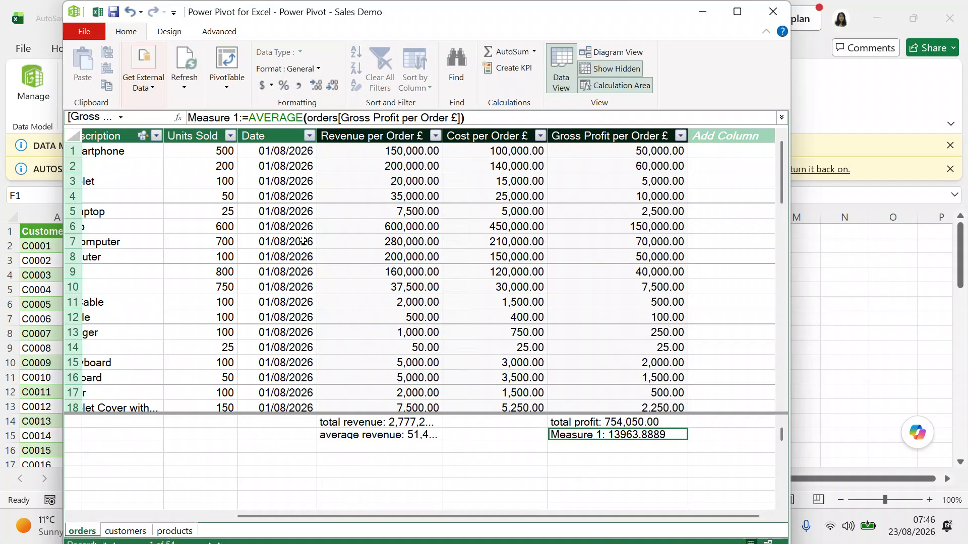
Rename the new measure from Measure 1 to 'average profit'.
{"action": "left_click", "coordinate": [239, 118]}
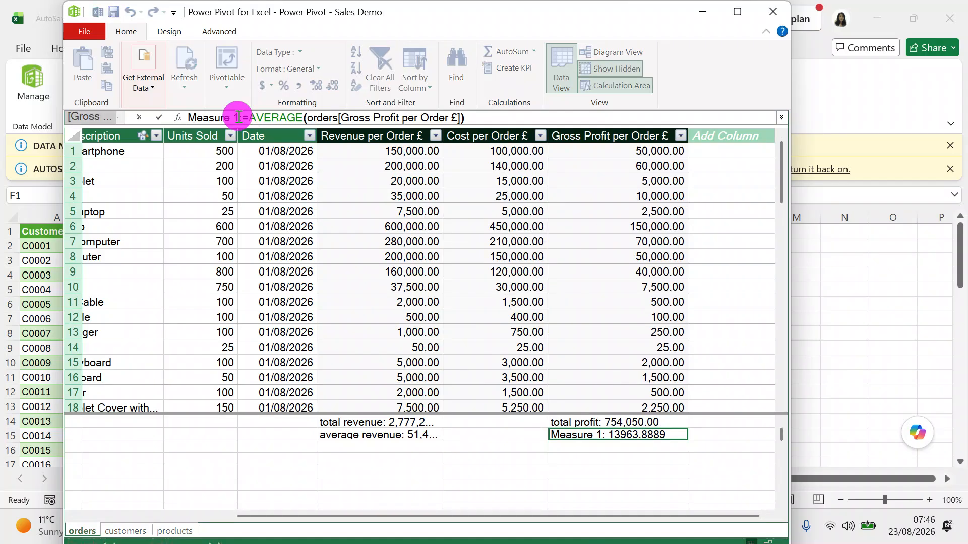
{"action": "key", "text": "BackSpace"}
{"action": "key", "text": "BackSpace"}
{"action": "key", "text": "BackSpace"}
{"action": "key", "text": "BackSpace"}
{"action": "key", "text": "BackSpace"}
{"action": "key", "text": "BackSpace"}
{"action": "key", "text": "BackSpace"}
{"action": "key", "text": "BackSpace"}
{"action": "key", "text": "BackSpace"}
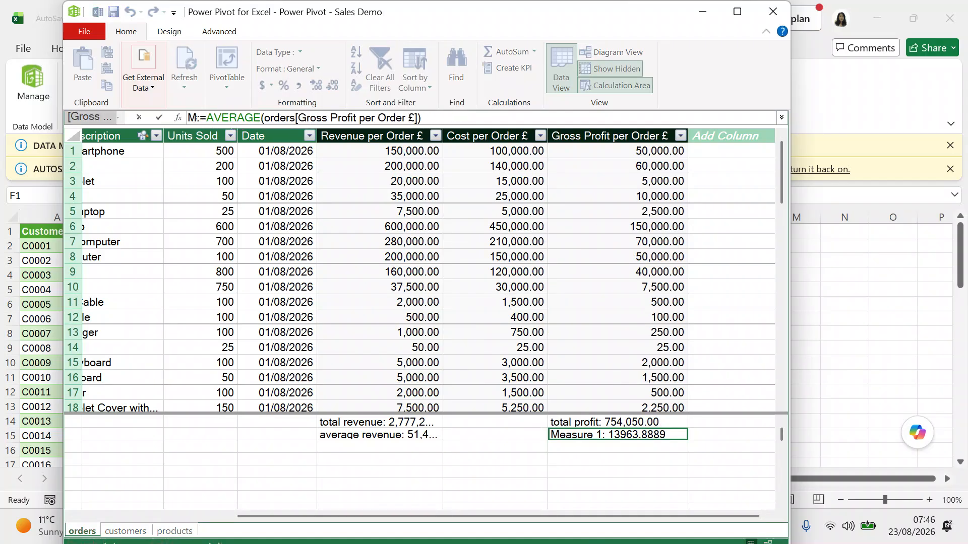
{"action": "type", "text": "average"}
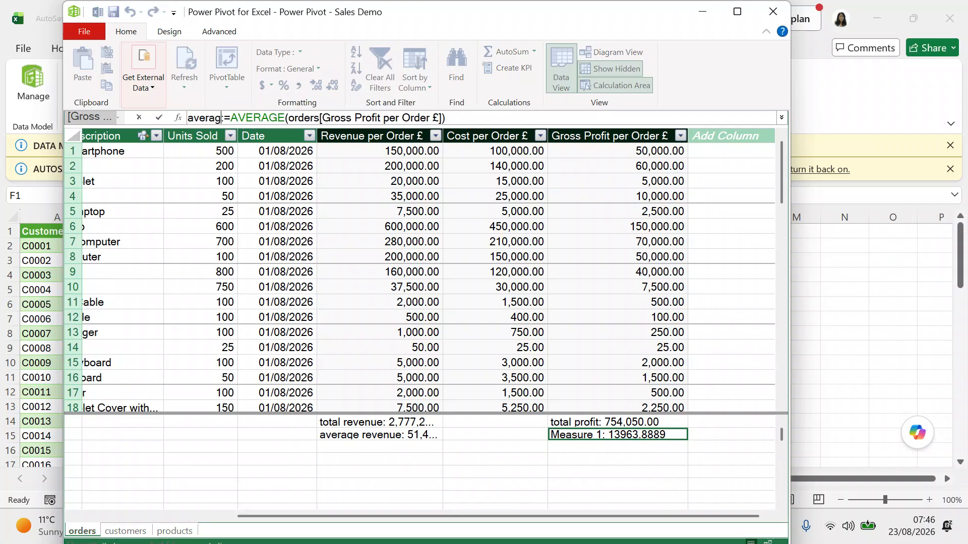
{"action": "type", "text": " profit"}
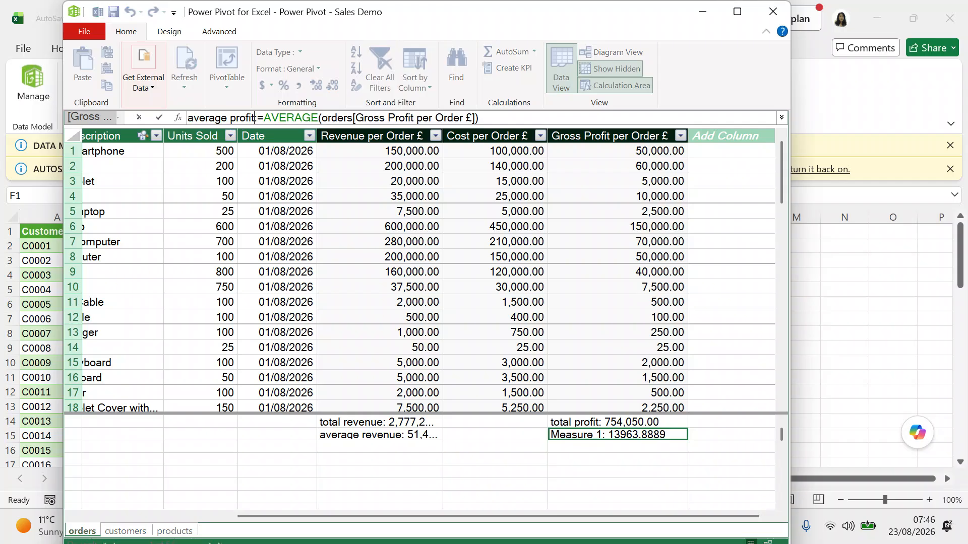
{"action": "key", "text": "Return"}
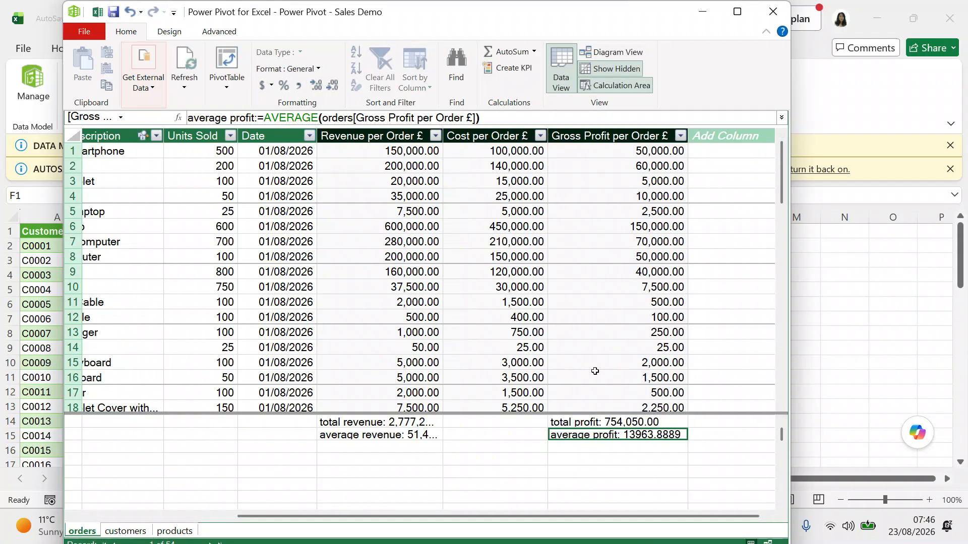
Format the average profit measure as Currency so it shows 13,963.89.
{"action": "left_click", "coordinate": [613, 434]}
{"action": "right_click", "coordinate": [613, 433]}
{"action": "left_click", "coordinate": [598, 435]}
{"action": "right_click", "coordinate": [647, 434]}
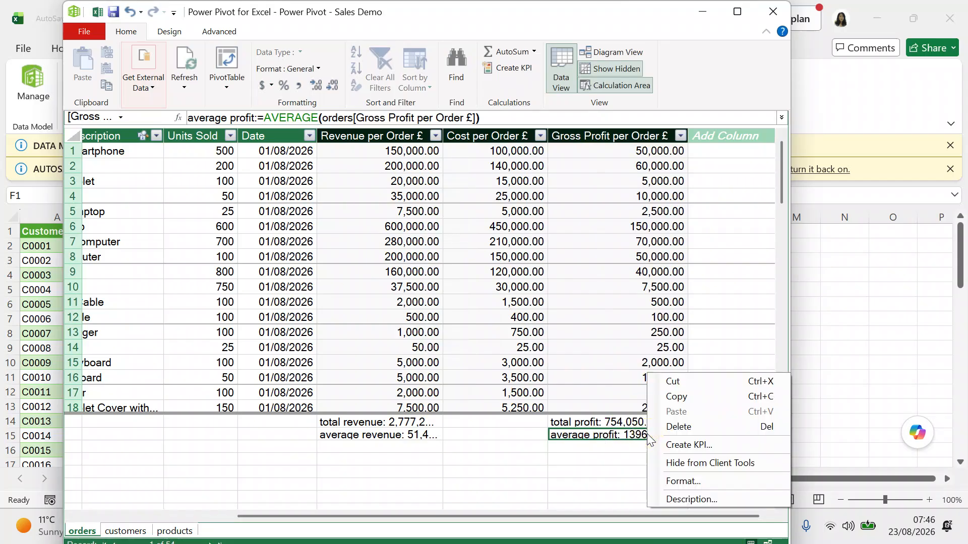
{"action": "left_click", "coordinate": [668, 481]}
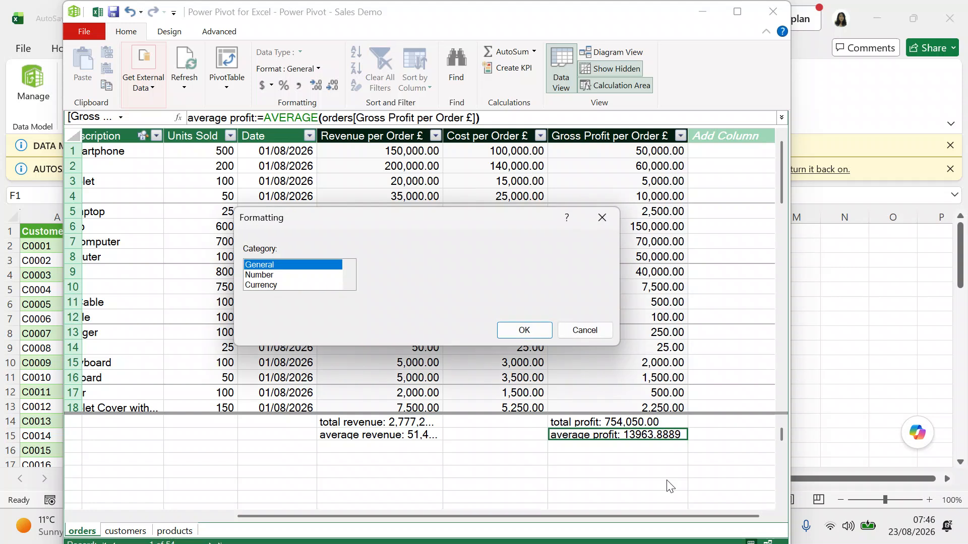
{"action": "left_click", "coordinate": [306, 285]}
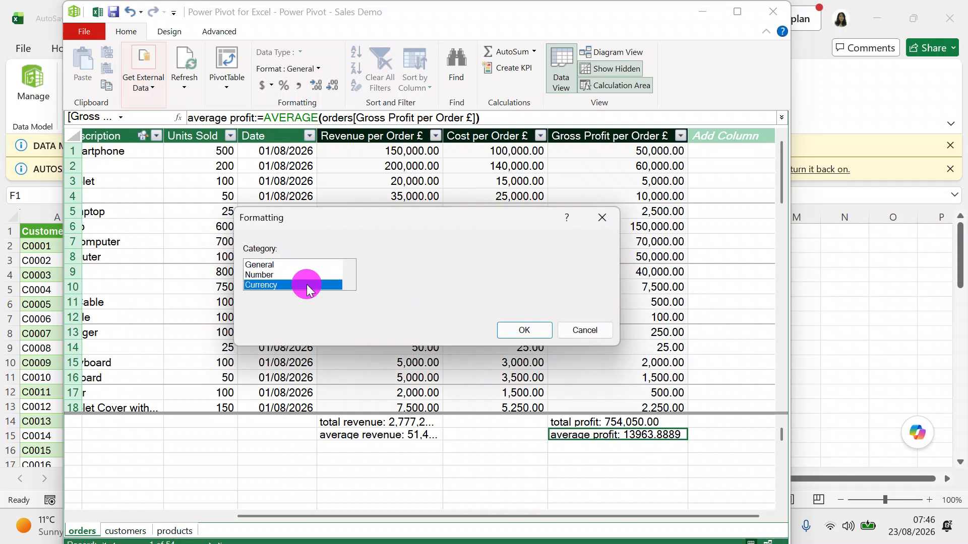
{"action": "left_click", "coordinate": [603, 268]}
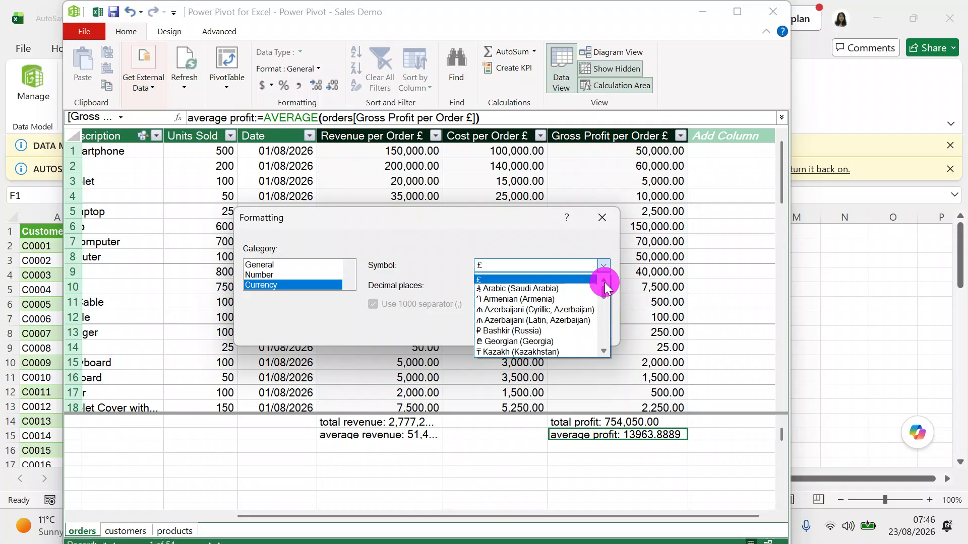
{"action": "left_click", "coordinate": [526, 278]}
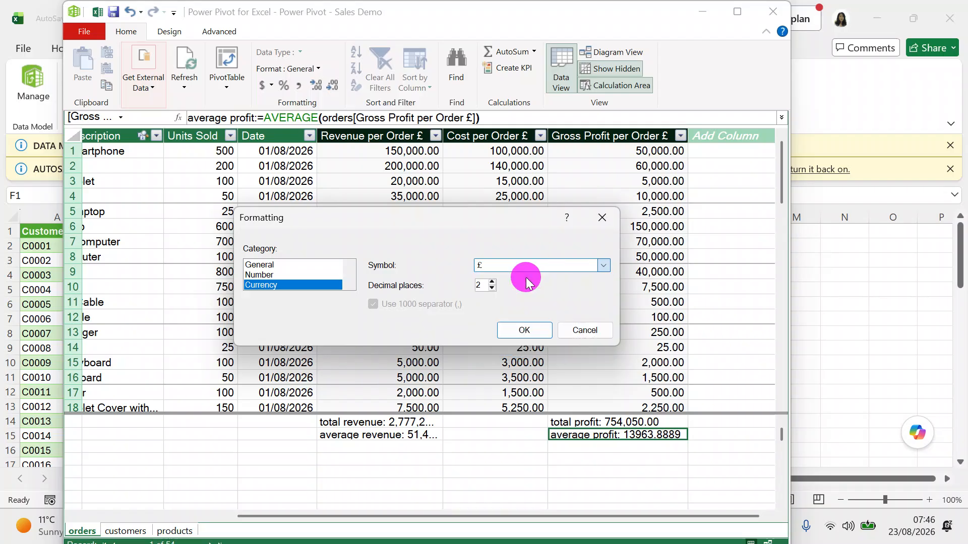
{"action": "left_click", "coordinate": [545, 329]}
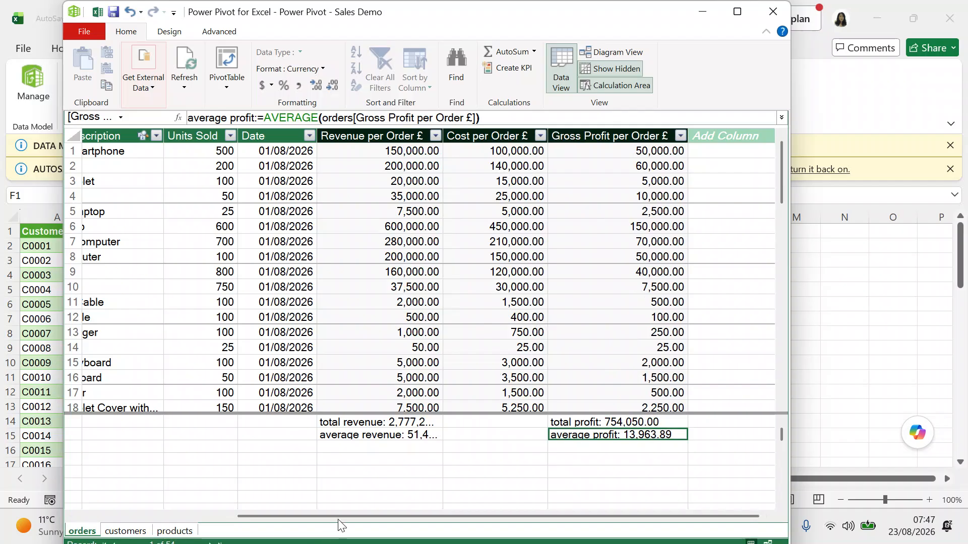
{"action": "left_click_drag", "start_coordinate": [338, 521], "coordinate": [132, 501]}
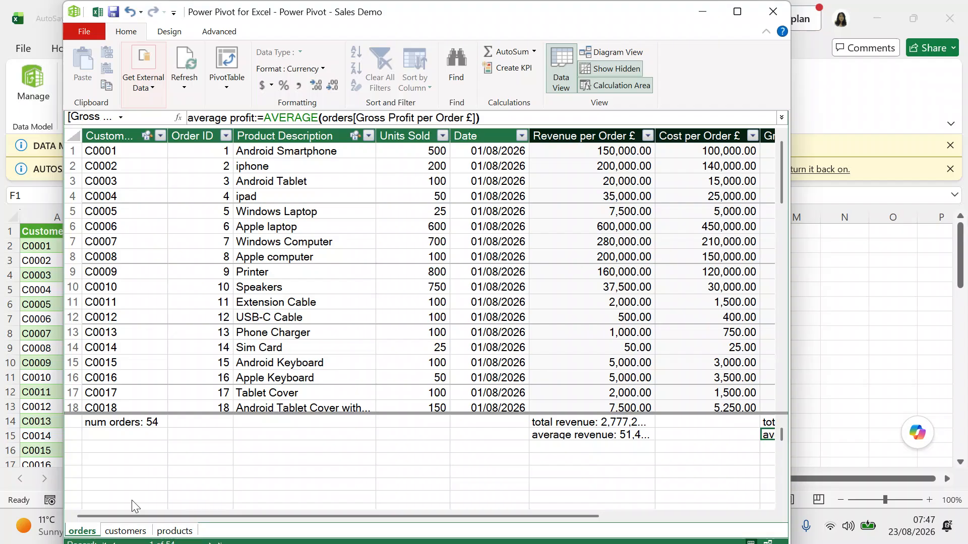
{"action": "left_click", "coordinate": [132, 530]}
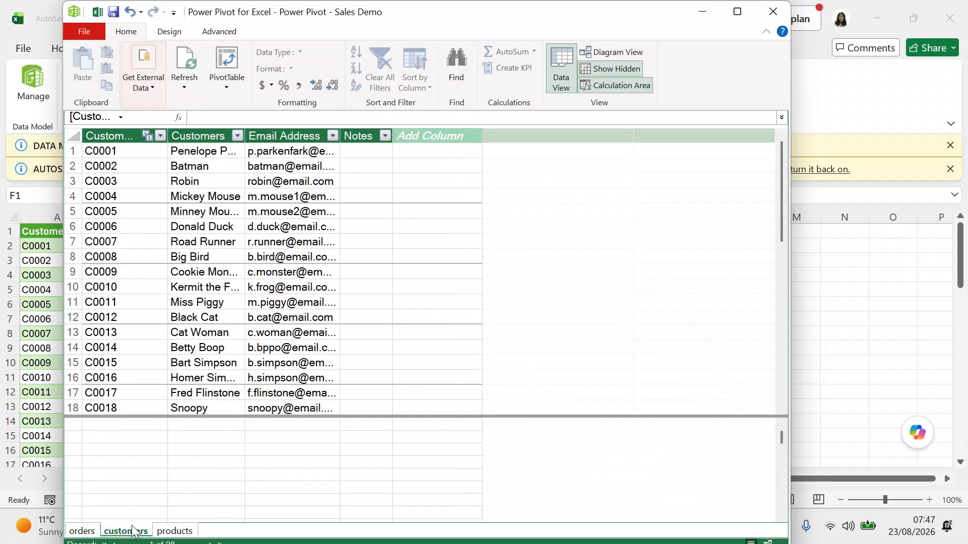
{"action": "left_click", "coordinate": [163, 532]}
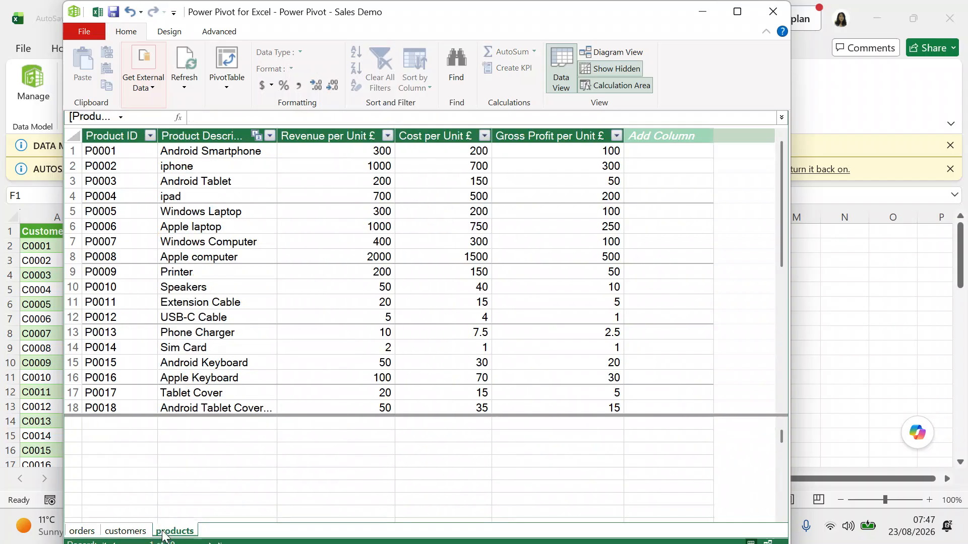
{"action": "left_click", "coordinate": [134, 530]}
{"action": "left_click", "coordinate": [91, 529]}
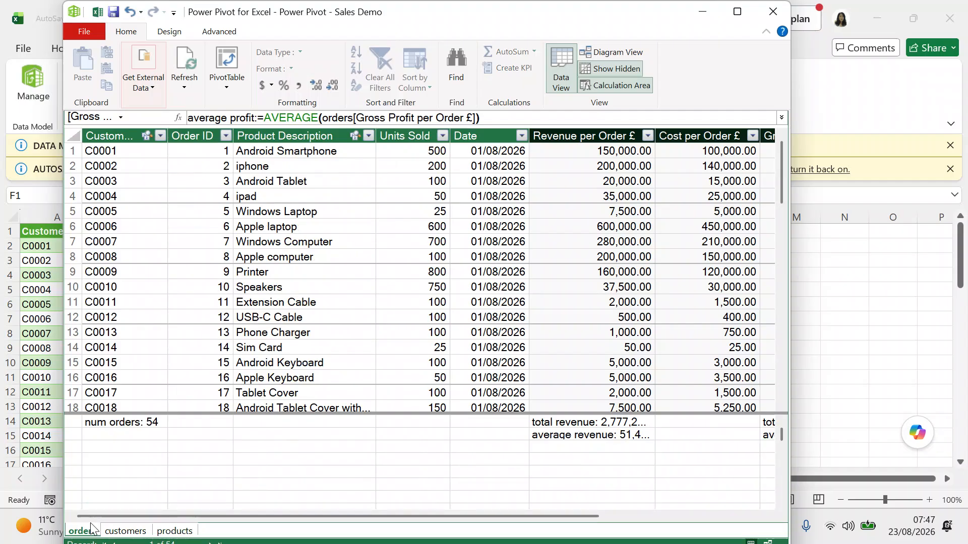
{"action": "left_click", "coordinate": [91, 528]}
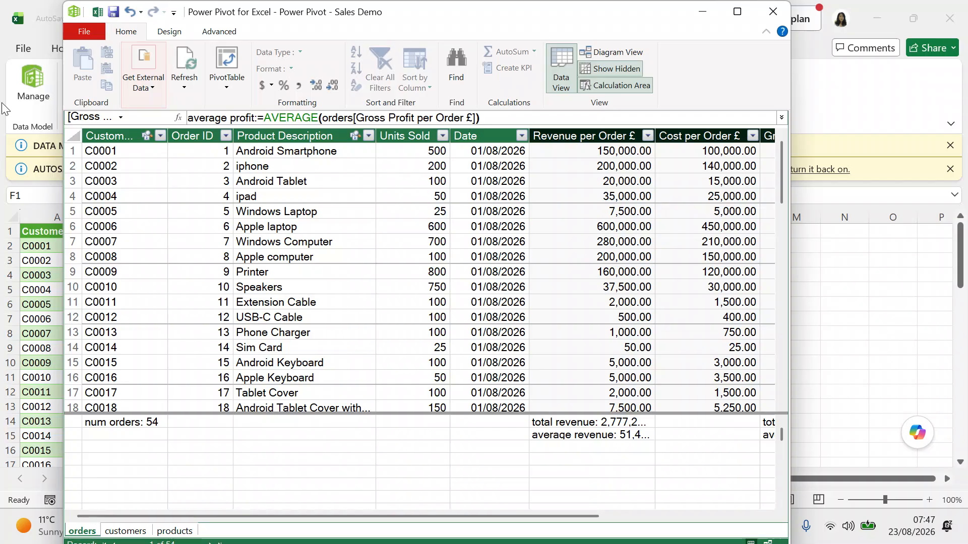
{"action": "left_click", "coordinate": [75, 30]}
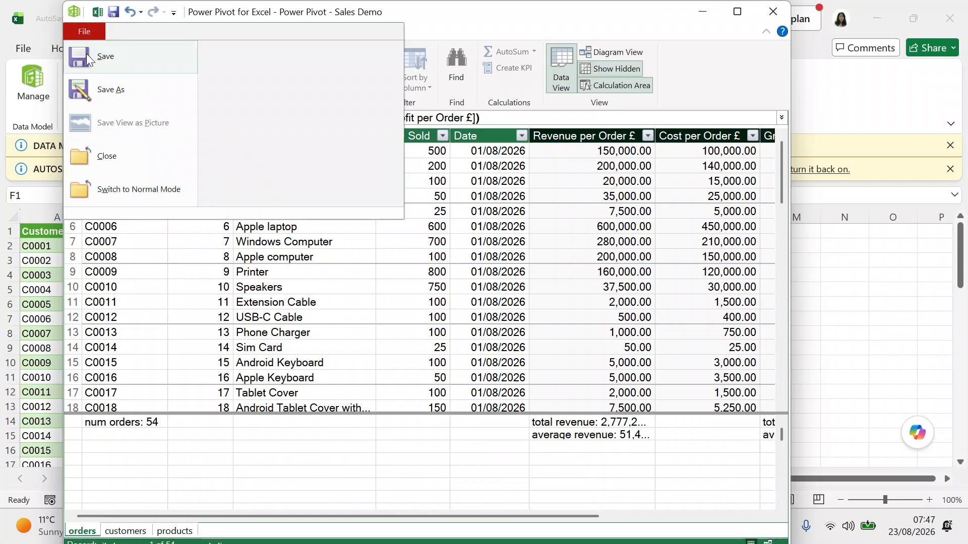
Save the workbook from the Power Pivot window.
{"action": "left_click", "coordinate": [88, 58]}
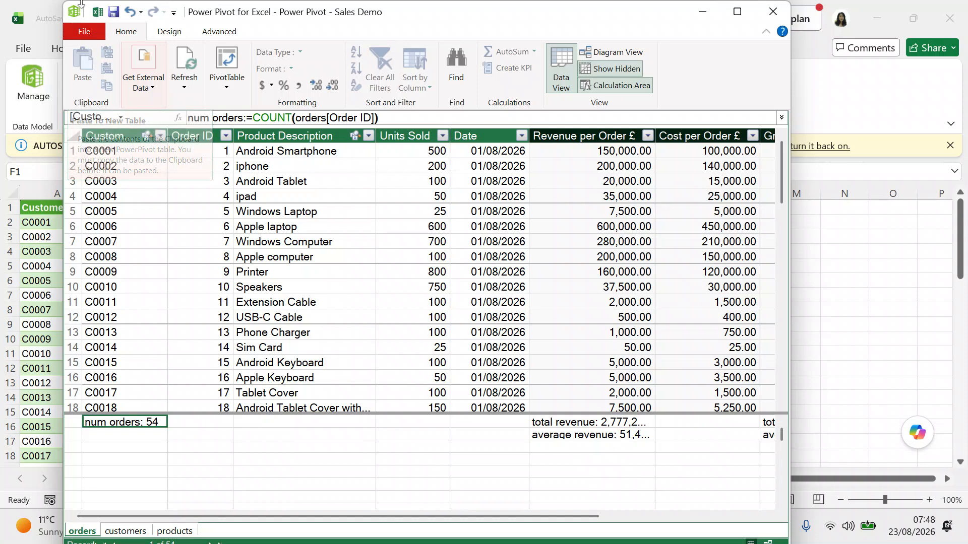
Shorten the orders table box in Diagram View, then return to the orders Data View.
{"action": "left_click", "coordinate": [607, 53]}
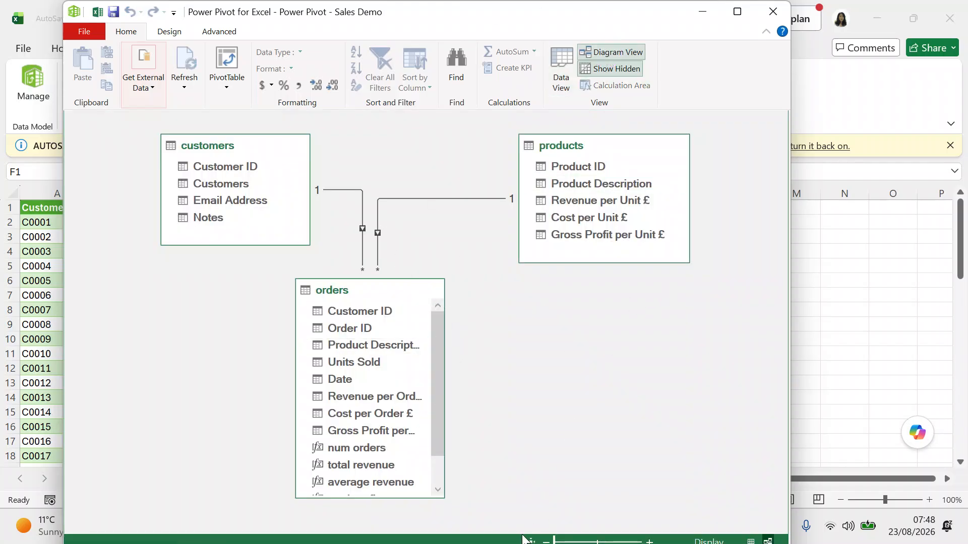
{"action": "left_click_drag", "start_coordinate": [386, 497], "coordinate": [384, 469]}
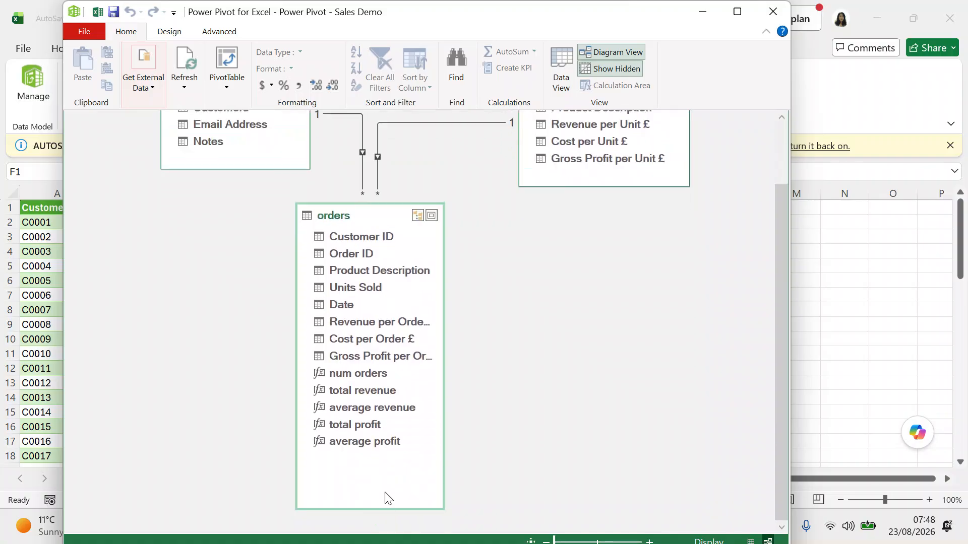
{"action": "left_click", "coordinate": [385, 508]}
{"action": "left_click_drag", "start_coordinate": [385, 508], "coordinate": [382, 443]}
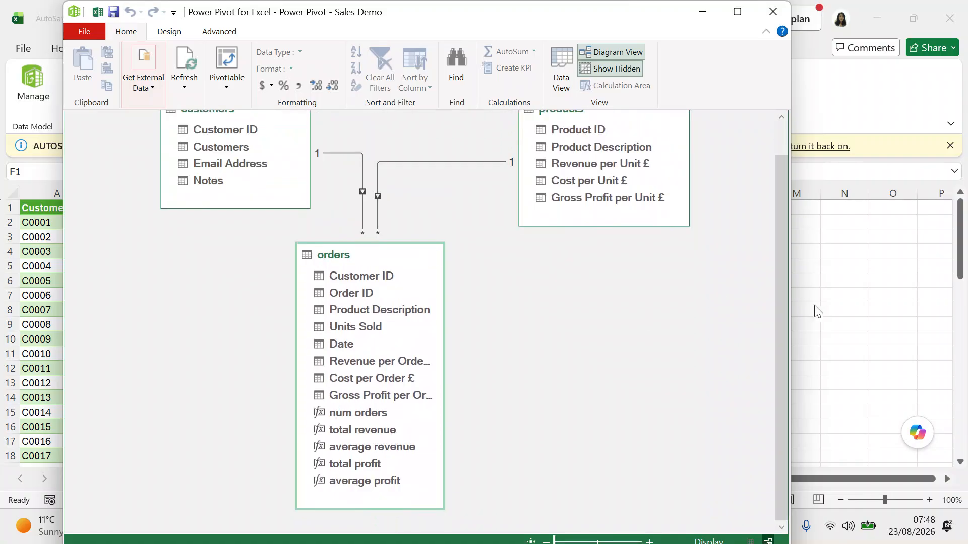
{"action": "left_click_drag", "start_coordinate": [782, 328], "coordinate": [766, 249]}
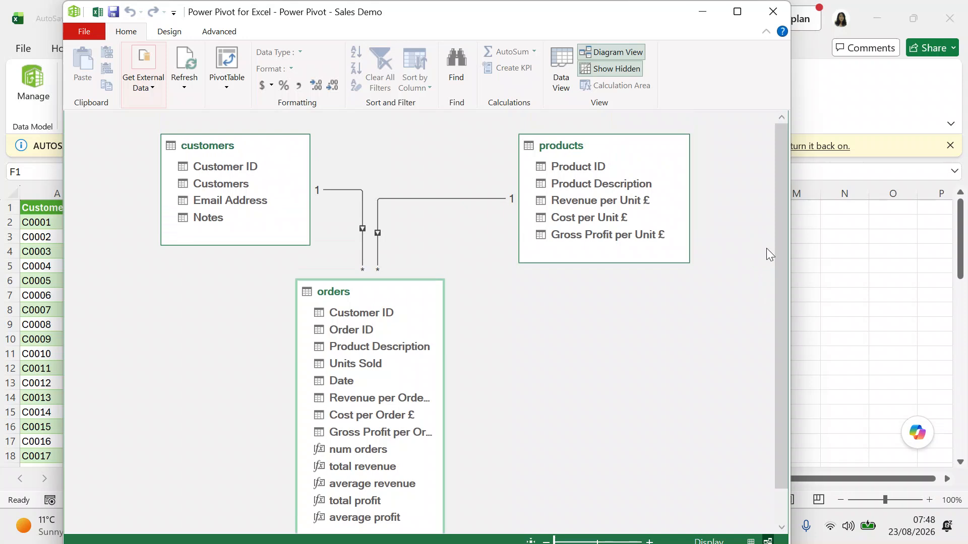
{"action": "left_click", "coordinate": [560, 77]}
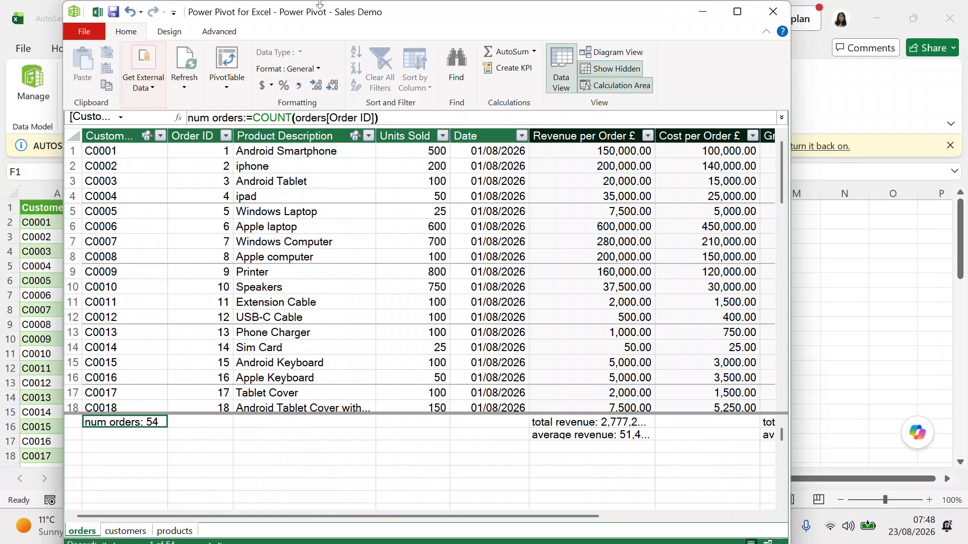
Insert a PivotTable from the Power Pivot data model onto a new worksheet.
{"action": "left_click", "coordinate": [226, 78]}
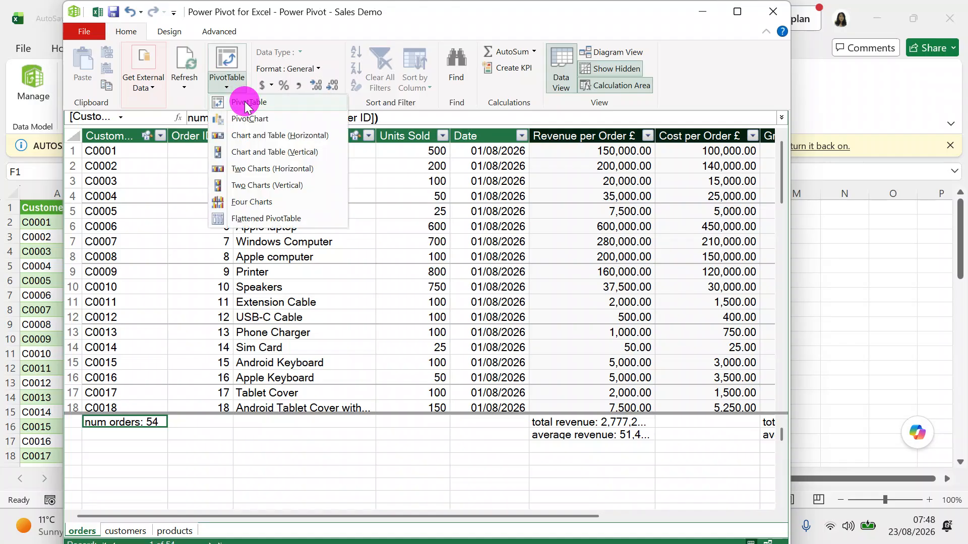
{"action": "left_click", "coordinate": [244, 103]}
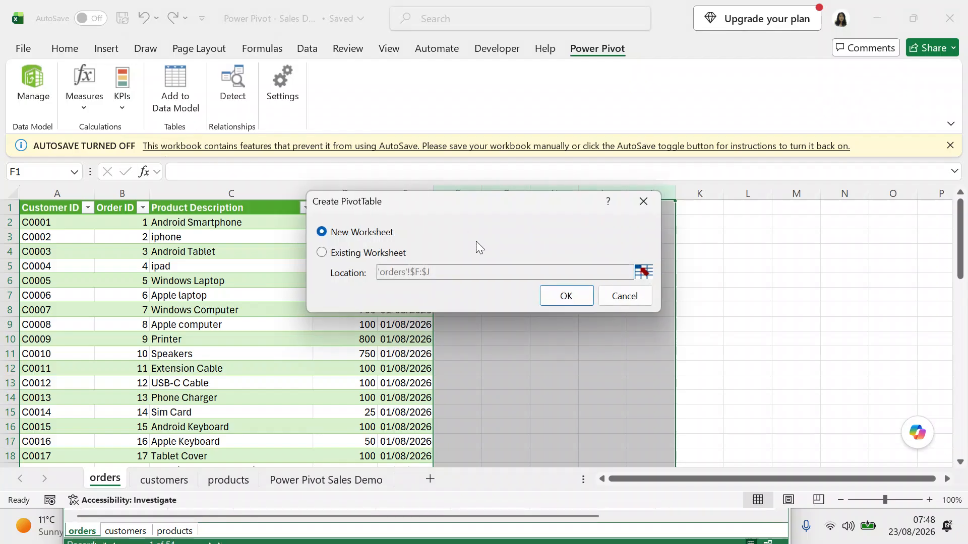
{"action": "left_click", "coordinate": [563, 297]}
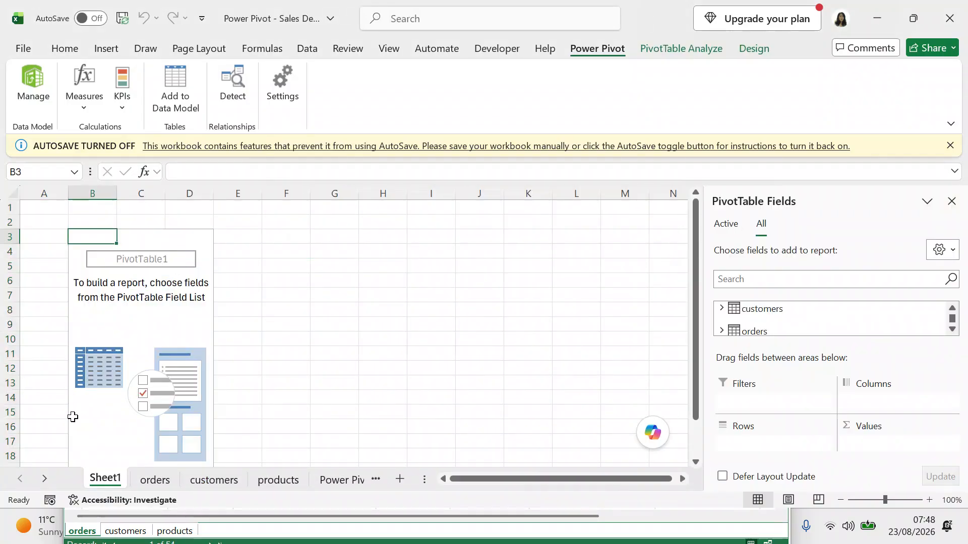
Move the new Sheet1 tab to sit after Power Pivot Sales Demo.
{"action": "left_click_drag", "start_coordinate": [101, 474], "coordinate": [326, 468]}
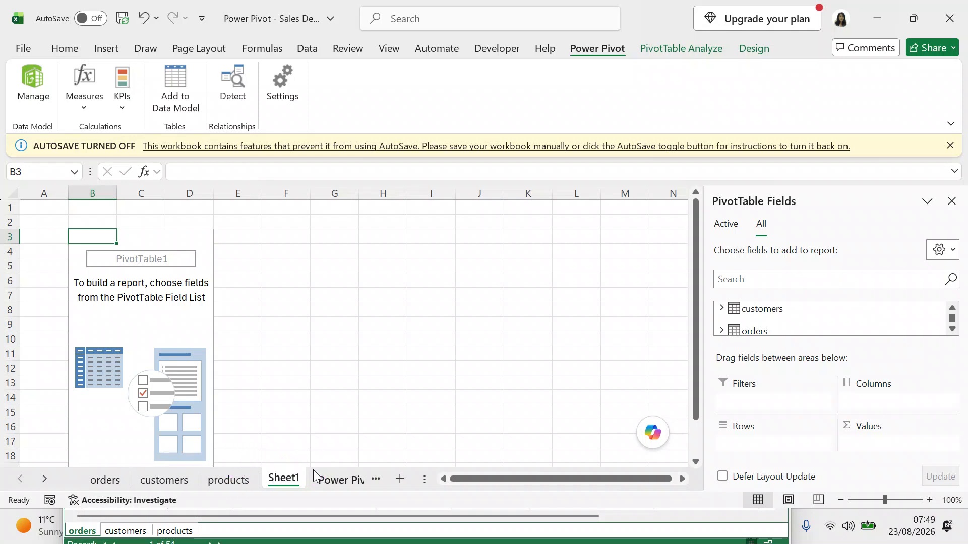
{"action": "left_click", "coordinate": [47, 479]}
{"action": "left_click", "coordinate": [51, 481]}
{"action": "left_click", "coordinate": [185, 471]}
{"action": "left_click_drag", "start_coordinate": [185, 471], "coordinate": [316, 483]}
{"action": "left_click", "coordinate": [310, 478]}
Rename the new sheet to 'pivot table'.
{"action": "double_click", "coordinate": [310, 479]}
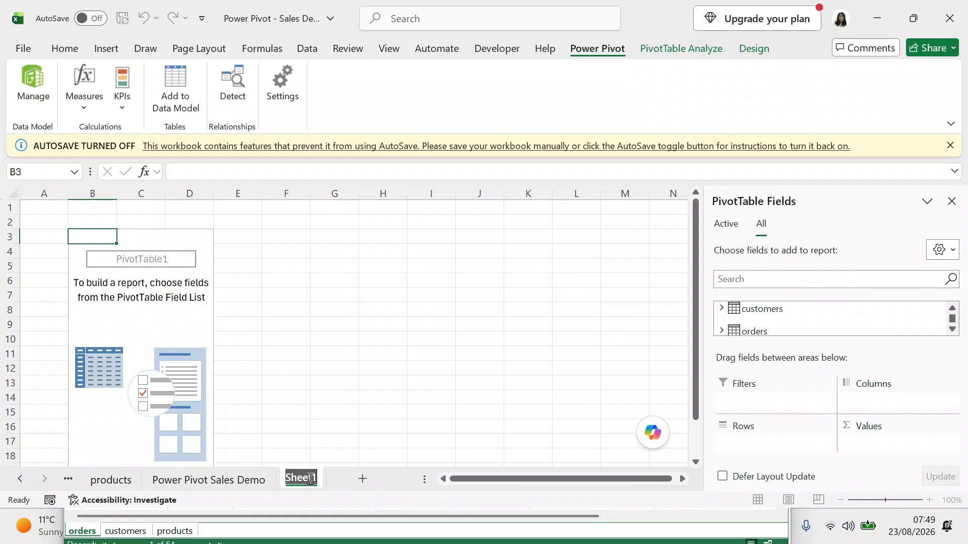
{"action": "type", "text": "pivot"}
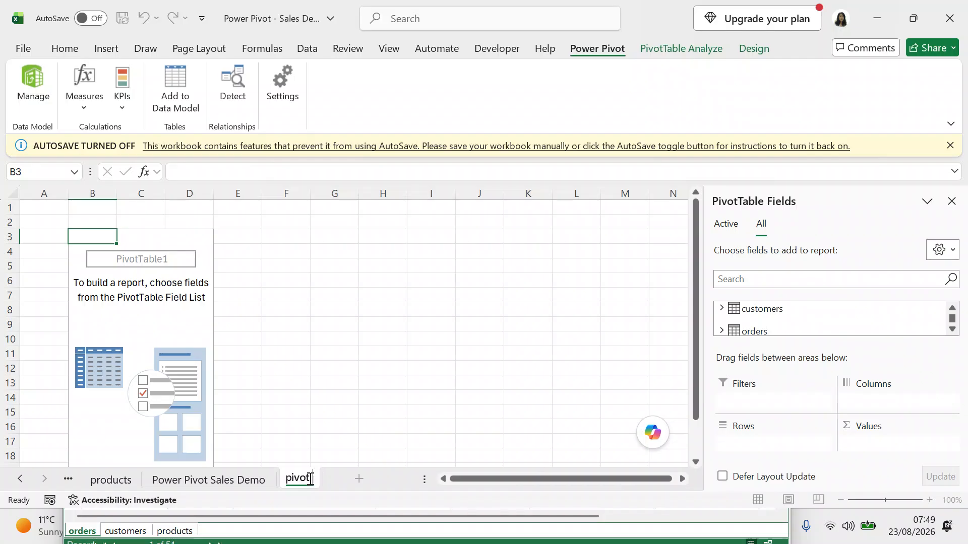
{"action": "type", "text": "table"}
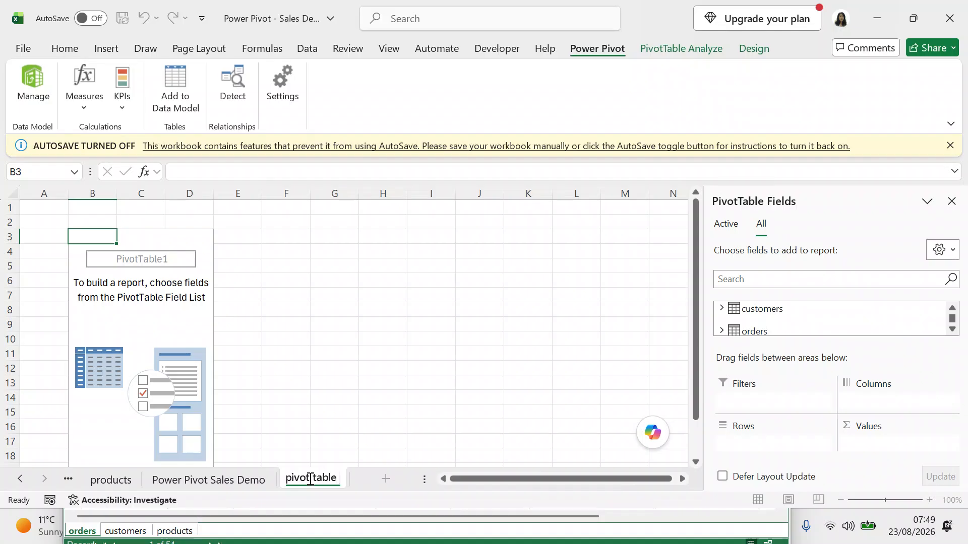
{"action": "key", "text": "Return"}
{"action": "left_click", "coordinate": [172, 353]}
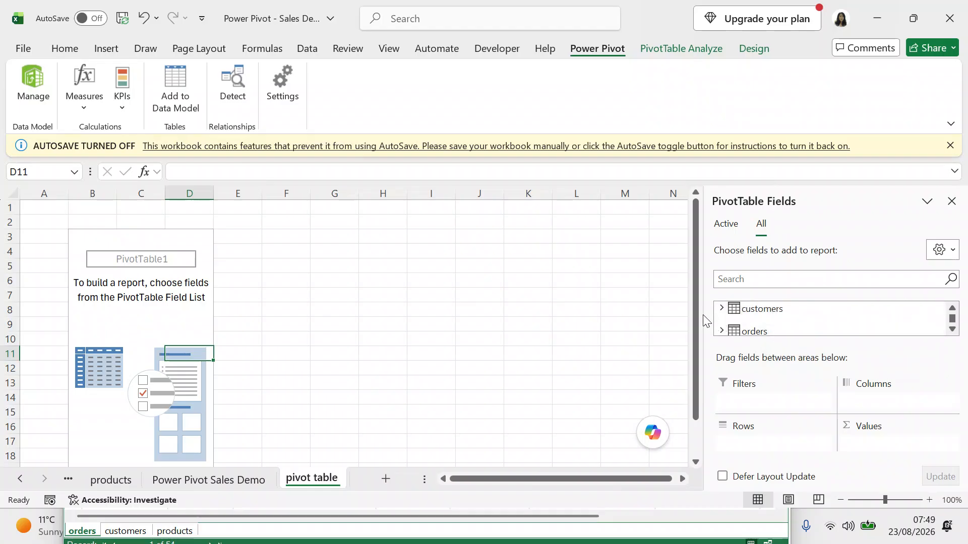
Expand the customers and orders tables in PivotTable Fields and browse their fields.
{"action": "left_click", "coordinate": [721, 310]}
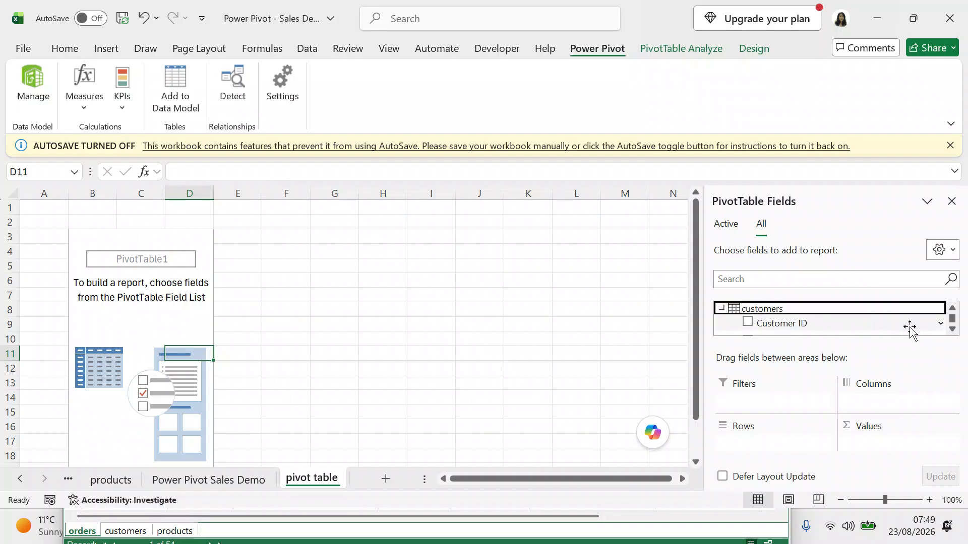
{"action": "left_click", "coordinate": [951, 329]}
{"action": "left_click", "coordinate": [952, 329]}
{"action": "left_click", "coordinate": [952, 329]}
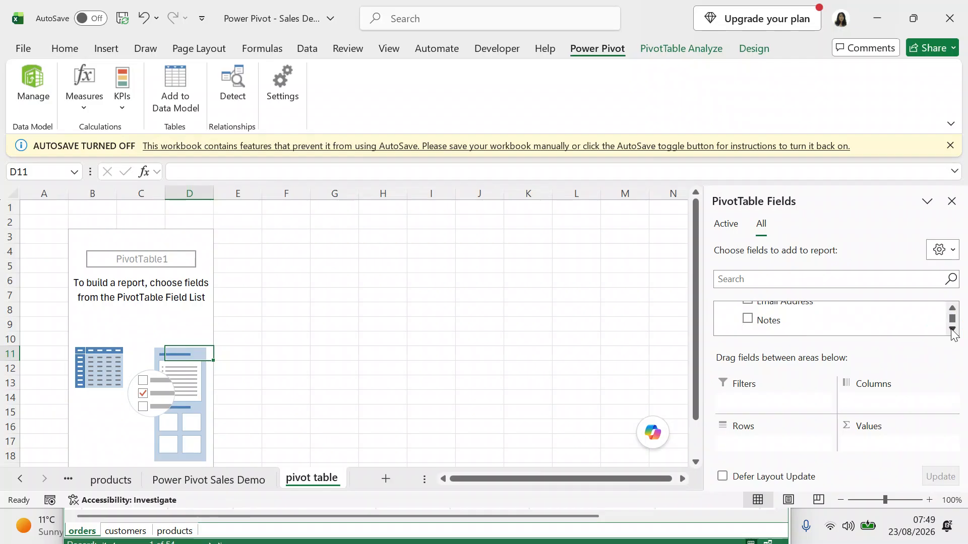
{"action": "left_click", "coordinate": [952, 329]}
{"action": "left_click", "coordinate": [952, 330]}
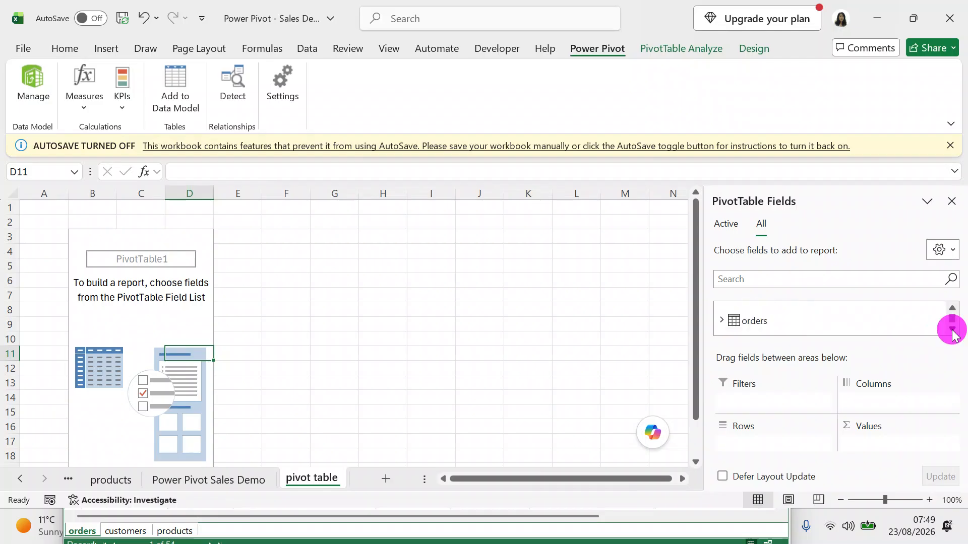
{"action": "left_click", "coordinate": [722, 321]}
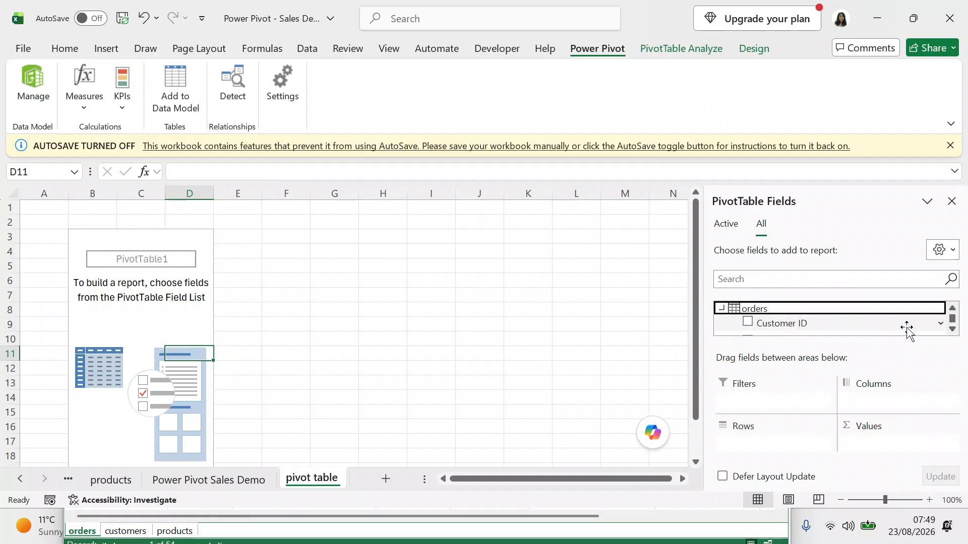
{"action": "left_click", "coordinate": [952, 330]}
{"action": "left_click", "coordinate": [952, 330]}
{"action": "left_click", "coordinate": [952, 330]}
{"action": "left_click", "coordinate": [952, 330]}
{"action": "left_click", "coordinate": [952, 330]}
{"action": "left_click", "coordinate": [952, 331]}
{"action": "left_click", "coordinate": [952, 330]}
{"action": "left_click", "coordinate": [952, 330]}
{"action": "left_click", "coordinate": [953, 330]}
{"action": "left_click", "coordinate": [952, 330]}
{"action": "left_click", "coordinate": [952, 331]}
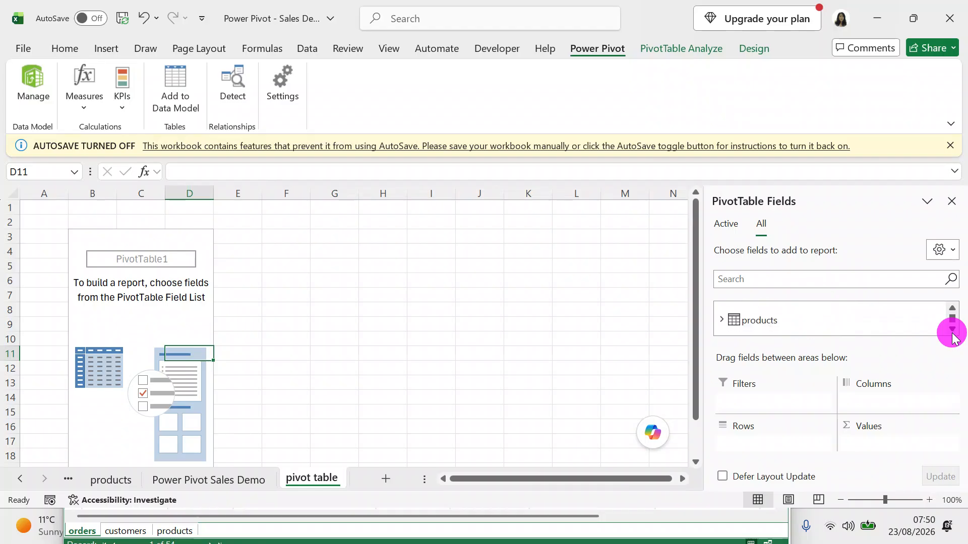
Expand the products table and add Product Description as the PivotTable rows.
{"action": "left_click", "coordinate": [722, 320]}
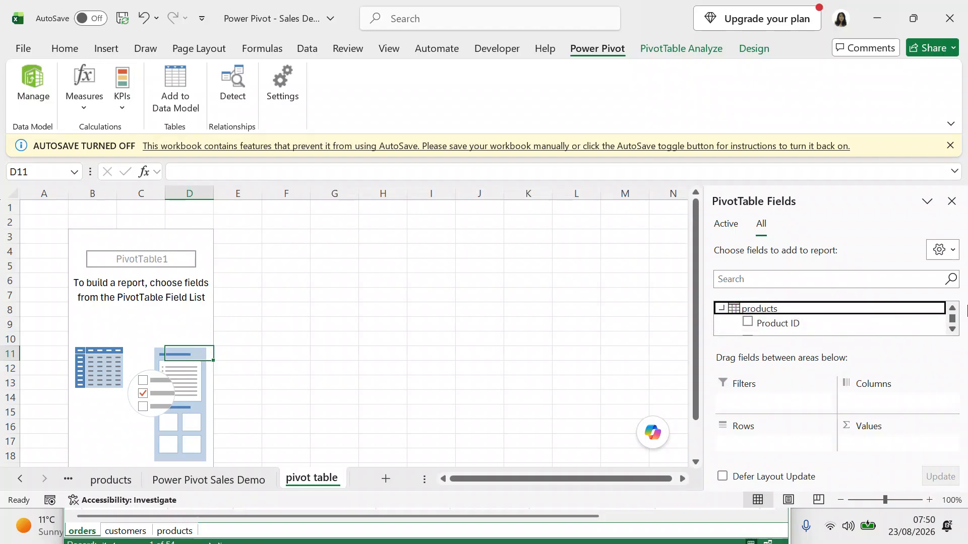
{"action": "left_click", "coordinate": [952, 330]}
{"action": "left_click", "coordinate": [953, 330]}
{"action": "left_click", "coordinate": [952, 330]}
{"action": "left_click", "coordinate": [952, 330]}
{"action": "left_click", "coordinate": [952, 308]}
{"action": "left_click", "coordinate": [952, 308]}
{"action": "left_click", "coordinate": [952, 308]}
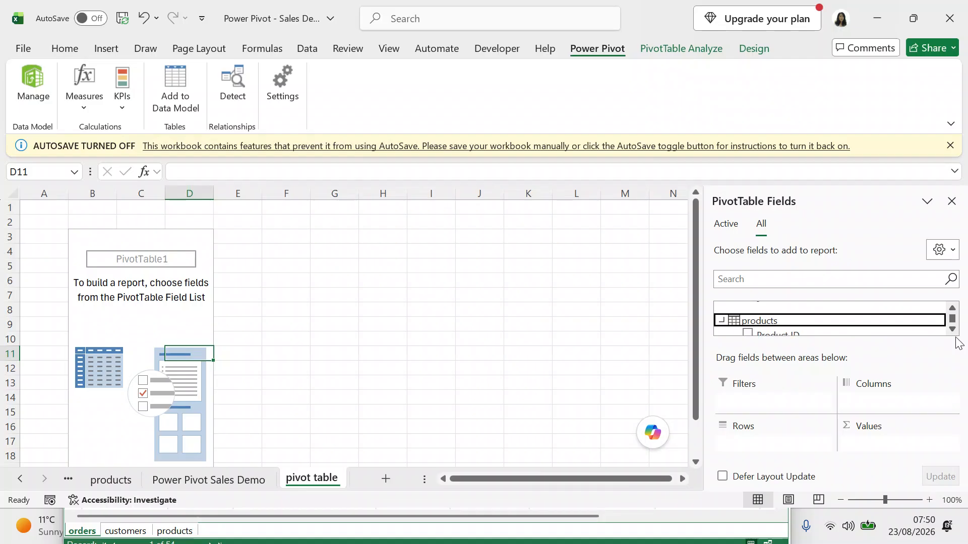
{"action": "left_click", "coordinate": [952, 309]}
{"action": "left_click", "coordinate": [952, 308]}
{"action": "left_click", "coordinate": [952, 308]}
{"action": "left_click", "coordinate": [952, 309]}
{"action": "left_click", "coordinate": [953, 308]}
{"action": "left_click", "coordinate": [952, 309]}
{"action": "left_click", "coordinate": [952, 309]}
{"action": "left_click", "coordinate": [952, 308]}
{"action": "left_click", "coordinate": [952, 309]}
{"action": "left_click", "coordinate": [952, 308]}
{"action": "left_click", "coordinate": [952, 308]}
{"action": "left_click", "coordinate": [953, 309]}
{"action": "left_click", "coordinate": [952, 309]}
{"action": "left_click", "coordinate": [952, 309]}
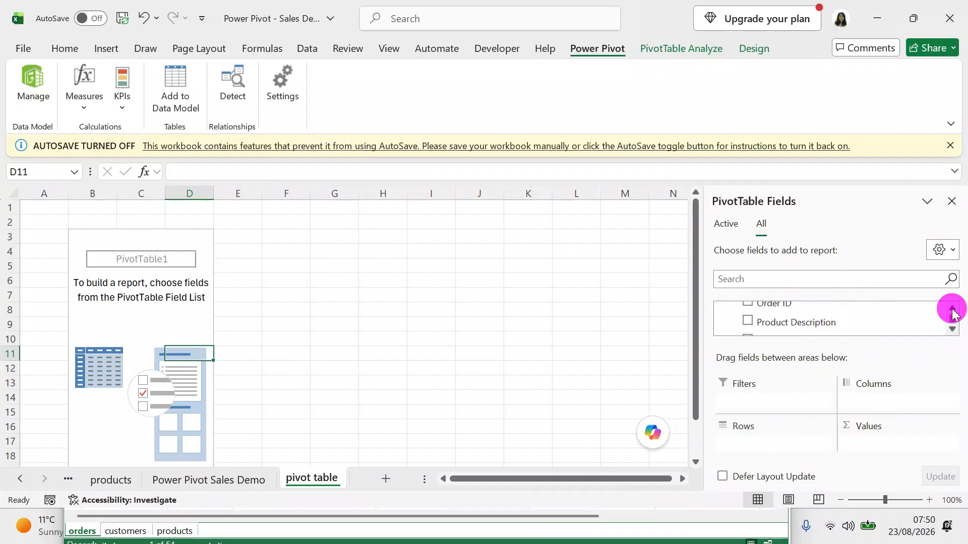
{"action": "left_click", "coordinate": [747, 321]}
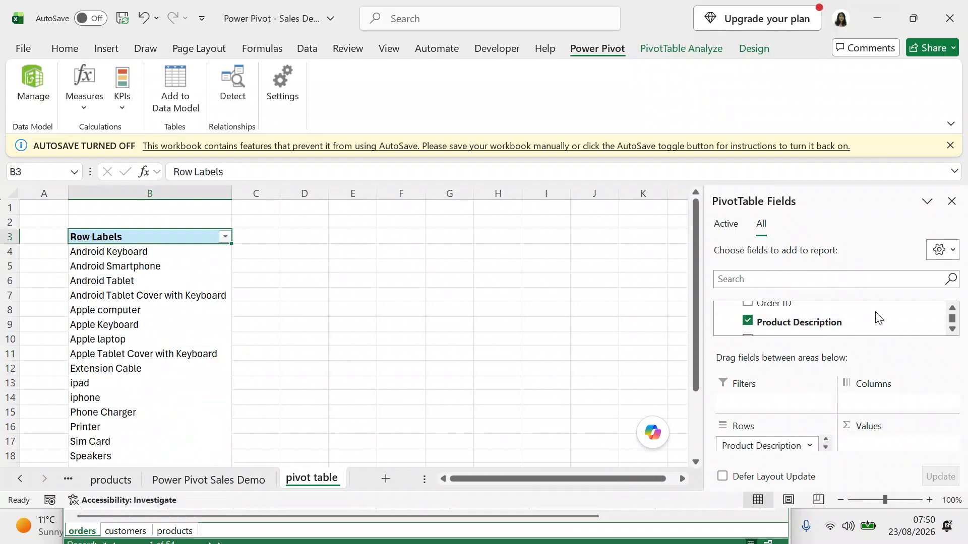
Add Gross Profit per Order £ as summed values in the PivotTable.
{"action": "left_click", "coordinate": [953, 329]}
{"action": "left_click", "coordinate": [953, 330]}
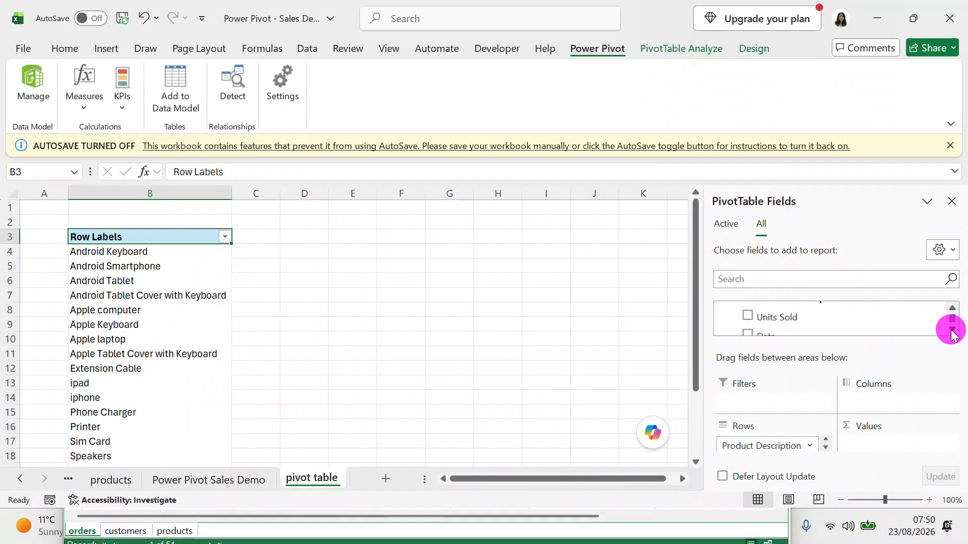
{"action": "left_click", "coordinate": [952, 330]}
{"action": "left_click", "coordinate": [952, 329]}
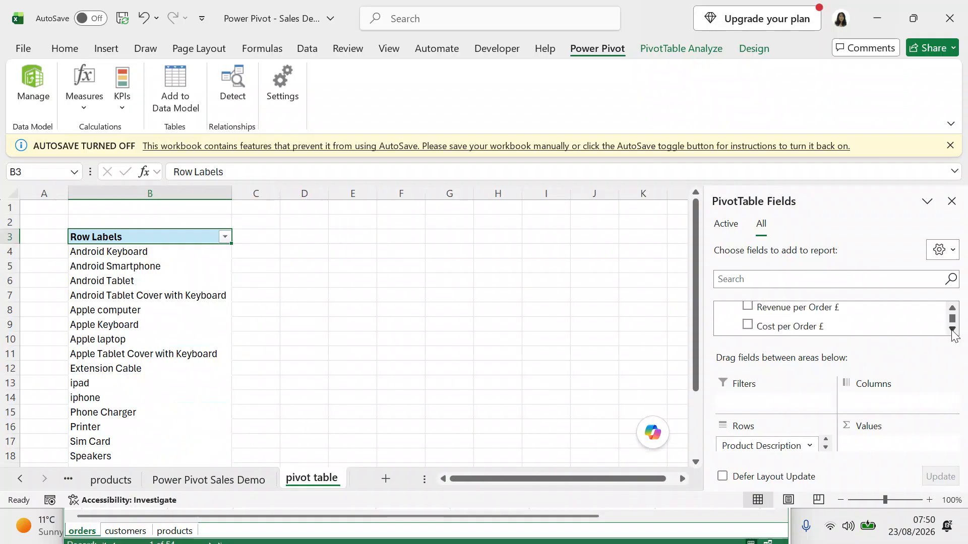
{"action": "left_click", "coordinate": [953, 329]}
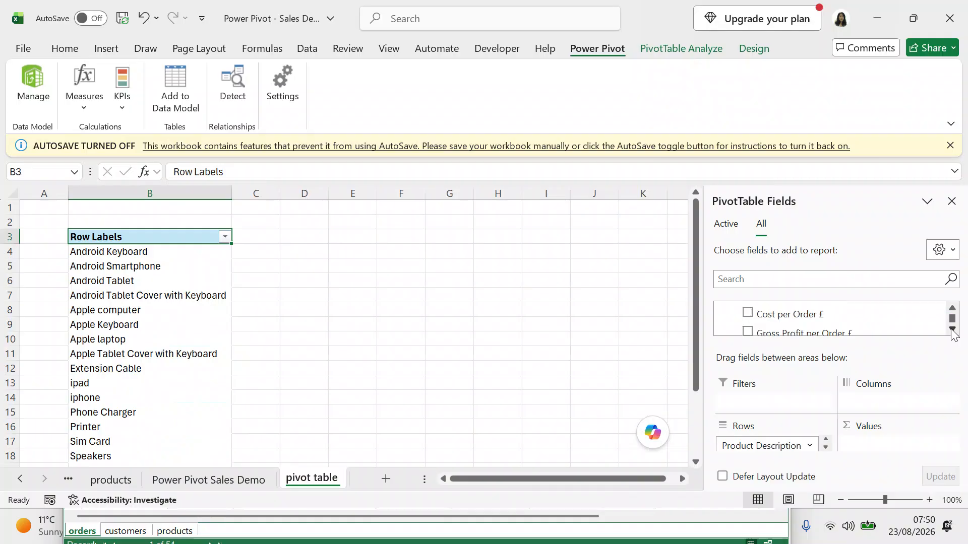
{"action": "left_click", "coordinate": [953, 329]}
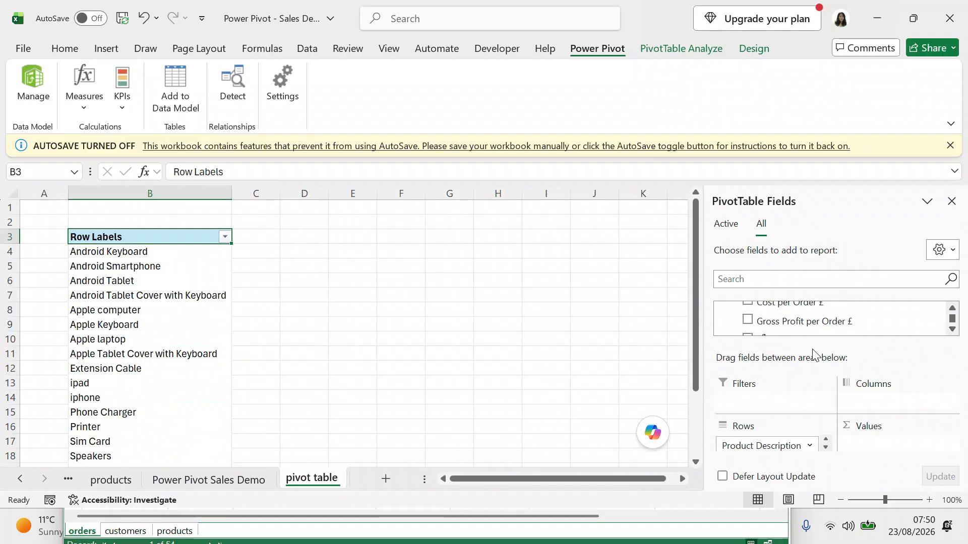
{"action": "left_click", "coordinate": [748, 322]}
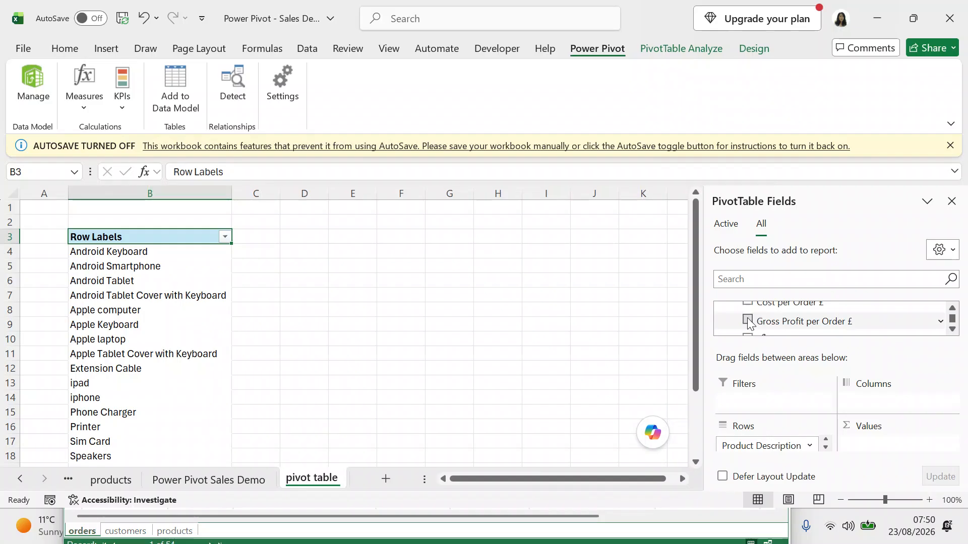
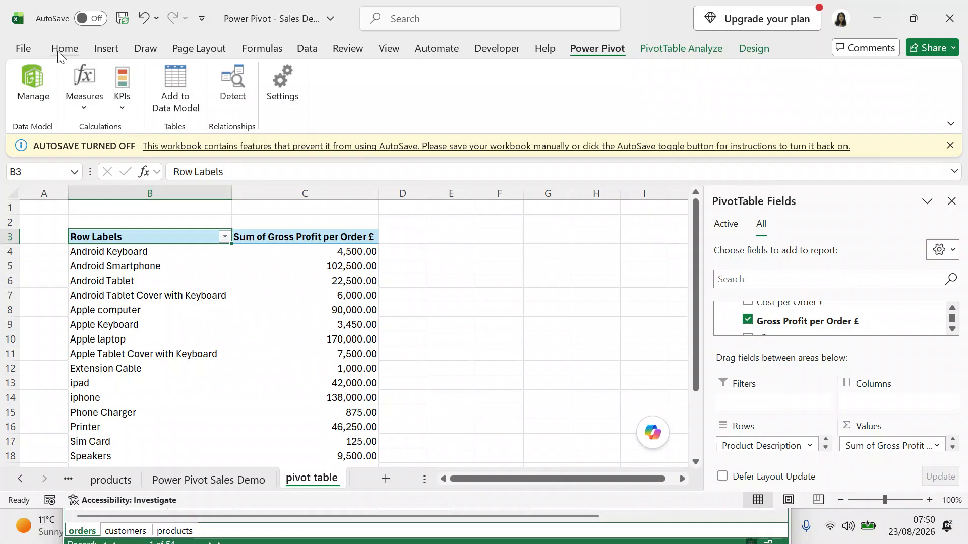
Save the workbook and confirm that Manage KPIs lists no existing KPIs.
{"action": "left_click", "coordinate": [23, 50]}
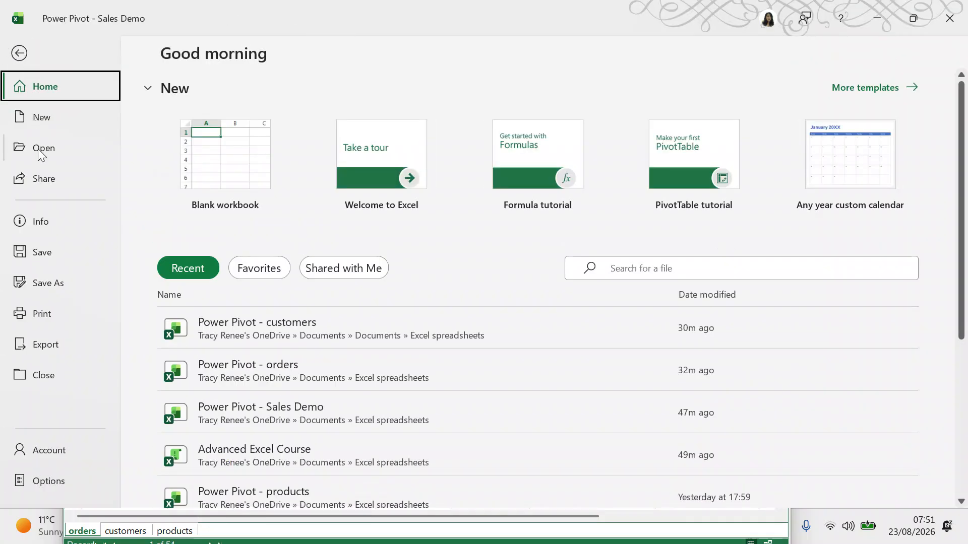
{"action": "left_click", "coordinate": [45, 250]}
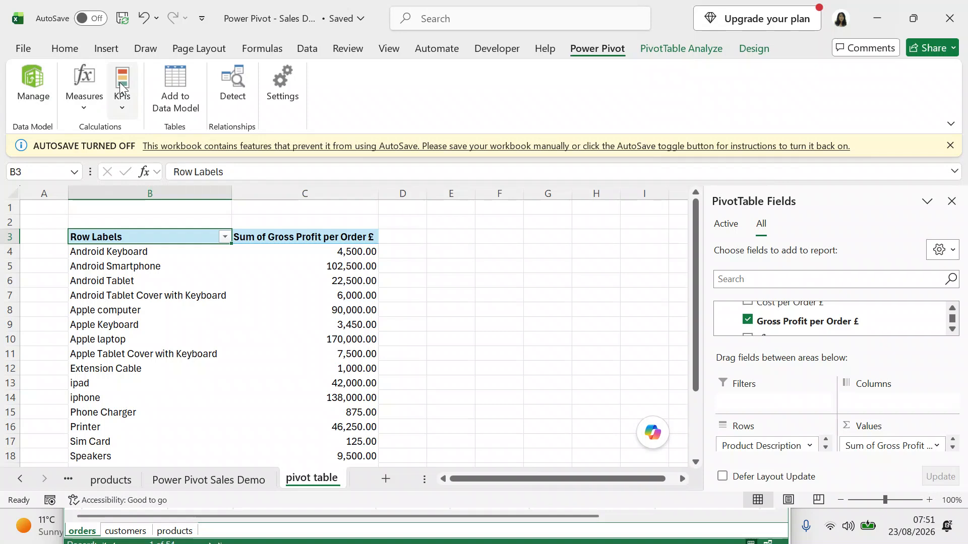
{"action": "left_click", "coordinate": [123, 109]}
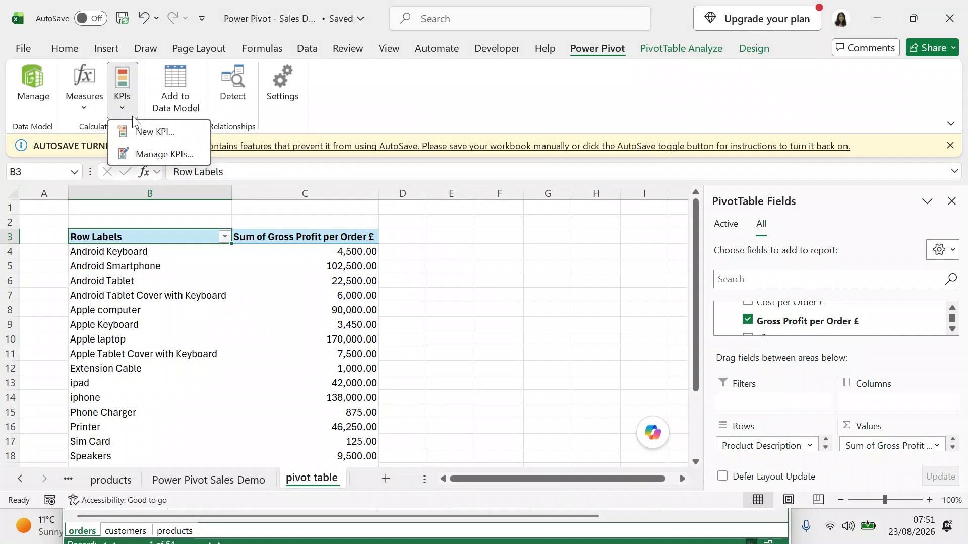
{"action": "left_click", "coordinate": [143, 154]}
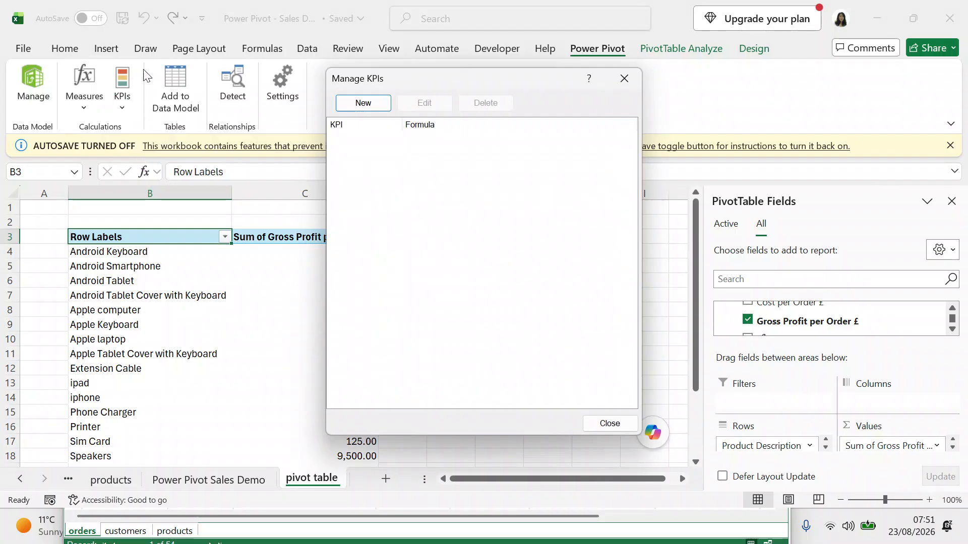
{"action": "left_click", "coordinate": [623, 79]}
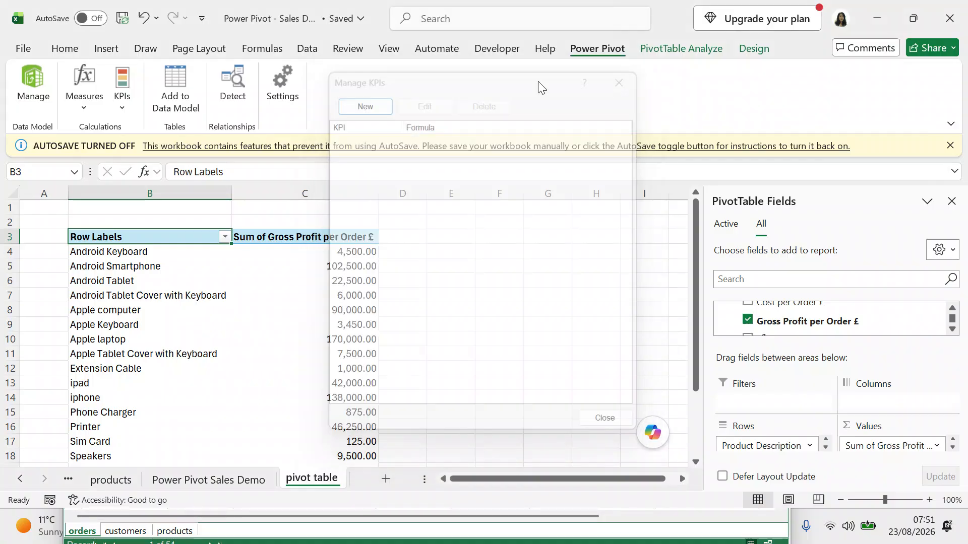
{"action": "left_click", "coordinate": [126, 107]}
Create a total profit KPI with absolute target 10000 and diamond, triangle and circle icons.
{"action": "left_click", "coordinate": [137, 130]}
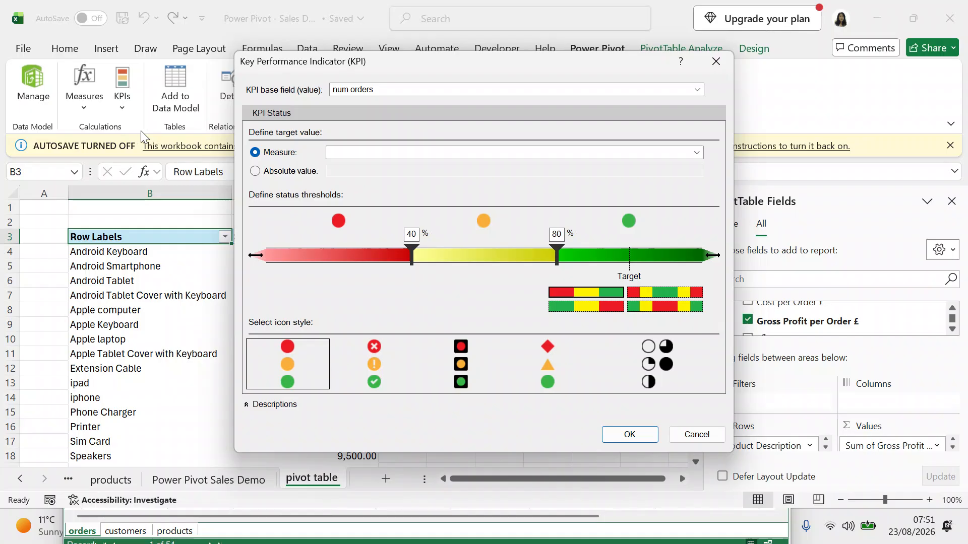
{"action": "left_click", "coordinate": [697, 89]}
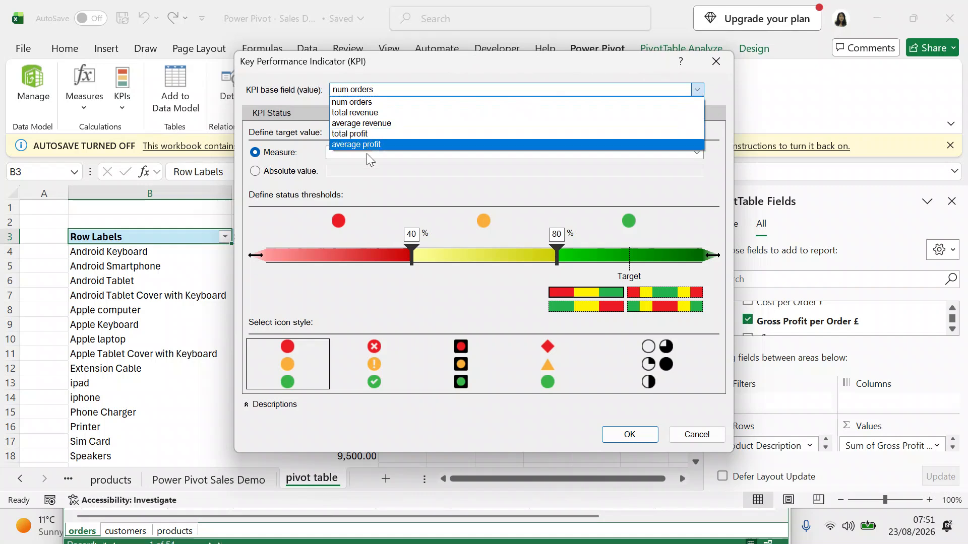
{"action": "left_click", "coordinate": [368, 177]}
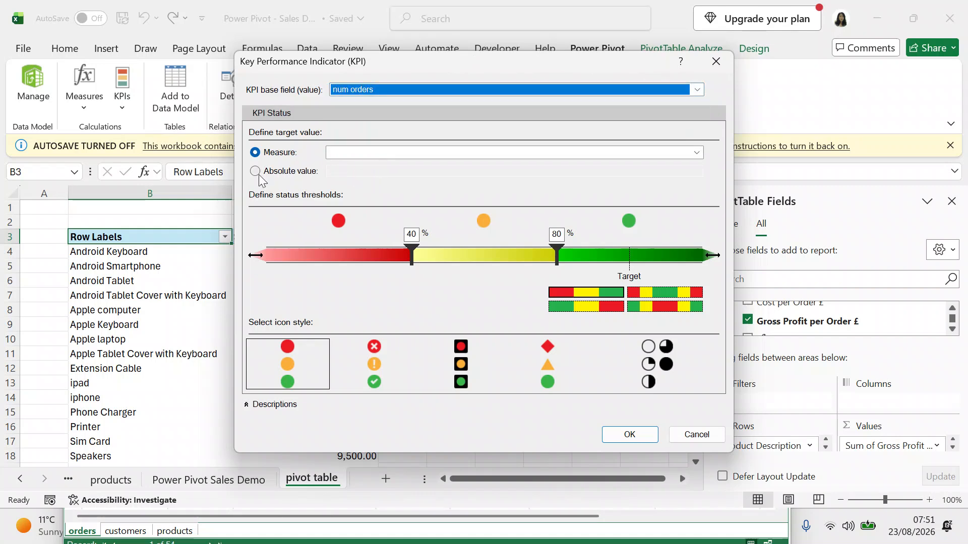
{"action": "left_click", "coordinate": [259, 158]}
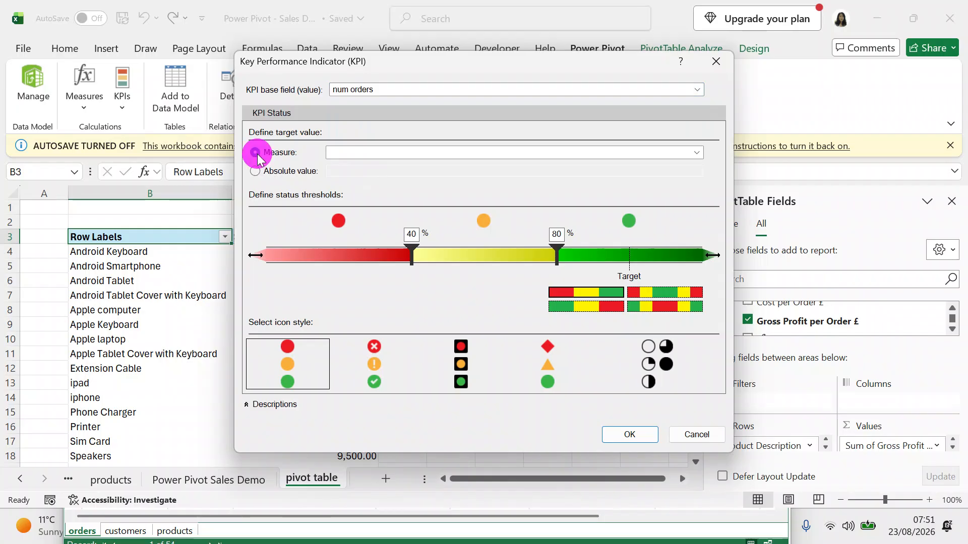
{"action": "left_click", "coordinate": [256, 171]}
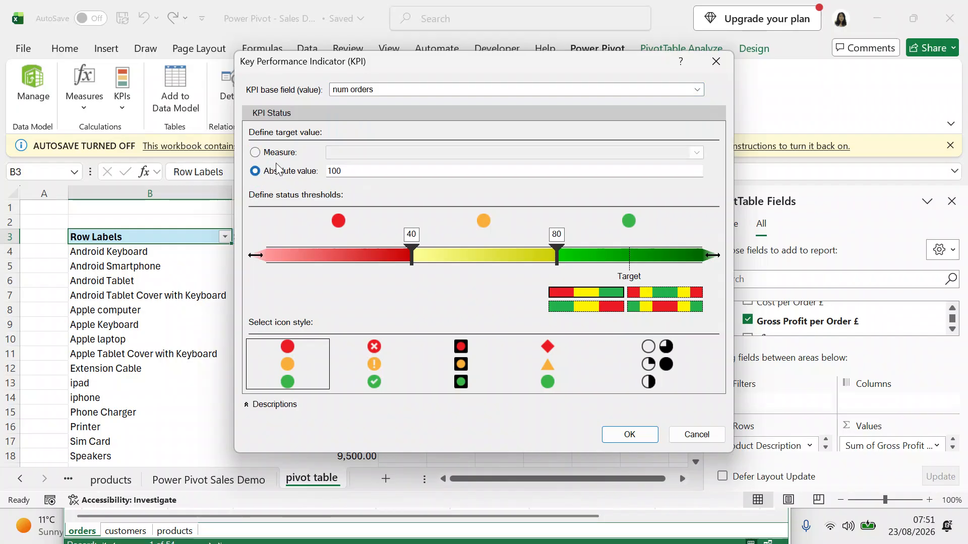
{"action": "left_click", "coordinate": [377, 89]}
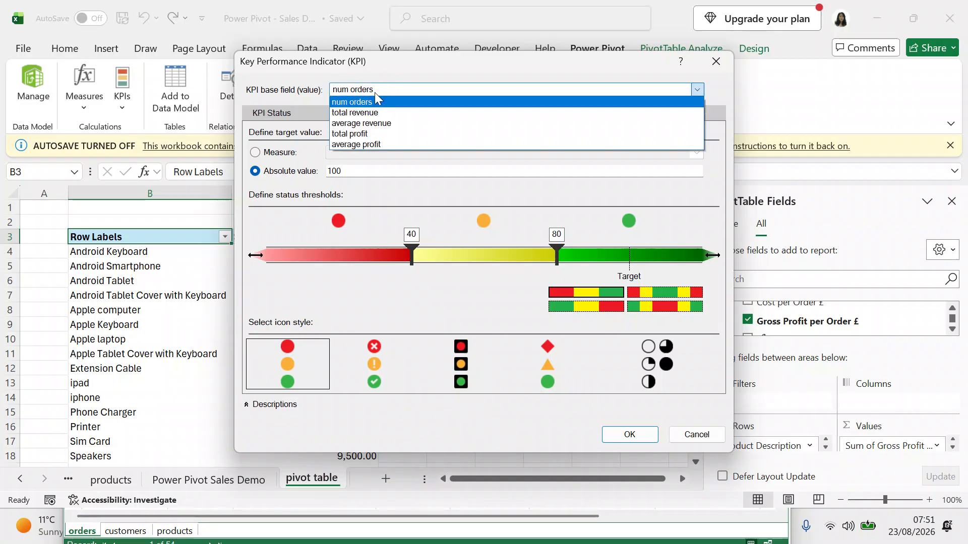
{"action": "left_click", "coordinate": [372, 134]}
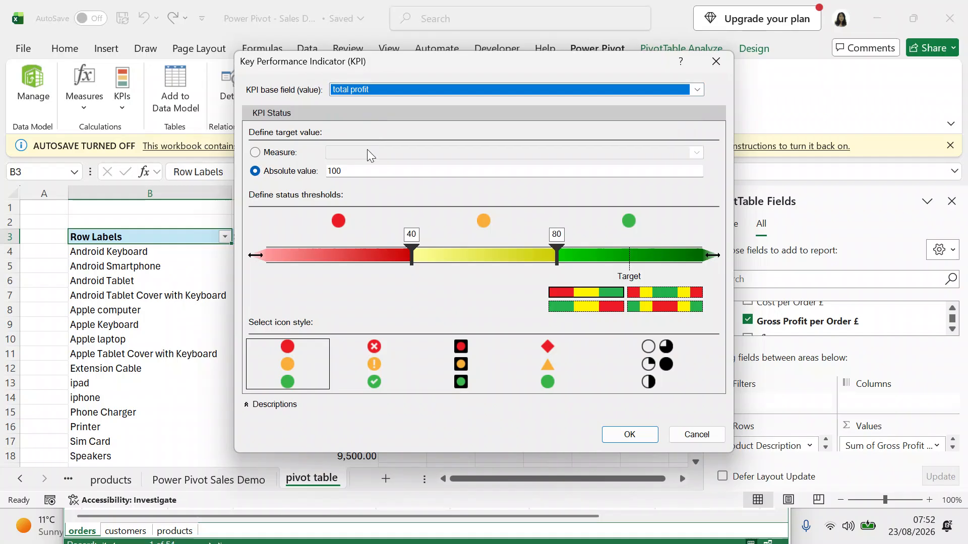
{"action": "left_click", "coordinate": [369, 171]}
{"action": "key", "text": "BackSpace"}
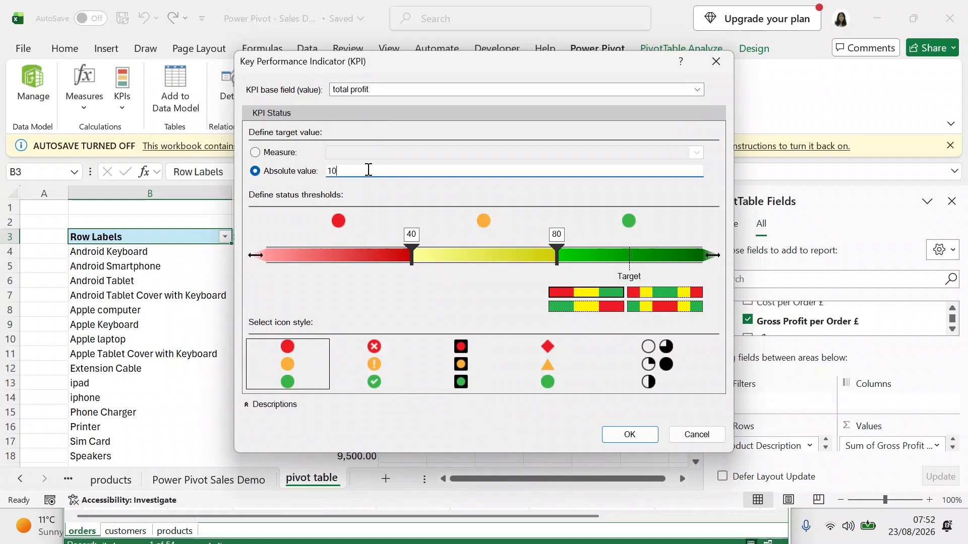
{"action": "type", "text": "000"}
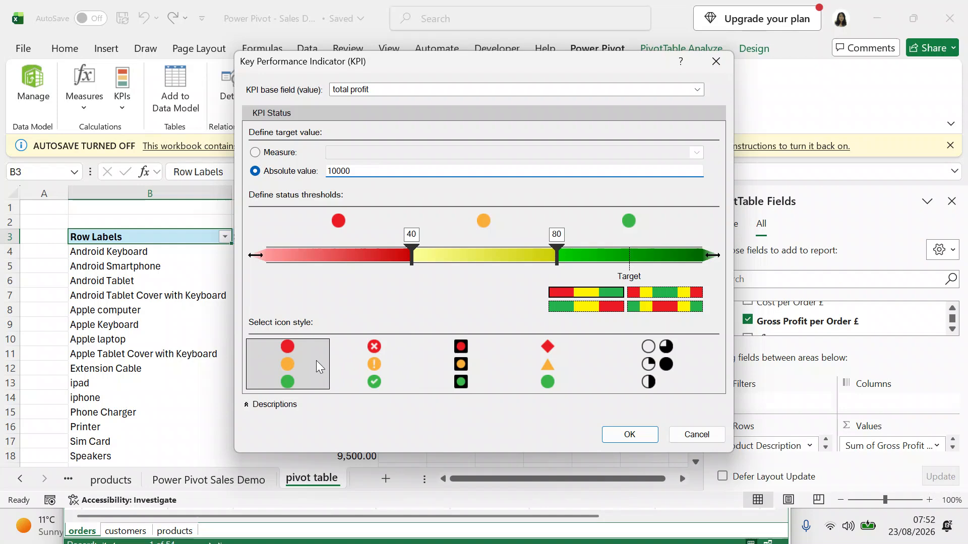
{"action": "left_click", "coordinate": [526, 347]}
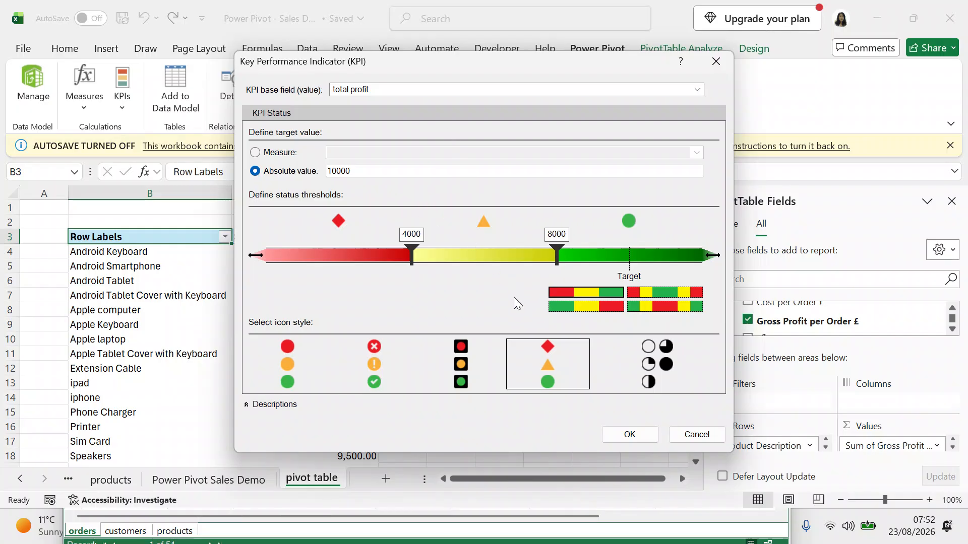
{"action": "left_click", "coordinate": [625, 433]}
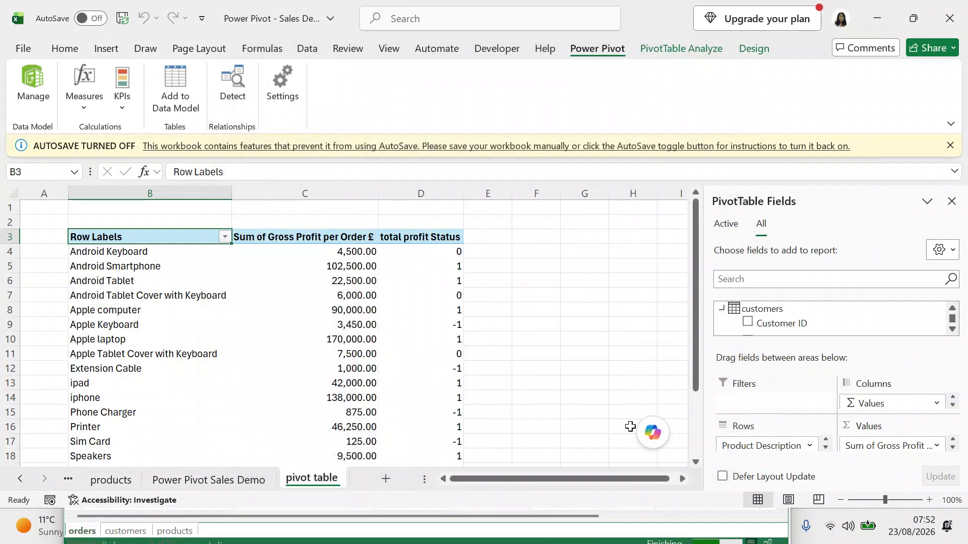
Expand the total profit KPI fields in the PivotTable Fields list.
{"action": "left_click", "coordinate": [952, 330]}
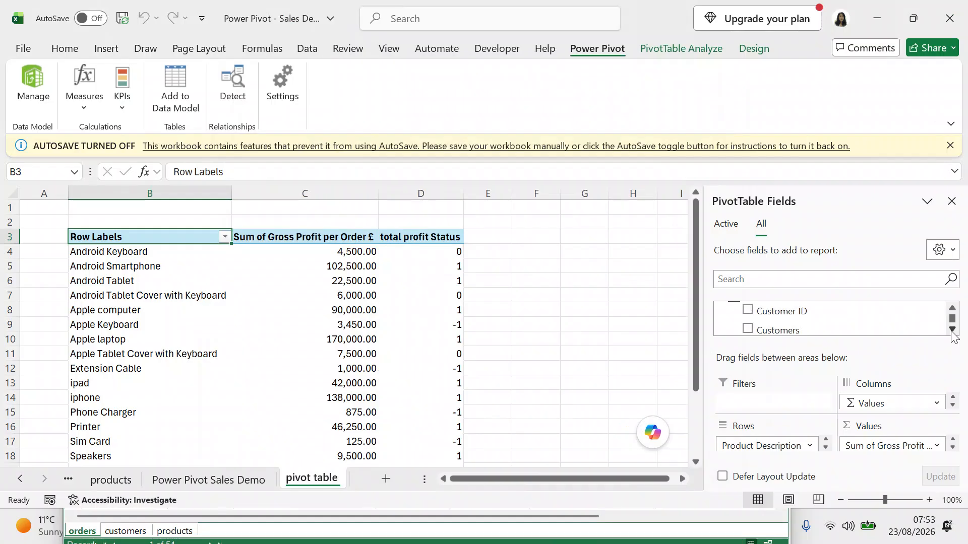
{"action": "left_click", "coordinate": [952, 331]}
{"action": "left_click", "coordinate": [953, 330]}
{"action": "left_click", "coordinate": [952, 330]}
{"action": "left_click", "coordinate": [953, 330]}
{"action": "left_click", "coordinate": [954, 330]}
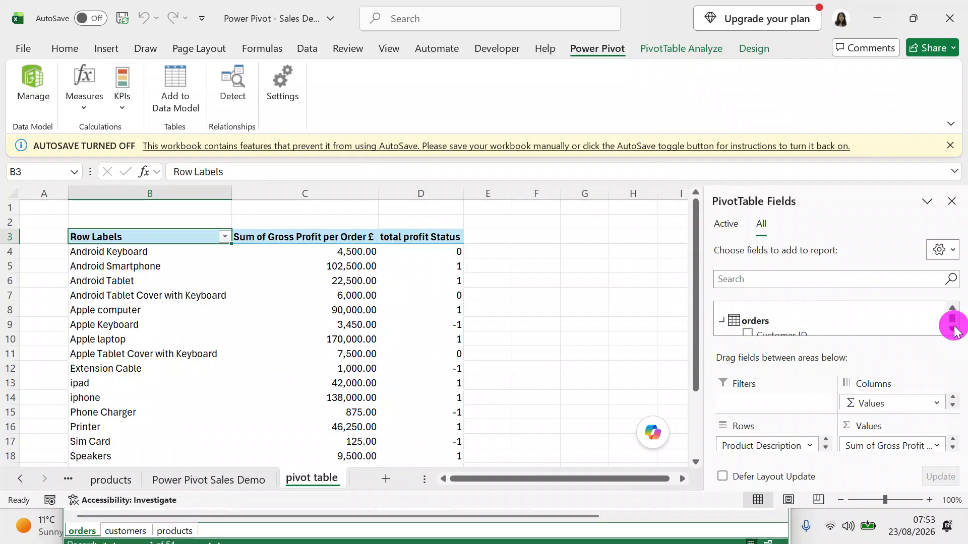
{"action": "left_click", "coordinate": [952, 330]}
{"action": "left_click", "coordinate": [952, 330]}
{"action": "left_click", "coordinate": [953, 330]}
{"action": "left_click", "coordinate": [952, 330]}
{"action": "left_click", "coordinate": [954, 330]}
{"action": "left_click", "coordinate": [955, 330]}
{"action": "left_click", "coordinate": [954, 330]}
{"action": "left_click", "coordinate": [954, 330]}
{"action": "left_click", "coordinate": [954, 330]}
{"action": "left_click", "coordinate": [954, 330]}
{"action": "left_click", "coordinate": [955, 330]}
{"action": "left_click", "coordinate": [954, 331]}
{"action": "left_click", "coordinate": [955, 330]}
{"action": "left_click", "coordinate": [954, 330]}
{"action": "left_click", "coordinate": [736, 309]}
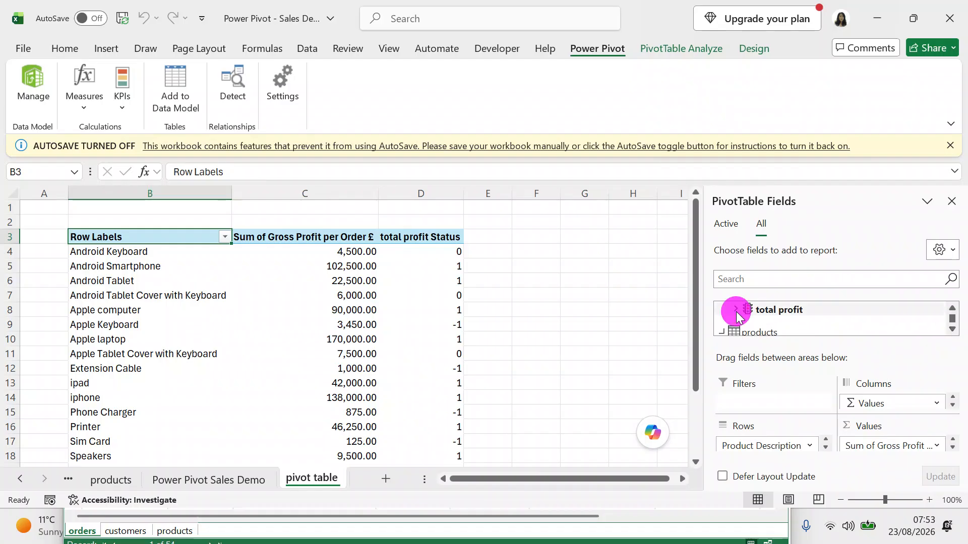
Add then remove the KPI Goal, keeping only total profit Status in the PivotTable.
{"action": "left_click", "coordinate": [950, 331]}
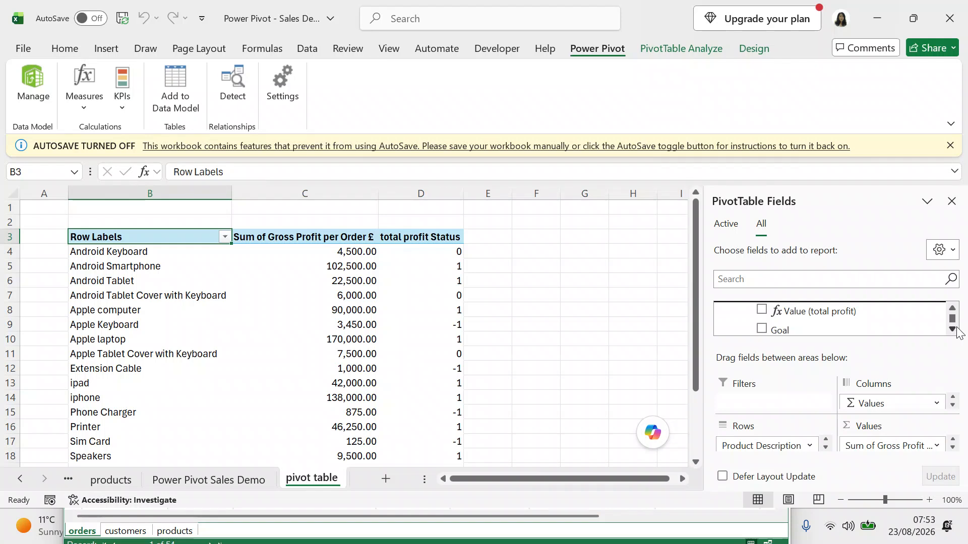
{"action": "left_click", "coordinate": [951, 330]}
{"action": "left_click", "coordinate": [955, 330]}
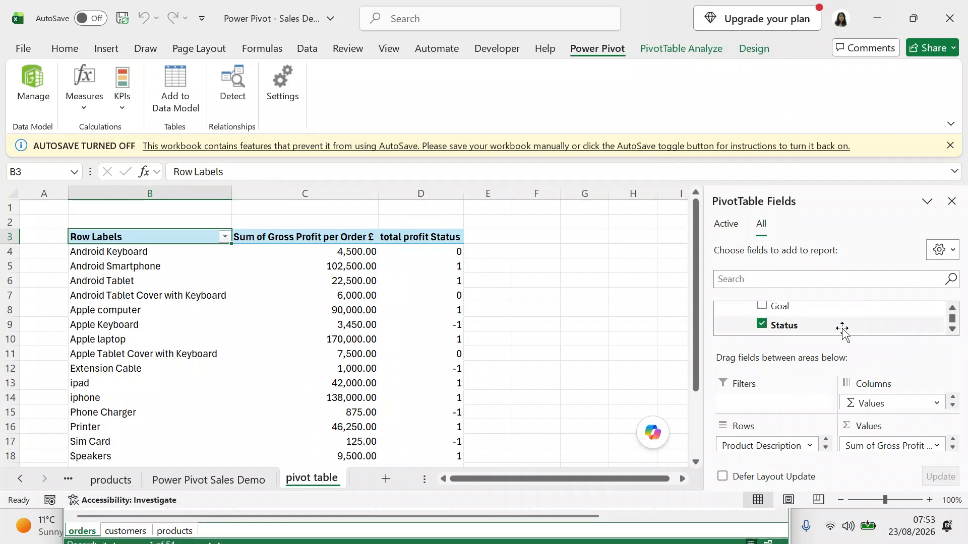
{"action": "left_click", "coordinate": [952, 310]}
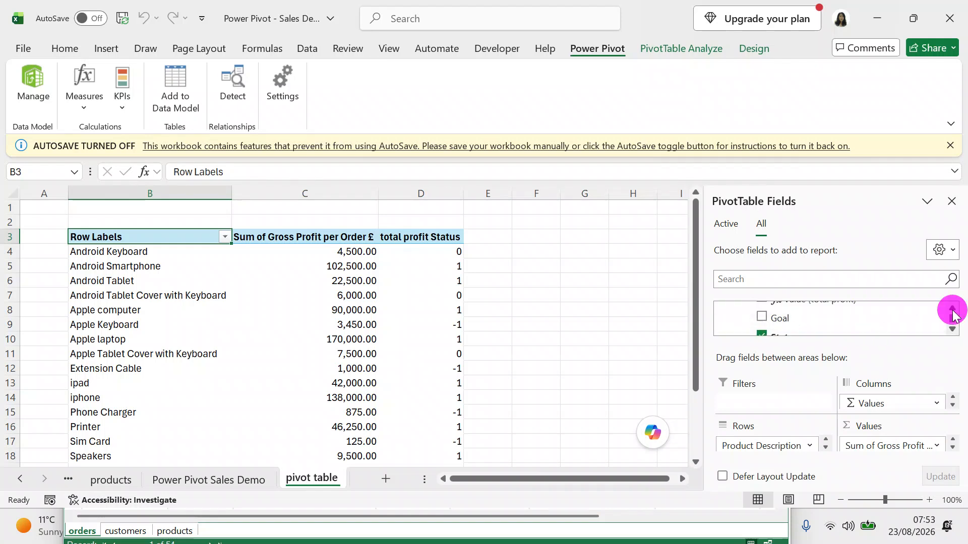
{"action": "left_click", "coordinate": [761, 330]}
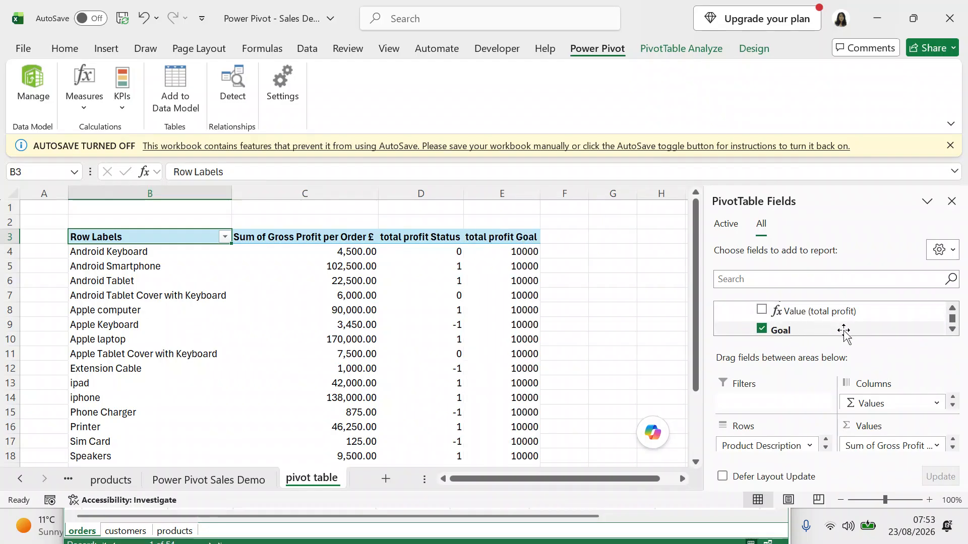
{"action": "left_click", "coordinate": [762, 329]}
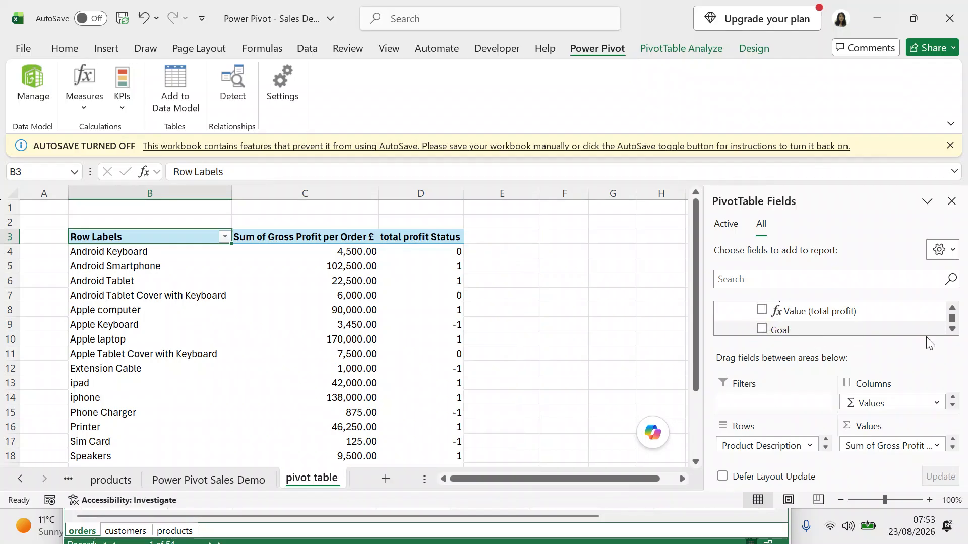
{"action": "left_click", "coordinate": [952, 329]}
{"action": "left_click", "coordinate": [953, 330]}
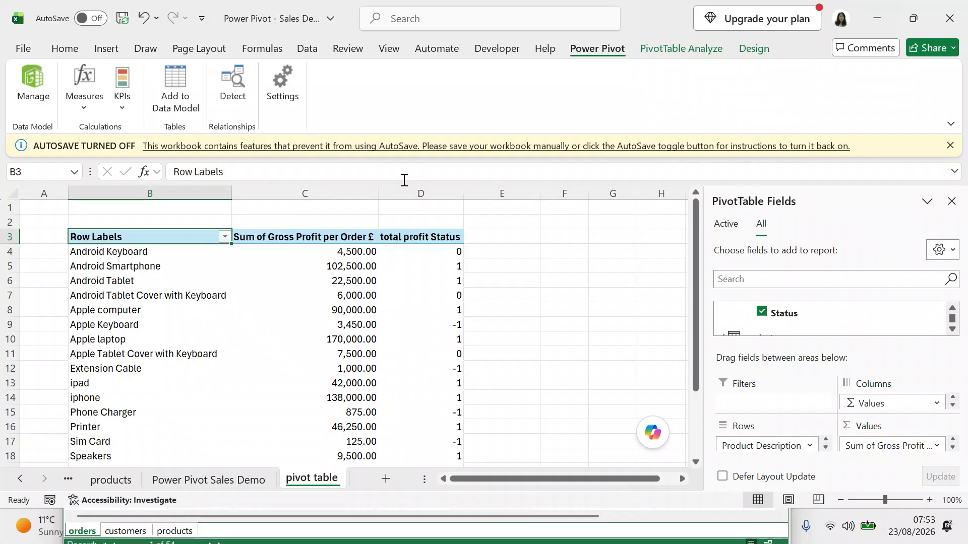
{"action": "left_click", "coordinate": [23, 48]}
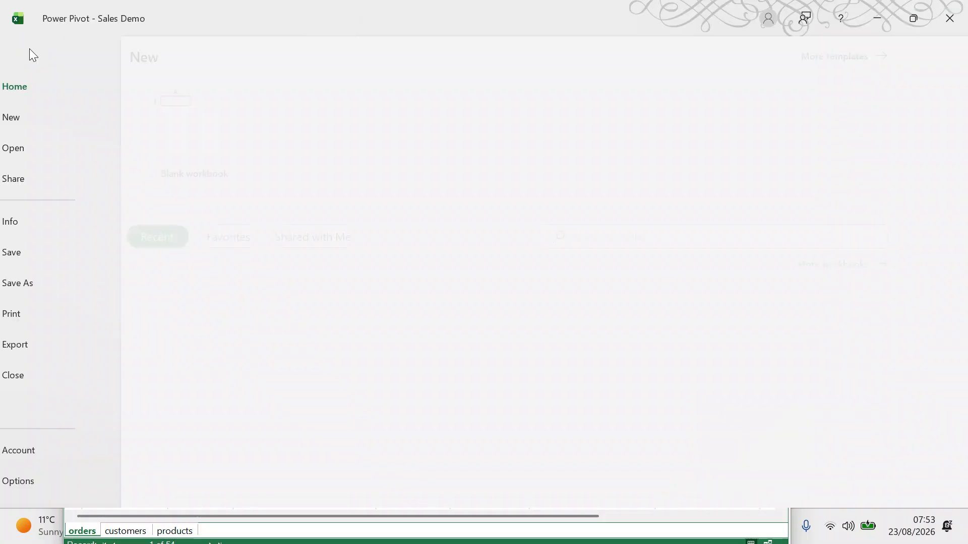
Save the workbook and re-add Status so column D shows KPI status icons.
{"action": "left_click", "coordinate": [33, 253]}
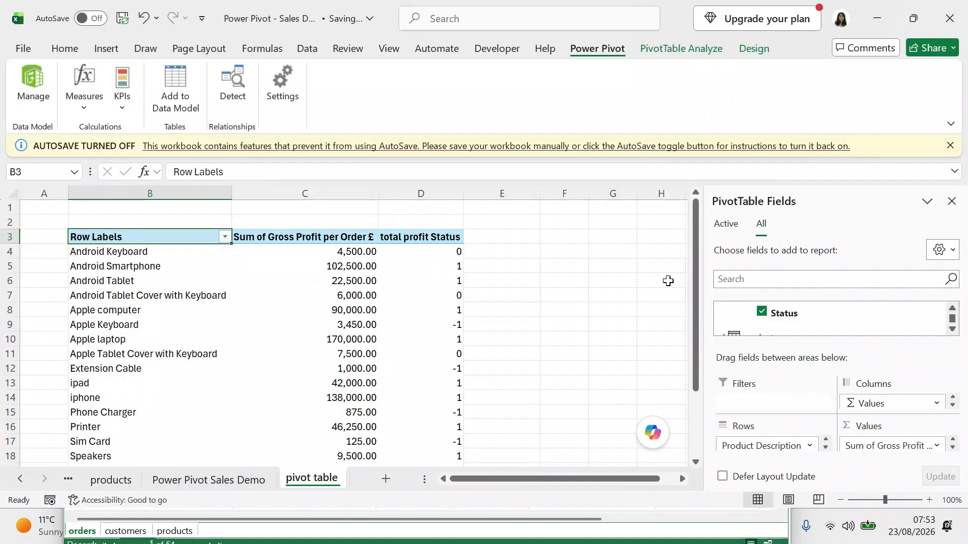
{"action": "left_click", "coordinate": [762, 310]}
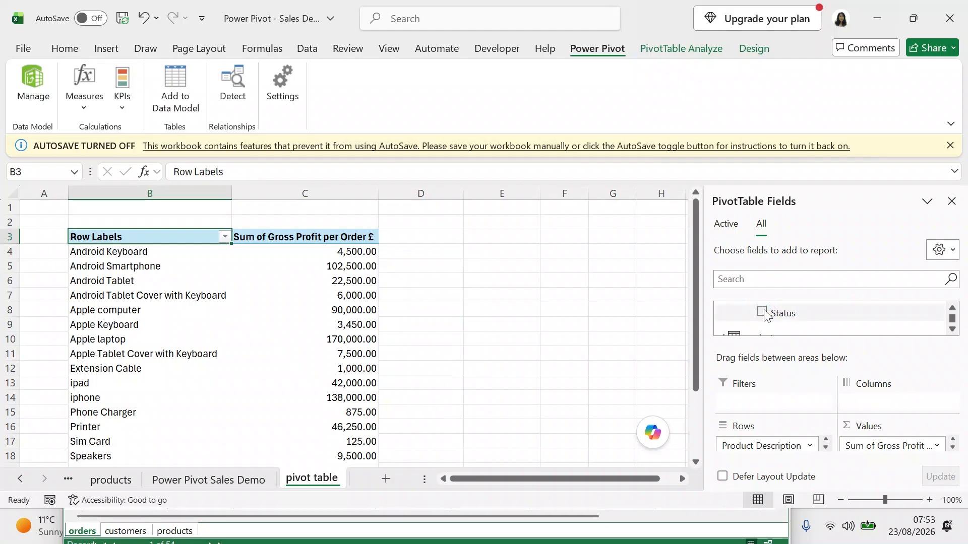
{"action": "left_click", "coordinate": [763, 309]}
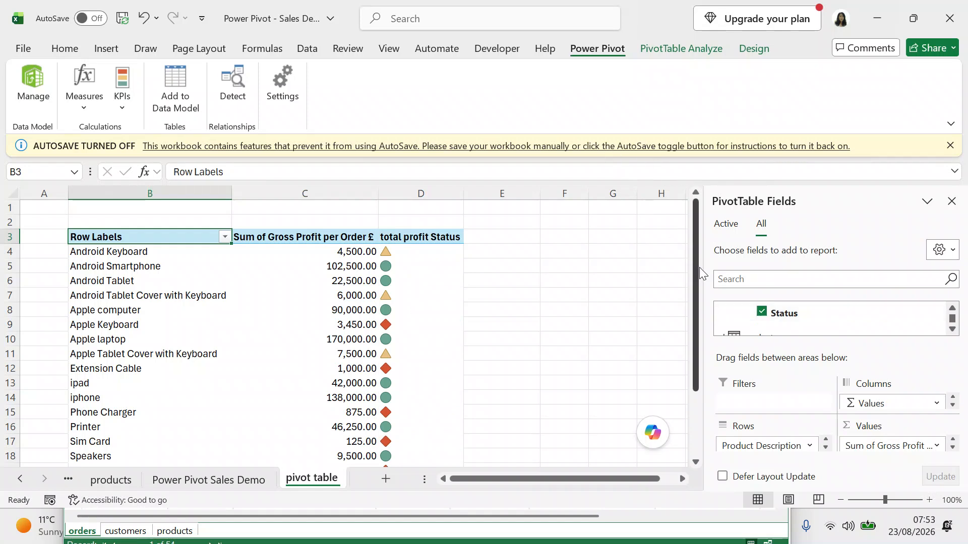
{"action": "mouse_move", "coordinate": [699, 268]}
{"action": "left_mouse_down"}
{"action": "mouse_move", "coordinate": [699, 302]}
{"action": "mouse_move", "coordinate": [697, 256]}
{"action": "left_mouse_up"}
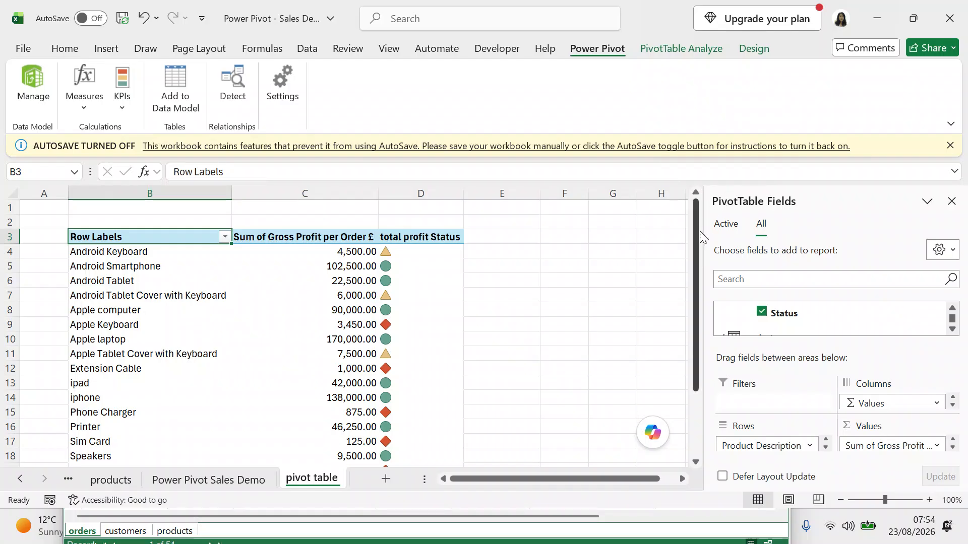
{"action": "left_click_drag", "start_coordinate": [695, 245], "coordinate": [698, 265]}
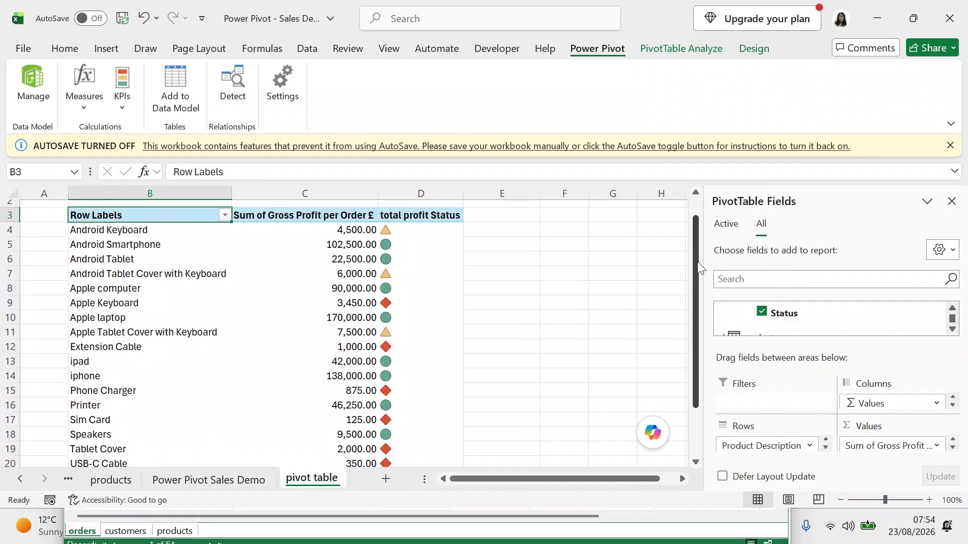
Remove the Status column and preview Combo chart types for a PivotChart without inserting one.
{"action": "left_click", "coordinate": [760, 310]}
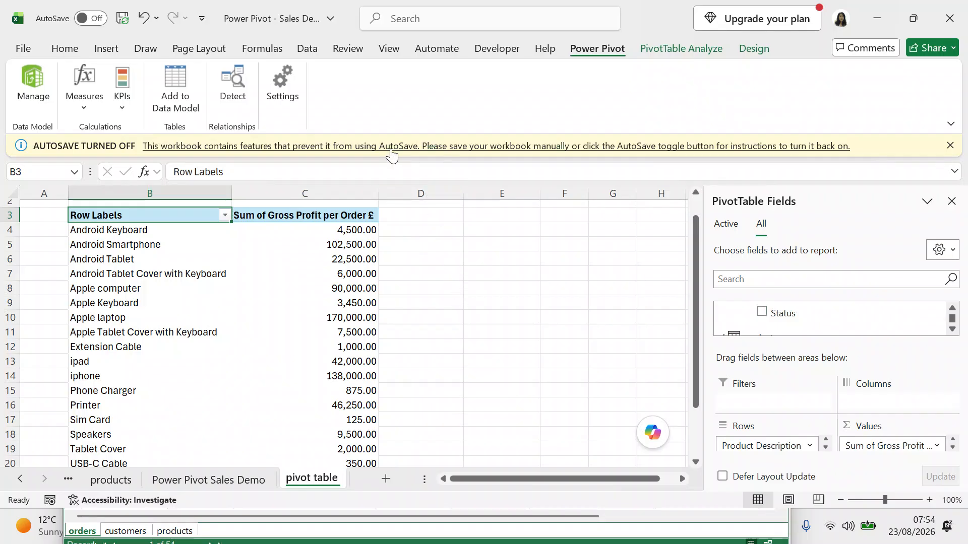
{"action": "left_click", "coordinate": [117, 50]}
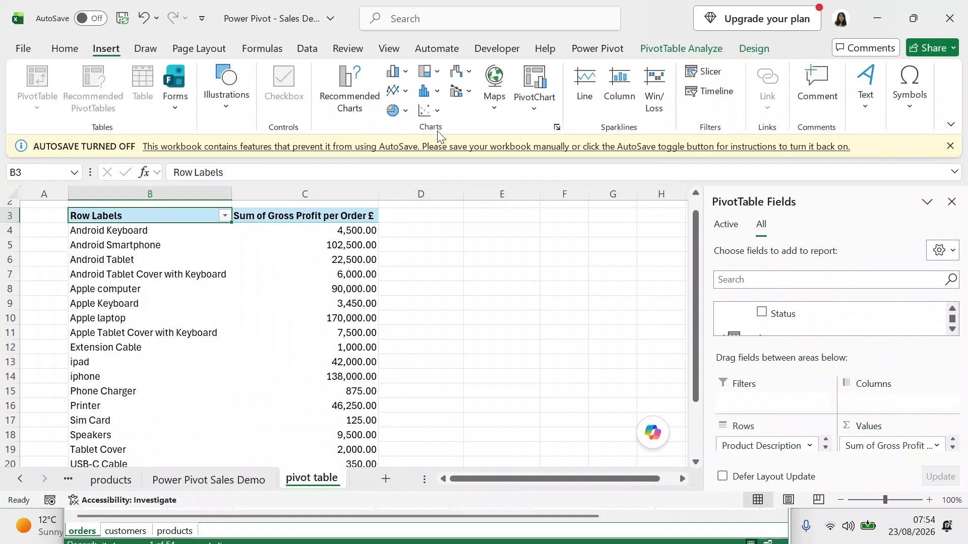
{"action": "left_click", "coordinate": [533, 116]}
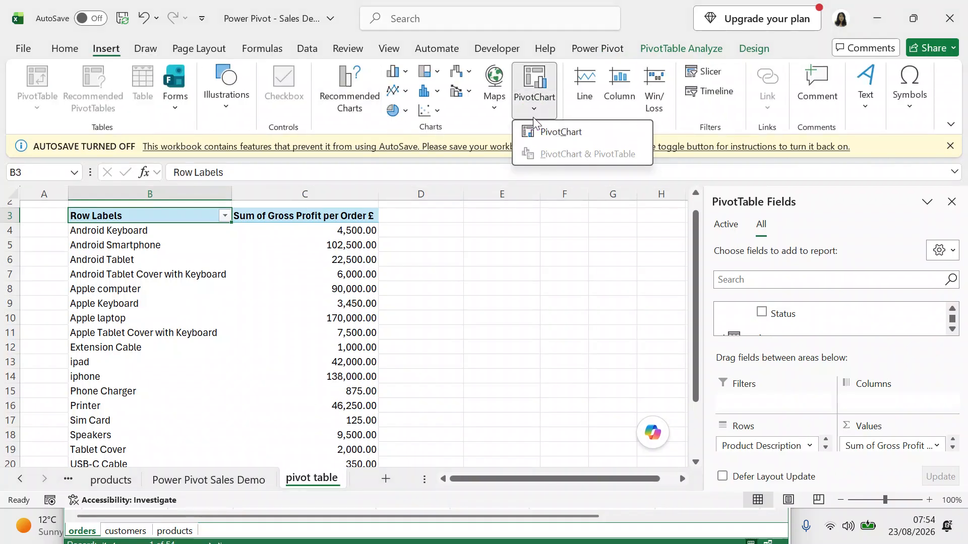
{"action": "left_click", "coordinate": [542, 133]}
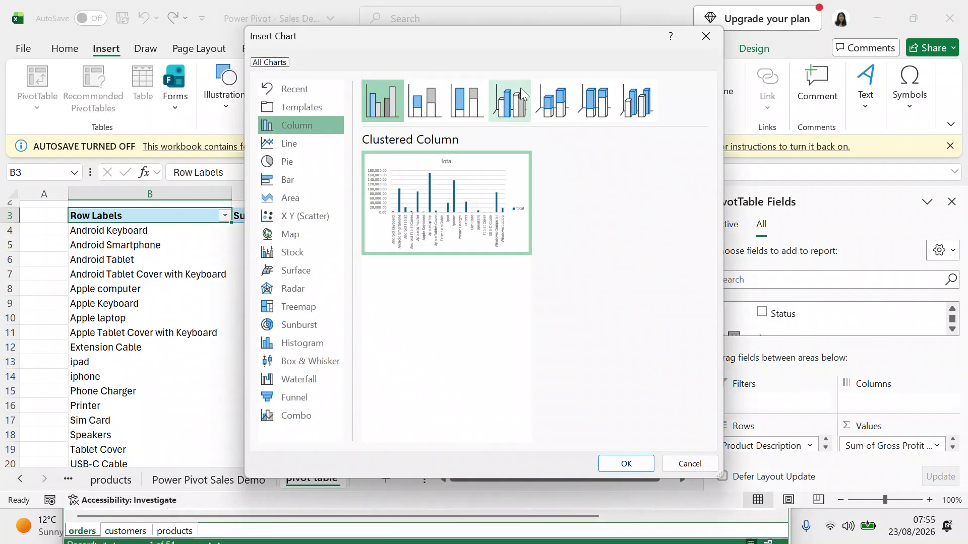
{"action": "left_click", "coordinate": [304, 416]}
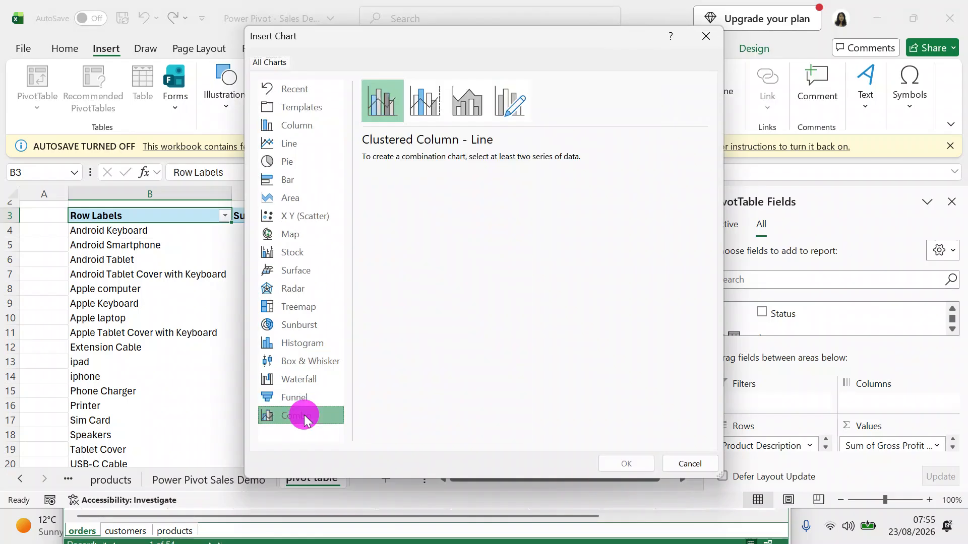
{"action": "left_click", "coordinate": [421, 114]}
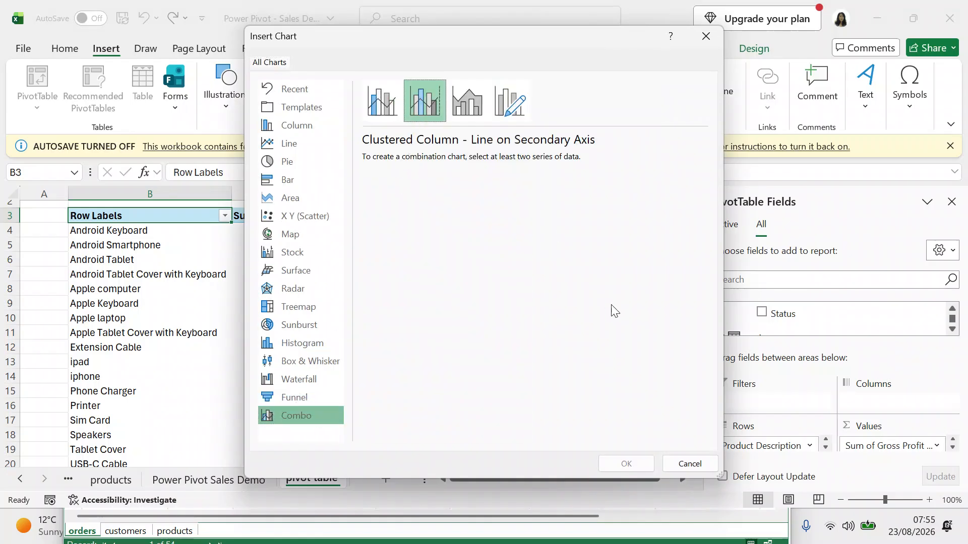
{"action": "left_click", "coordinate": [694, 464]}
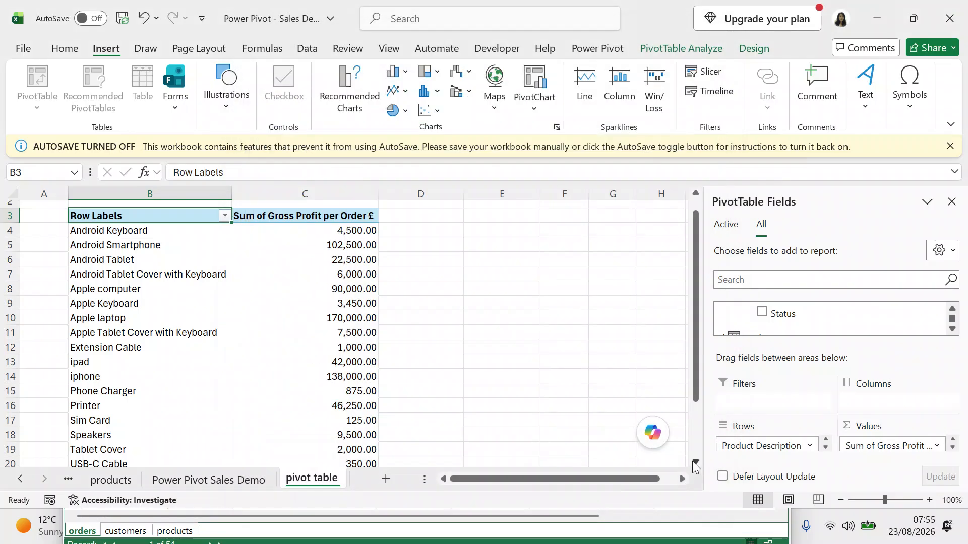
Reopen the PivotChart dialog and cancel again without inserting a chart.
{"action": "left_click", "coordinate": [539, 101]}
{"action": "left_click", "coordinate": [546, 130]}
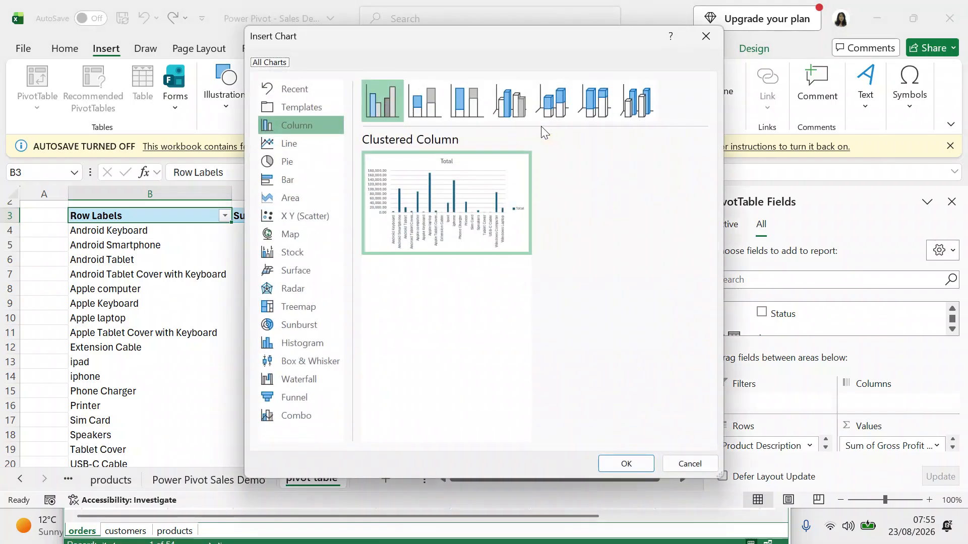
{"action": "mouse_move", "coordinate": [398, 179]}
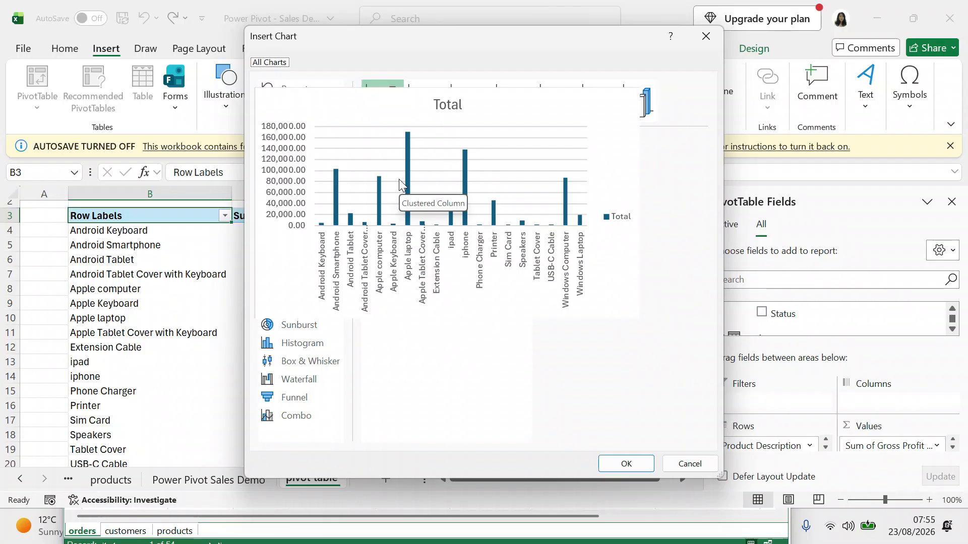
{"action": "left_click", "coordinate": [688, 465]}
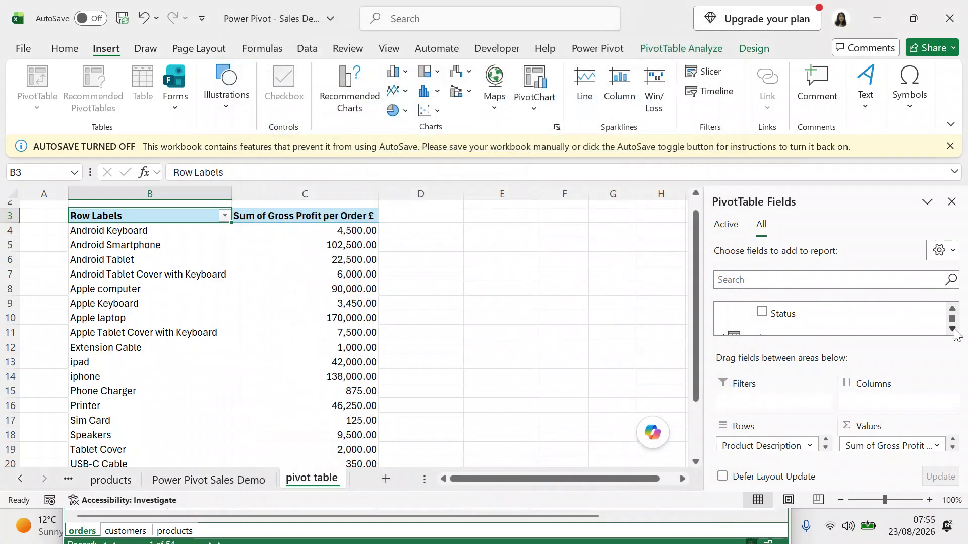
Add Sum of Units Sold beside gross profit, e.g. 1025 for Android Smartphone.
{"action": "left_click", "coordinate": [953, 309]}
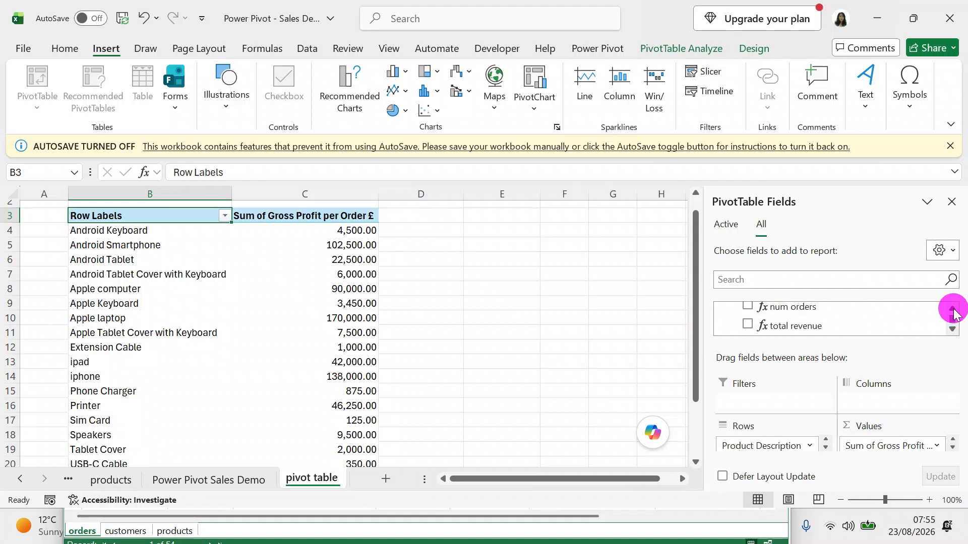
{"action": "left_click", "coordinate": [952, 329]}
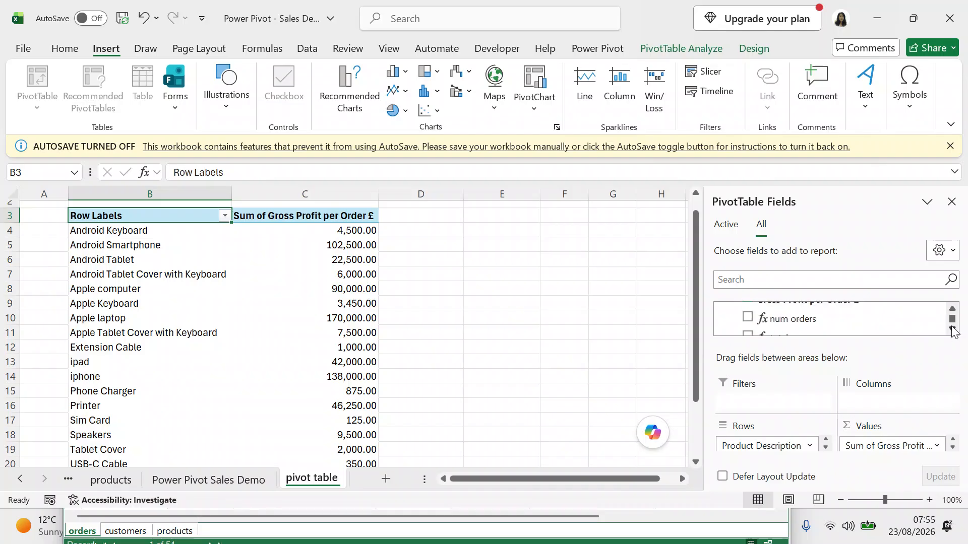
{"action": "left_click", "coordinate": [953, 309]}
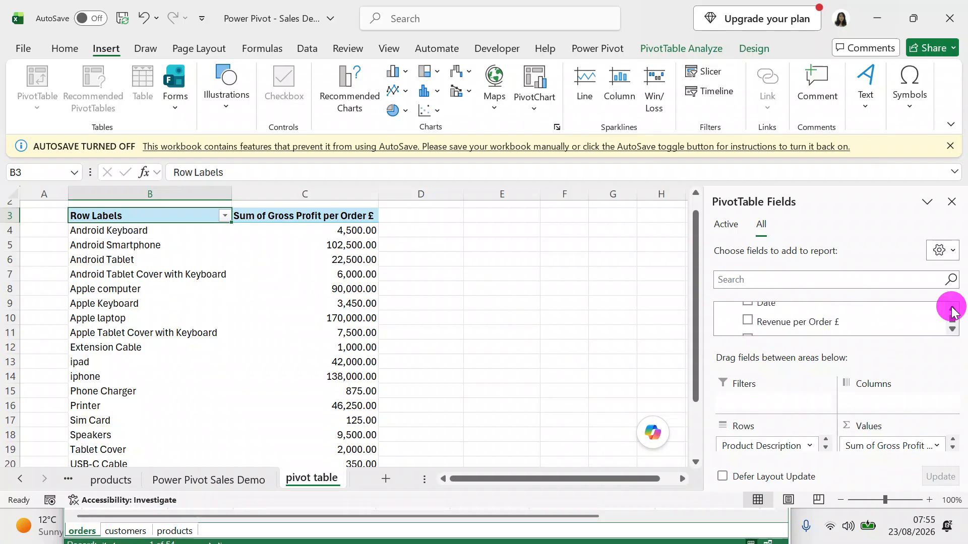
{"action": "left_click", "coordinate": [951, 309]}
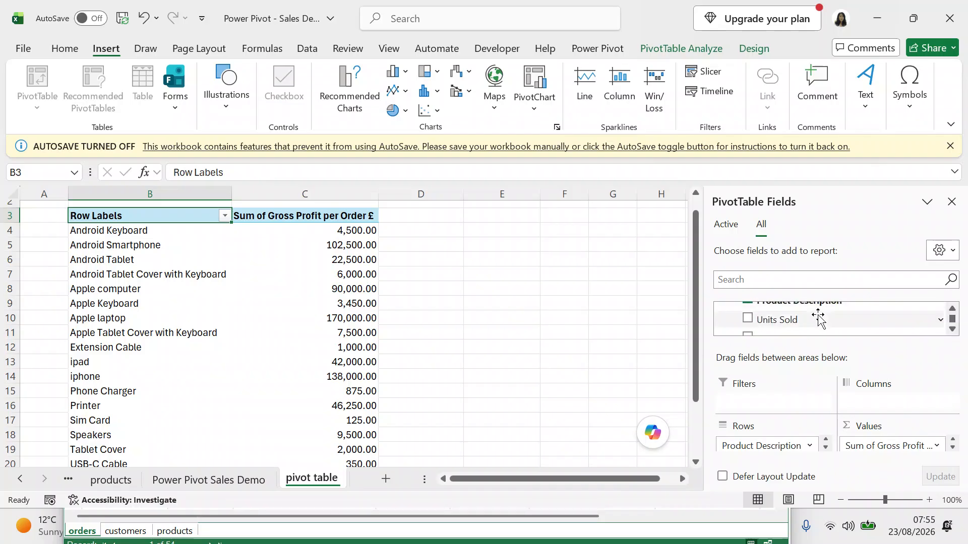
{"action": "left_click", "coordinate": [748, 319]}
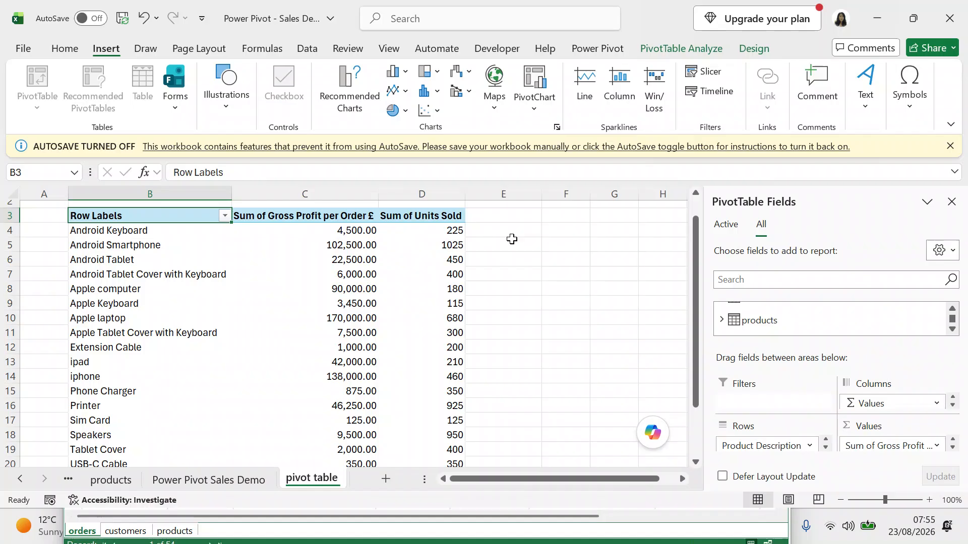
{"action": "left_click", "coordinate": [535, 111]}
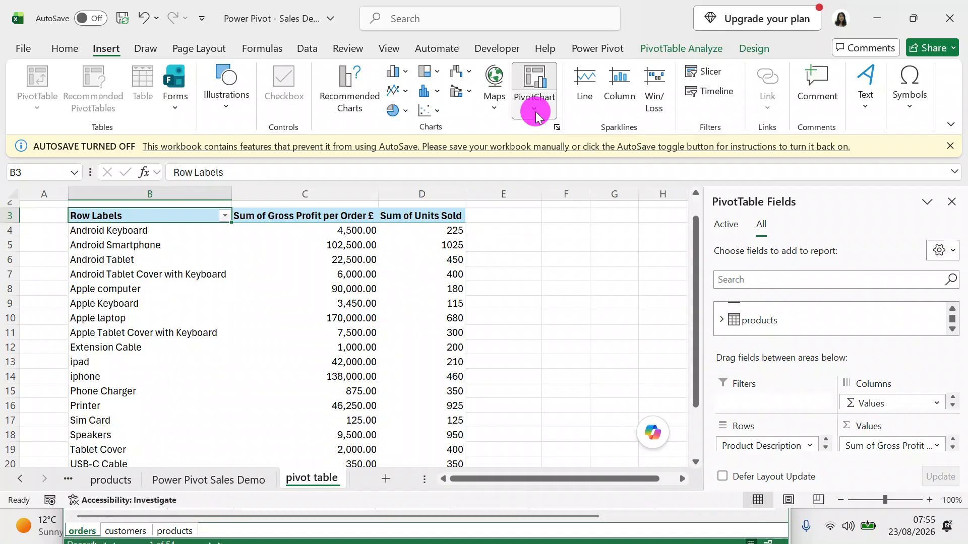
{"action": "left_click", "coordinate": [549, 133]}
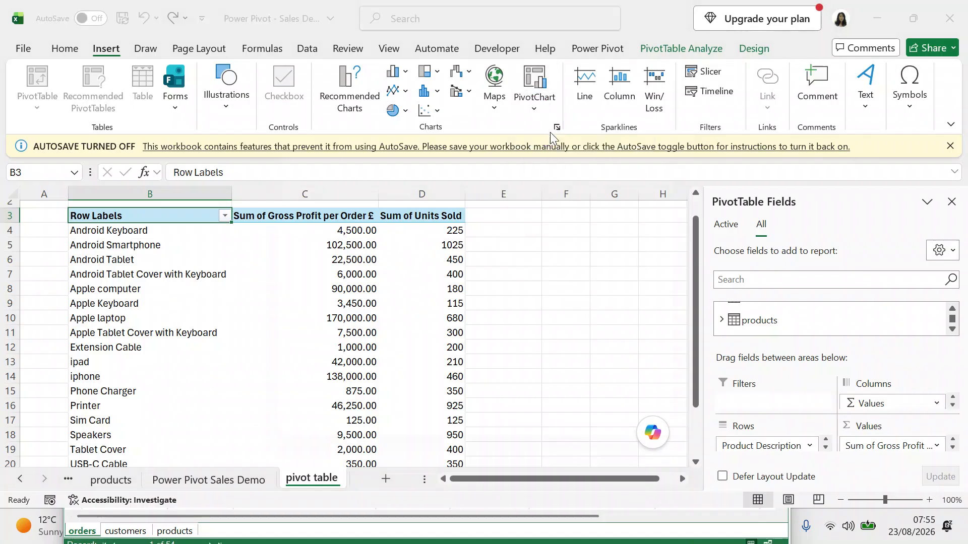
{"action": "left_click", "coordinate": [291, 415]}
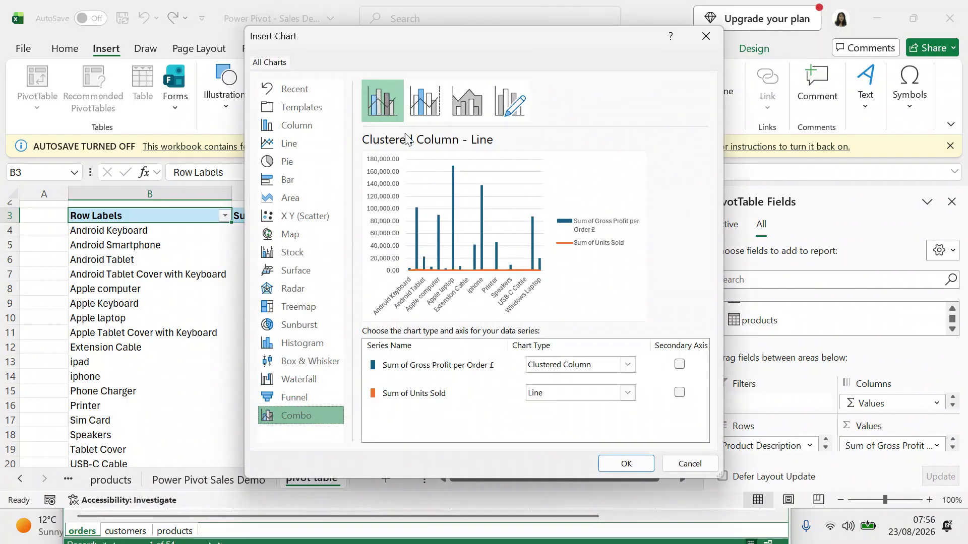
{"action": "left_click", "coordinate": [422, 101]}
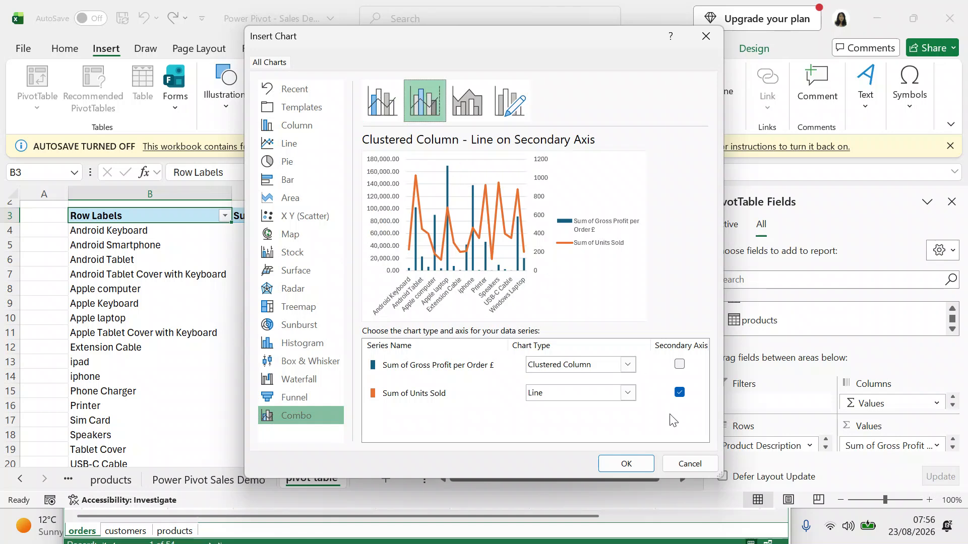
{"action": "left_click", "coordinate": [698, 465]}
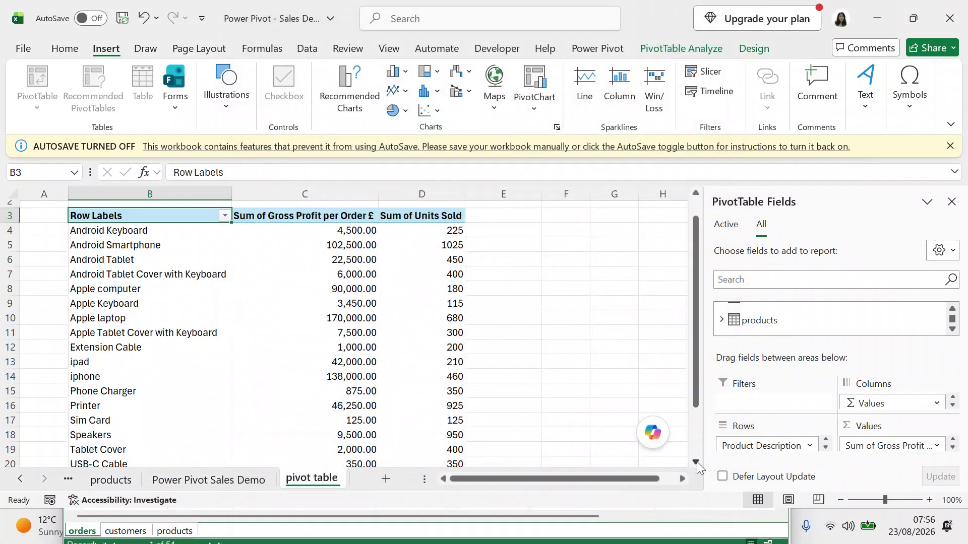
Remove Units Sold from the pivot table and open the Insert Chart dialog for a PivotChart.
{"action": "left_click", "coordinate": [952, 309]}
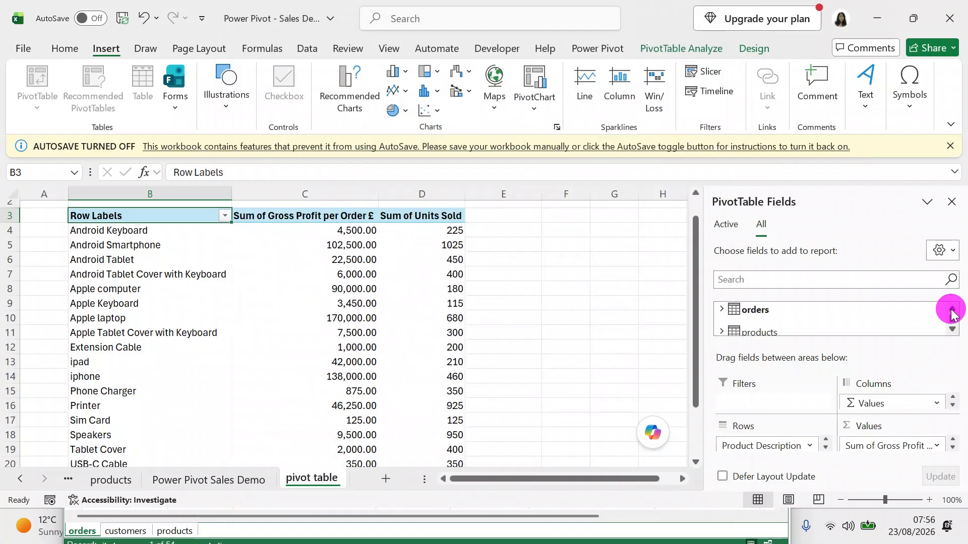
{"action": "left_click", "coordinate": [953, 309]}
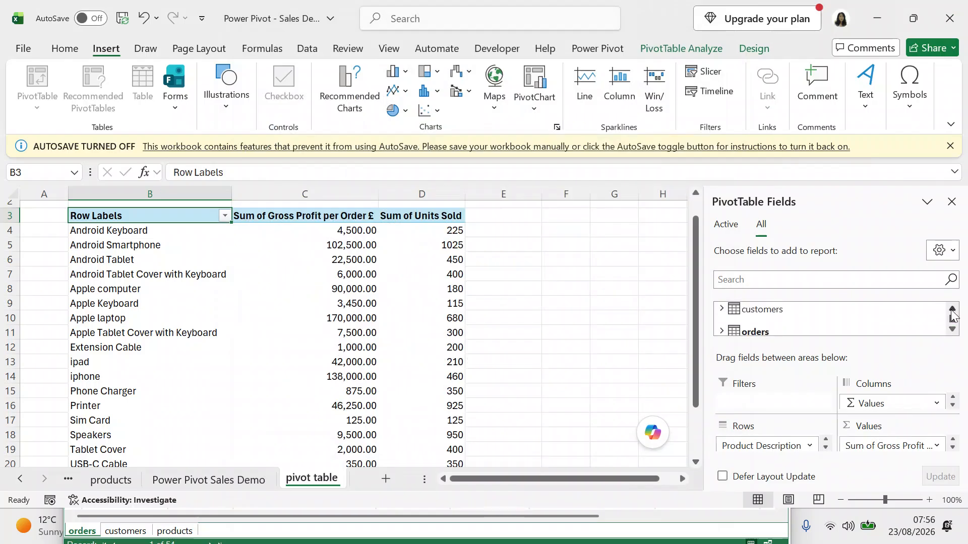
{"action": "left_click", "coordinate": [723, 331]}
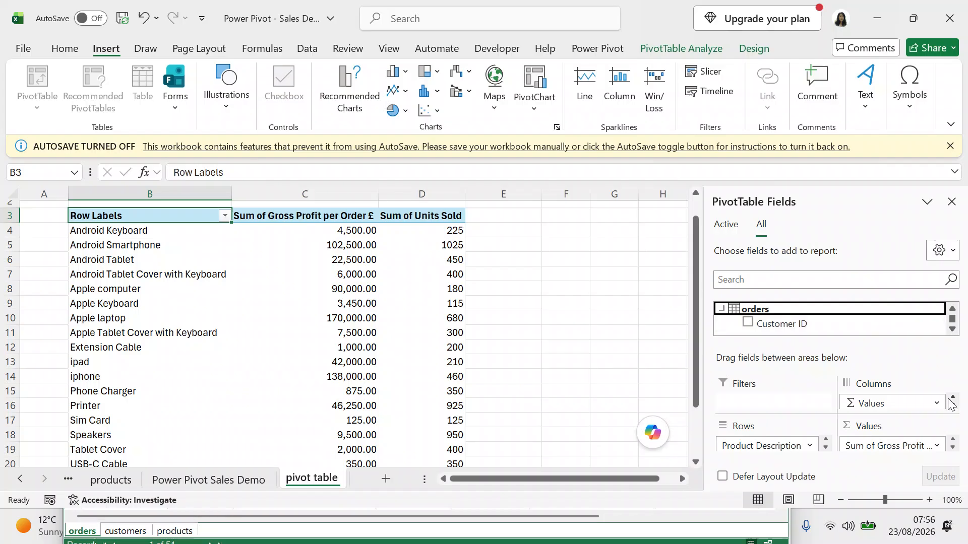
{"action": "left_click", "coordinate": [953, 329]}
{"action": "left_click", "coordinate": [953, 330]}
{"action": "left_click", "coordinate": [952, 329]}
{"action": "left_click", "coordinate": [952, 329]}
{"action": "left_click", "coordinate": [952, 329]}
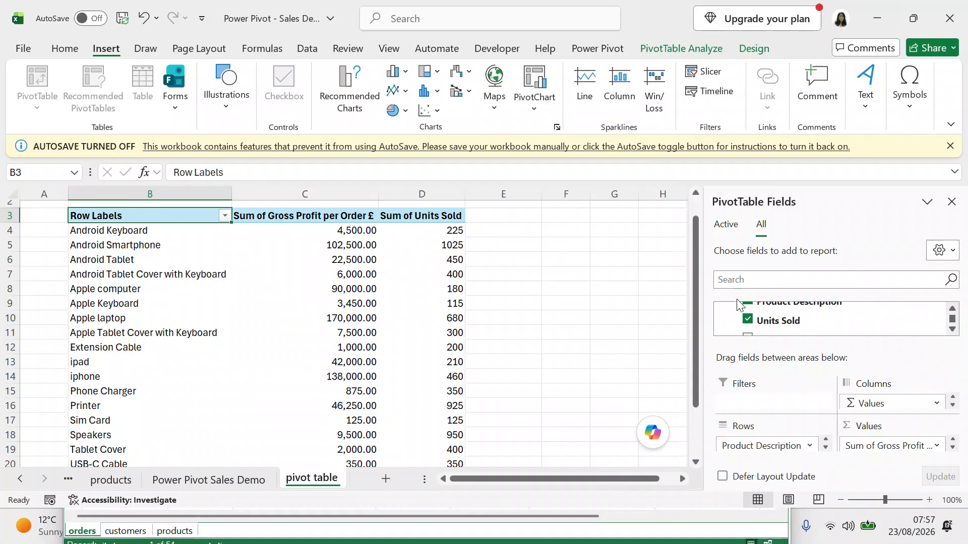
{"action": "left_click", "coordinate": [747, 321]}
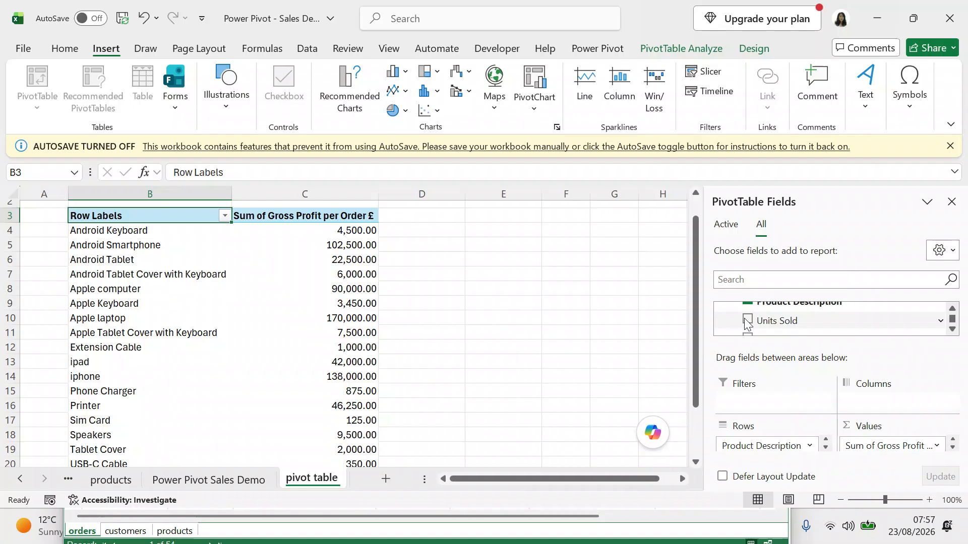
{"action": "left_click", "coordinate": [534, 113]}
{"action": "left_click", "coordinate": [537, 130]}
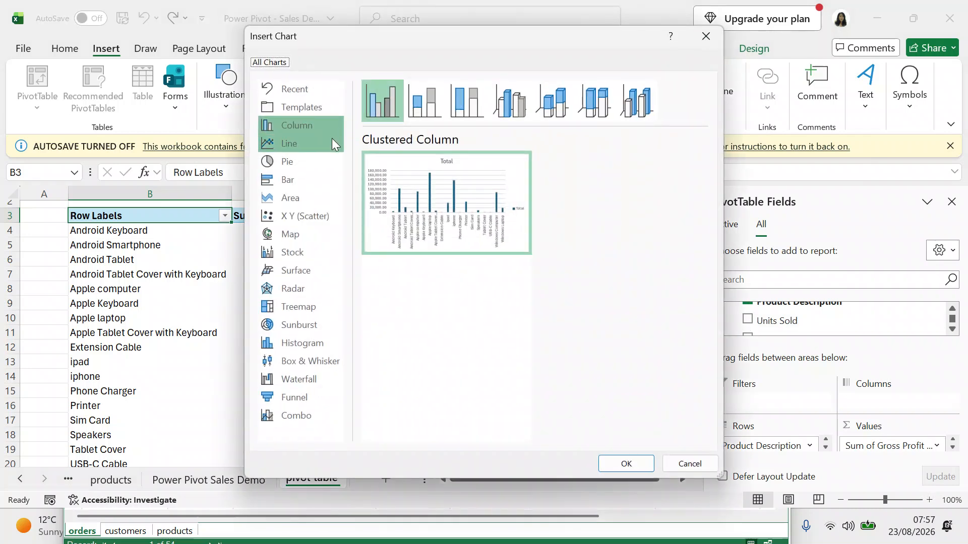
Compare line, column and bar previews, then insert a Clustered Bar PivotChart of gross profit.
{"action": "left_click", "coordinate": [301, 146]}
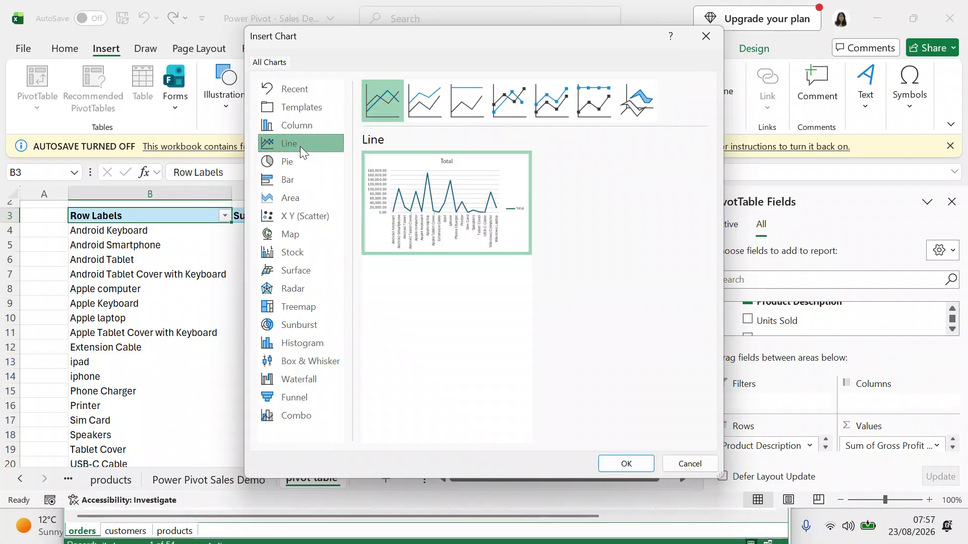
{"action": "left_click", "coordinate": [296, 129]}
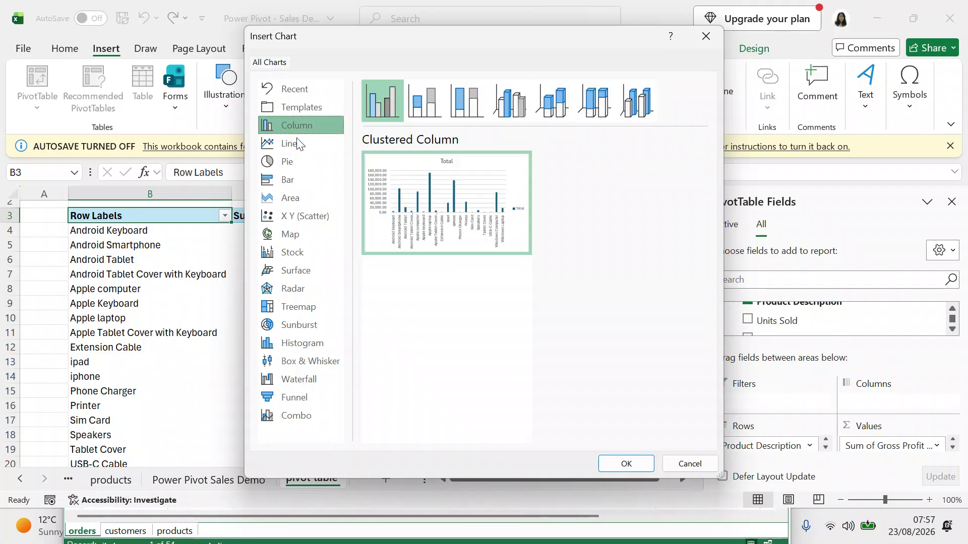
{"action": "left_click", "coordinate": [290, 183]}
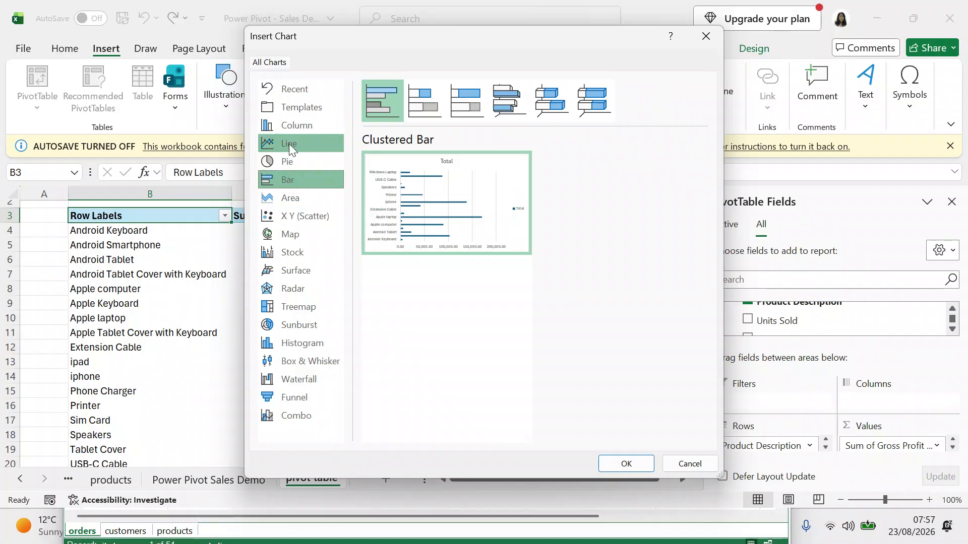
{"action": "left_click", "coordinate": [289, 129]}
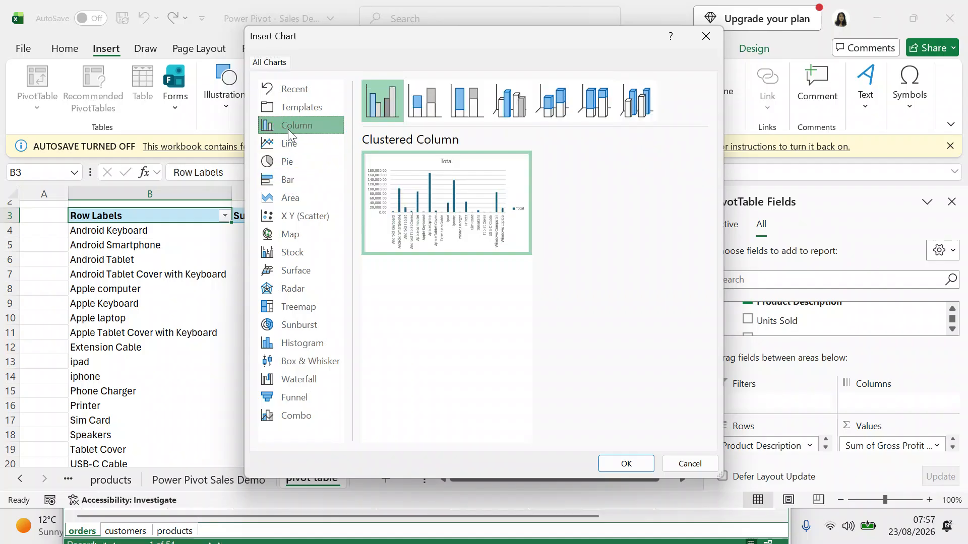
{"action": "left_click", "coordinate": [298, 181]}
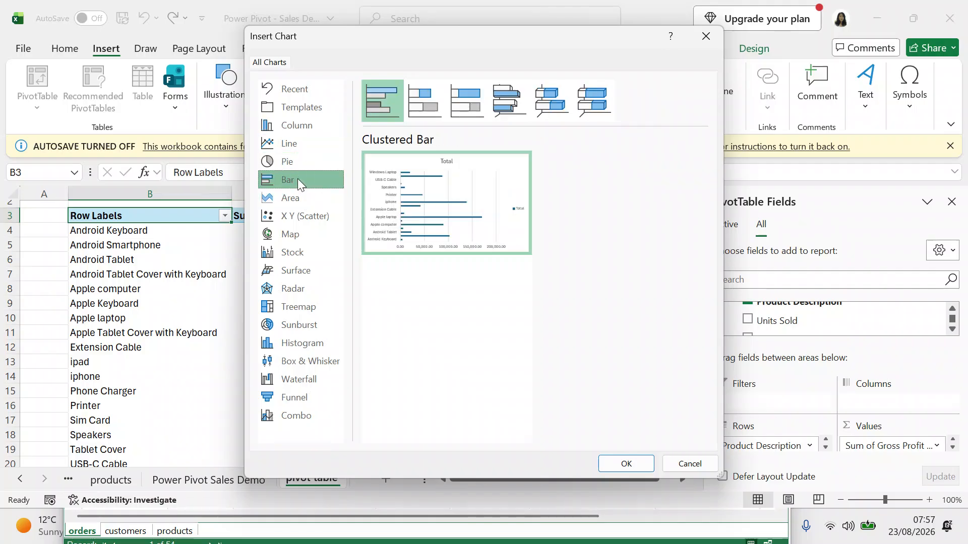
{"action": "left_click", "coordinate": [620, 464]}
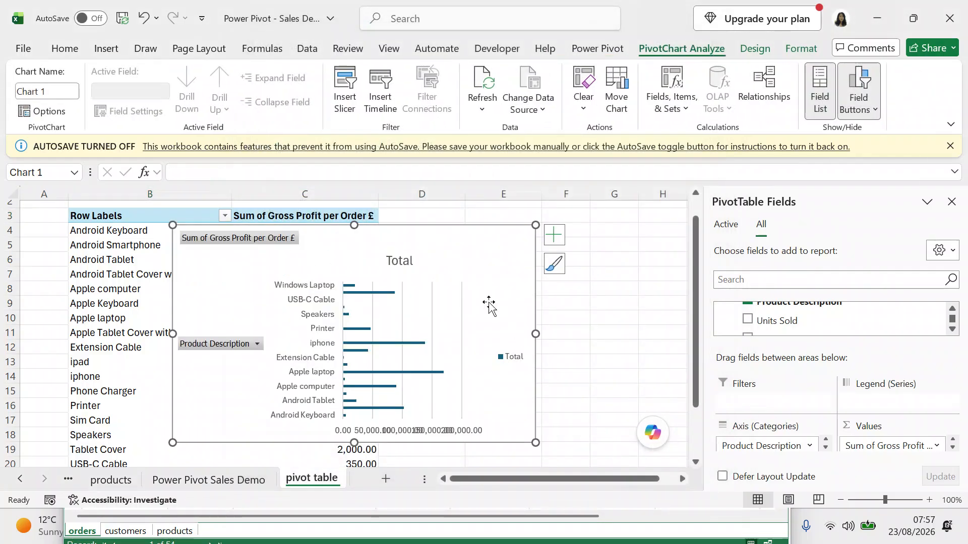
Move the bar chart to columns E–K beside the table and hide all its field buttons.
{"action": "left_click", "coordinate": [681, 479]}
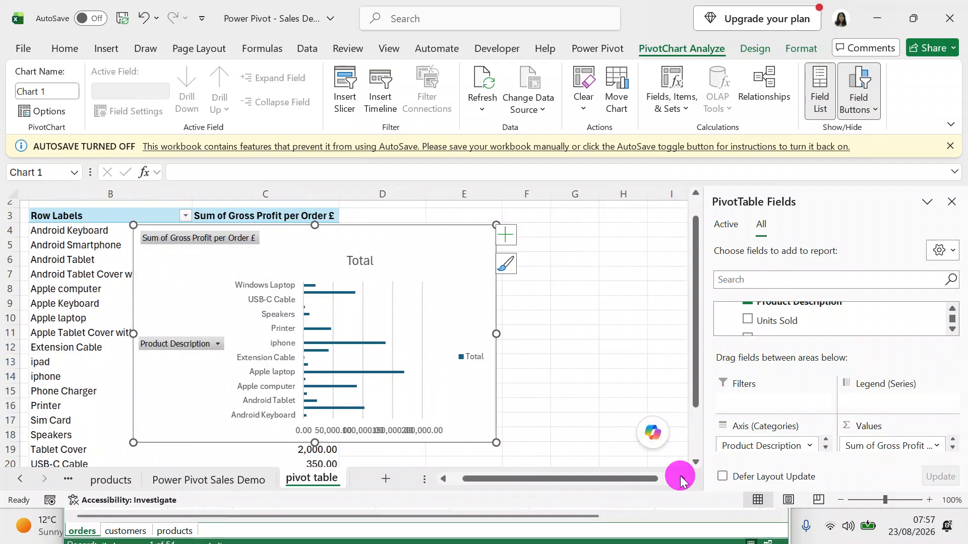
{"action": "left_click_drag", "start_coordinate": [123, 244], "coordinate": [398, 238]}
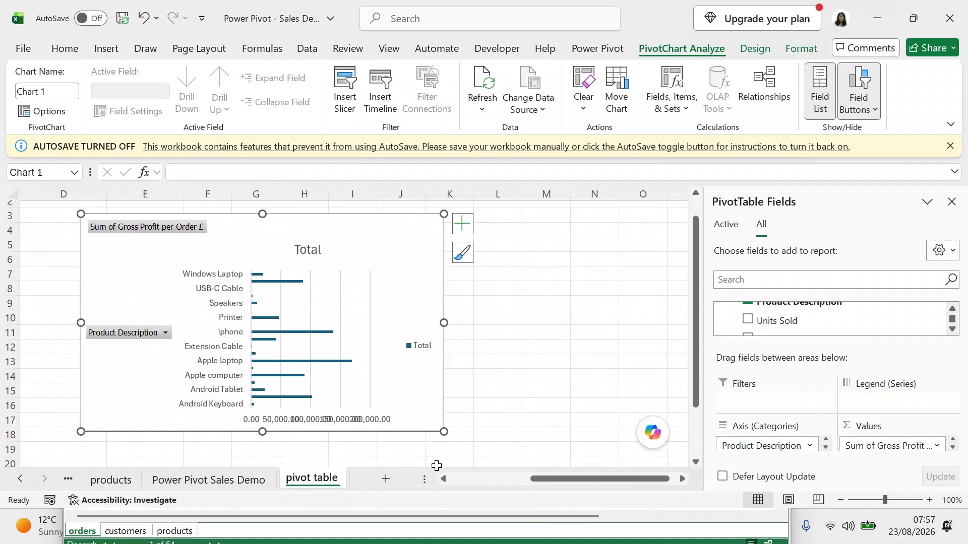
{"action": "left_click", "coordinate": [443, 478]}
{"action": "left_click", "coordinate": [443, 479]}
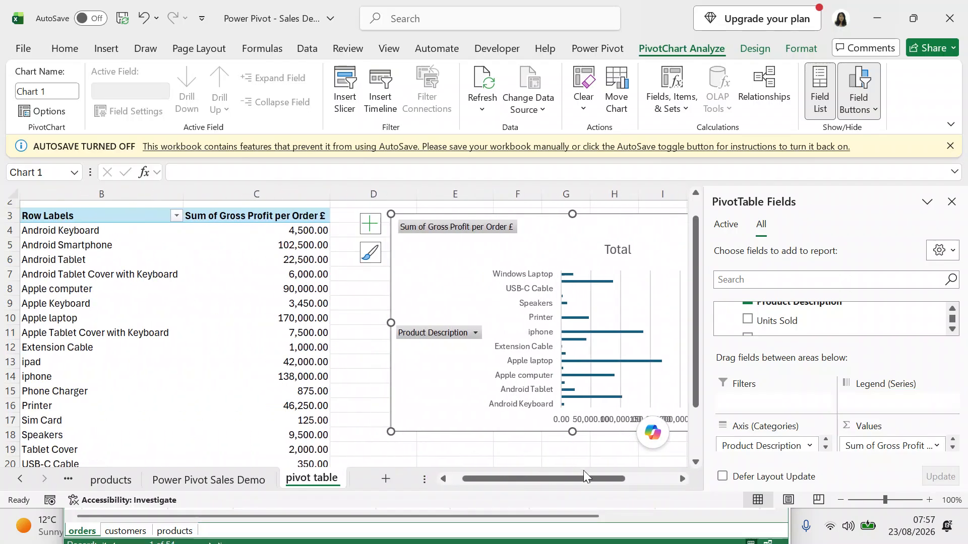
{"action": "left_click", "coordinate": [683, 479]}
{"action": "left_click", "coordinate": [683, 479]}
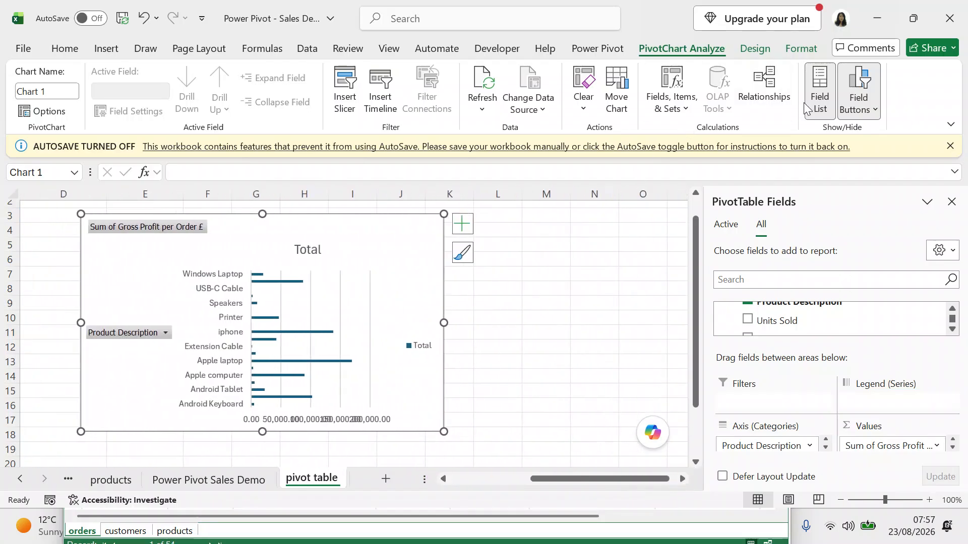
{"action": "left_click", "coordinate": [851, 108]}
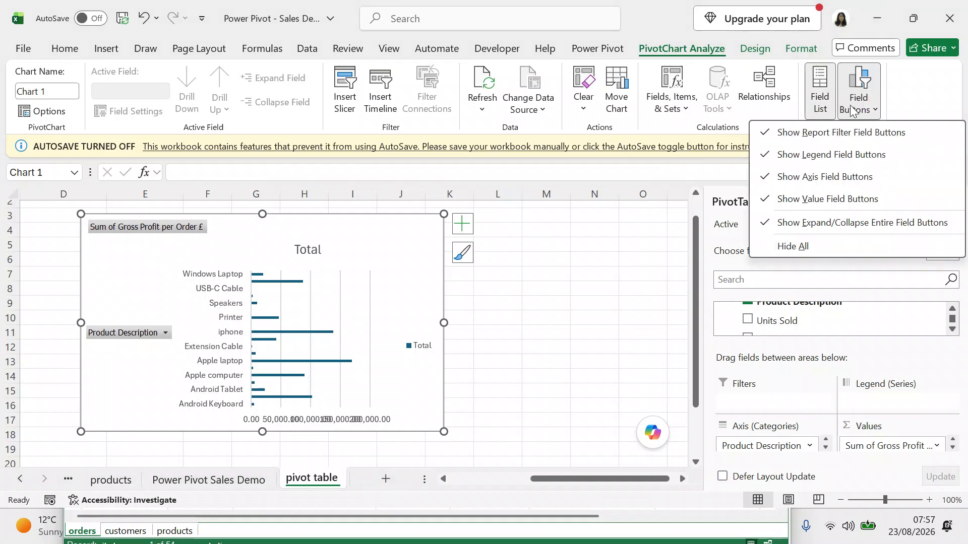
{"action": "left_click", "coordinate": [779, 249]}
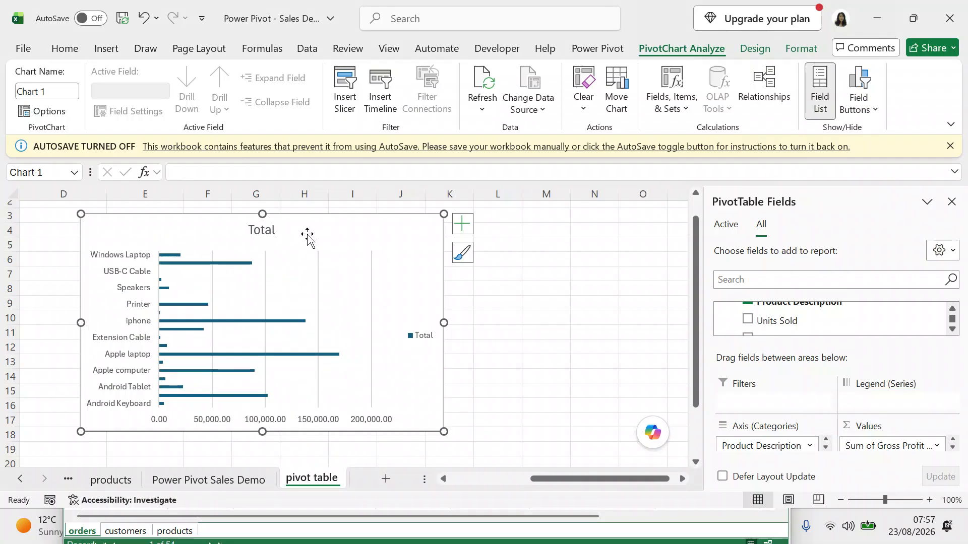
{"action": "left_click", "coordinate": [275, 231]}
Change the chart title from 'Total' to 'Total Profit'.
{"action": "double_click", "coordinate": [275, 231]}
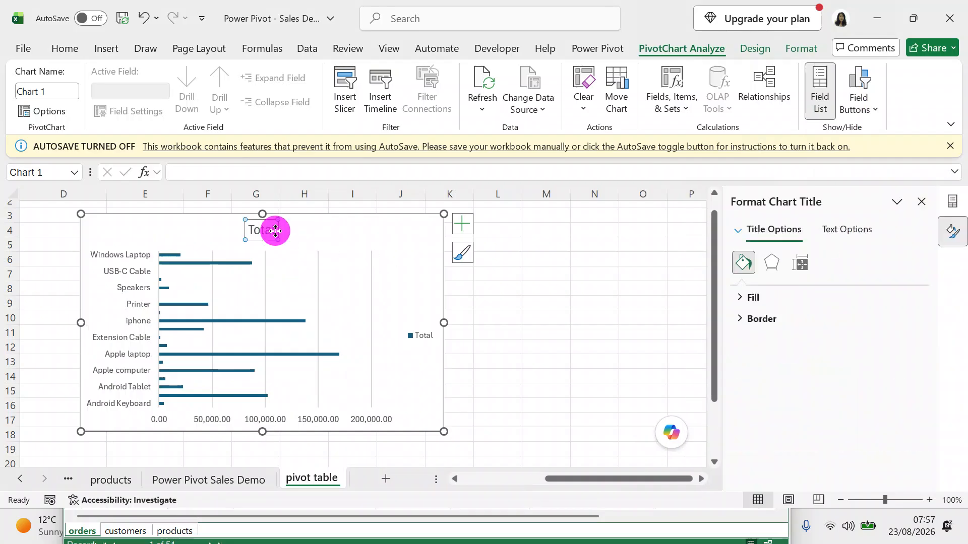
{"action": "left_click", "coordinate": [273, 232]}
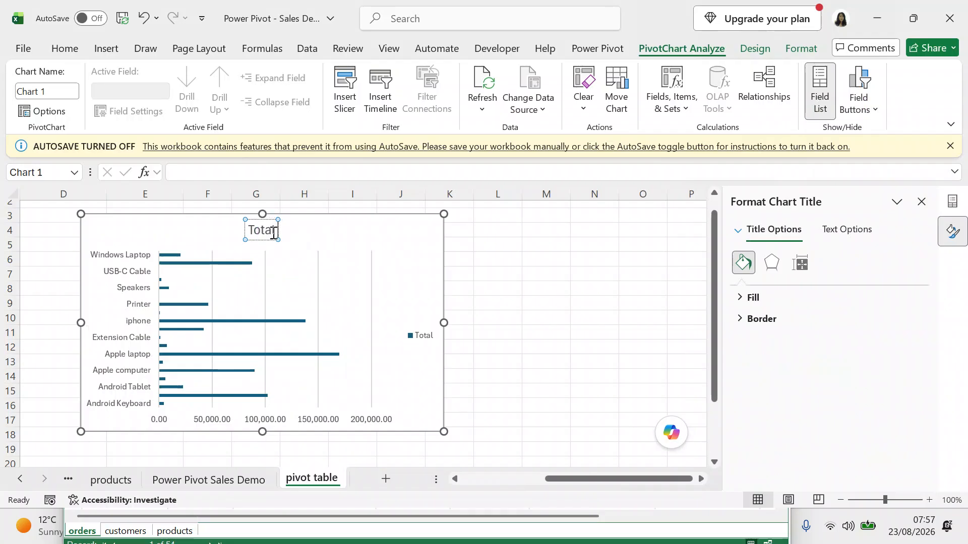
{"action": "type", "text": "Profit"}
{"action": "left_click", "coordinate": [547, 267]}
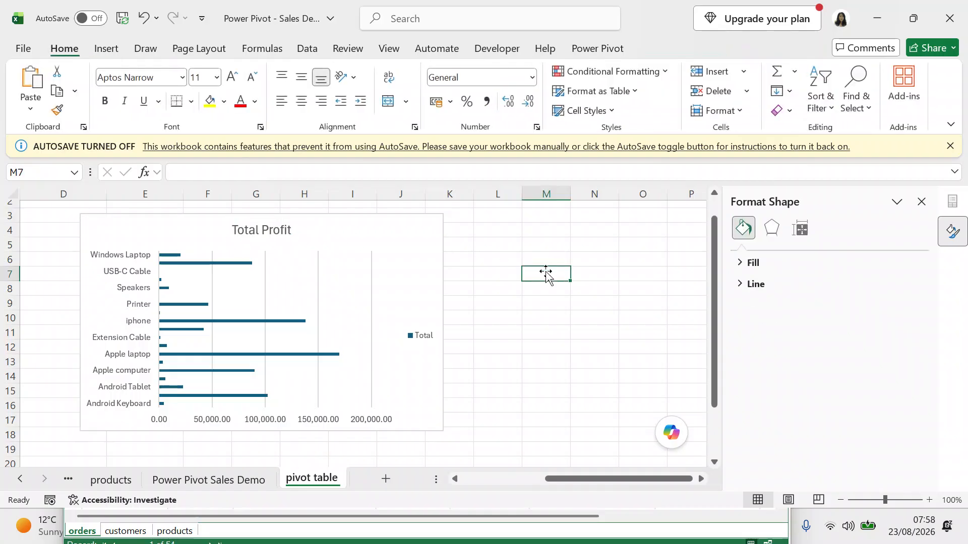
{"action": "left_click_drag", "start_coordinate": [558, 479], "coordinate": [468, 483]}
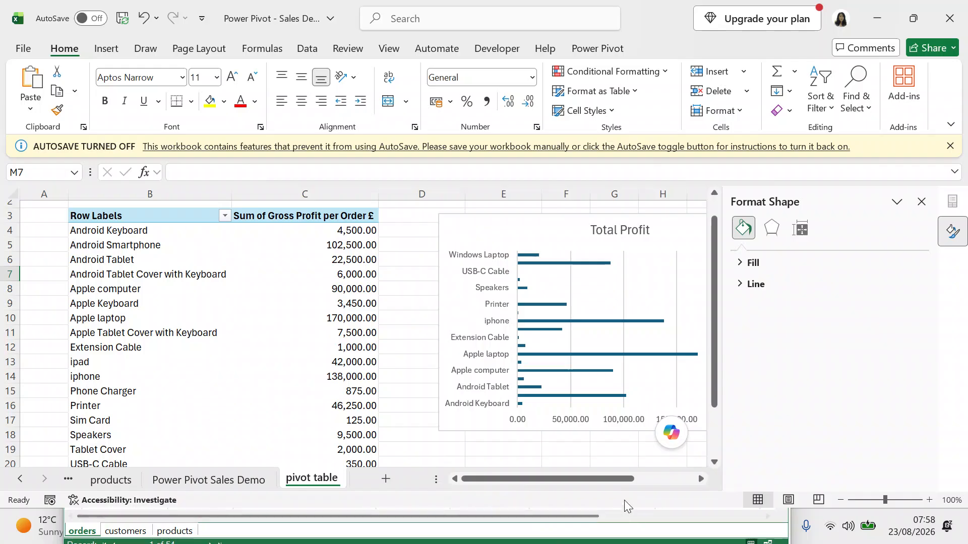
Drag the Total Profit chart right so it spans roughly columns J–Q.
{"action": "left_click", "coordinate": [703, 479]}
{"action": "left_click_drag", "start_coordinate": [252, 231], "coordinate": [555, 232]}
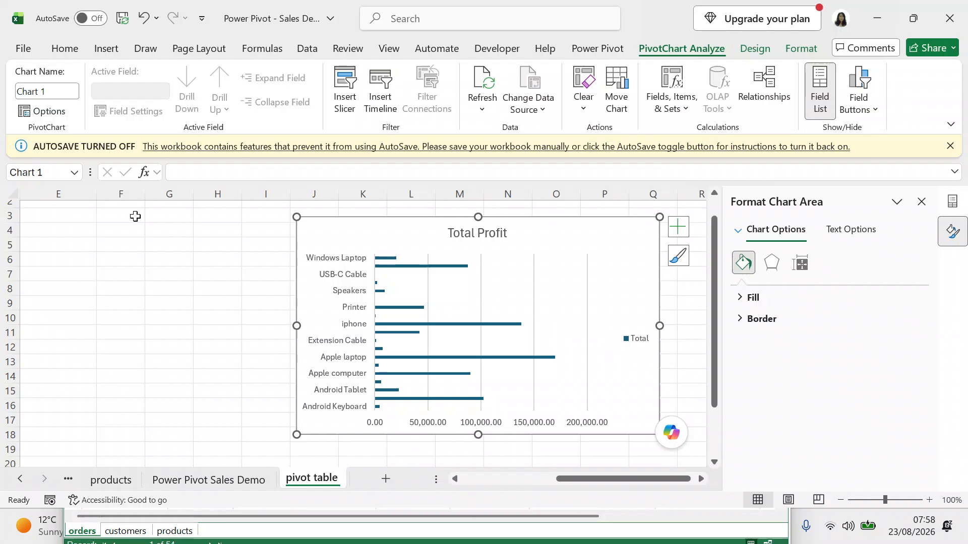
{"action": "left_click", "coordinate": [100, 48]}
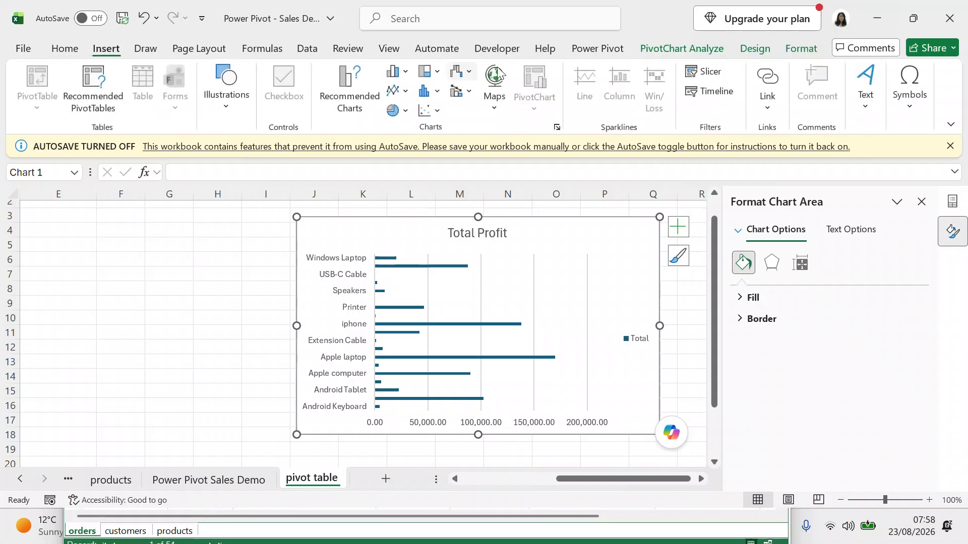
Insert a slicer on the Product Description field for the profit pivot.
{"action": "left_click", "coordinate": [691, 72]}
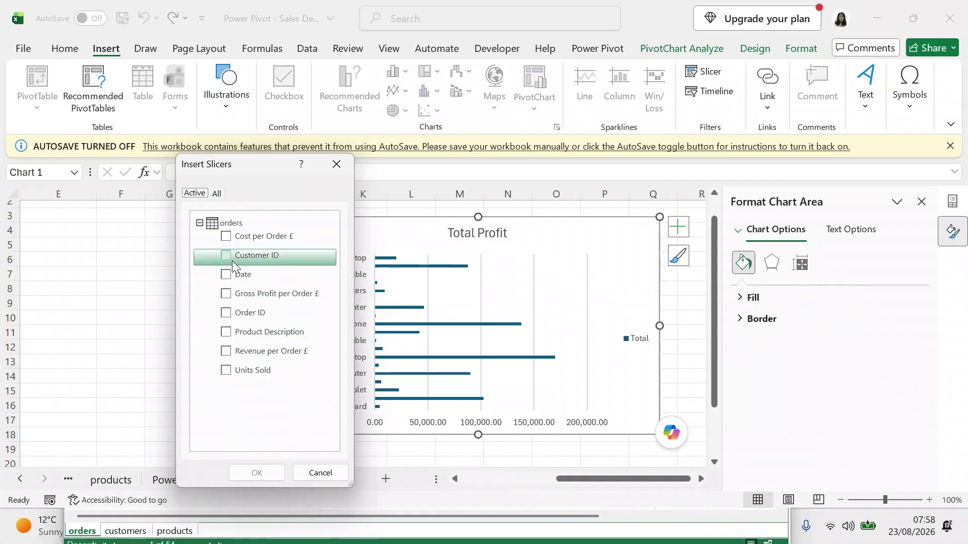
{"action": "left_click", "coordinate": [228, 332]}
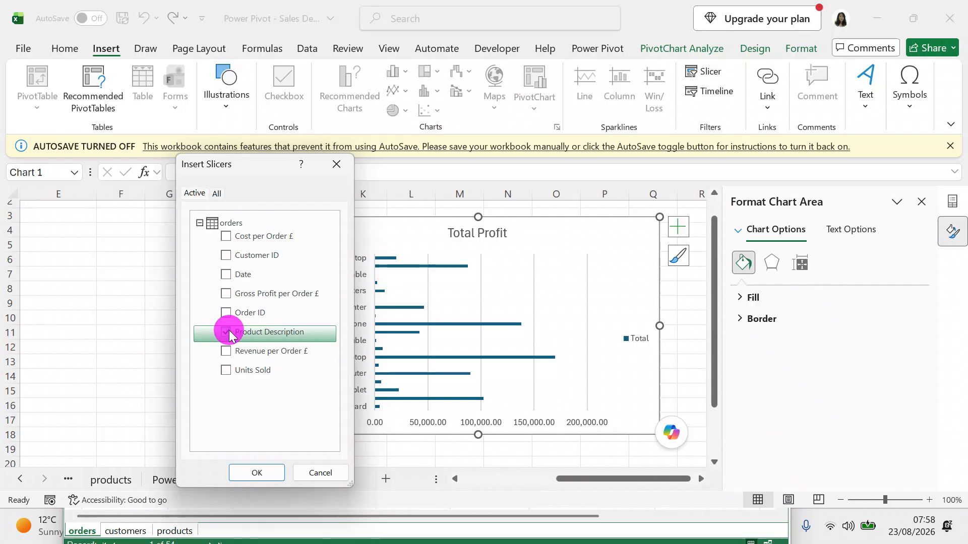
{"action": "left_click", "coordinate": [255, 473]}
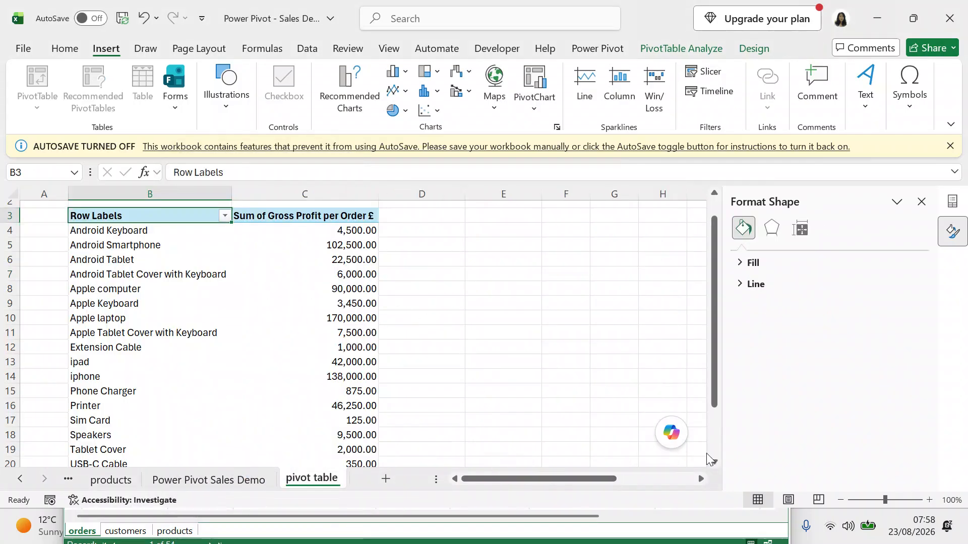
Place the Product Description slicer beside the chart over columns G–I.
{"action": "left_click", "coordinate": [702, 479]}
{"action": "left_click", "coordinate": [702, 479]}
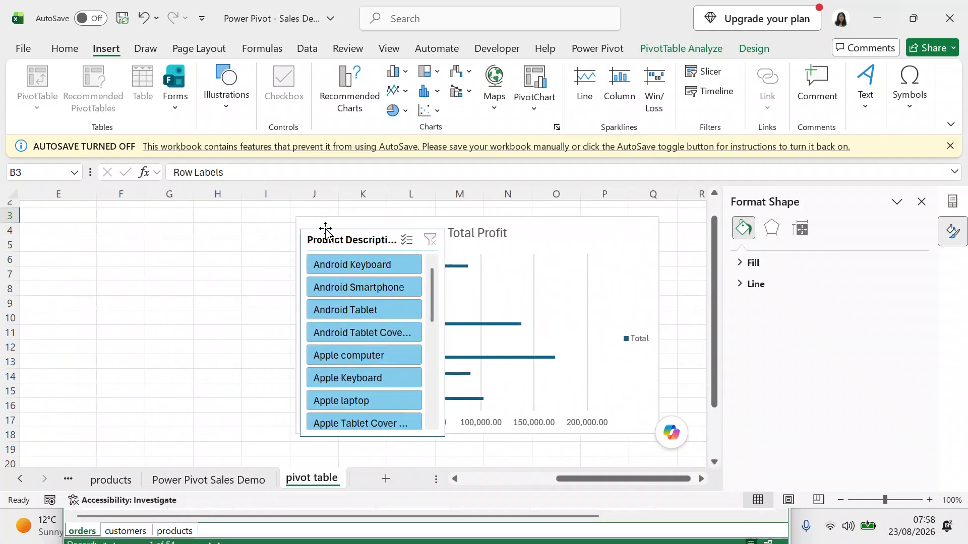
{"action": "left_click_drag", "start_coordinate": [326, 236], "coordinate": [161, 219]}
Test the slicer with Android Smartphone, Apple computer and Apple laptop, then clear it.
{"action": "left_click", "coordinate": [205, 271]}
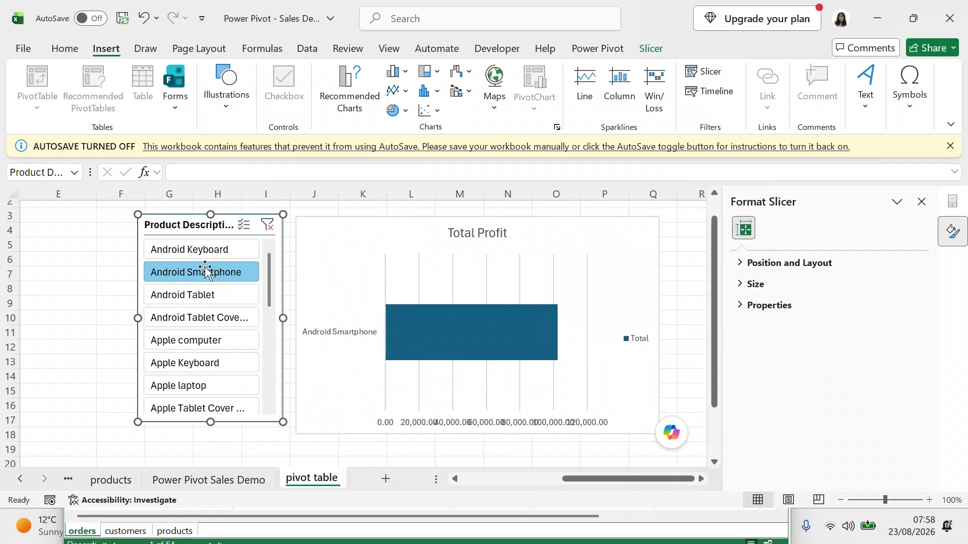
{"action": "left_click", "coordinate": [212, 333]}
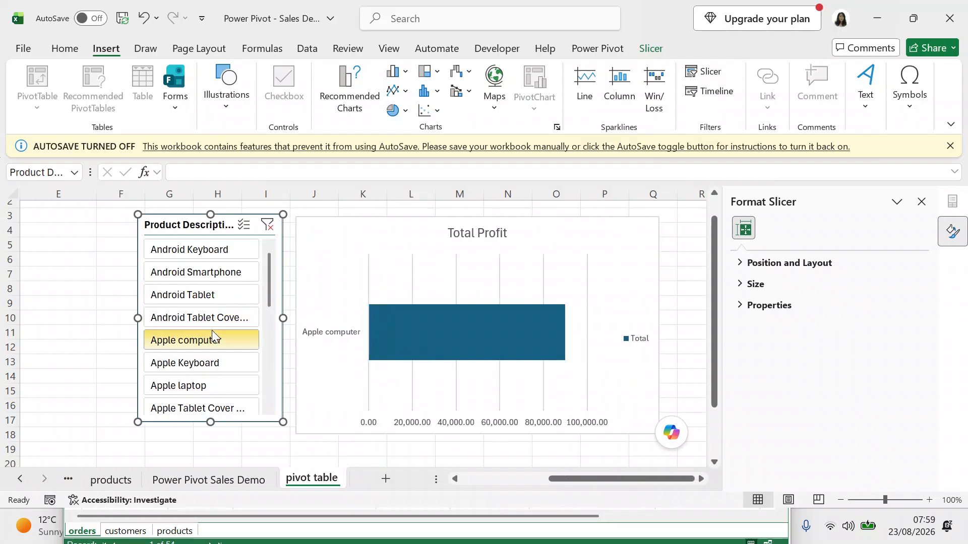
{"action": "left_click", "coordinate": [204, 386]}
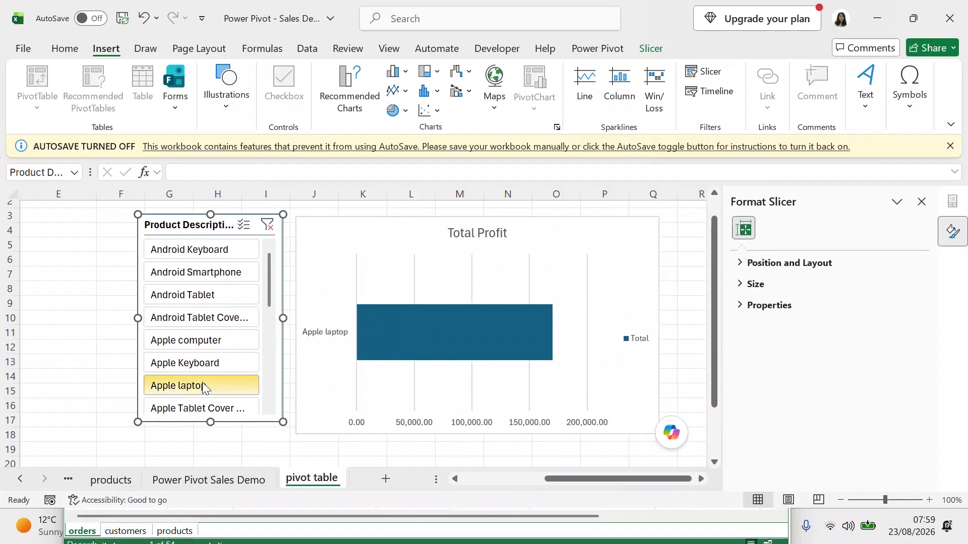
{"action": "left_click", "coordinate": [267, 226]}
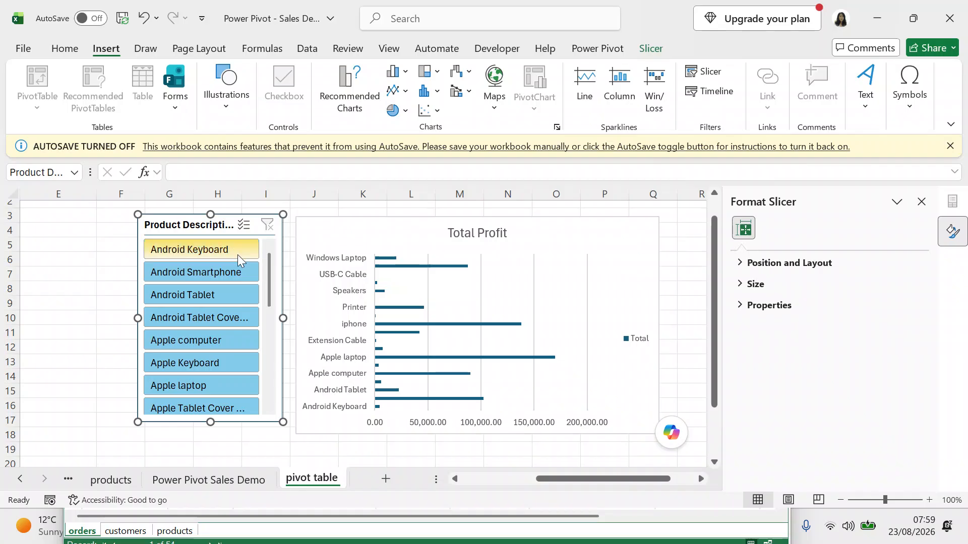
{"action": "left_click", "coordinate": [456, 478]}
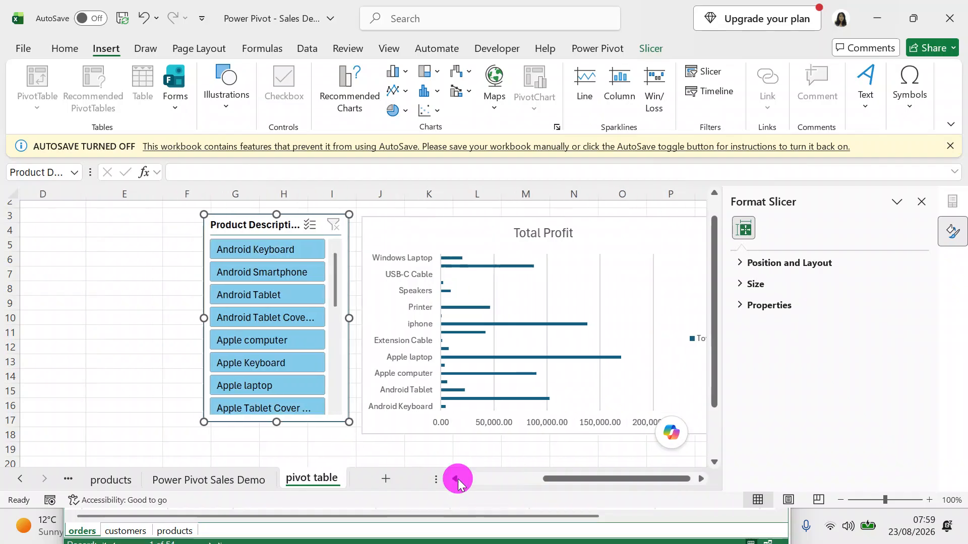
Delete empty column E so the slicer and chart move next to the pivot.
{"action": "left_click", "coordinate": [456, 479]}
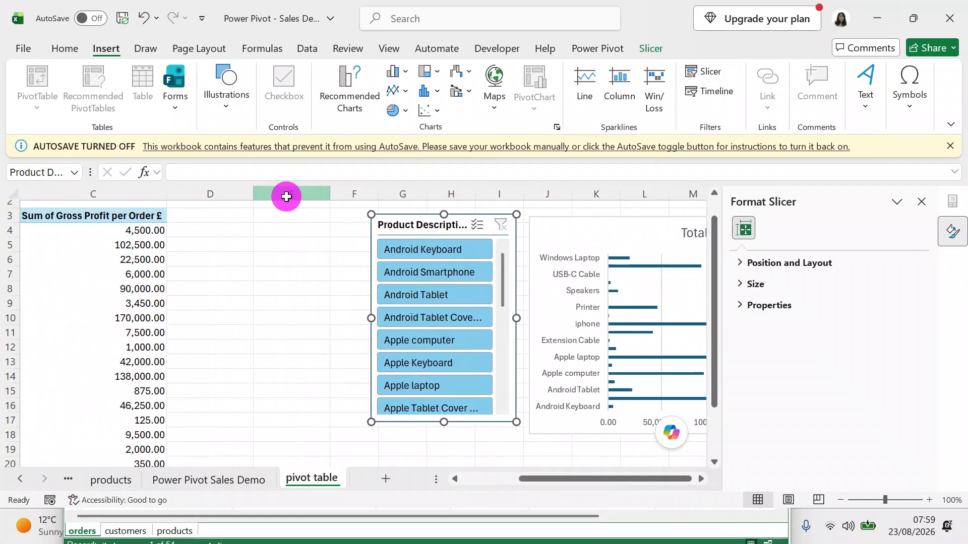
{"action": "left_click", "coordinate": [286, 196]}
{"action": "right_click", "coordinate": [284, 307]}
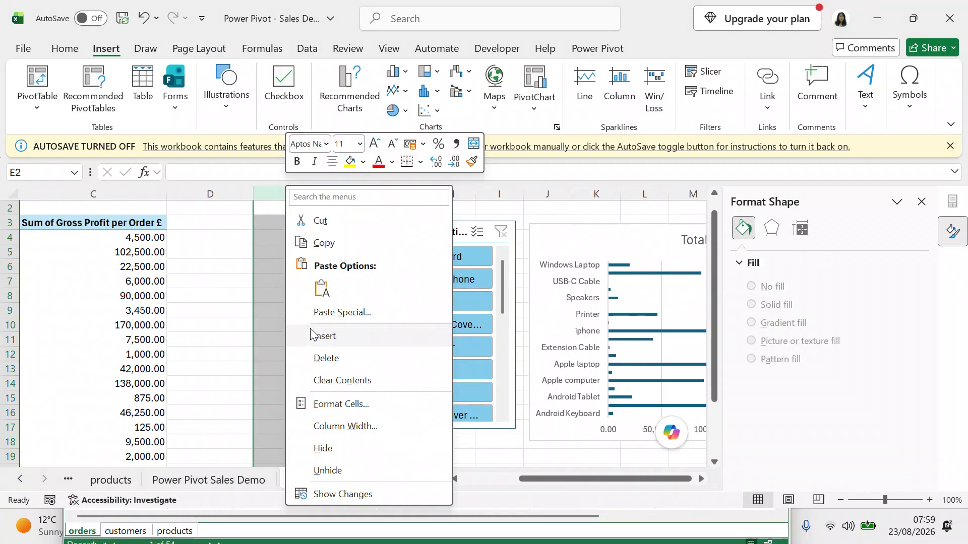
{"action": "left_click", "coordinate": [319, 358]}
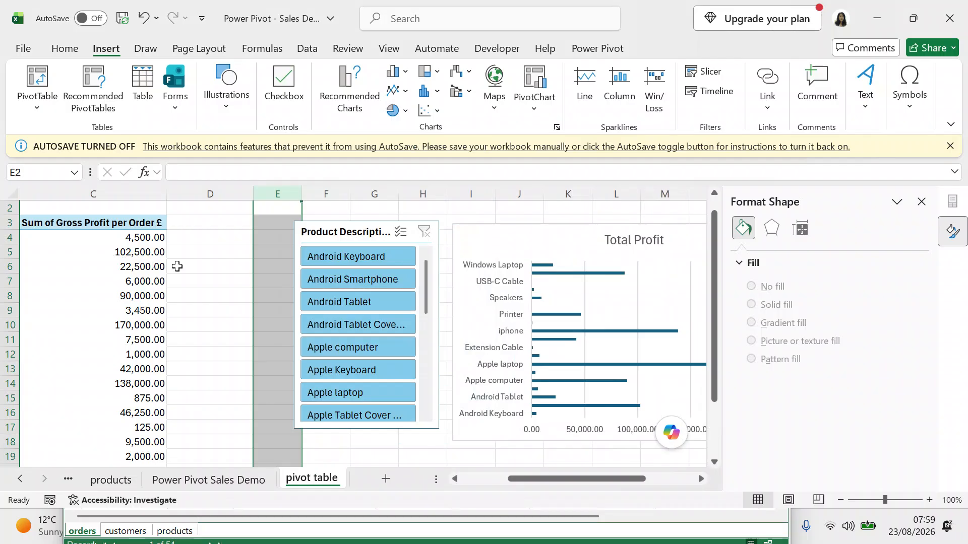
{"action": "left_click", "coordinate": [194, 268]}
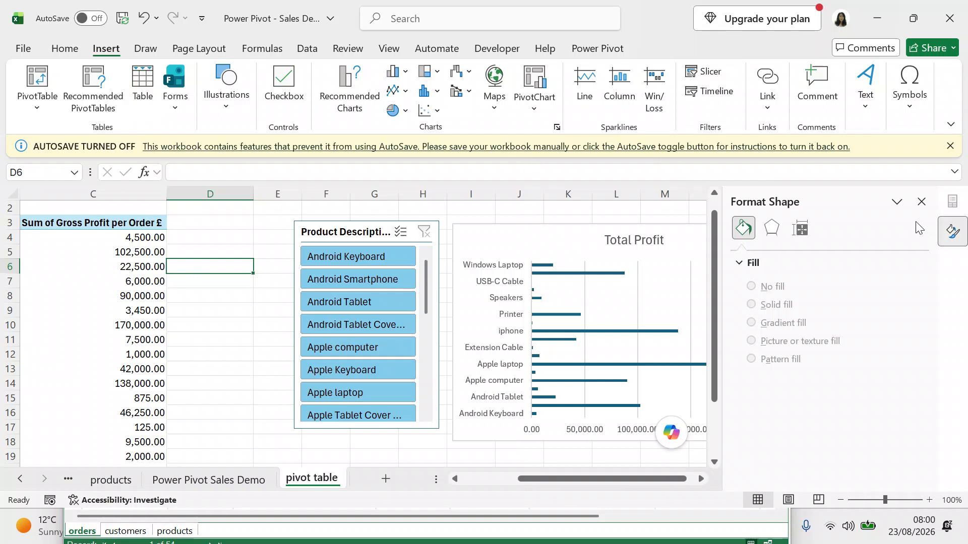
Close the Format Shape pane and go to the orders sheet.
{"action": "left_click", "coordinate": [921, 202]}
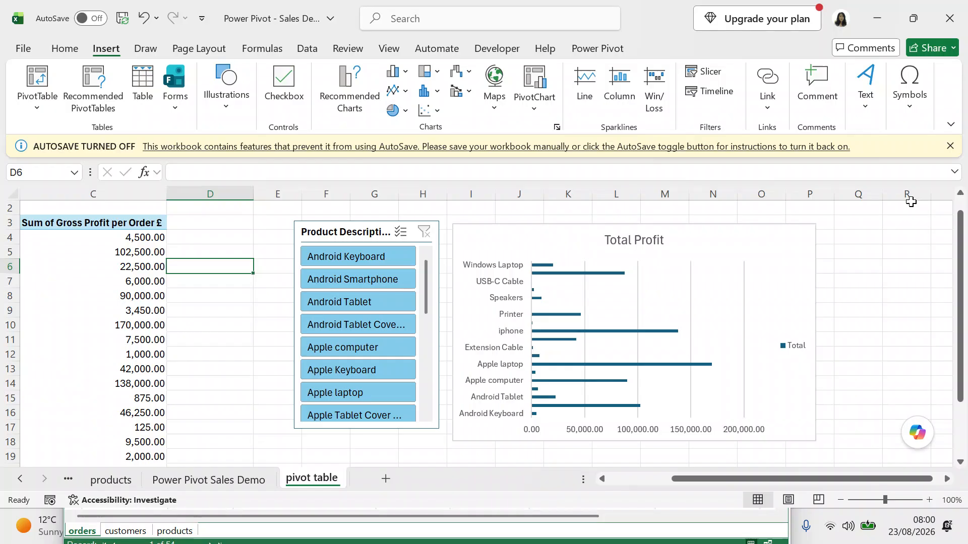
{"action": "left_click", "coordinate": [22, 481]}
{"action": "left_click", "coordinate": [22, 480]}
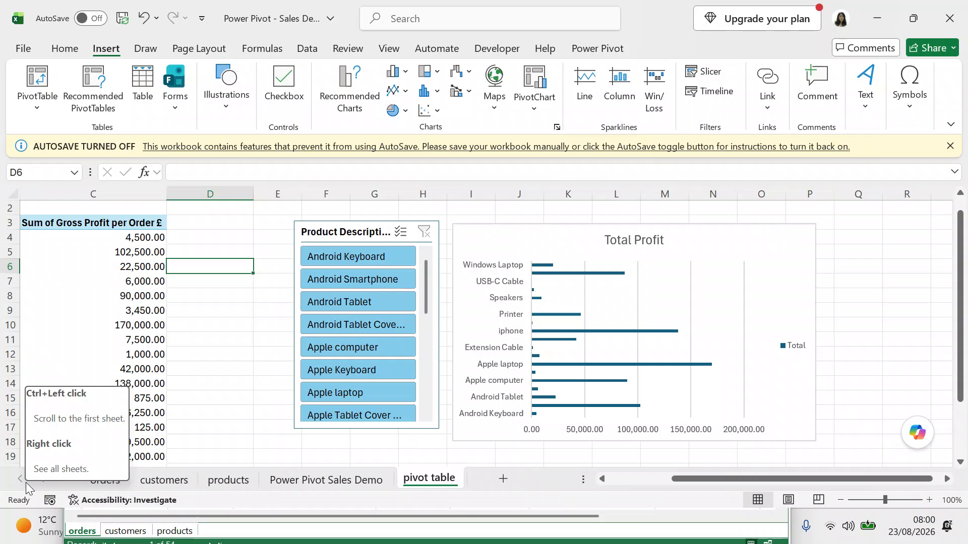
{"action": "left_click", "coordinate": [104, 480]}
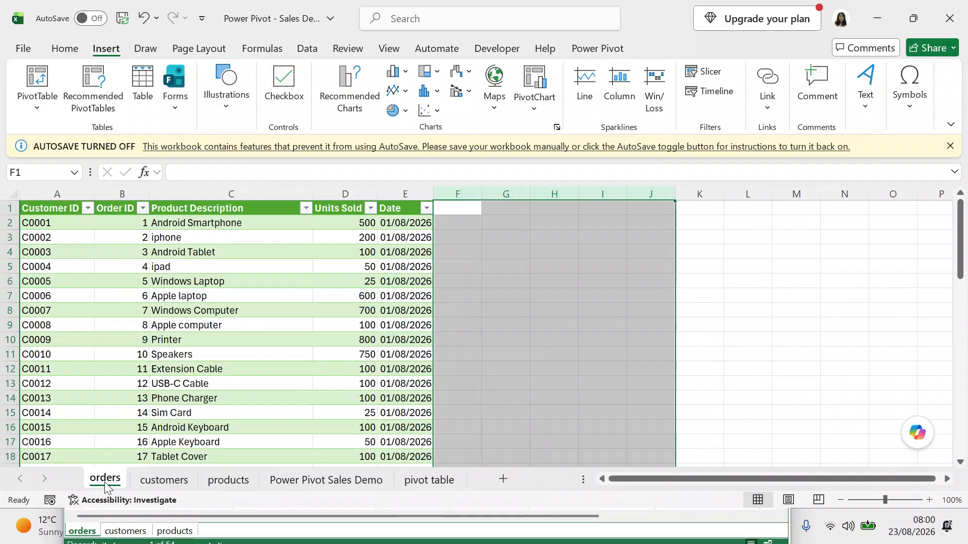
From the customers sheet, open the Power Pivot data model window.
{"action": "left_click", "coordinate": [156, 484]}
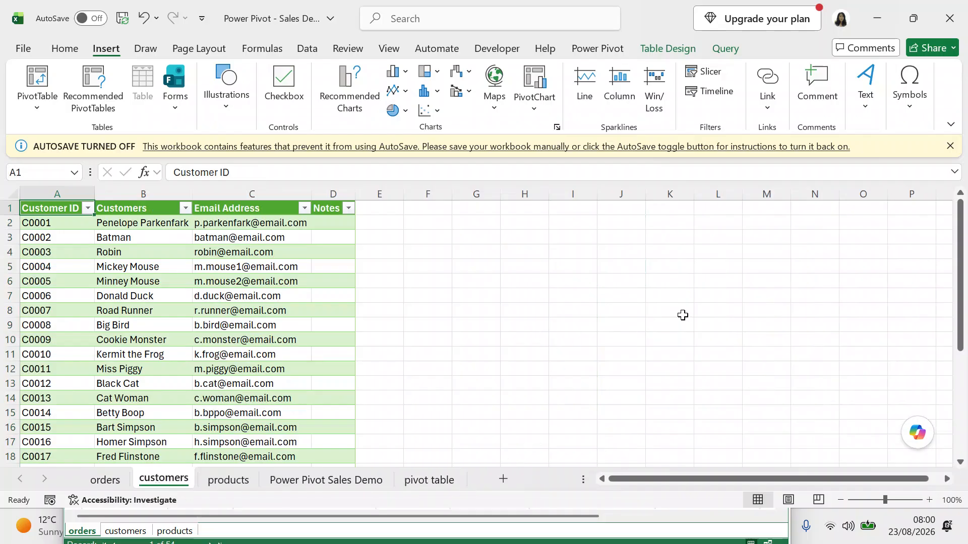
{"action": "left_click", "coordinate": [653, 50]}
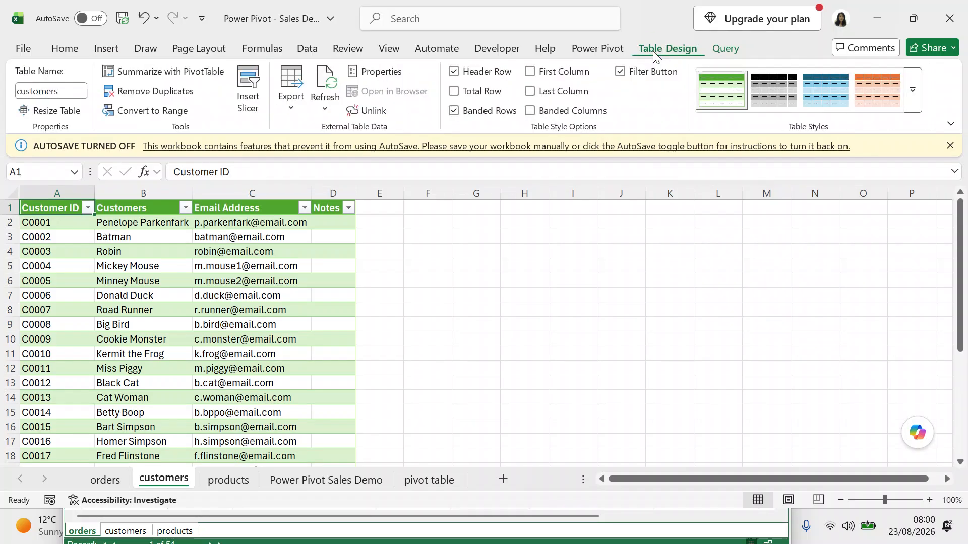
{"action": "left_click", "coordinate": [726, 49]}
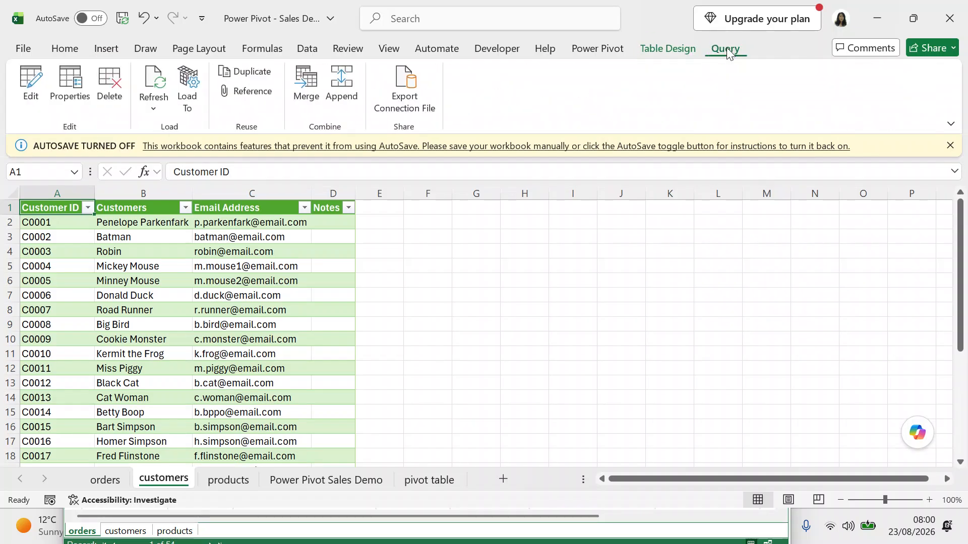
{"action": "left_click", "coordinate": [600, 52]}
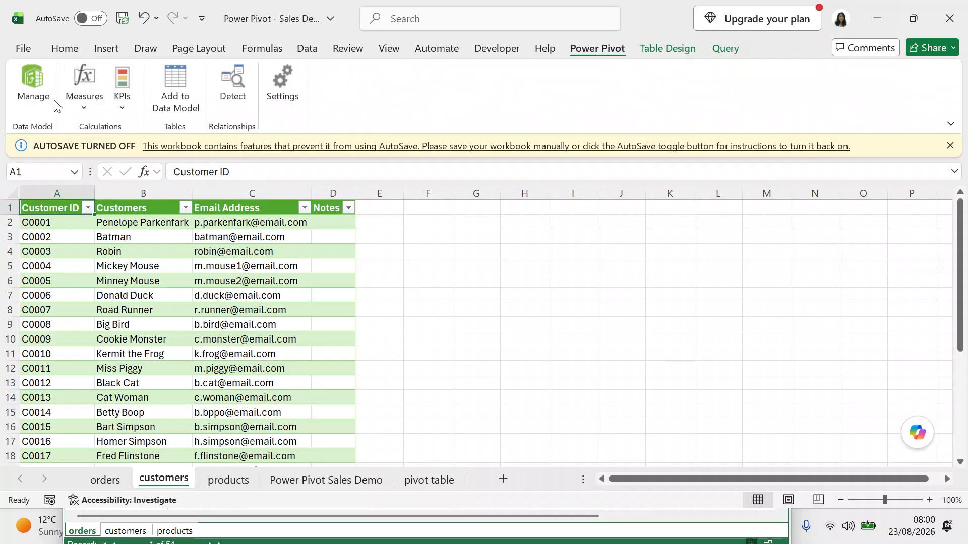
{"action": "left_click", "coordinate": [32, 101]}
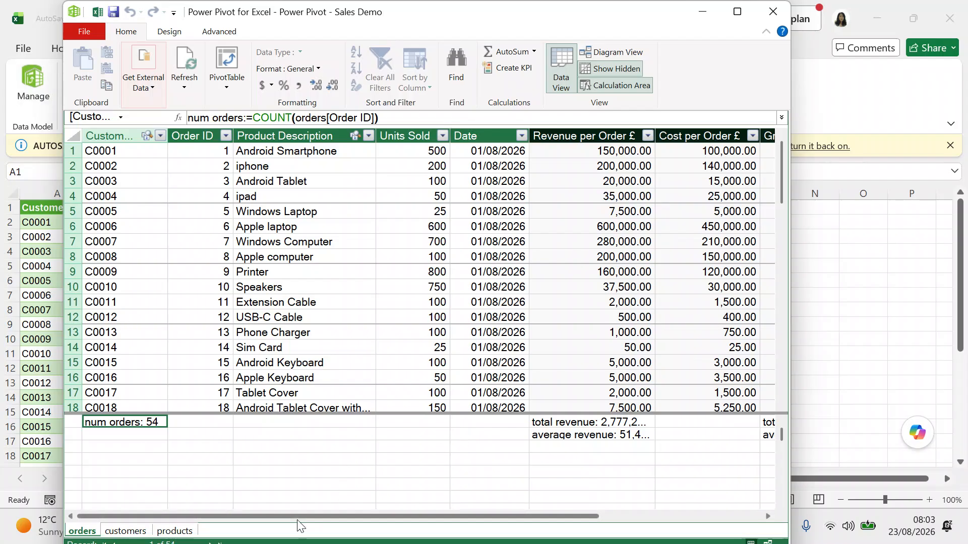
Browse the customers and products data model tables, then close the Power Pivot window.
{"action": "left_click", "coordinate": [138, 529]}
{"action": "left_click_drag", "start_coordinate": [782, 208], "coordinate": [775, 359]}
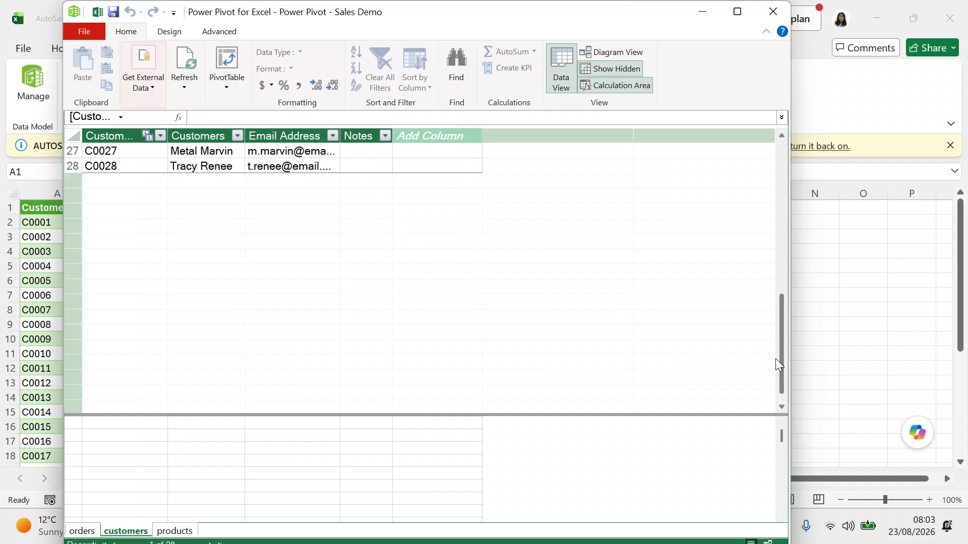
{"action": "left_click_drag", "start_coordinate": [781, 360], "coordinate": [774, 331]}
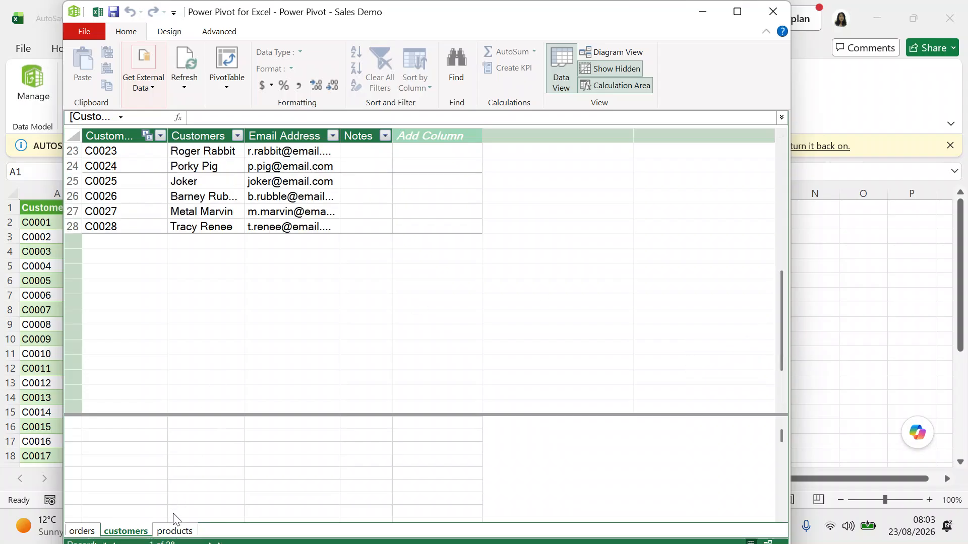
{"action": "left_click", "coordinate": [174, 531]}
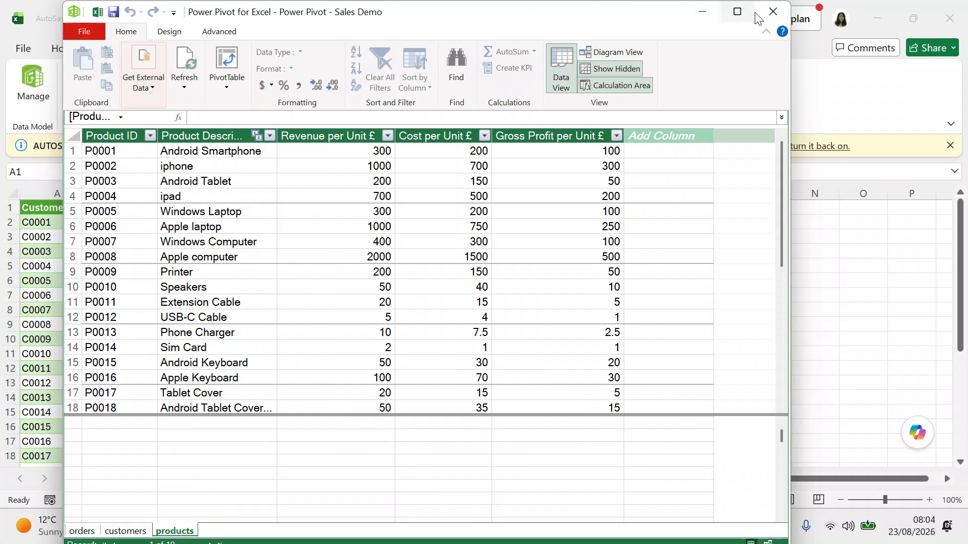
{"action": "left_click", "coordinate": [770, 13]}
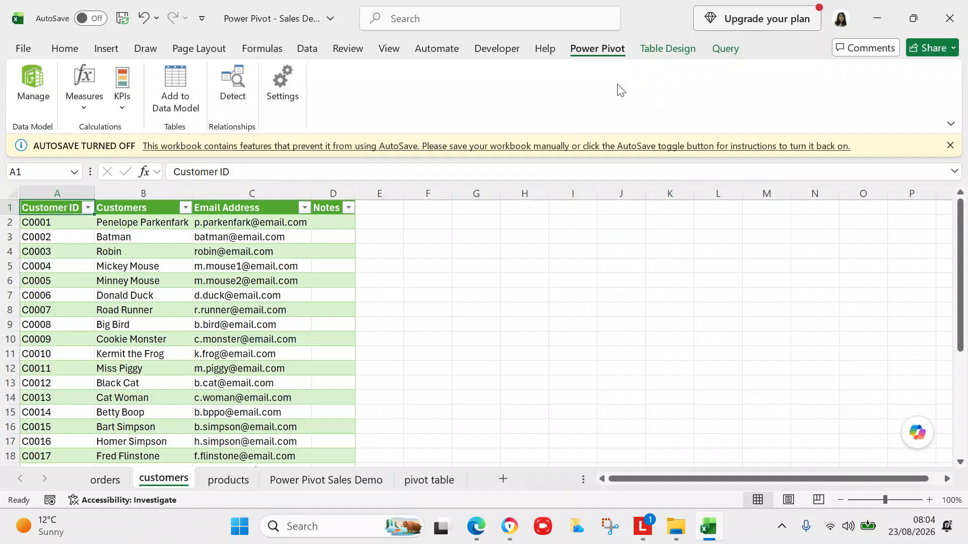
Let AutoSave save 'Power Pivot - Sales Demo', then close the workbook from the File menu.
{"action": "left_click", "coordinate": [23, 49]}
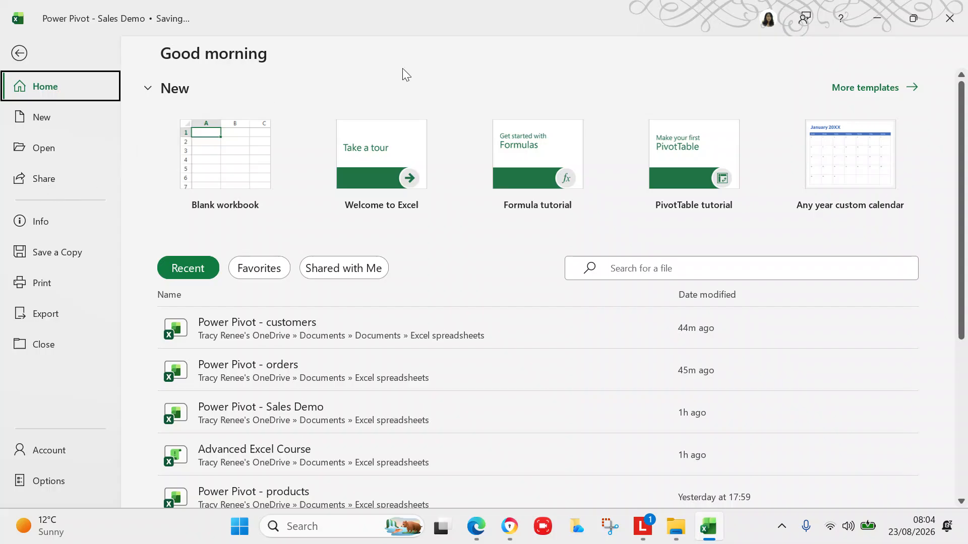
{"action": "key", "text": "Escape"}
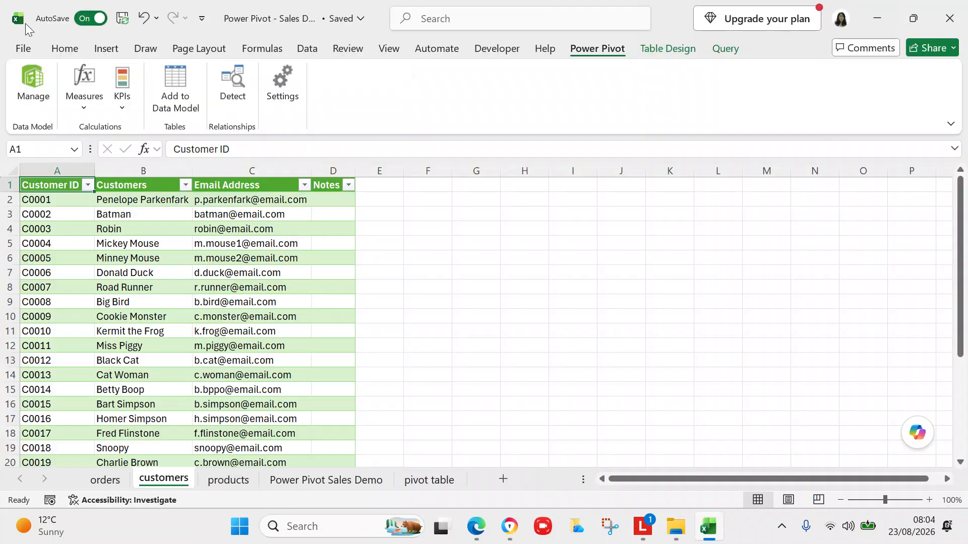
{"action": "left_click", "coordinate": [22, 49]}
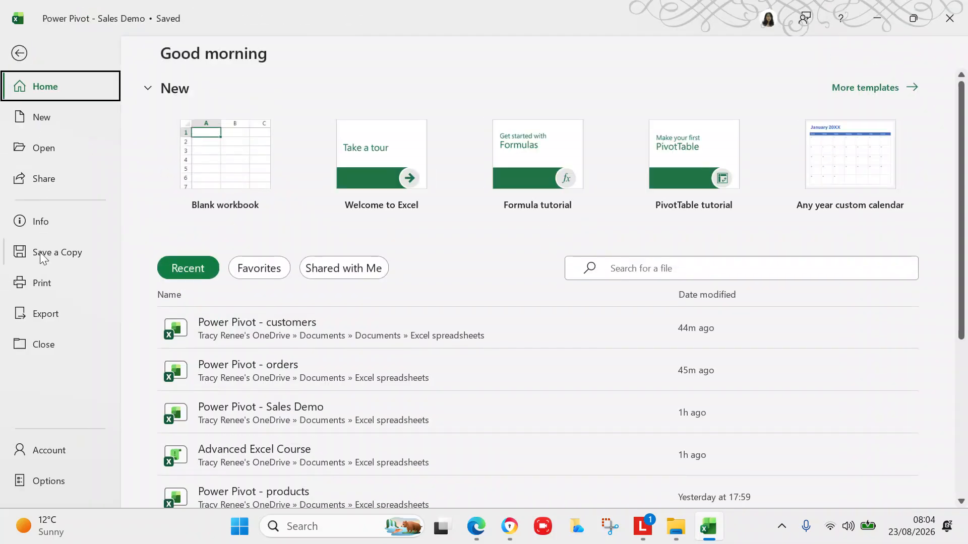
{"action": "left_click", "coordinate": [41, 344]}
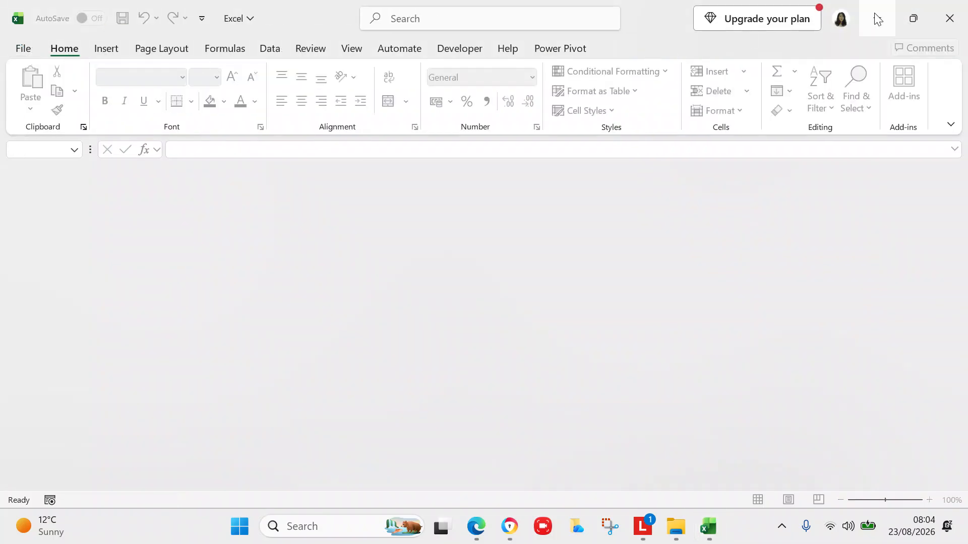
Quit Excel and minimize the browser to show the Excel spreadsheets folder.
{"action": "left_click", "coordinate": [950, 19]}
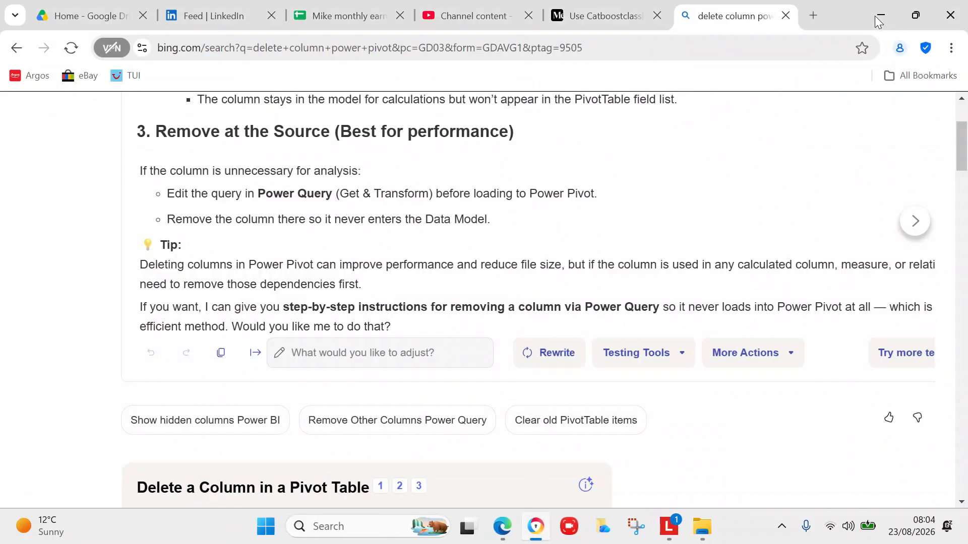
{"action": "left_click", "coordinate": [876, 16]}
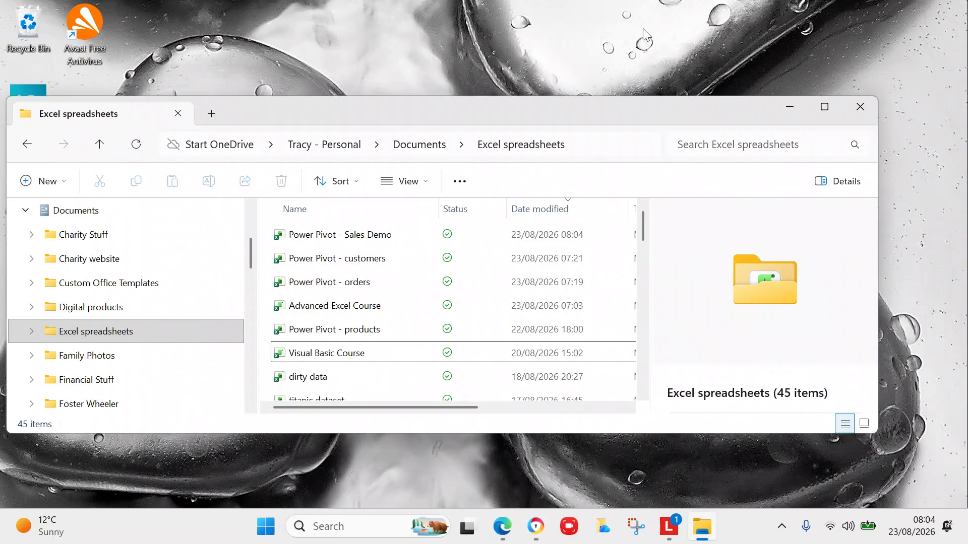